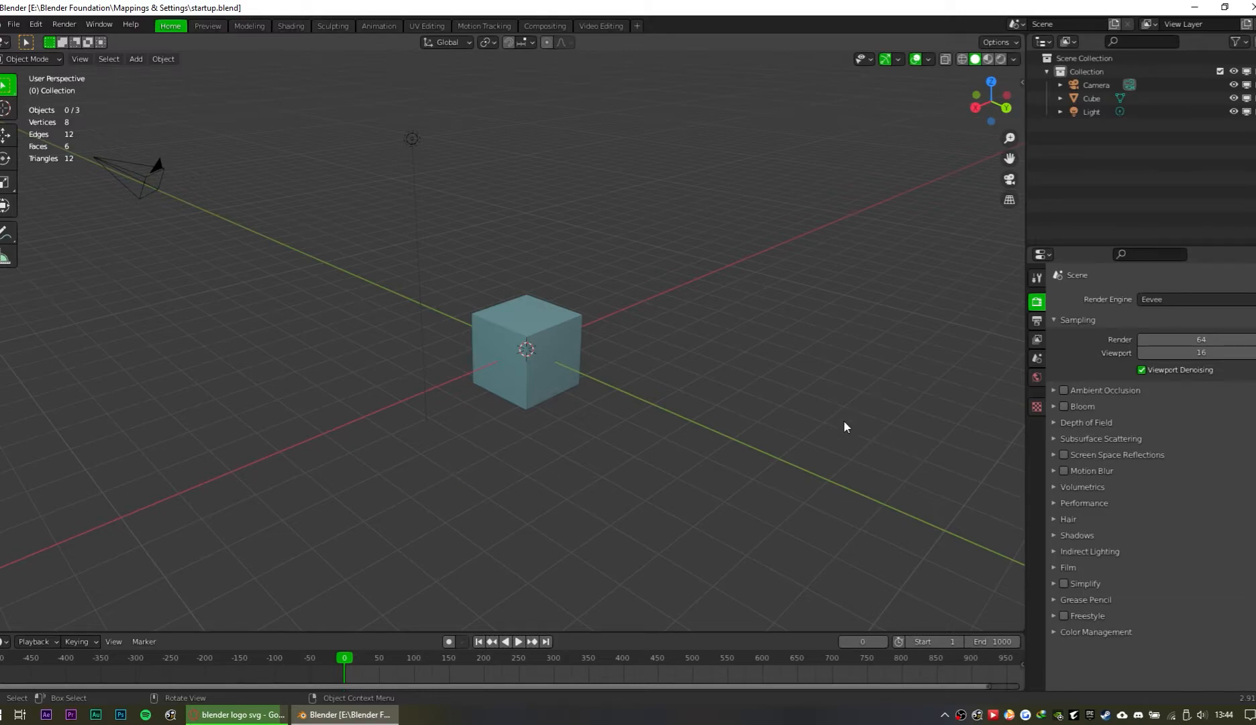
Step: Enable snapping and move the cube 1 m up along the Z axis
mouse_move(847, 419)
middle_mouse_down()
mouse_move(746, 382)
mouse_move(836, 408)
middle_mouse_up()
middle_click_drag(750, 397, 749, 427)
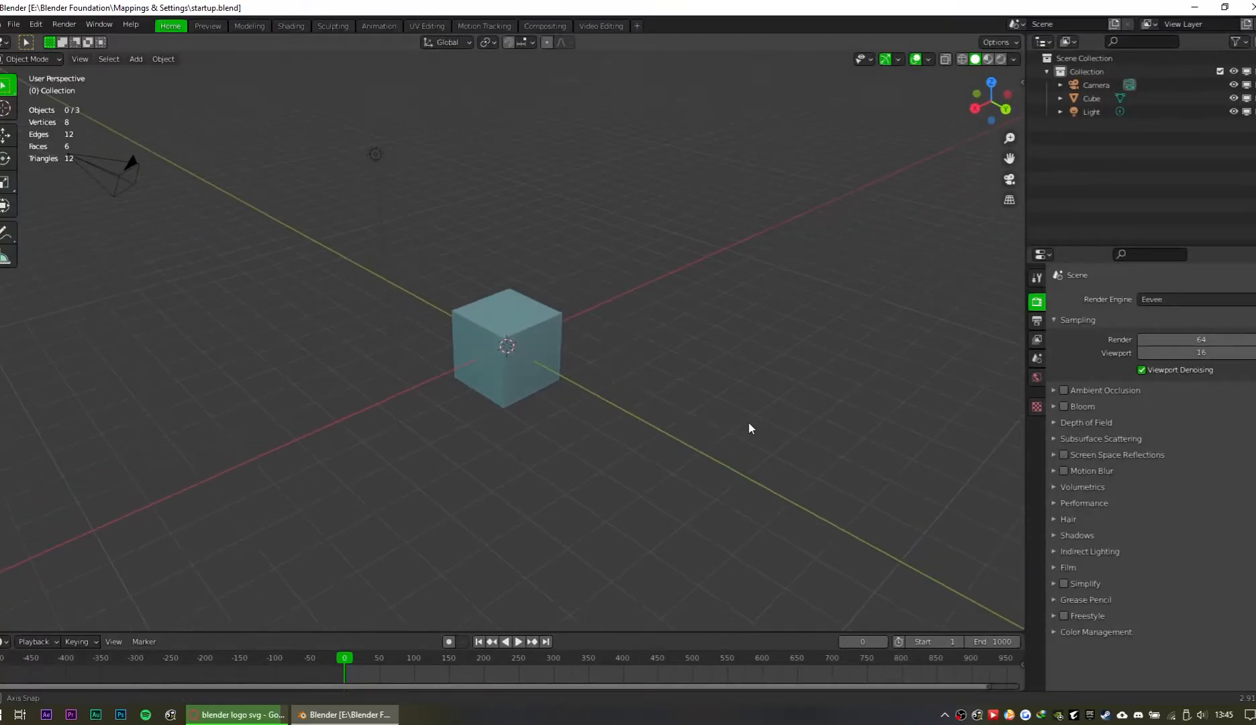
scroll(602, 386, "up", 2)
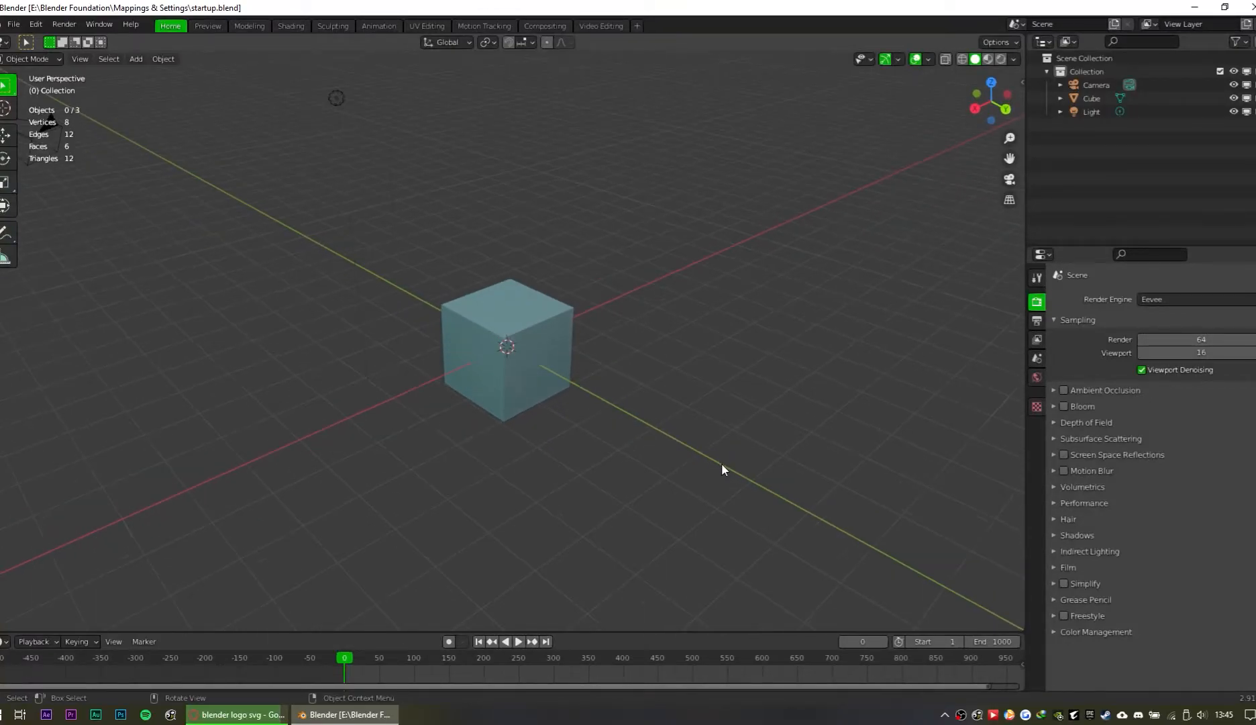
key("shift+Tab")
left_click(551, 378)
key("g")
key("z")
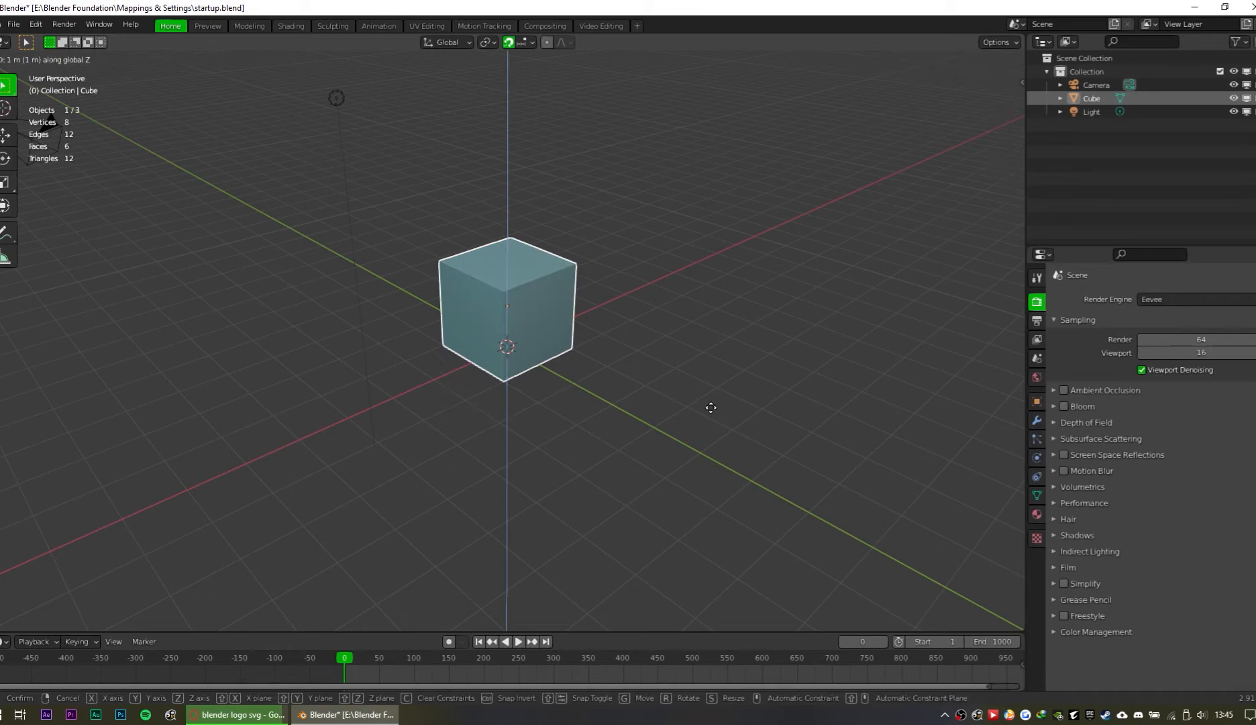
left_click(709, 402)
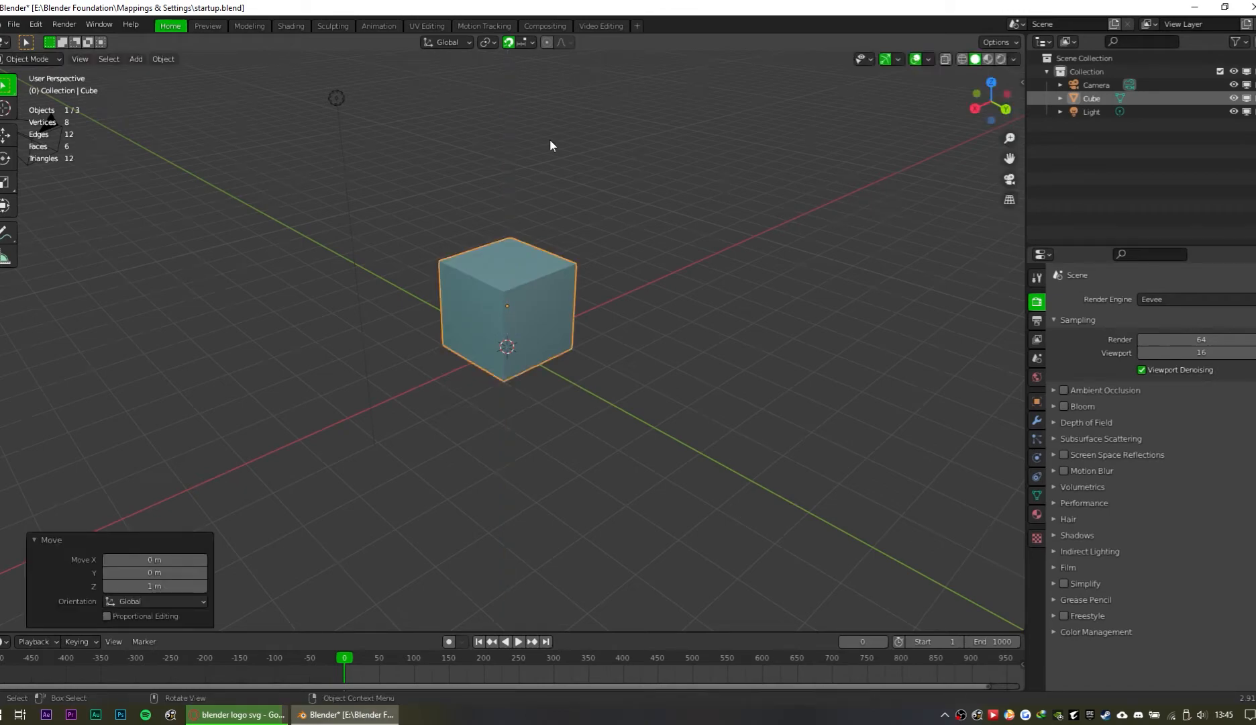
left_click(524, 42)
key("g")
key("Escape")
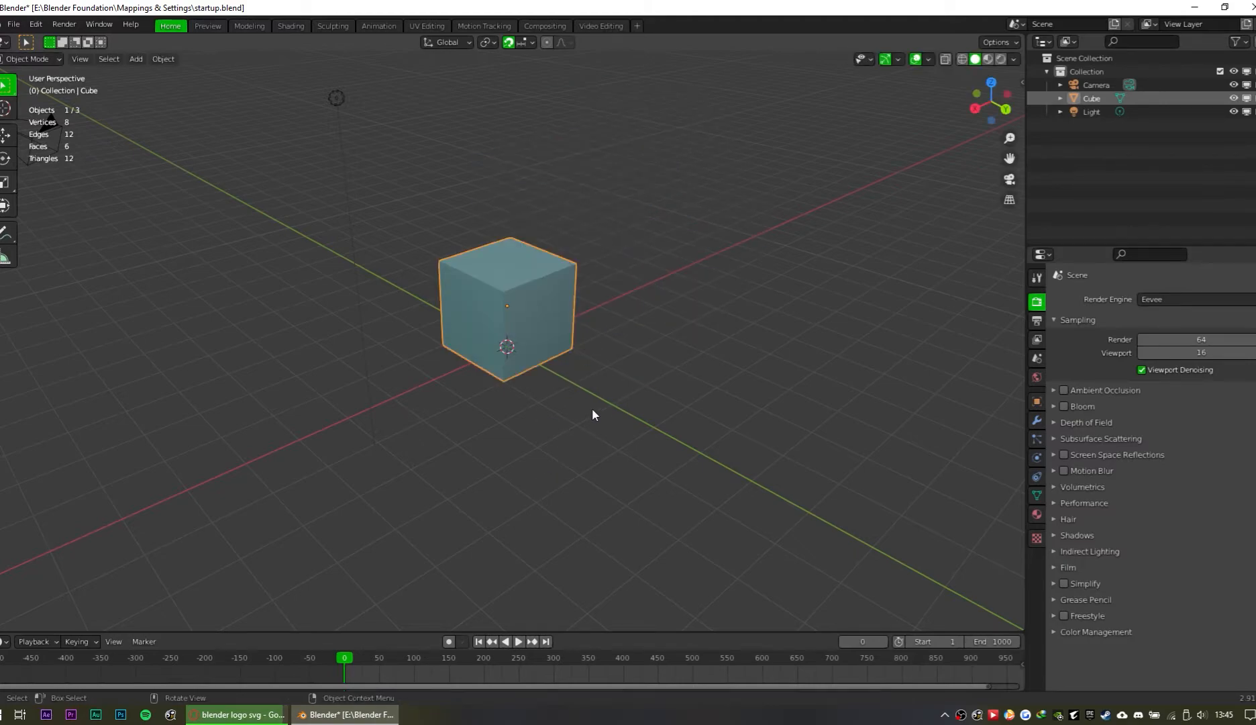
Step: Deselect the cube and add a mesh plane at the scene's centre
left_click(581, 397)
key("shift+a")
mouse_move(576, 398)
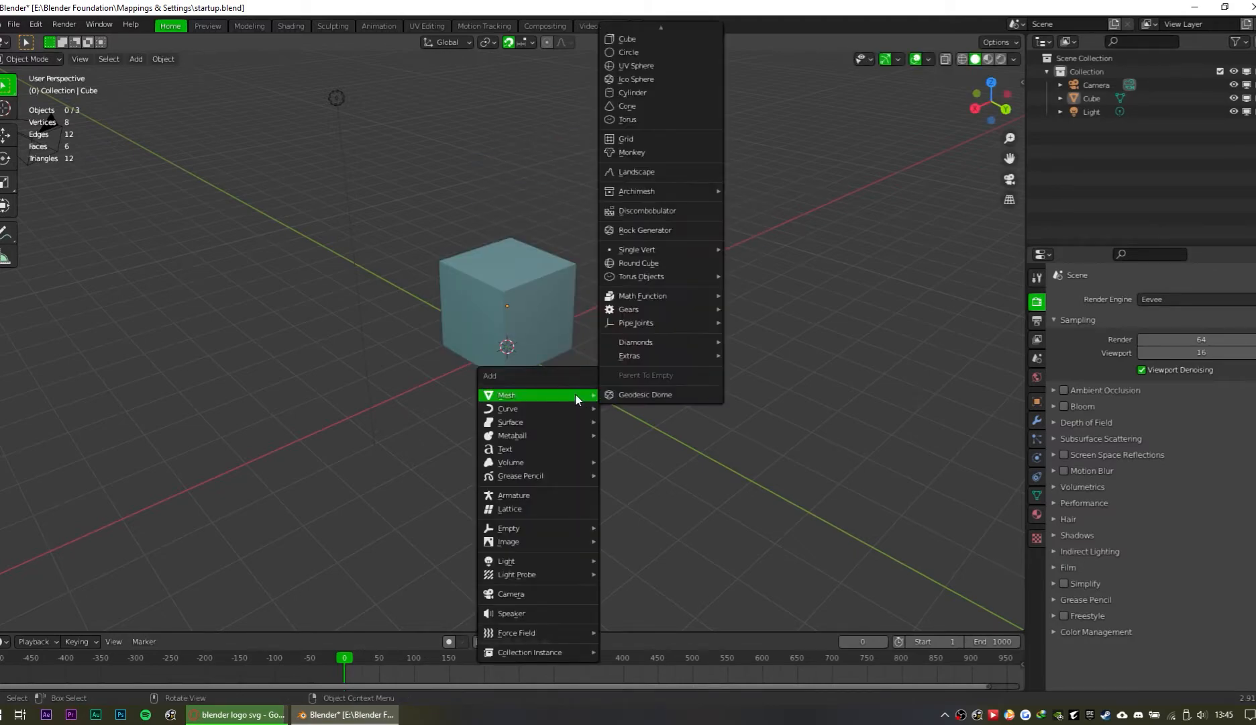
key("Escape")
key("shift+a")
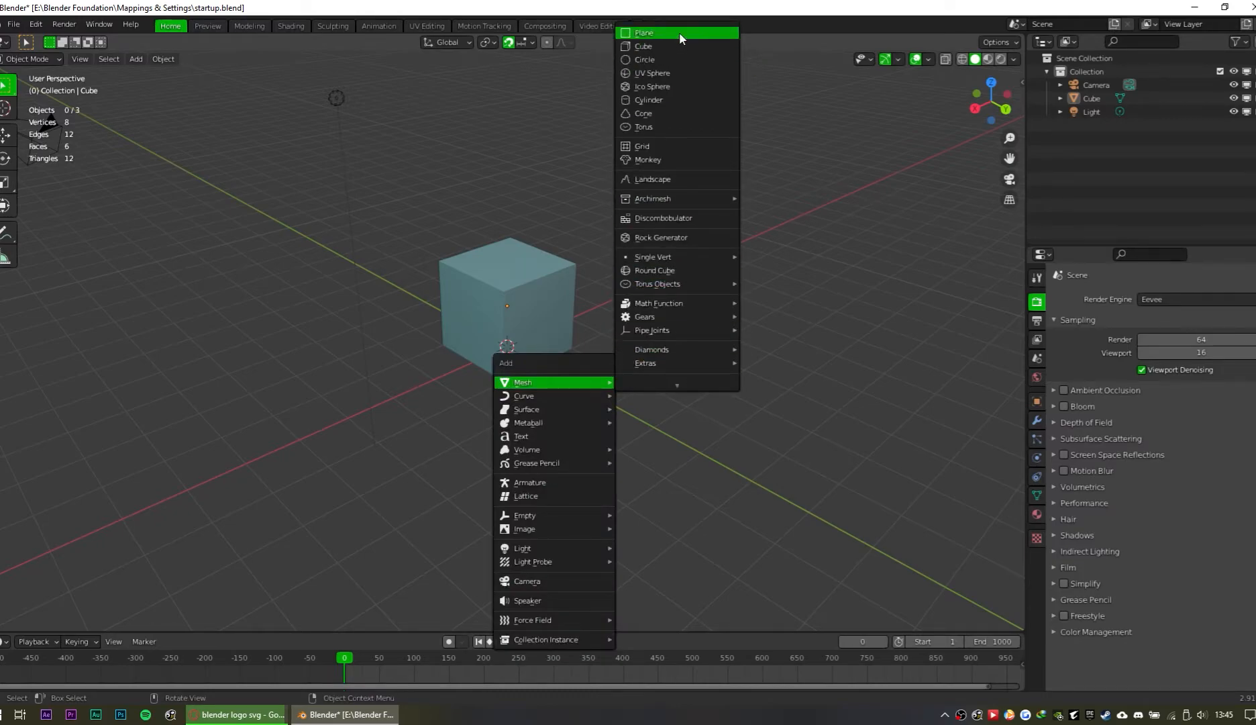
left_click(680, 32)
Step: In Edit Mode, scale the plane's geometry by a factor of 10 and return to Object Mode
key("Tab")
key("Tab")
key("Tab")
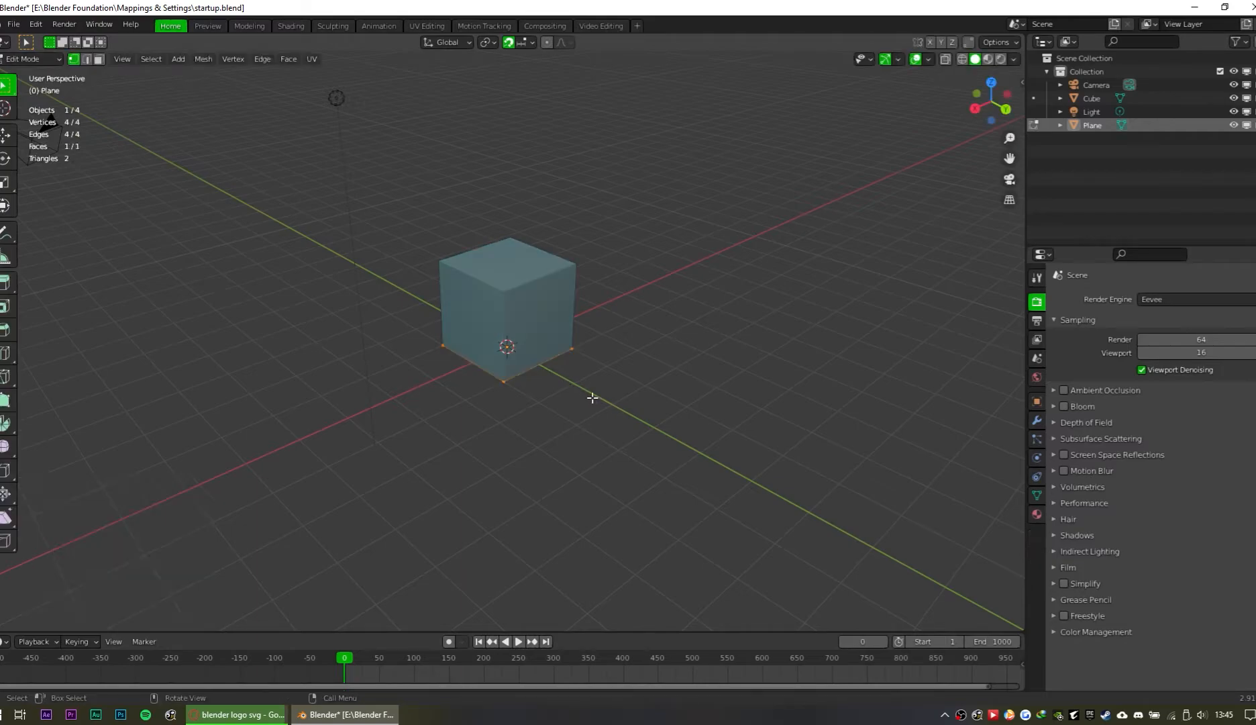
type("s")
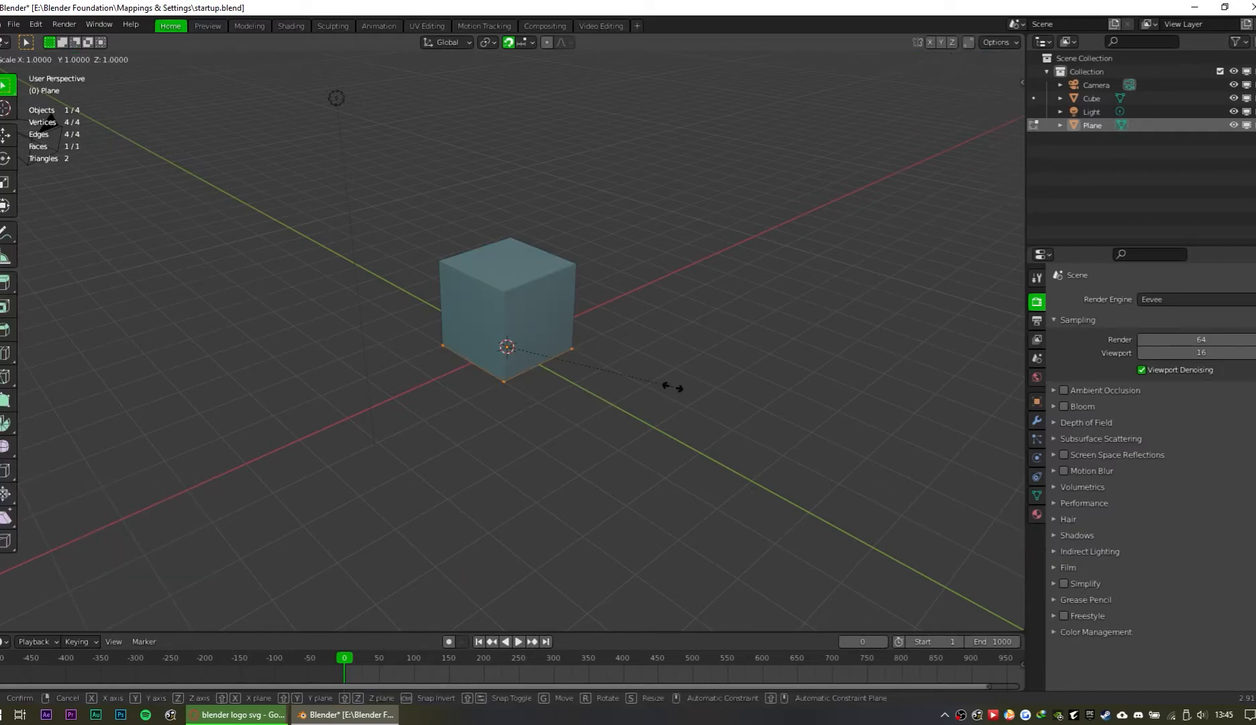
type("10")
key("Return")
key("Tab")
Step: Look through the camera and rotate it 5 degrees about its local X axis
middle_click_drag(686, 456, 756, 464)
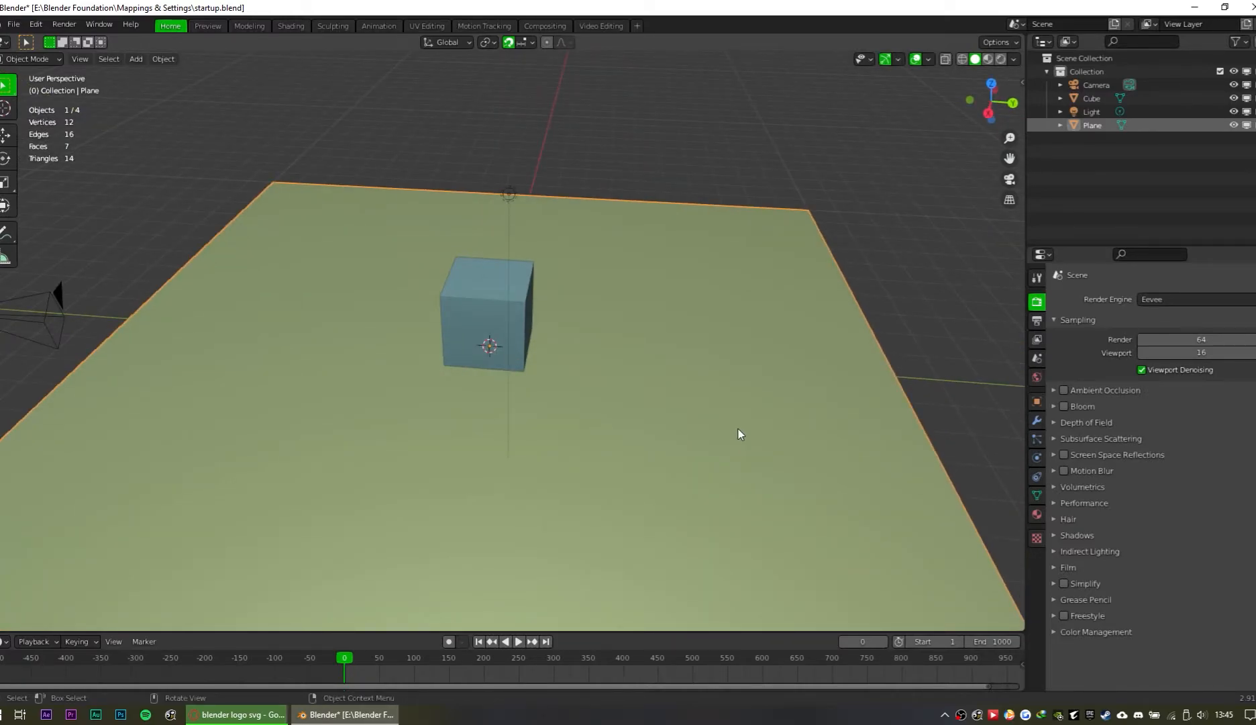
key("KP_0")
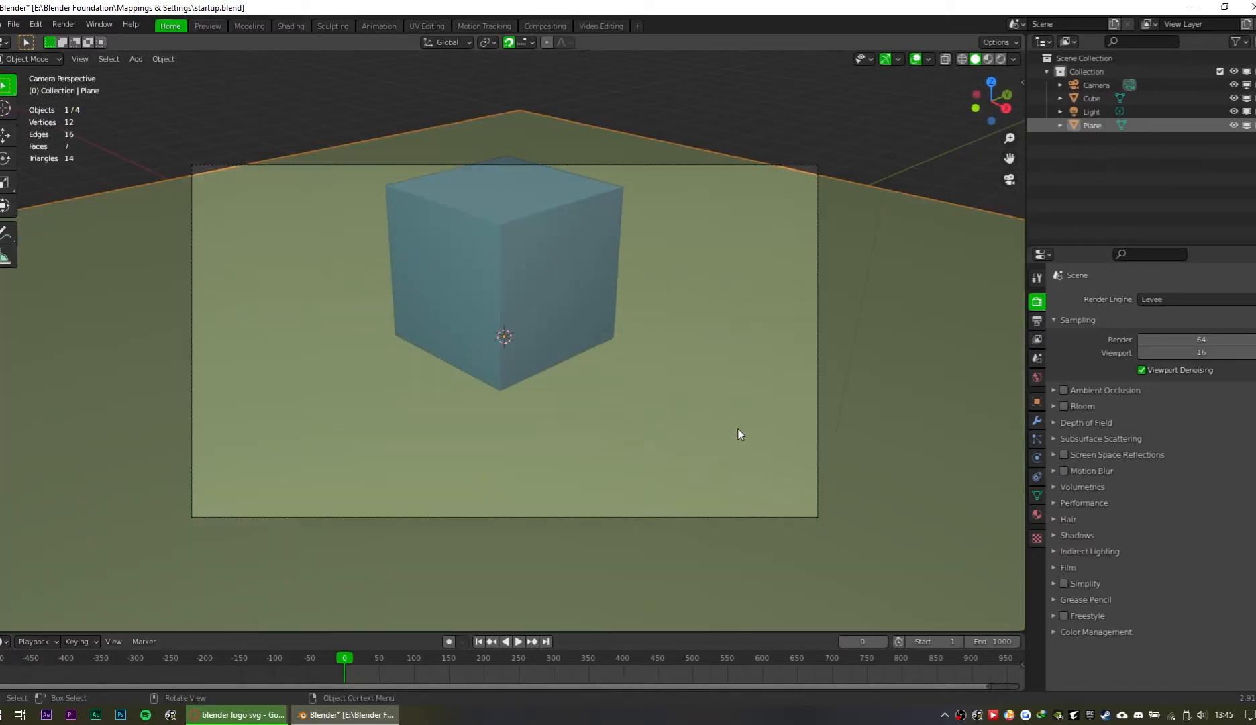
left_click(772, 166)
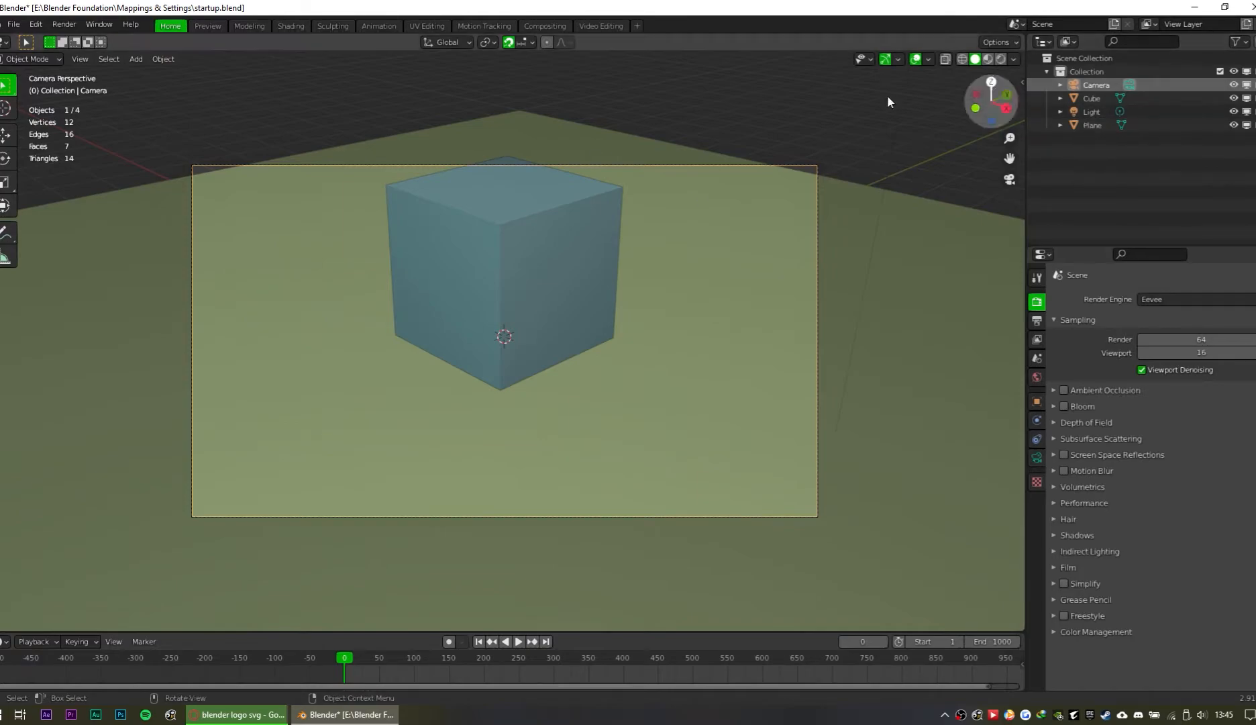
key("r")
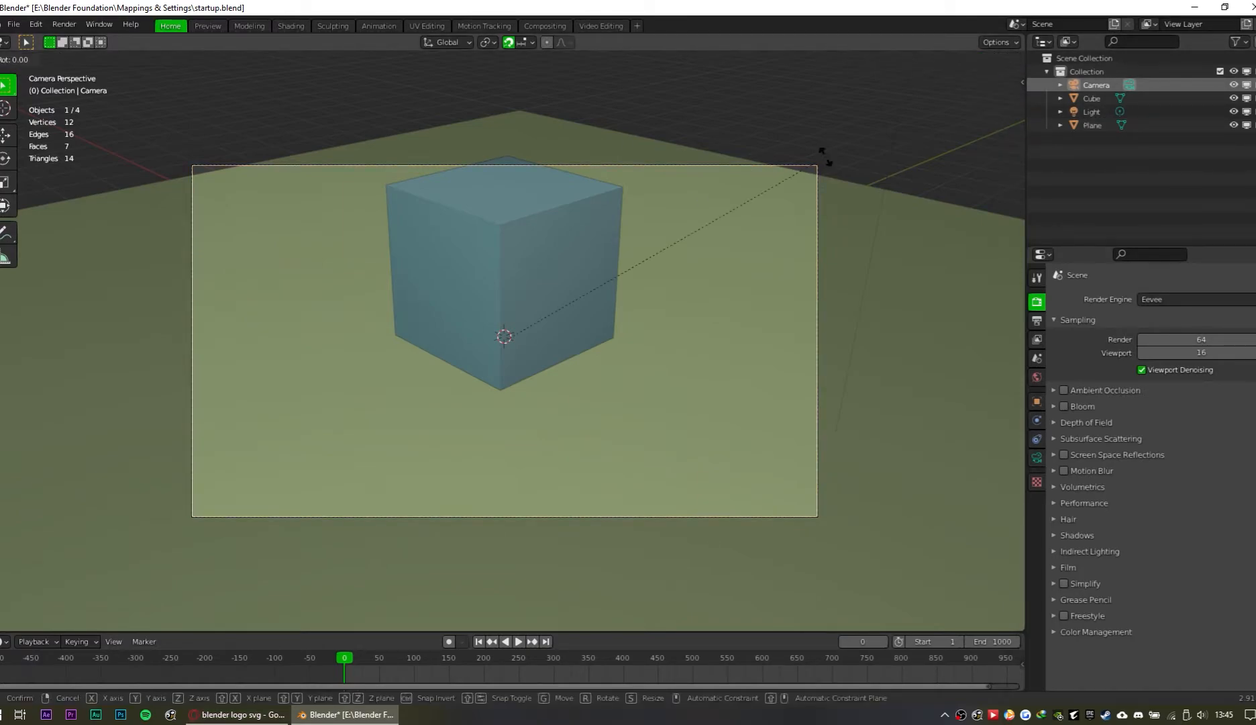
key("x")
key("x")
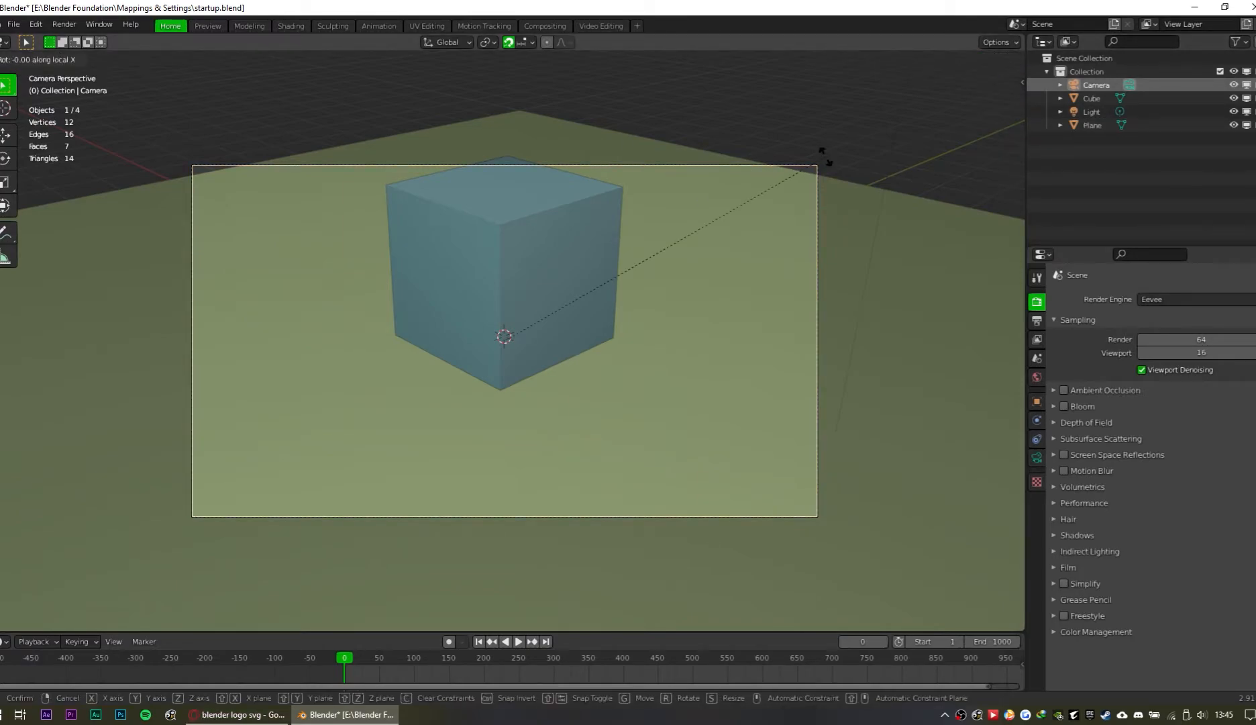
type("5")
key("Return")
Step: Deselect the camera and show the scene in rendered viewport shading from outside the camera
middle_click_drag(552, 281, 663, 267)
left_click(662, 262)
middle_click_drag(635, 359, 683, 346, "shift")
left_click(1001, 59)
mouse_move(912, 202)
middle_mouse_down()
mouse_move(702, 266)
mouse_move(1116, 373)
mouse_move(489, 384)
mouse_move(627, 438)
mouse_move(1007, 363)
middle_mouse_up()
middle_click_drag(703, 384, 733, 374)
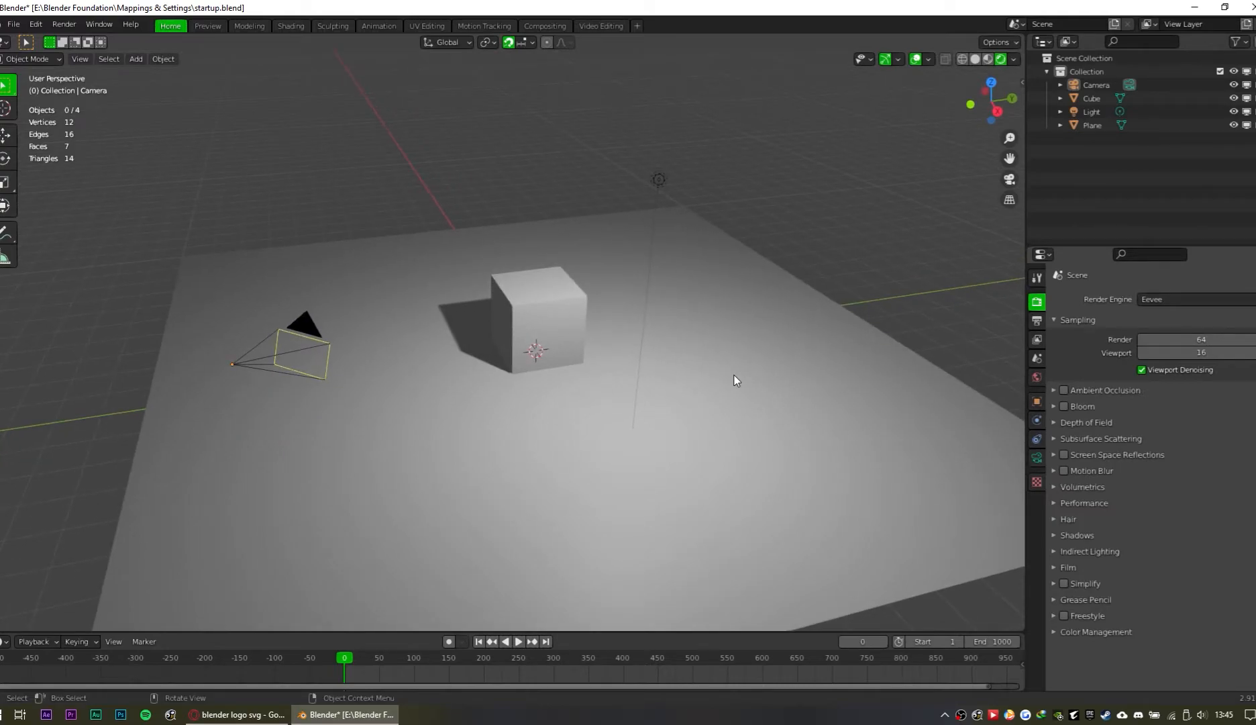
Step: Set the render engine to Cycles and its device to GPU Compute
left_click(1182, 299)
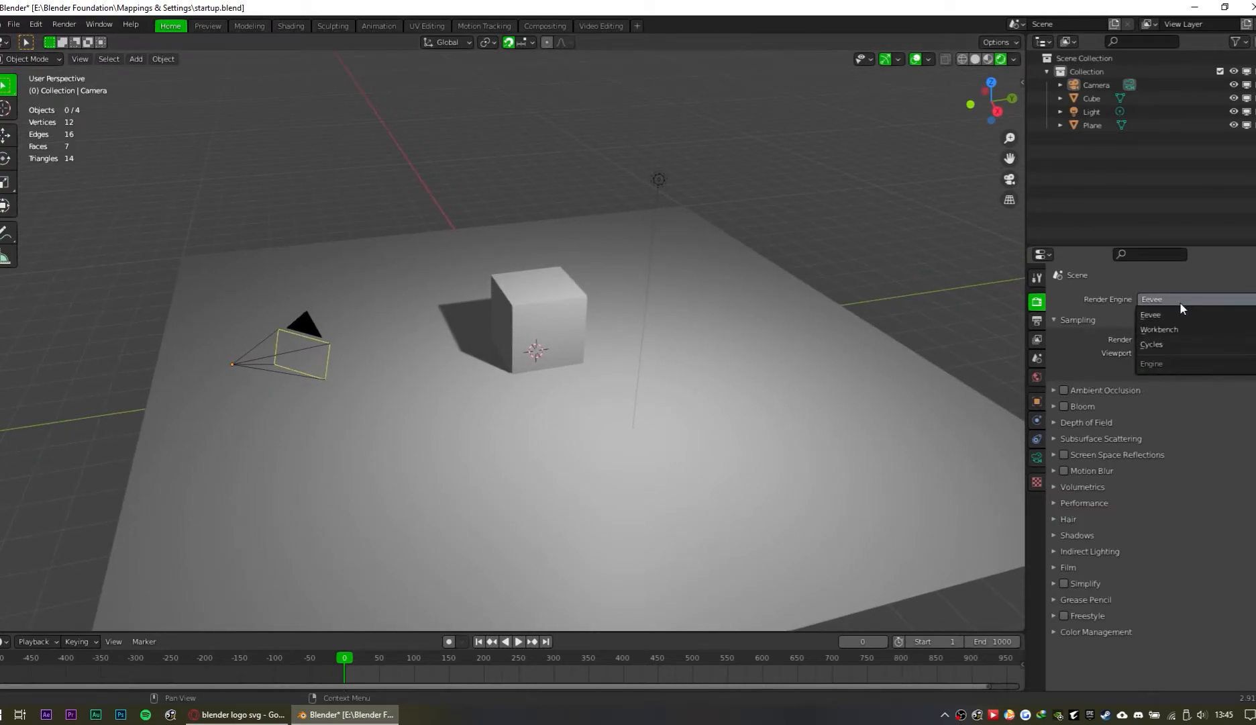
left_click(1162, 344)
middle_click_drag(515, 484, 897, 441)
left_click(1168, 333)
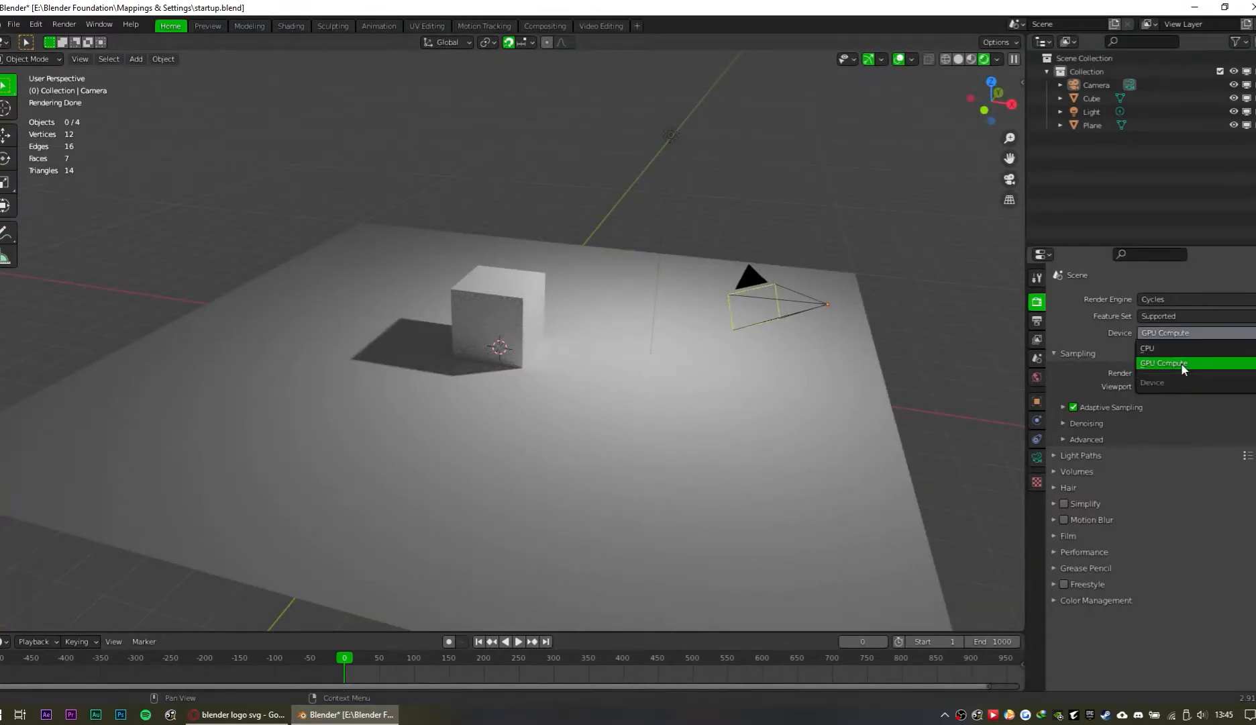
left_click(1183, 368)
Step: Check the Cycles render device settings in the system preferences
left_click(28, 25)
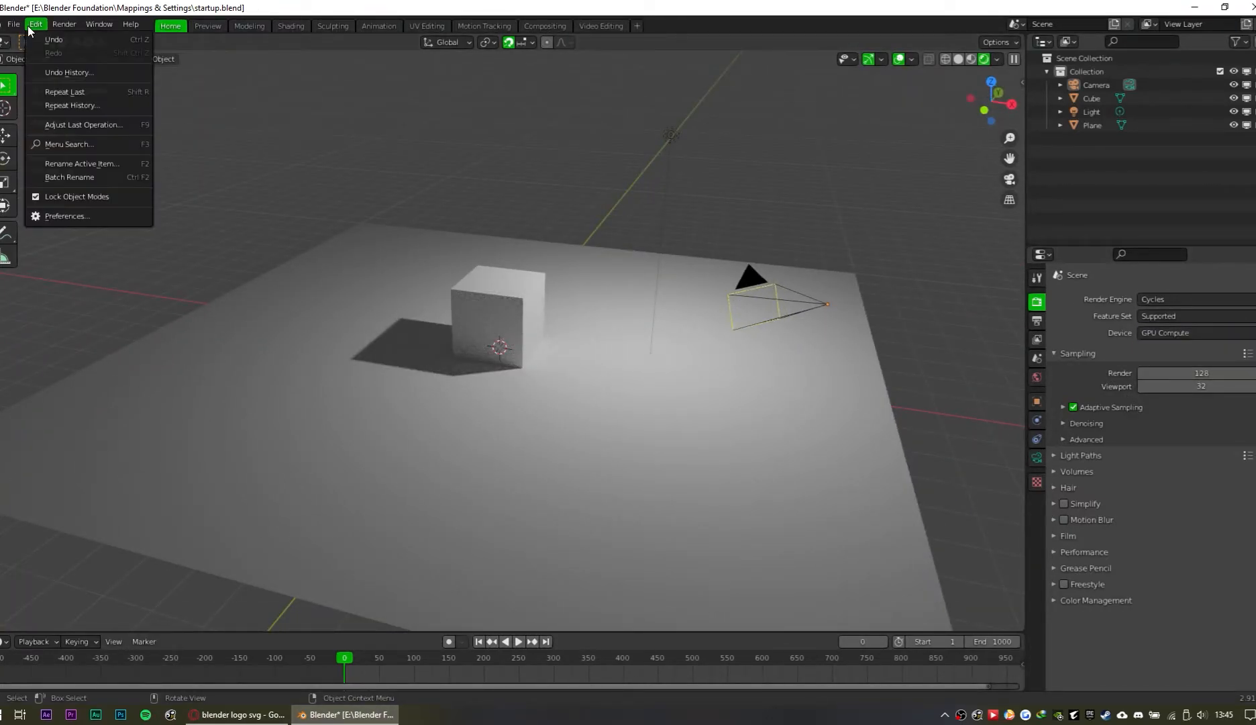
left_click(54, 216)
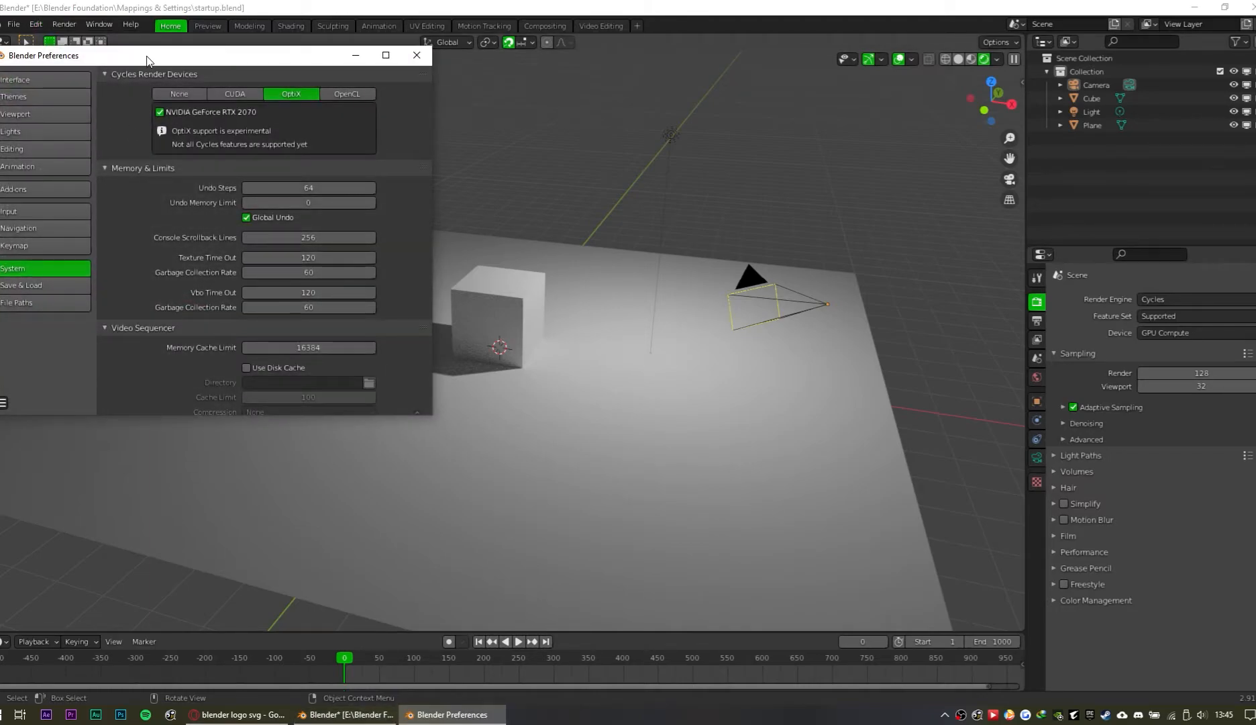
left_click_drag(148, 61, 751, 125)
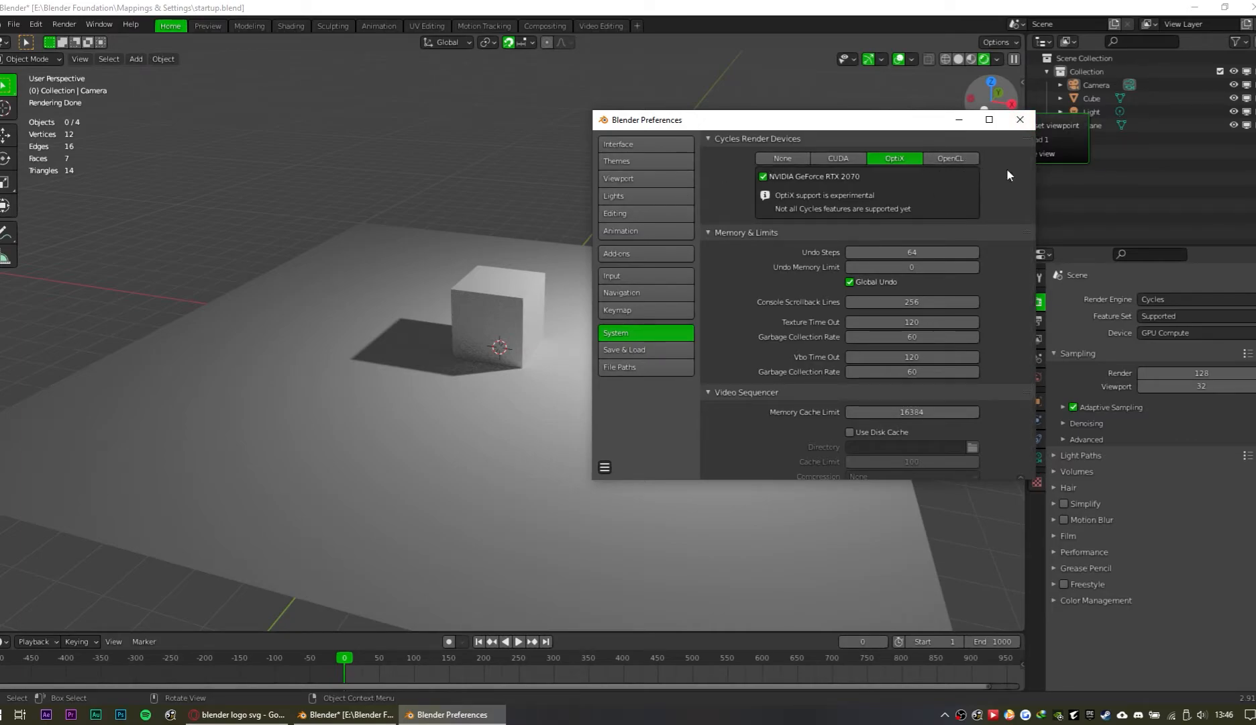
left_click(1020, 120)
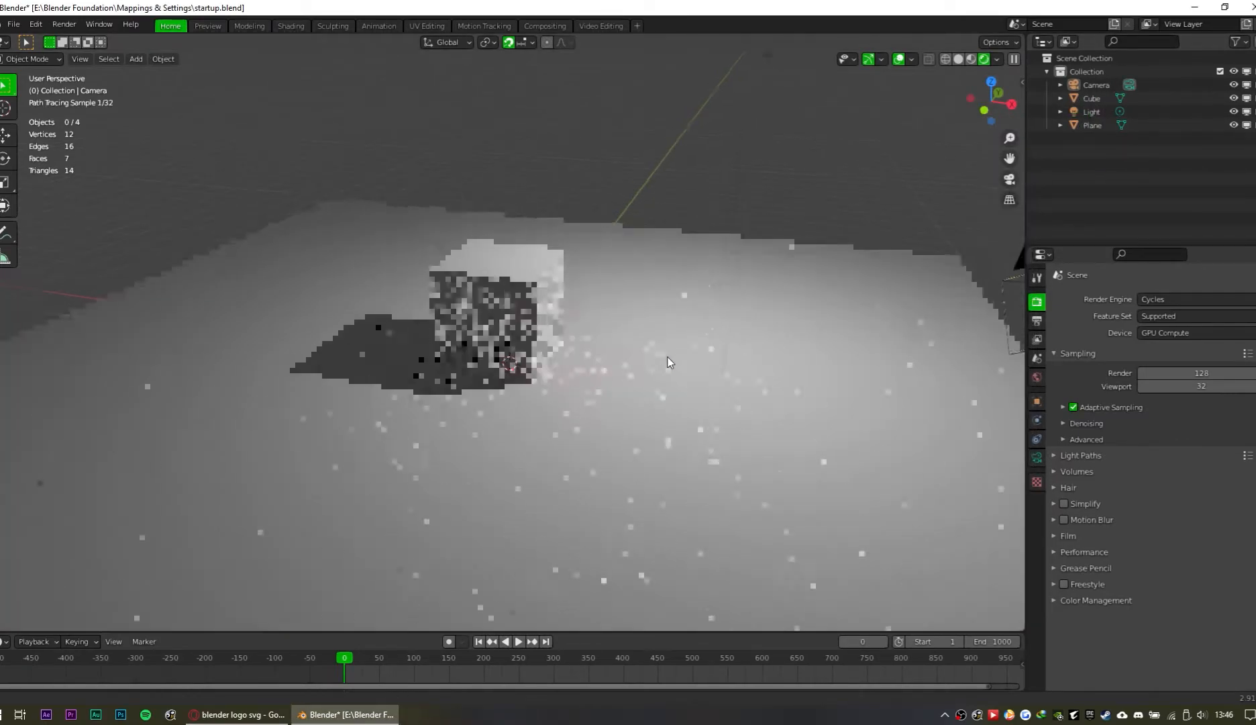
Step: Open the Shading workspace, select the cube and show it in rendered shading through the camera
key("KP_0")
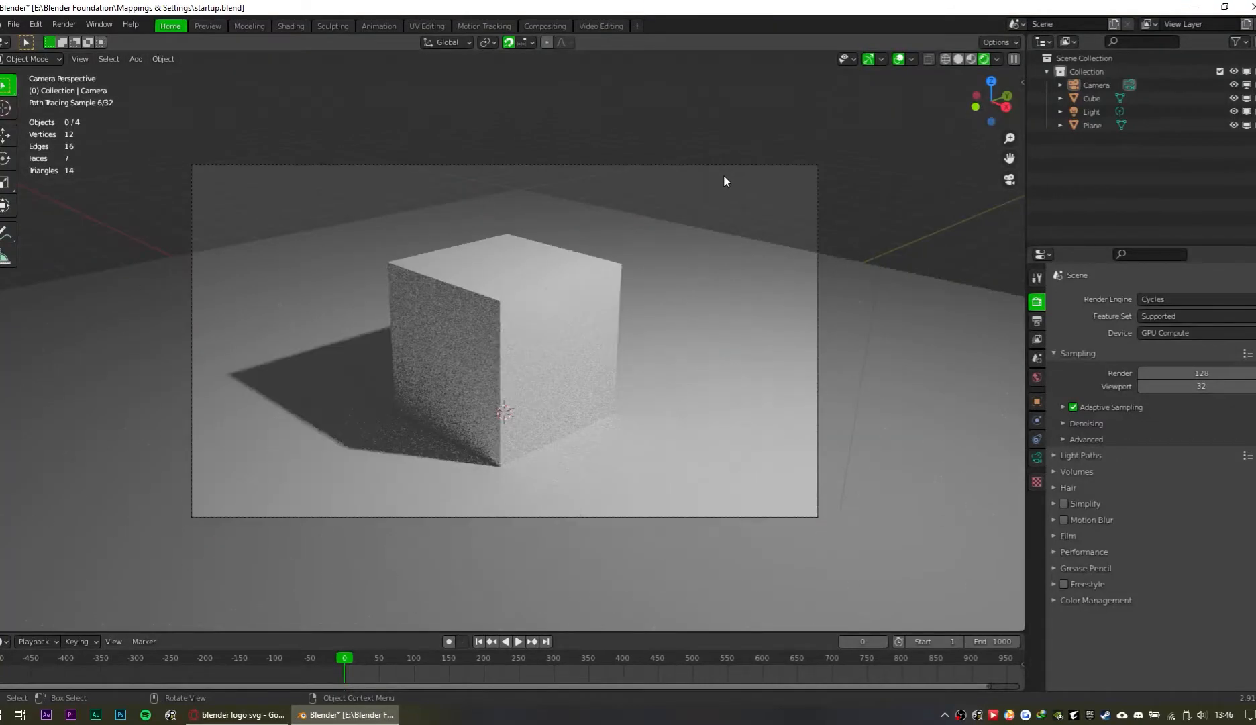
left_click(536, 94)
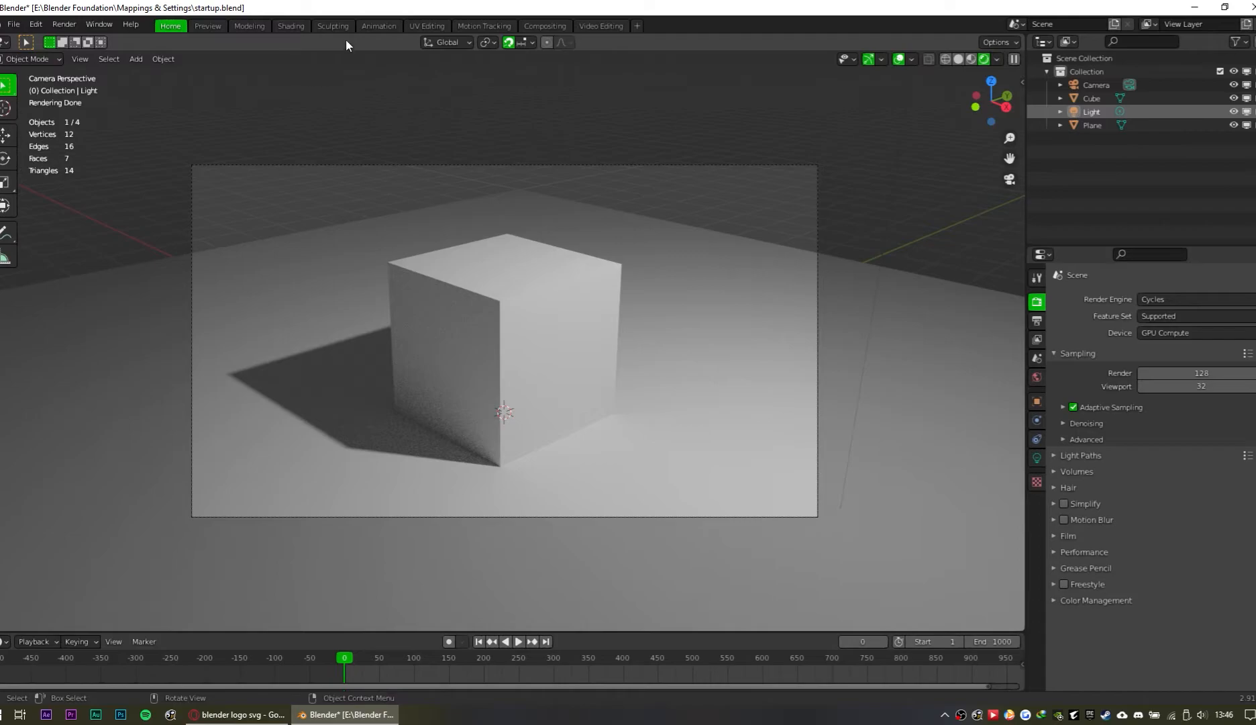
left_click(293, 25)
middle_click_drag(843, 220, 961, 309)
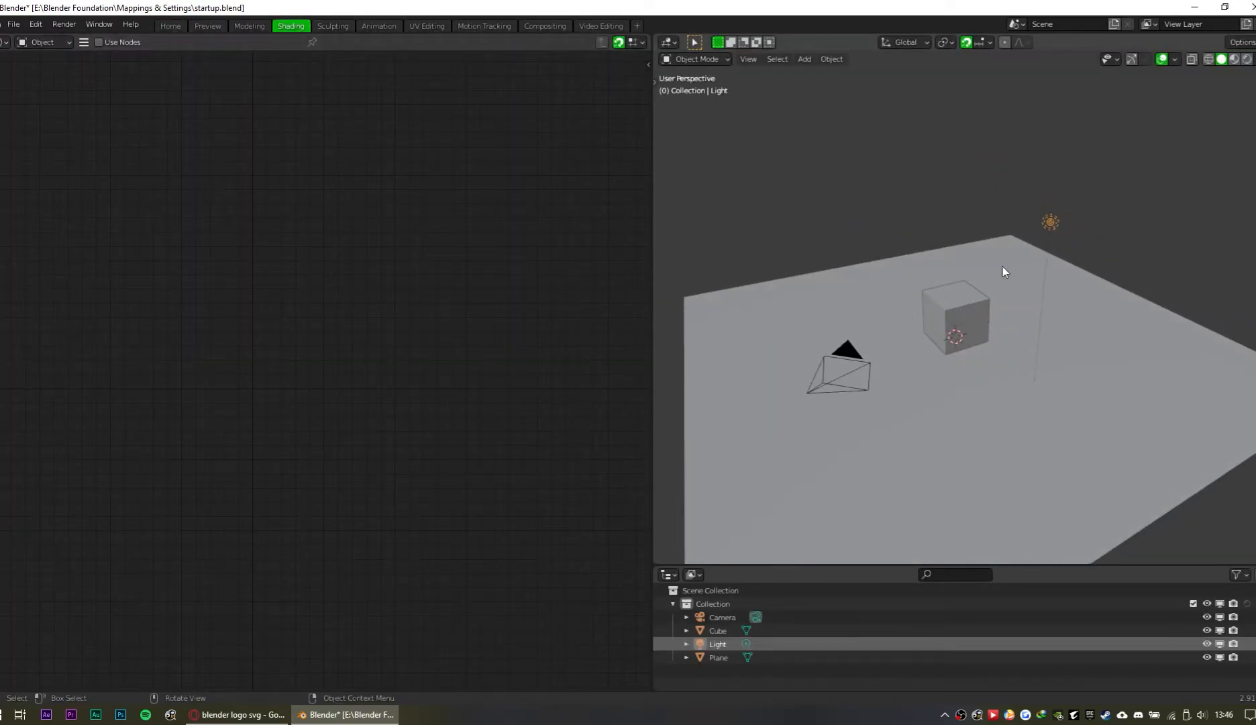
left_click(968, 304)
left_click(1246, 59)
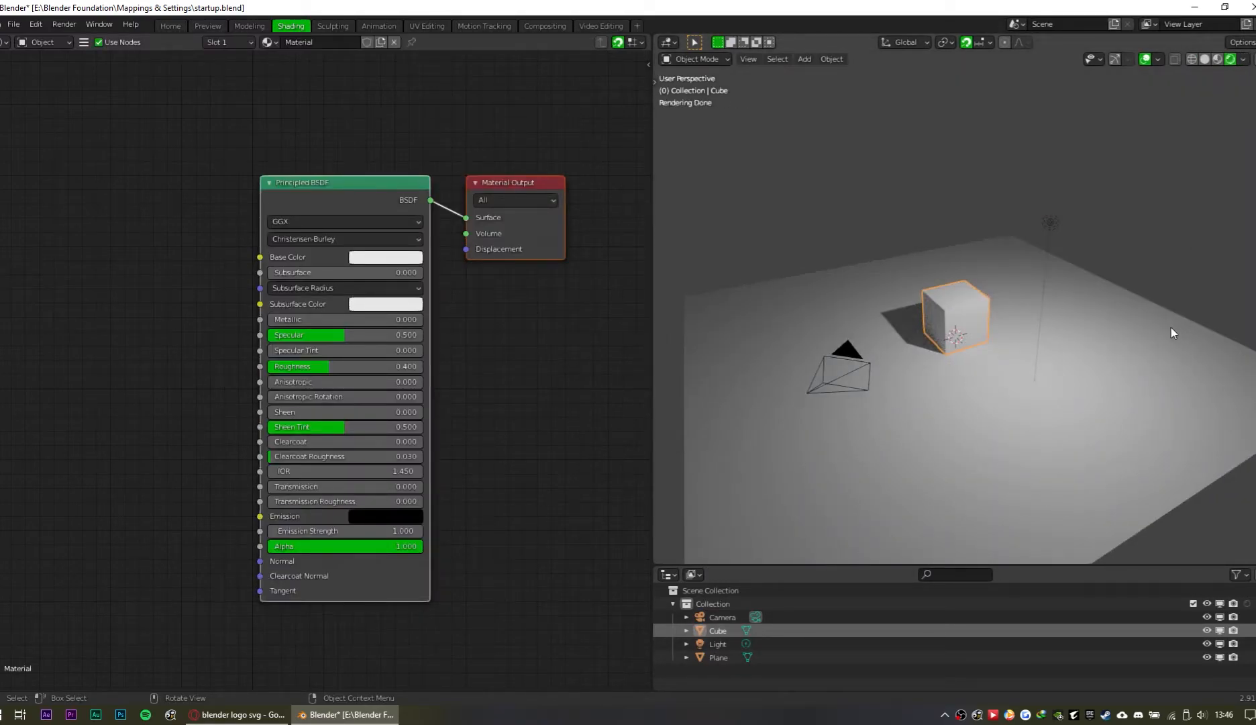
key("KP_0")
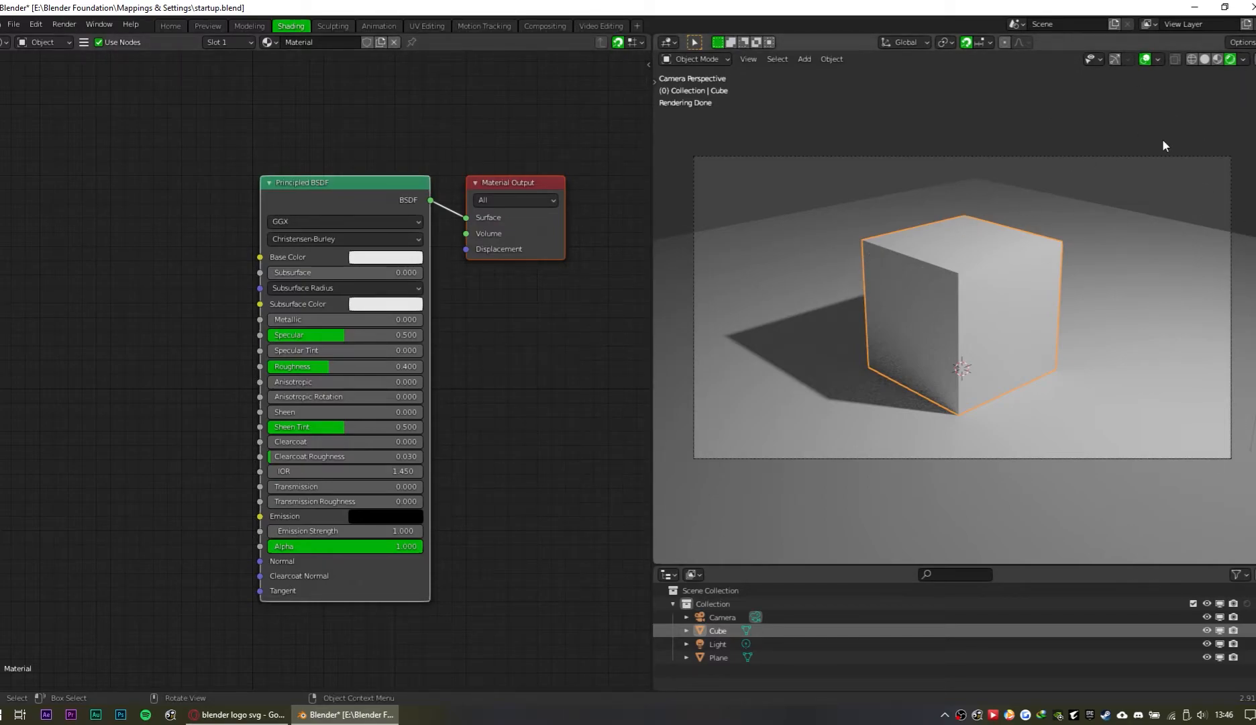
Step: Delete the Principled BSDF node from the cube's material
middle_click_drag(630, 339, 573, 348, "ctrl")
left_click(578, 378)
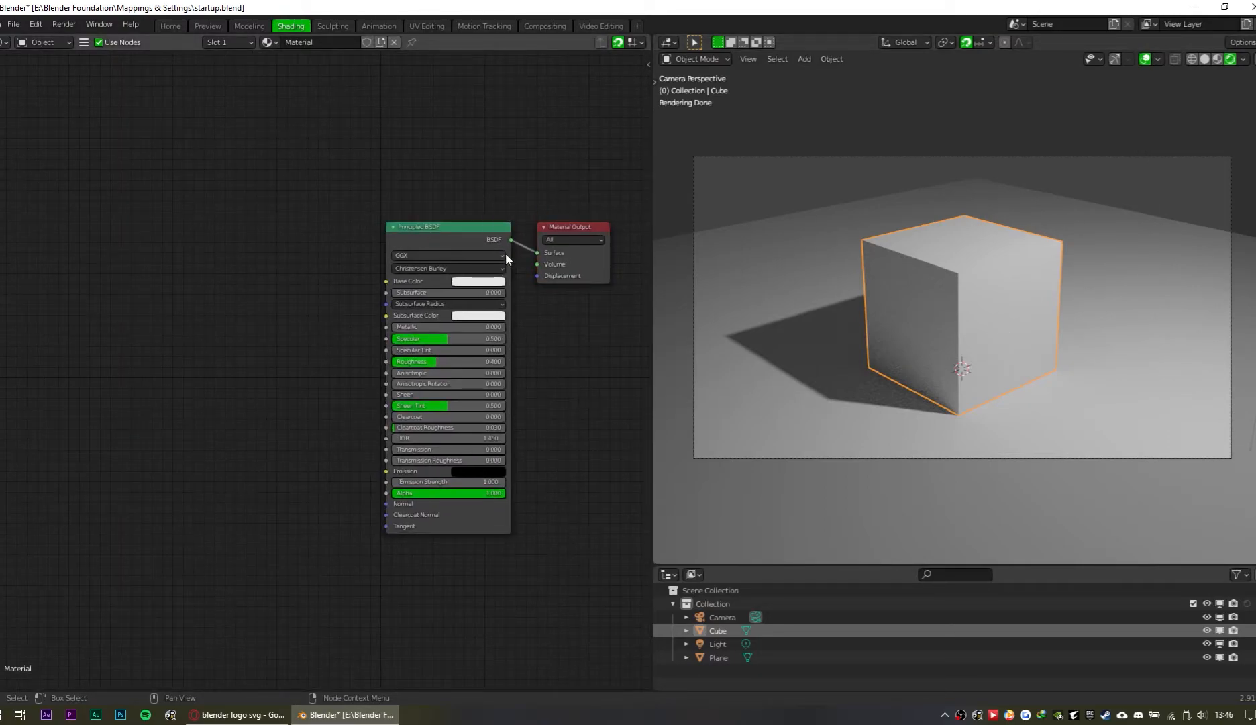
left_click(472, 233)
key("x")
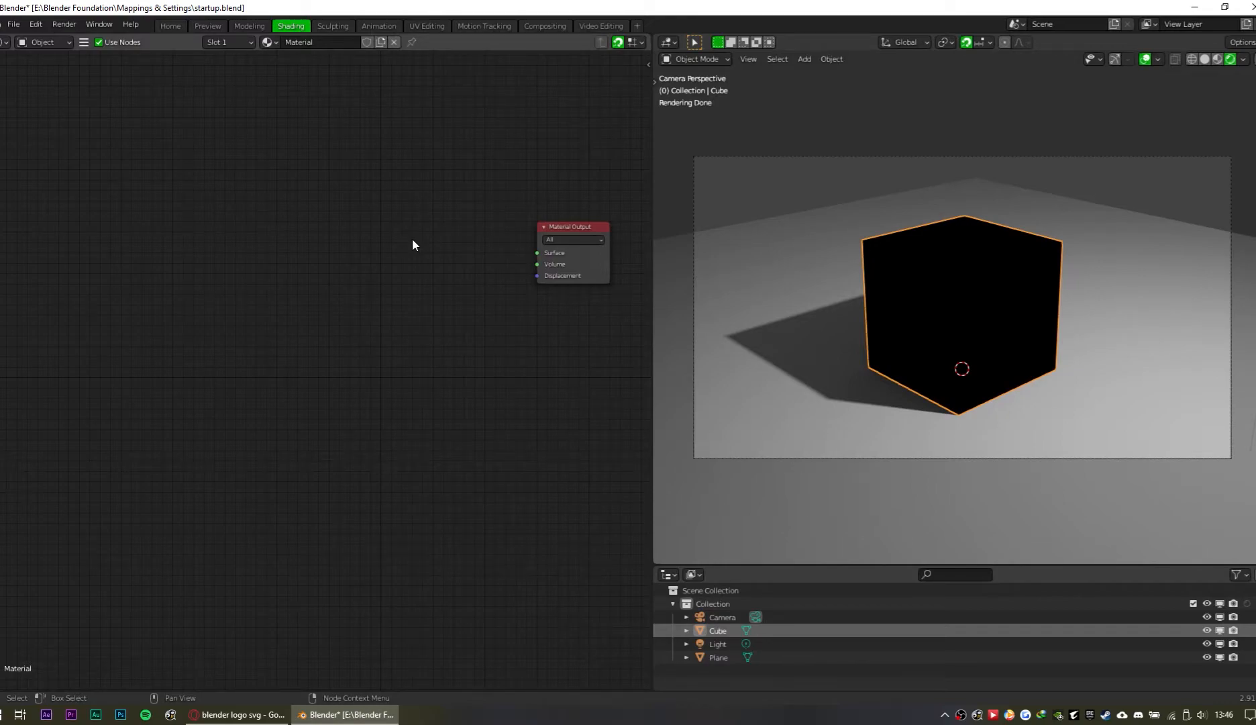
middle_click_drag(412, 234, 390, 338)
scroll(365, 317, "up", 1)
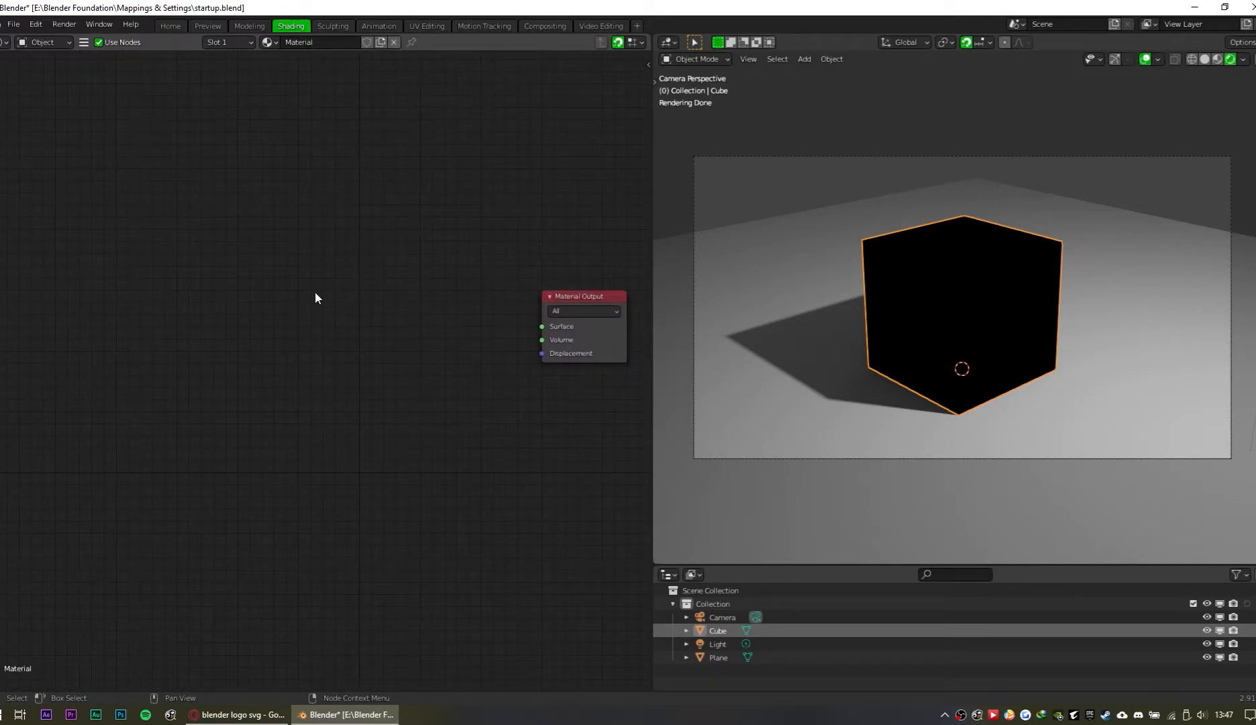
Step: Add a Transparent BSDF node in front of the Material Output
key("shift+a")
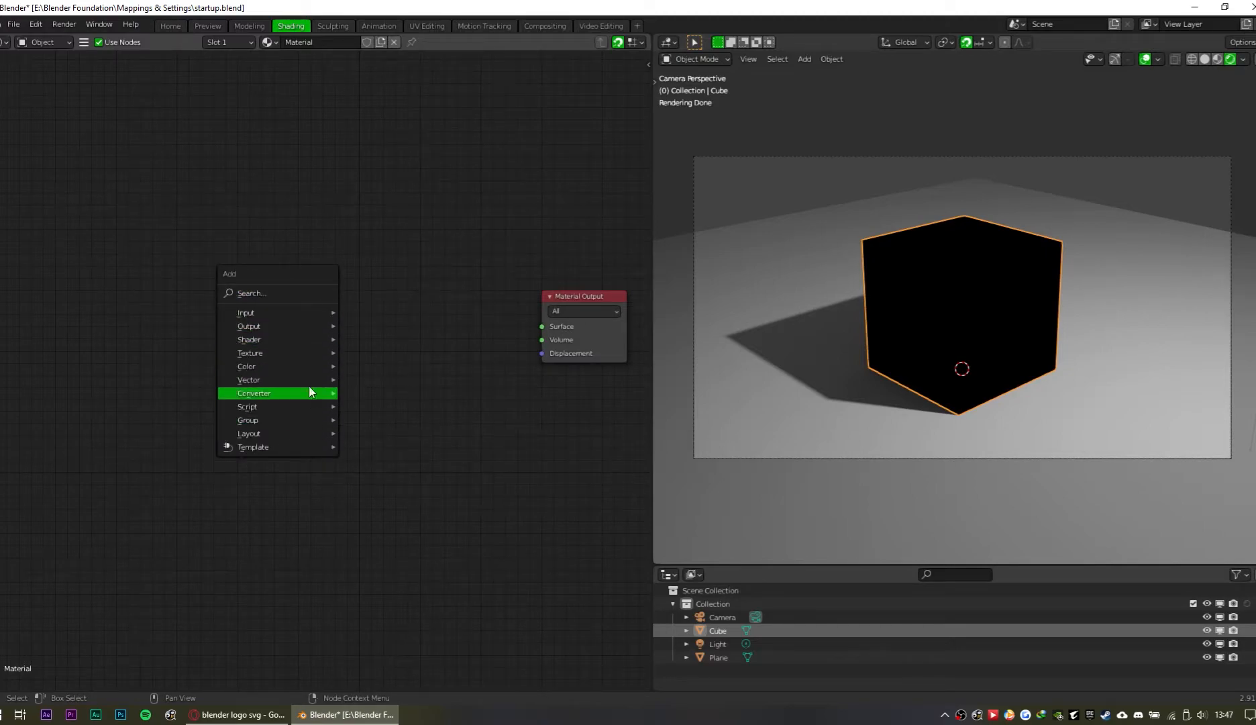
left_click(313, 293)
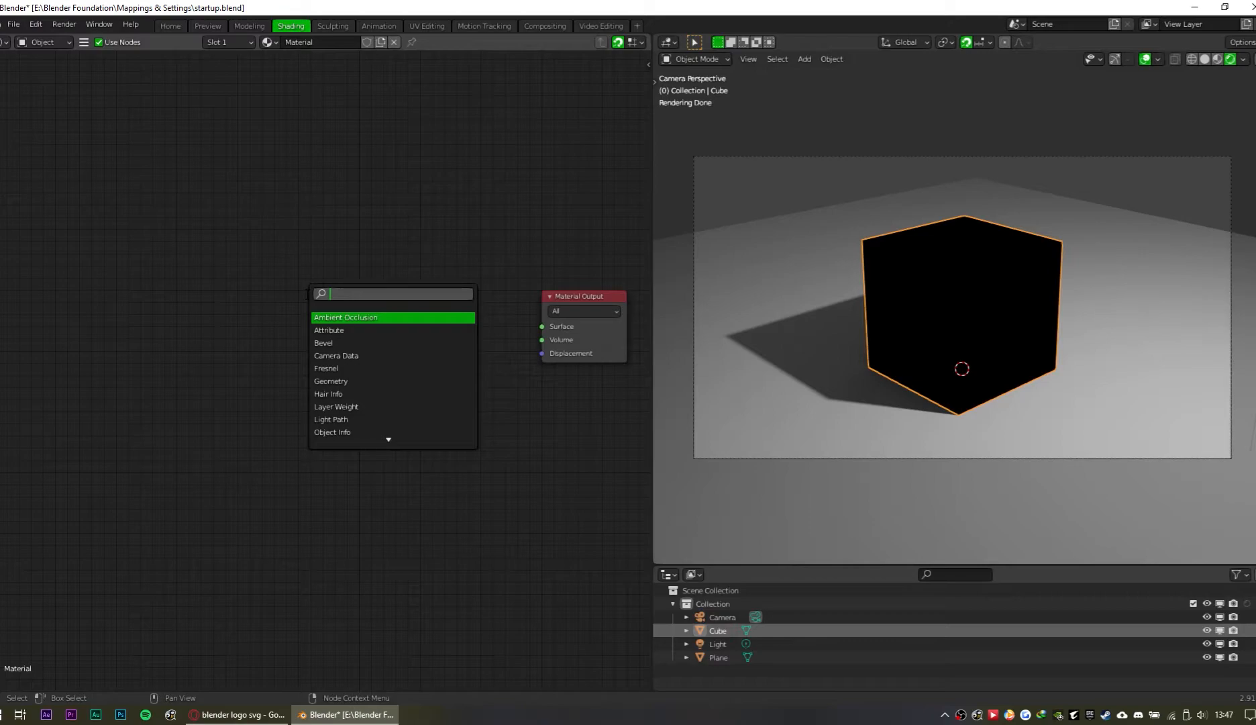
type("trans")
key("Down")
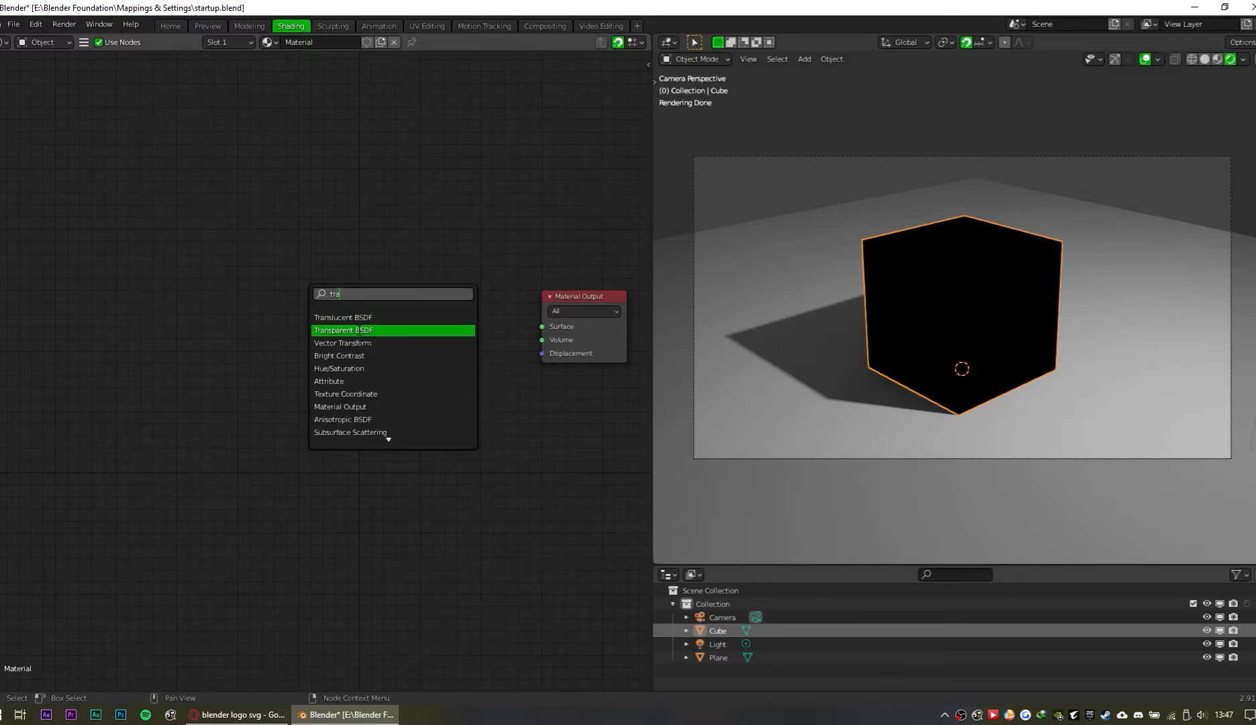
key("Return")
left_click(409, 302)
Step: Add a Glass BSDF node directly below the Transparent BSDF
key("shift+a")
left_click(433, 368)
type("g")
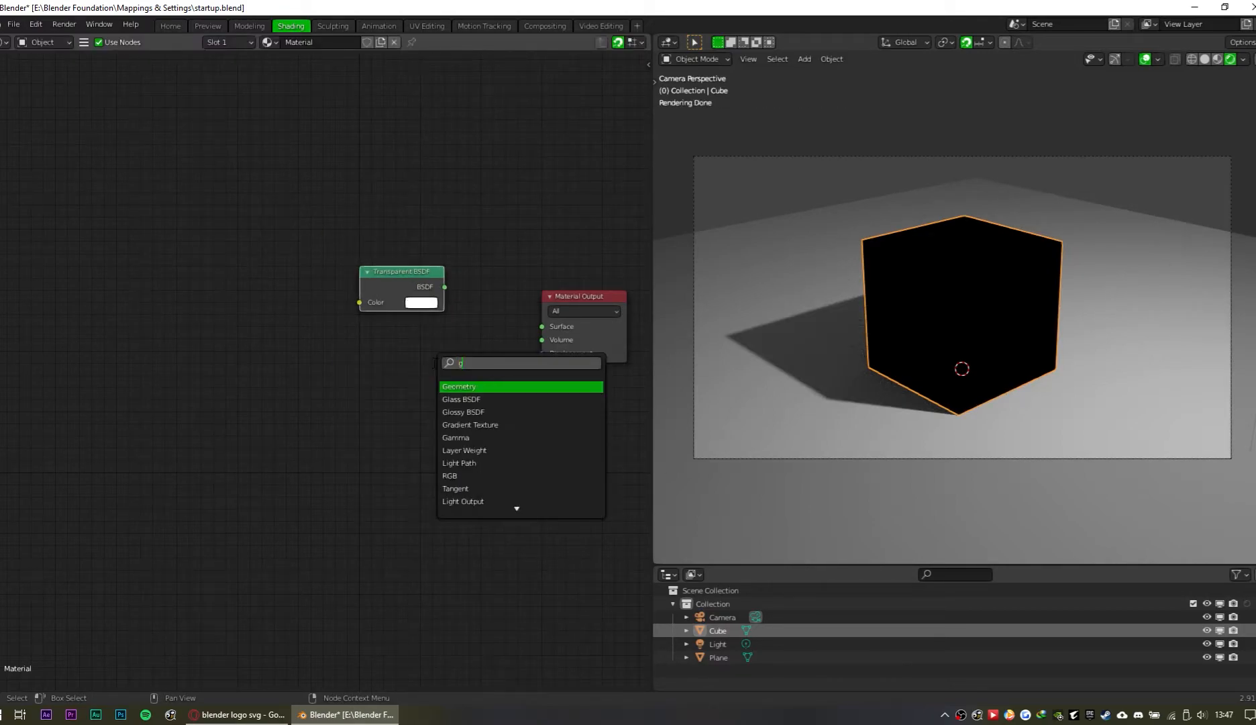
type("lass")
key("Return")
left_click(406, 372)
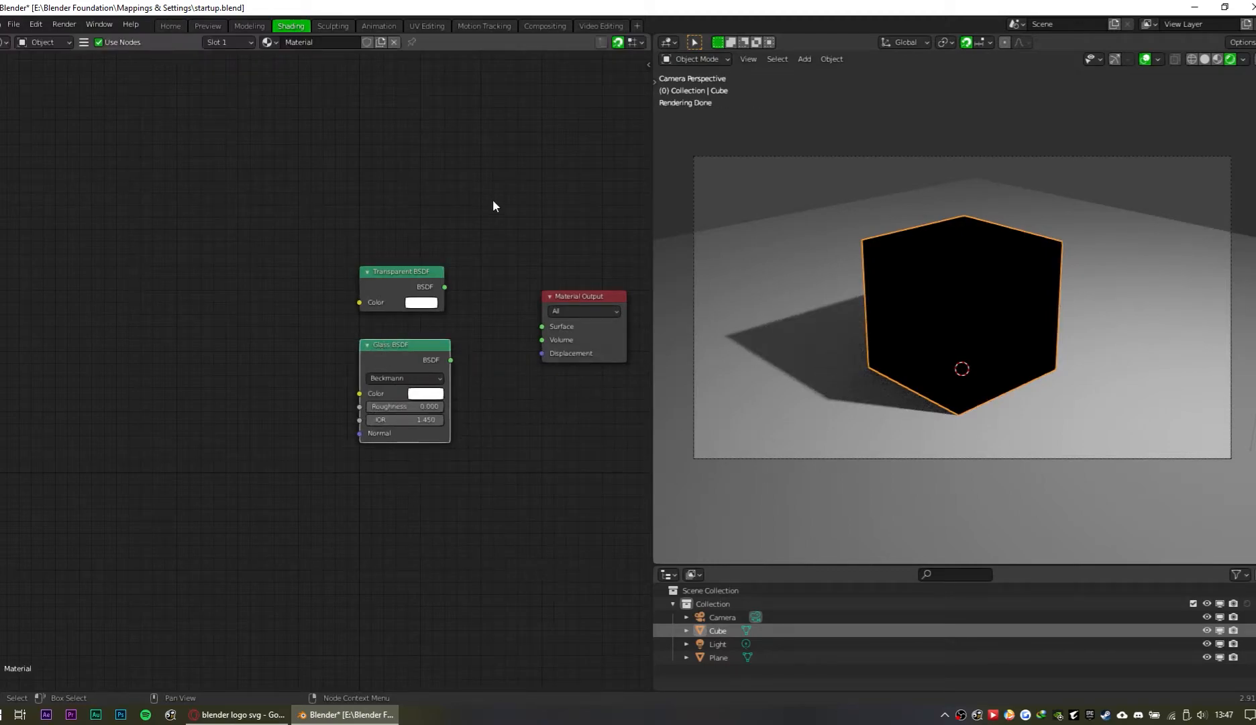
Step: Shift the Transparent and Glass BSDF nodes away from the Material Output and add a Mix Shader node in the gap
left_click_drag(427, 278, 342, 278)
left_click(510, 320)
key("shift+a")
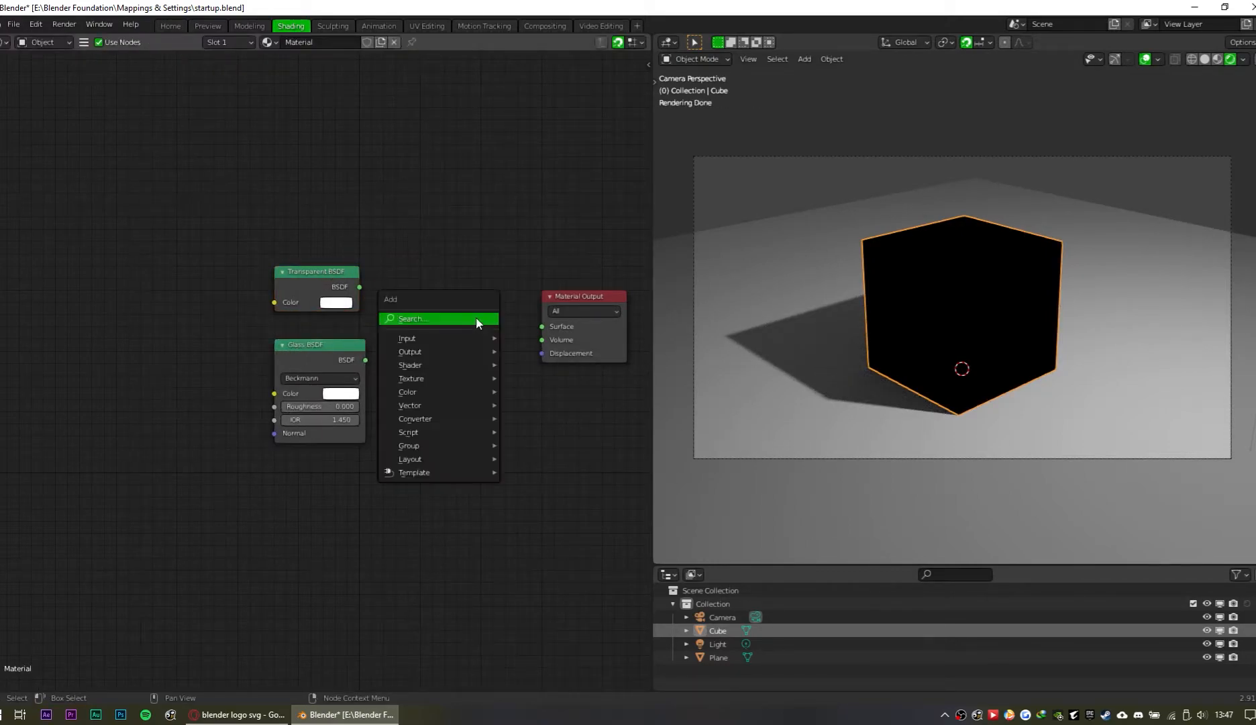
left_click(483, 318)
type("mmi")
key("BackSpace")
key("BackSpace")
key("BackSpace")
type("mi")
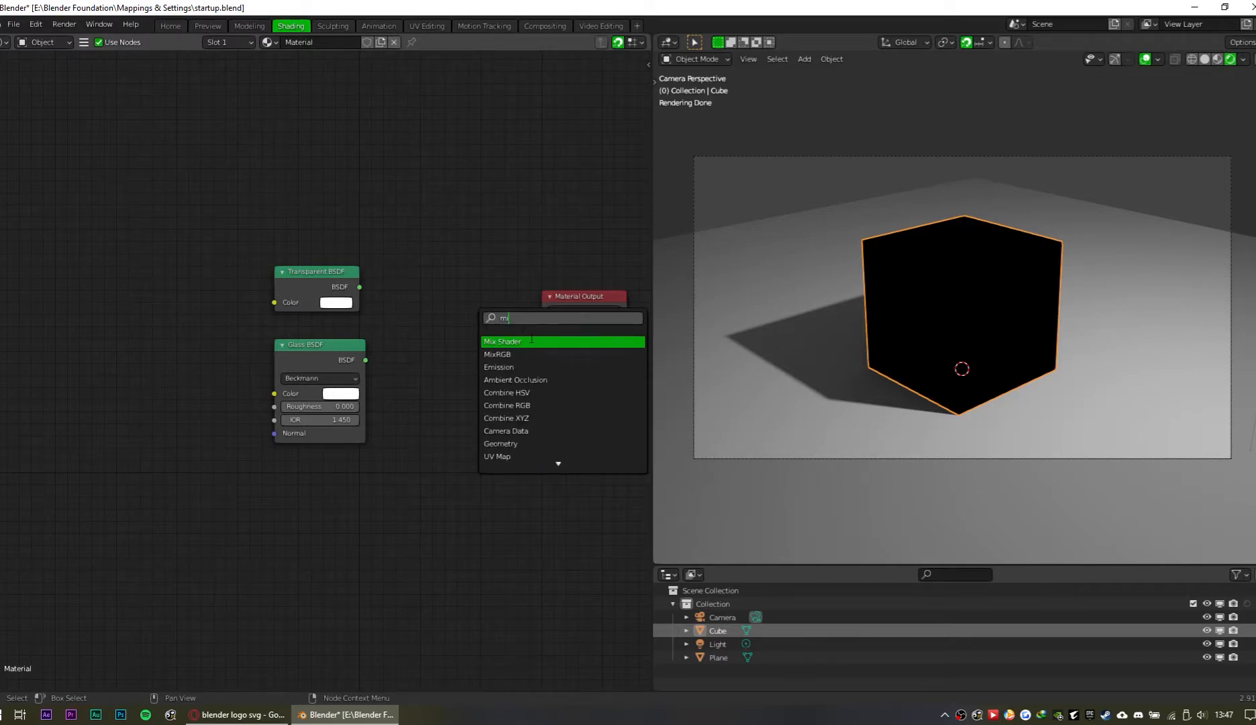
left_click(532, 339)
left_click(463, 322)
left_click(496, 326)
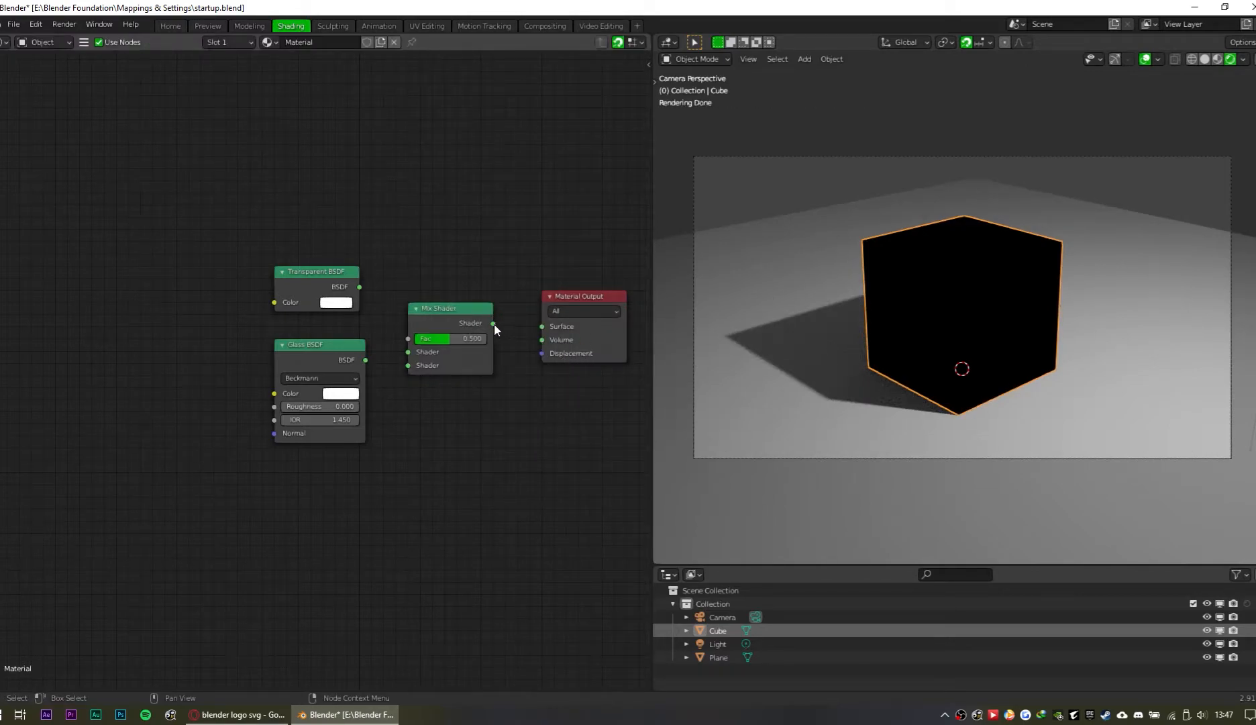
Step: Connect the Transparent BSDF and Glass BSDF to the two Mix Shader inputs, and the Mix Shader to the Material Output's Surface
left_click_drag(494, 323, 541, 326)
left_click_drag(360, 287, 408, 365)
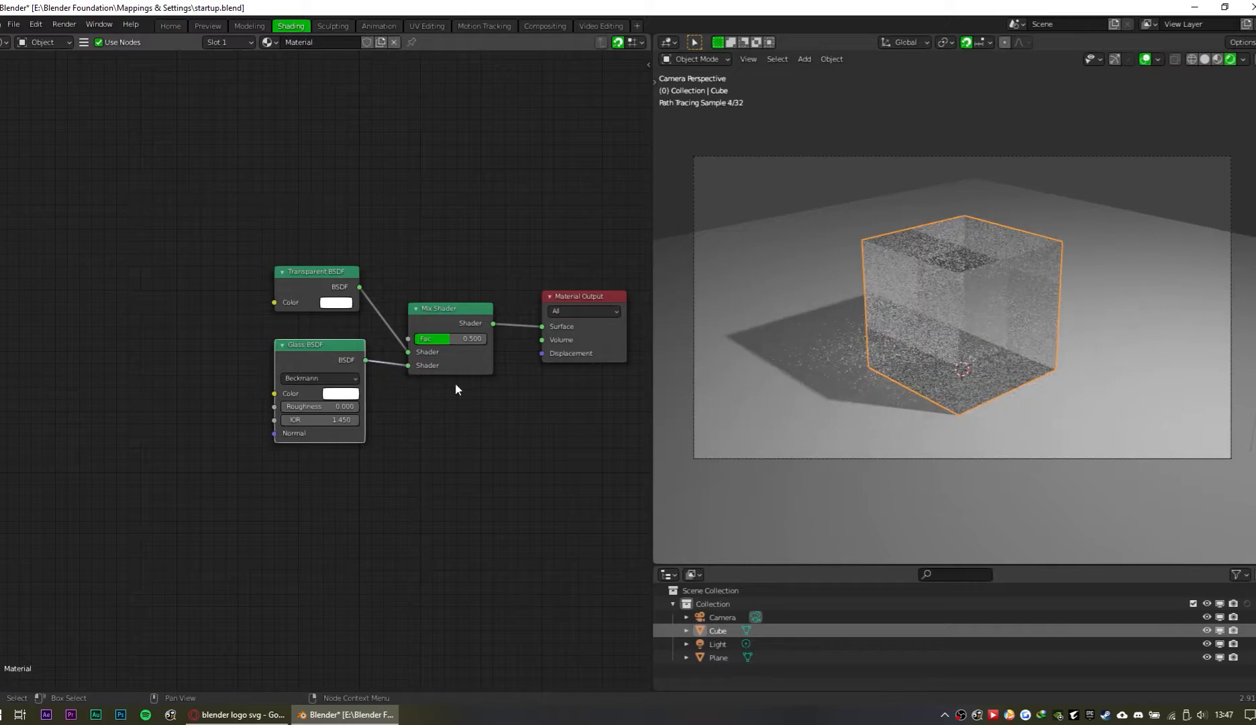
middle_click_drag(452, 381, 419, 443)
scroll(400, 467, "up", 1)
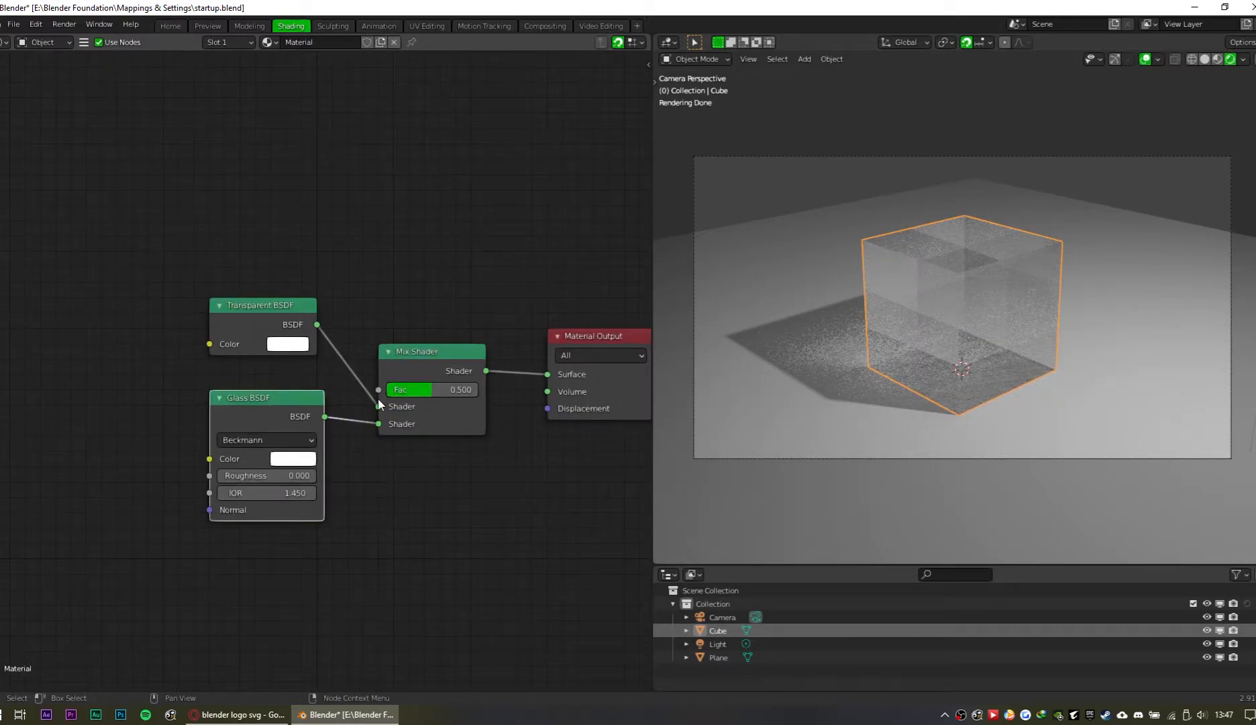
Step: Preview the Glass BSDF alone on the Material Output's Surface, and reconnect the Mix Shader to it
left_click_drag(324, 417, 547, 374)
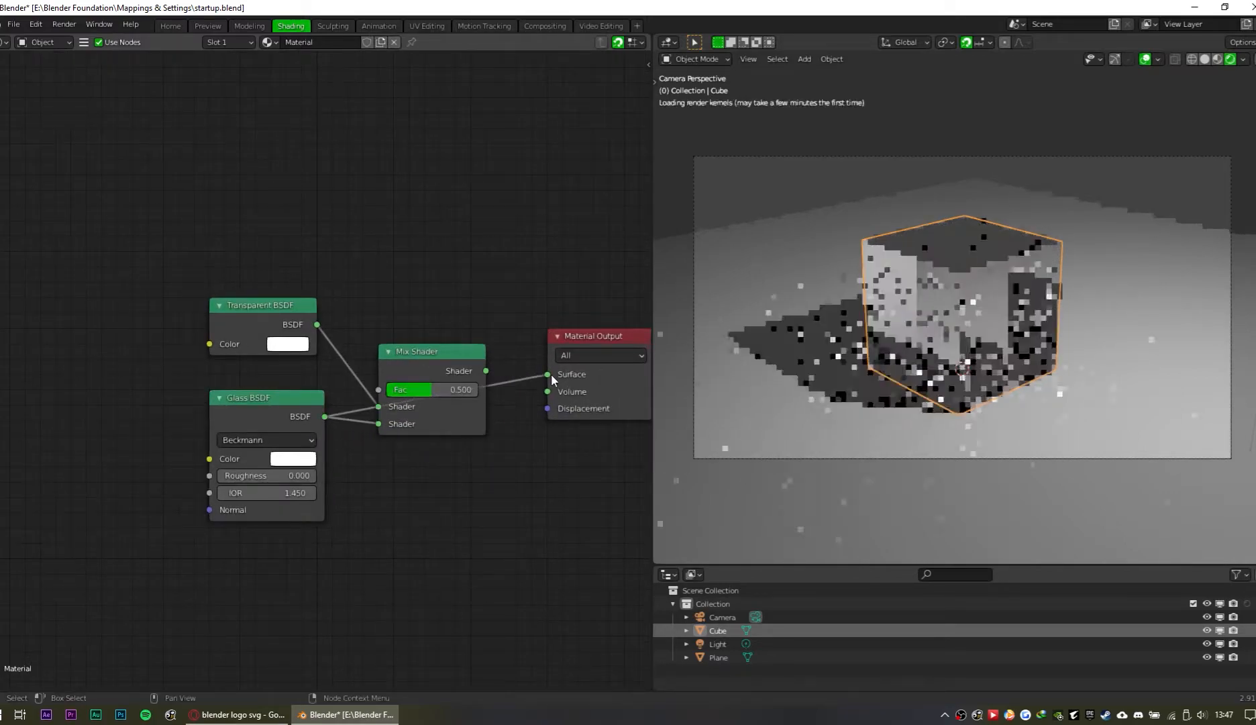
middle_click_drag(851, 379, 1009, 363)
key("KP_0")
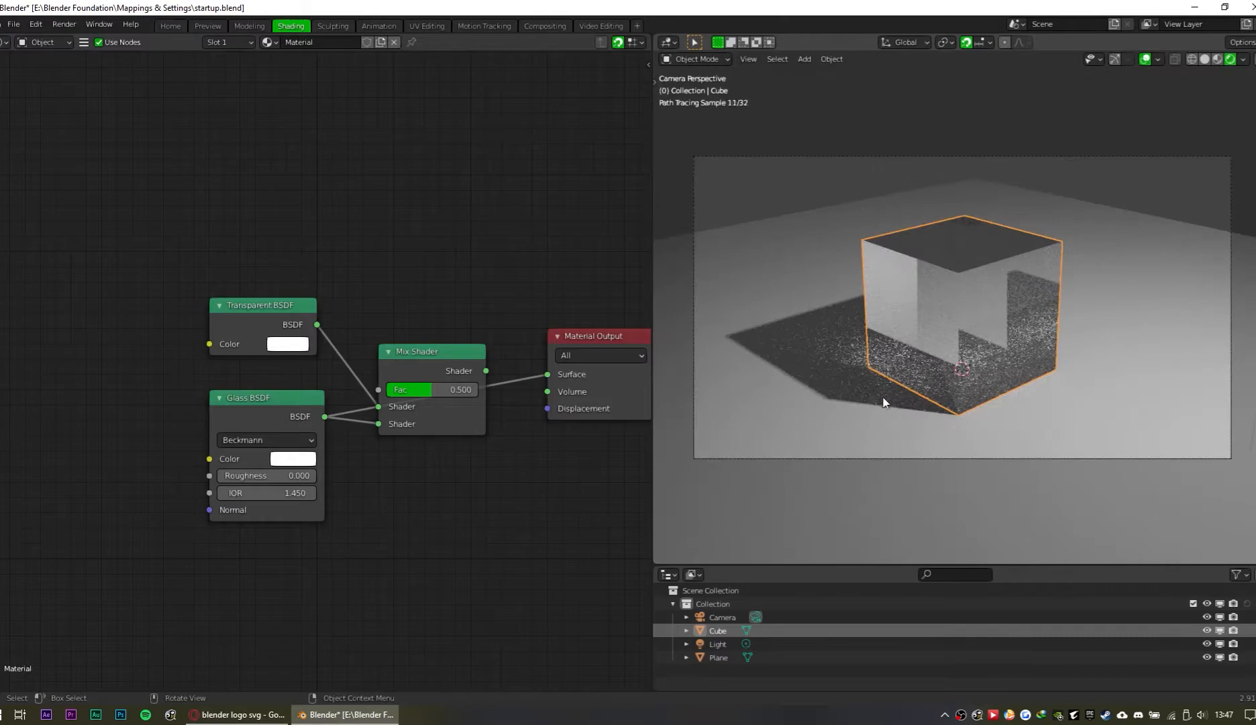
left_click_drag(487, 370, 548, 374)
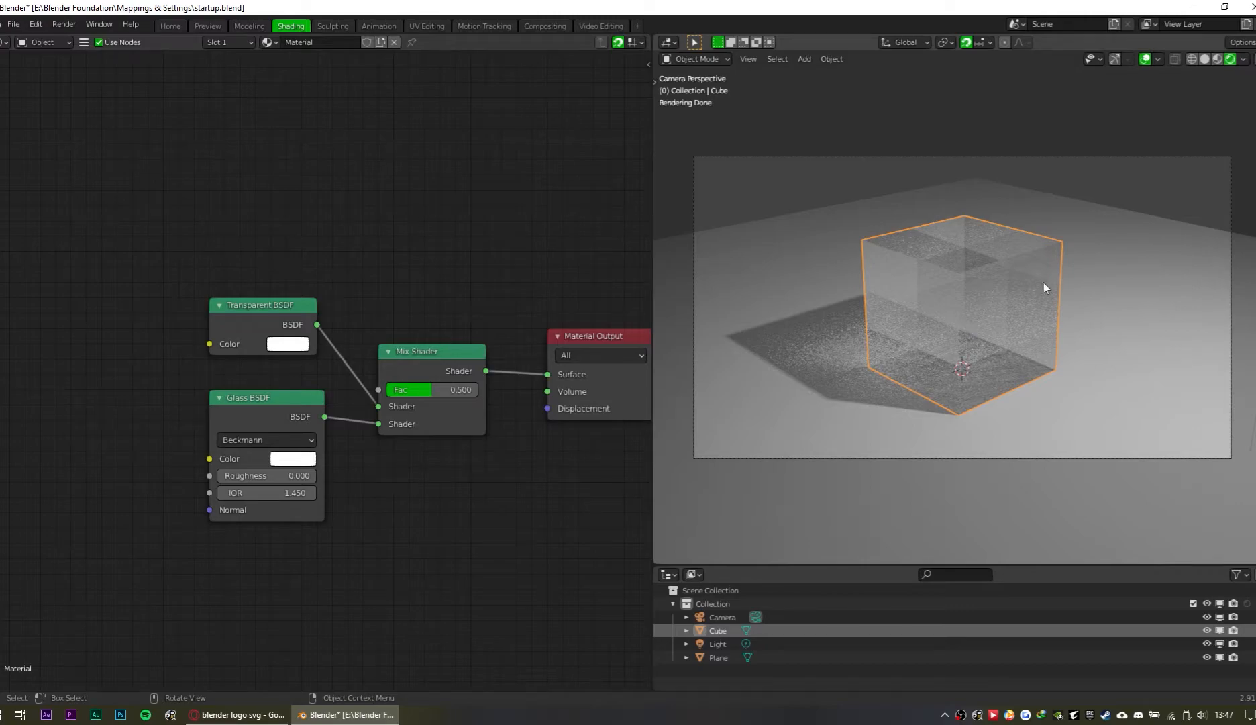
Step: Bevel all edges of the cube by about 0.135 m and return to Object Mode
key("Tab")
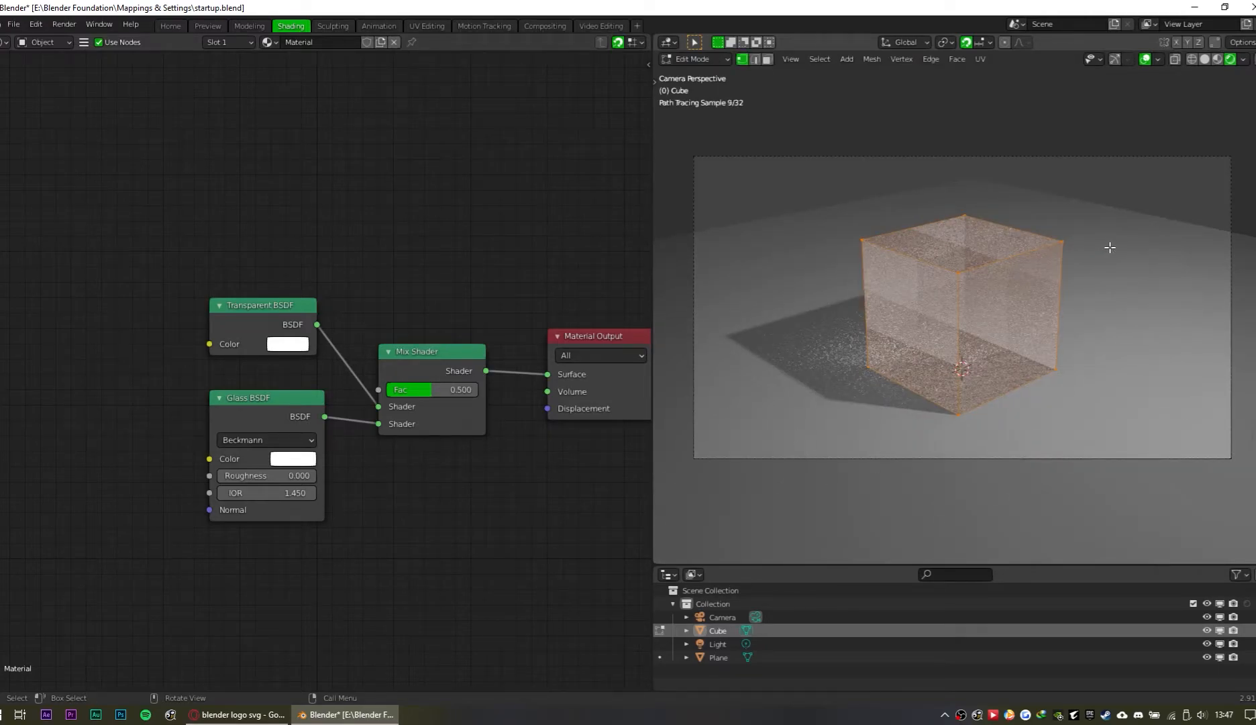
key("ctrl+b")
left_click(1143, 290)
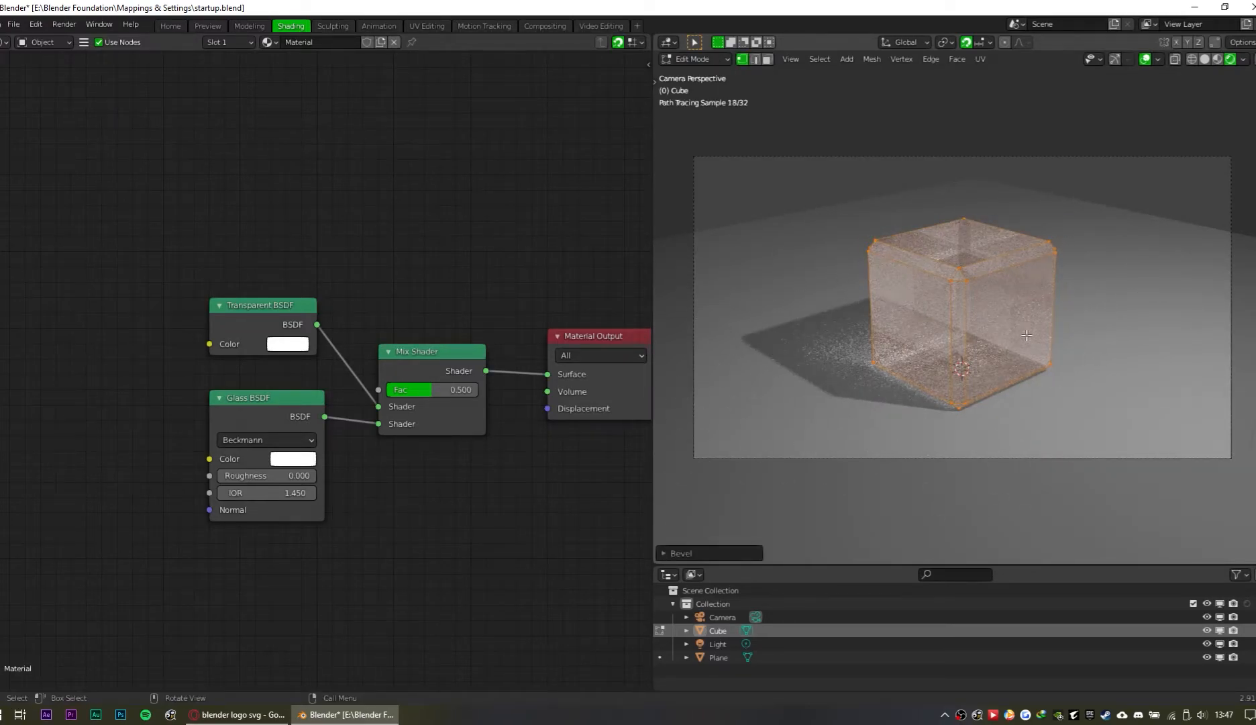
left_click(681, 553)
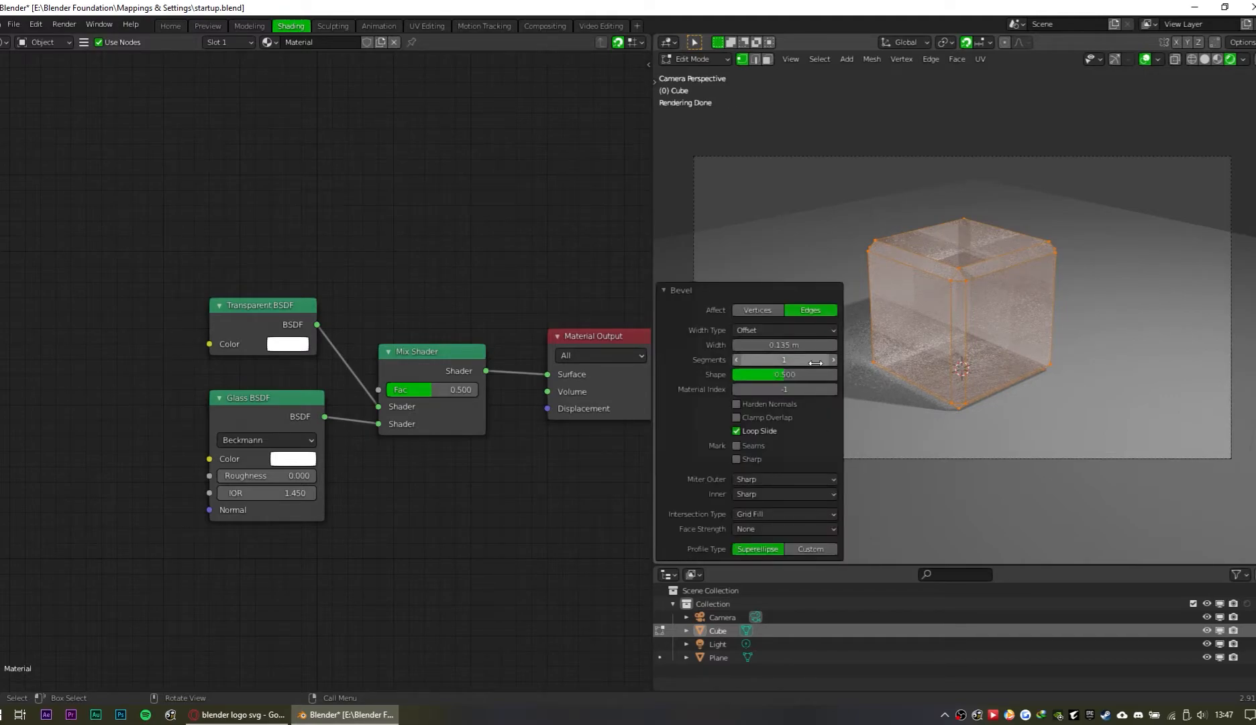
key("Tab")
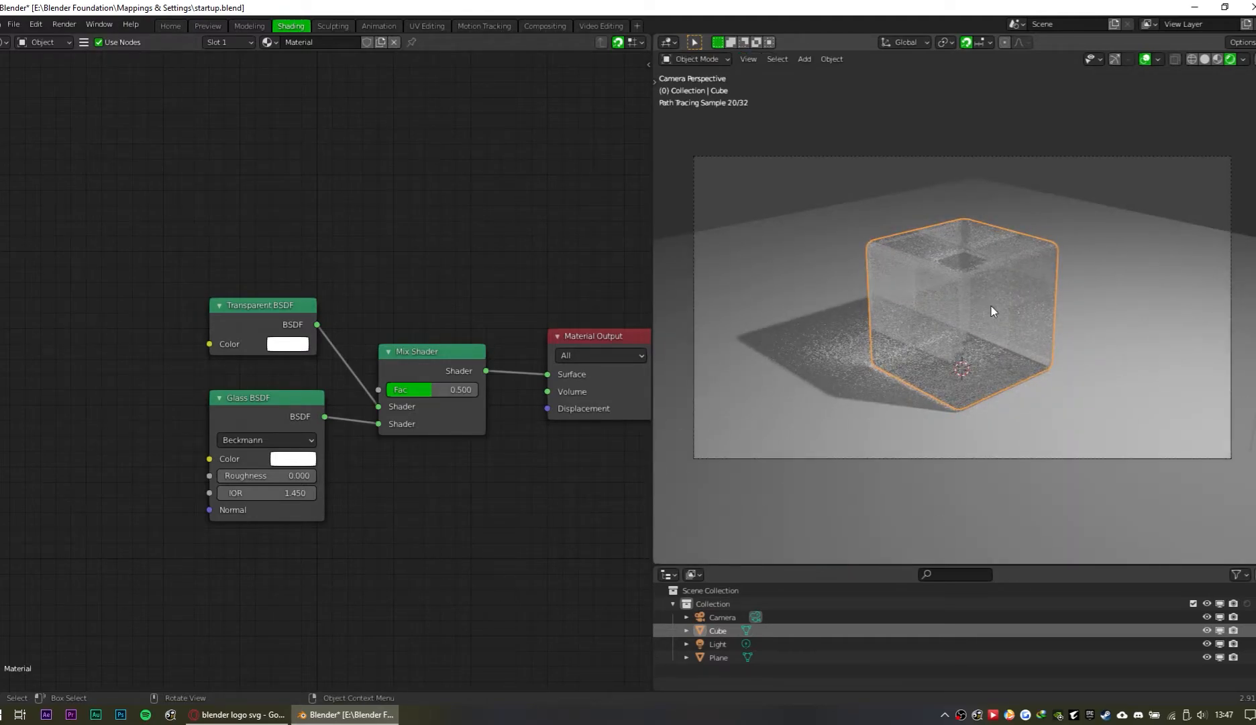
left_click(1129, 240)
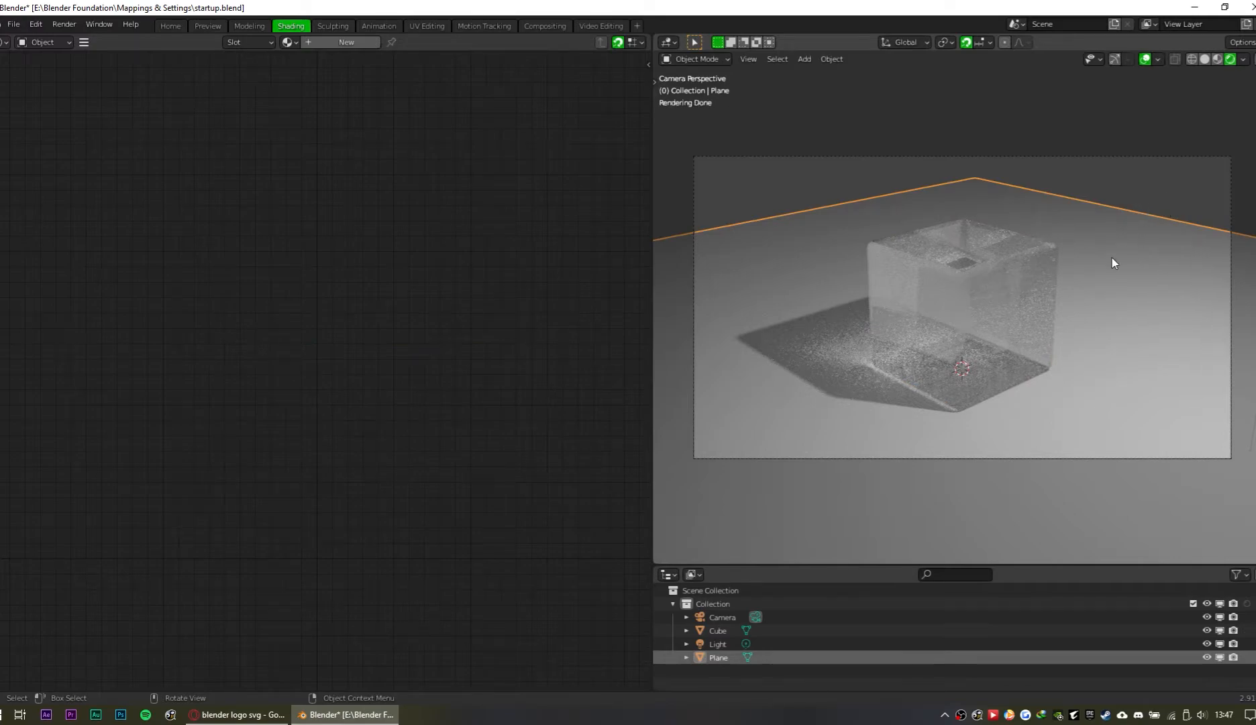
Step: Try a Roughness of 1.000 on the cube's Glass BSDF, and set it back to 0
left_click(1038, 289)
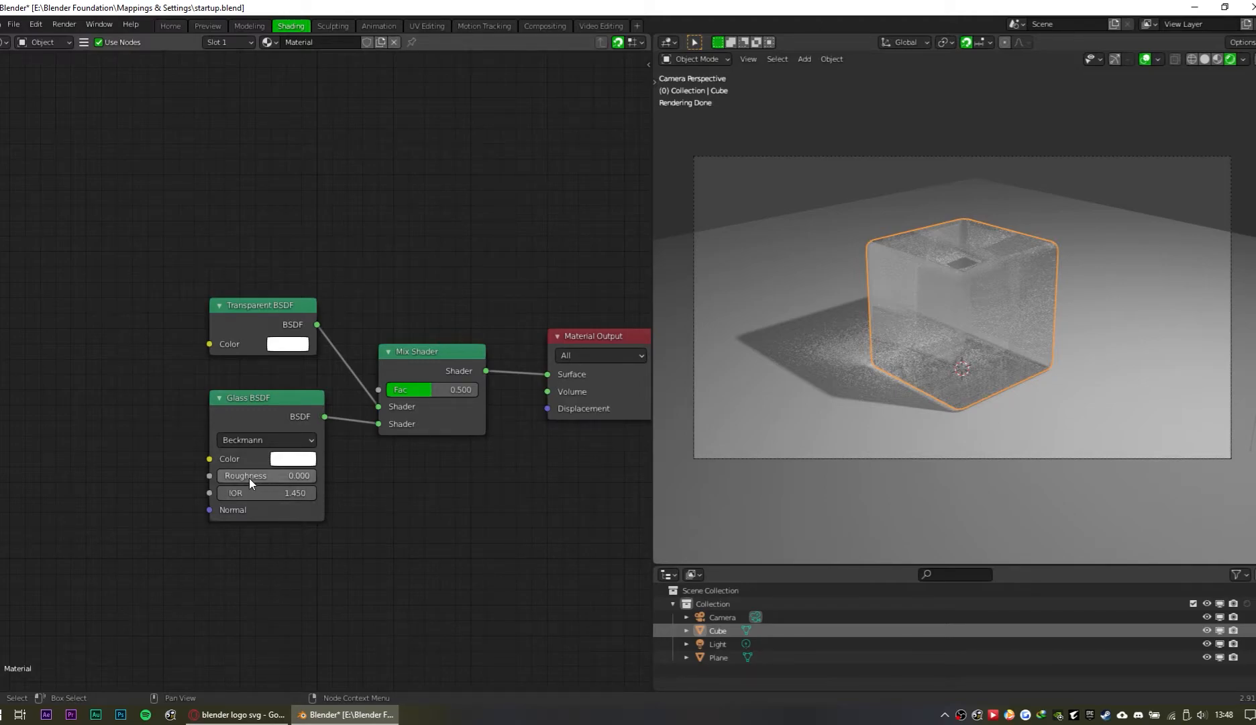
left_click_drag(265, 475, 340, 487)
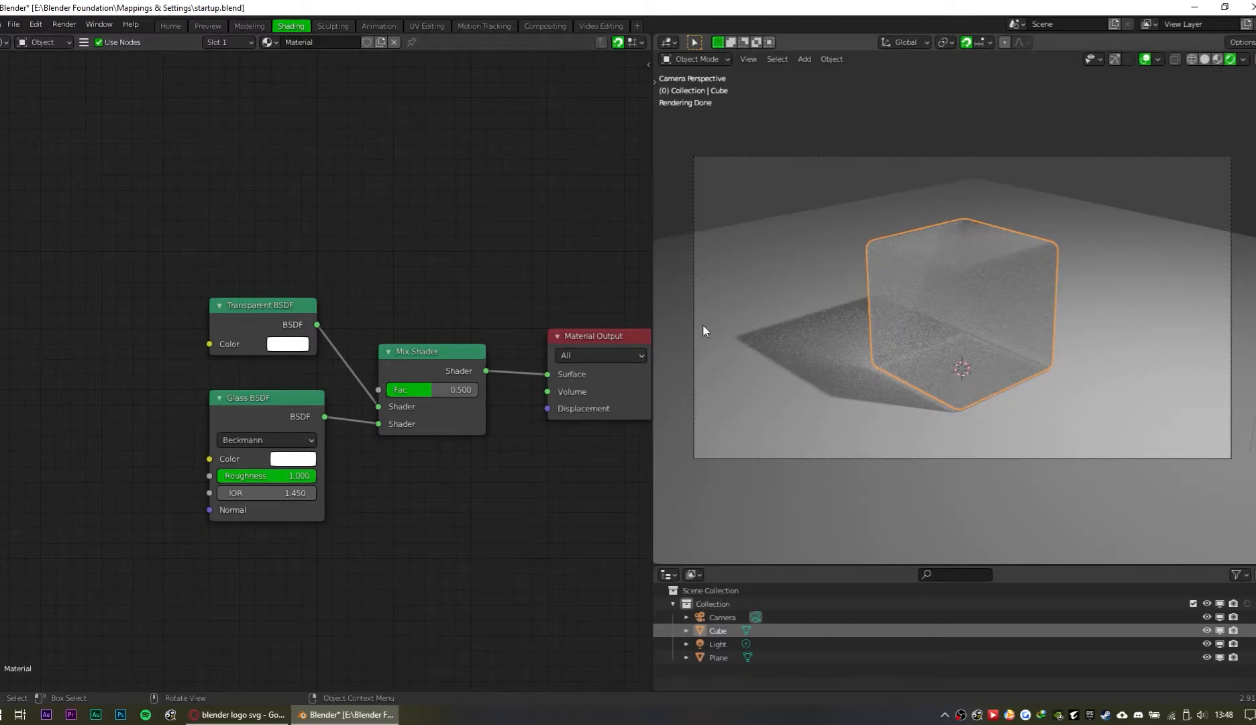
left_click_drag(286, 476, 201, 476)
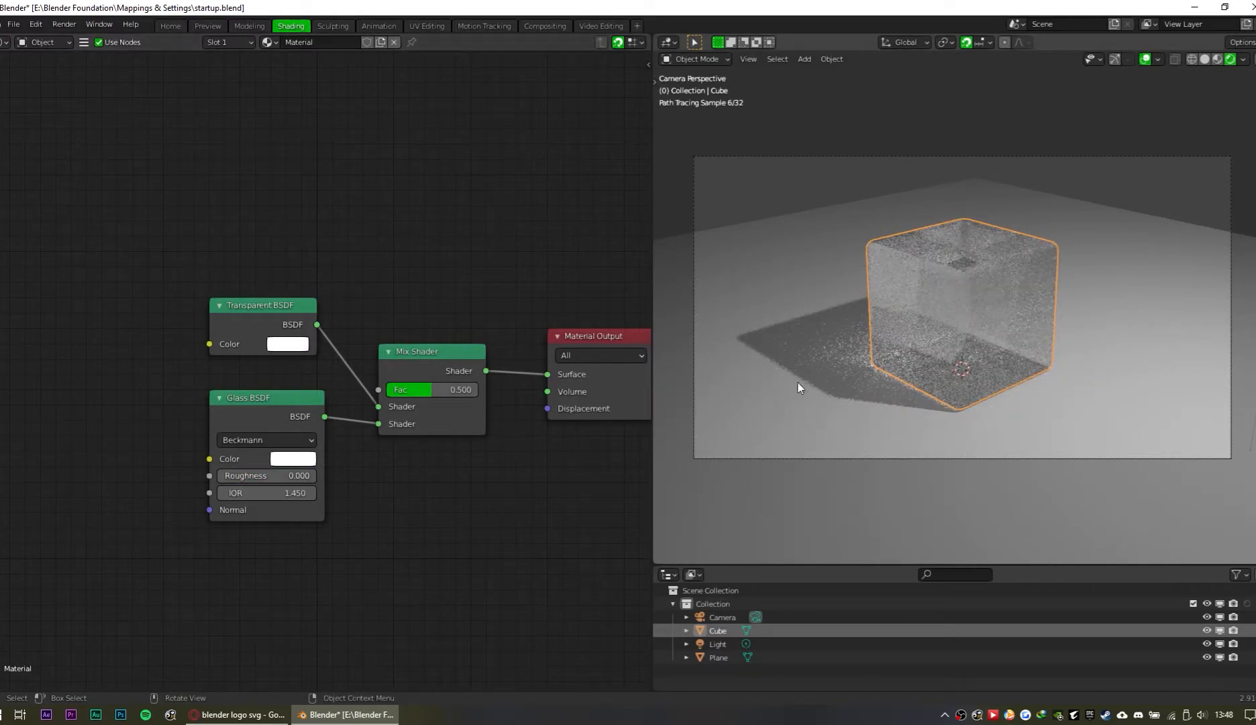
left_click(1061, 156)
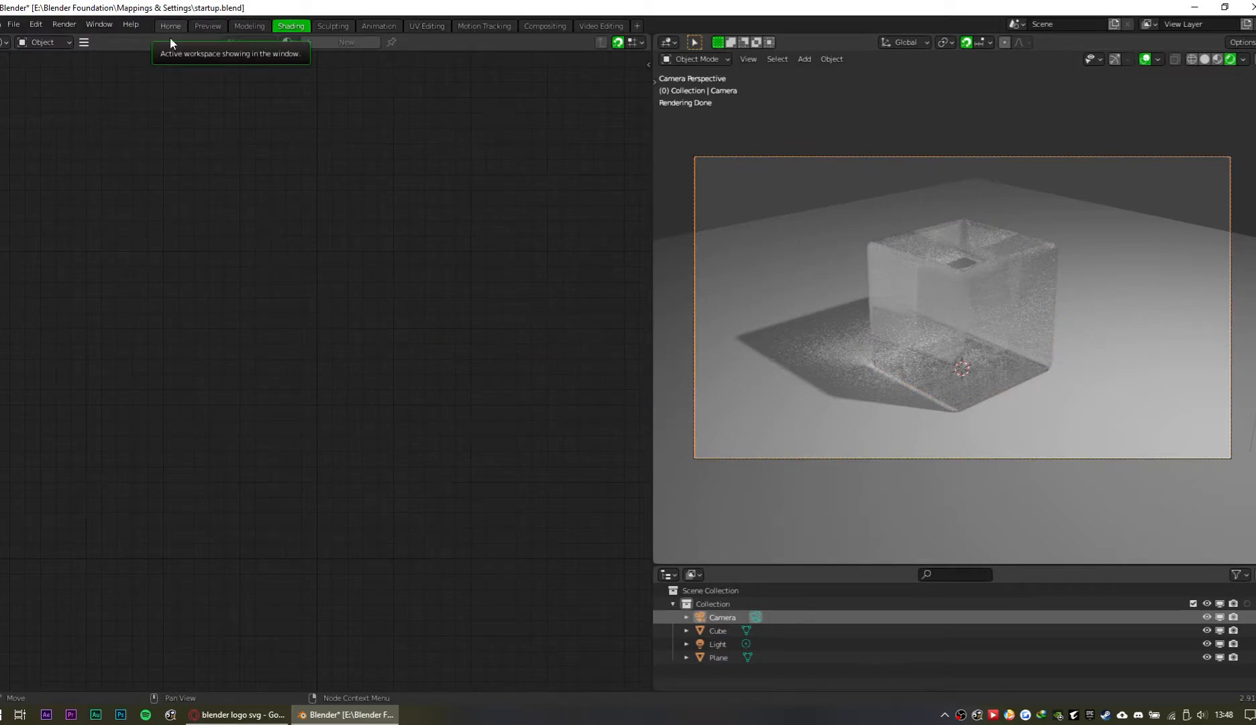
left_click(170, 28)
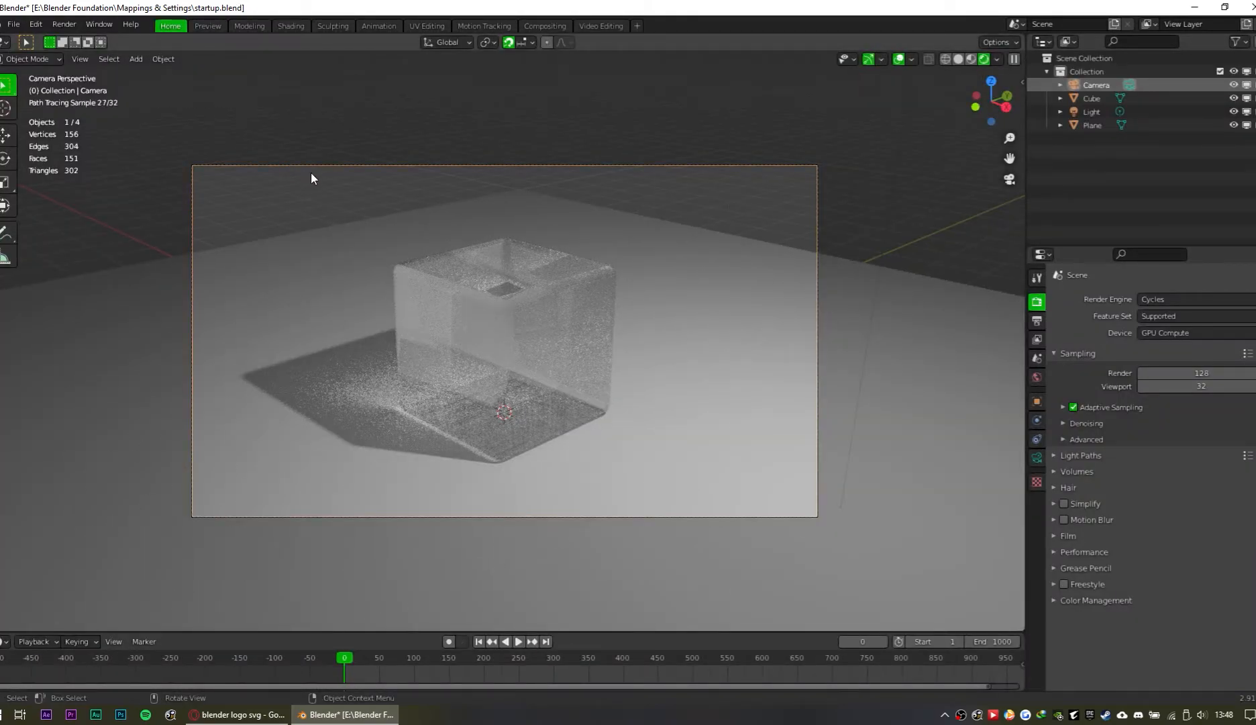
left_click(944, 264)
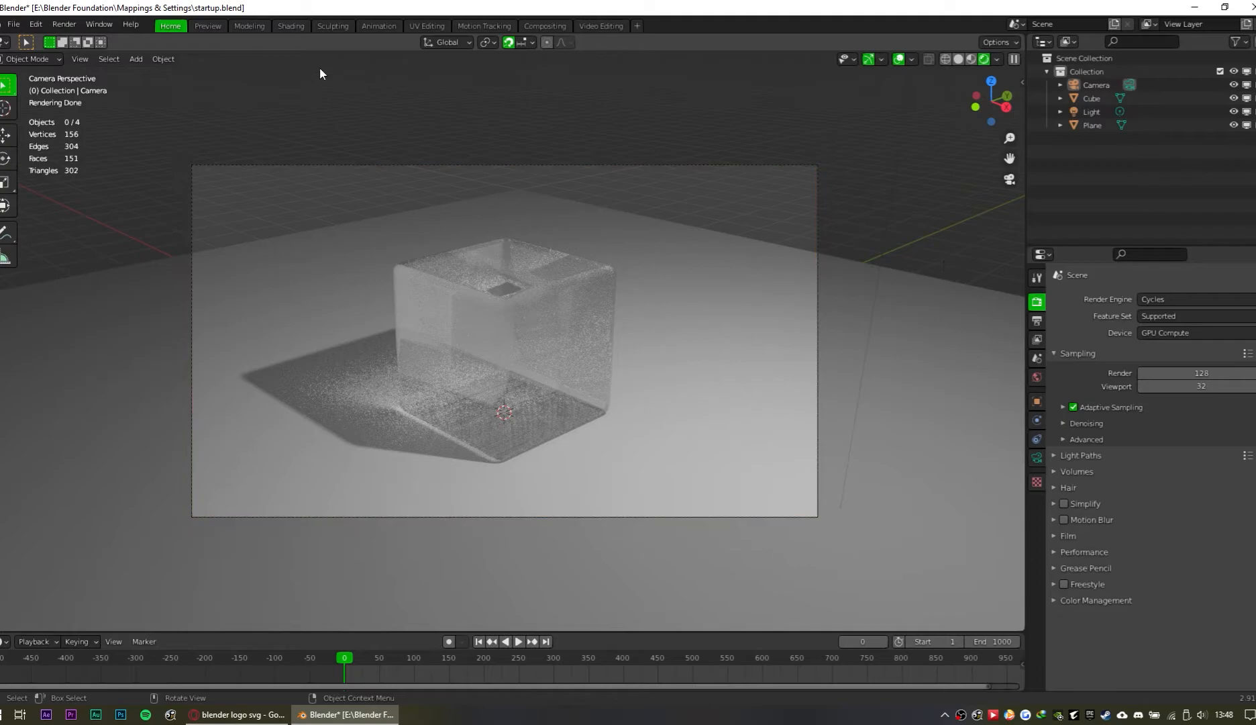
left_click(297, 25)
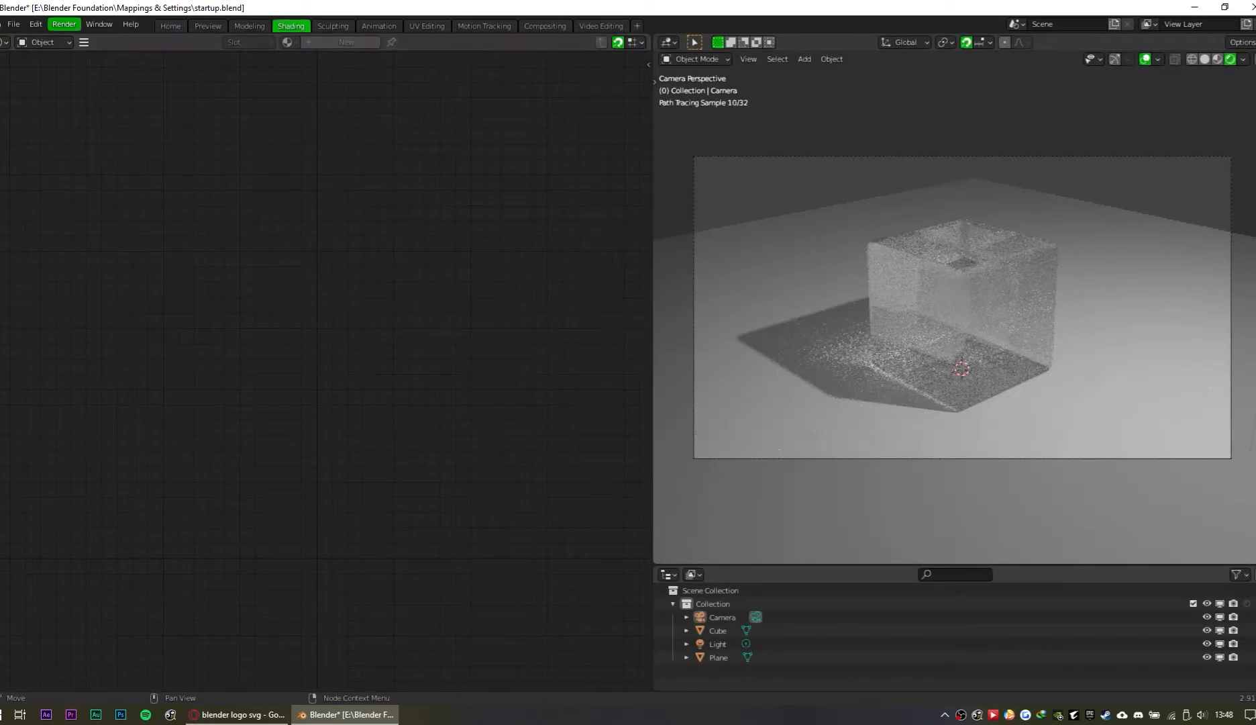
Step: Show the World shader nodes, add an Environment Texture node and connect its Color to the Background's Color
left_click(45, 42)
left_click(65, 70)
middle_click_drag(512, 313, 622, 285)
left_click(470, 269)
key("shift+a")
left_click(118, 291)
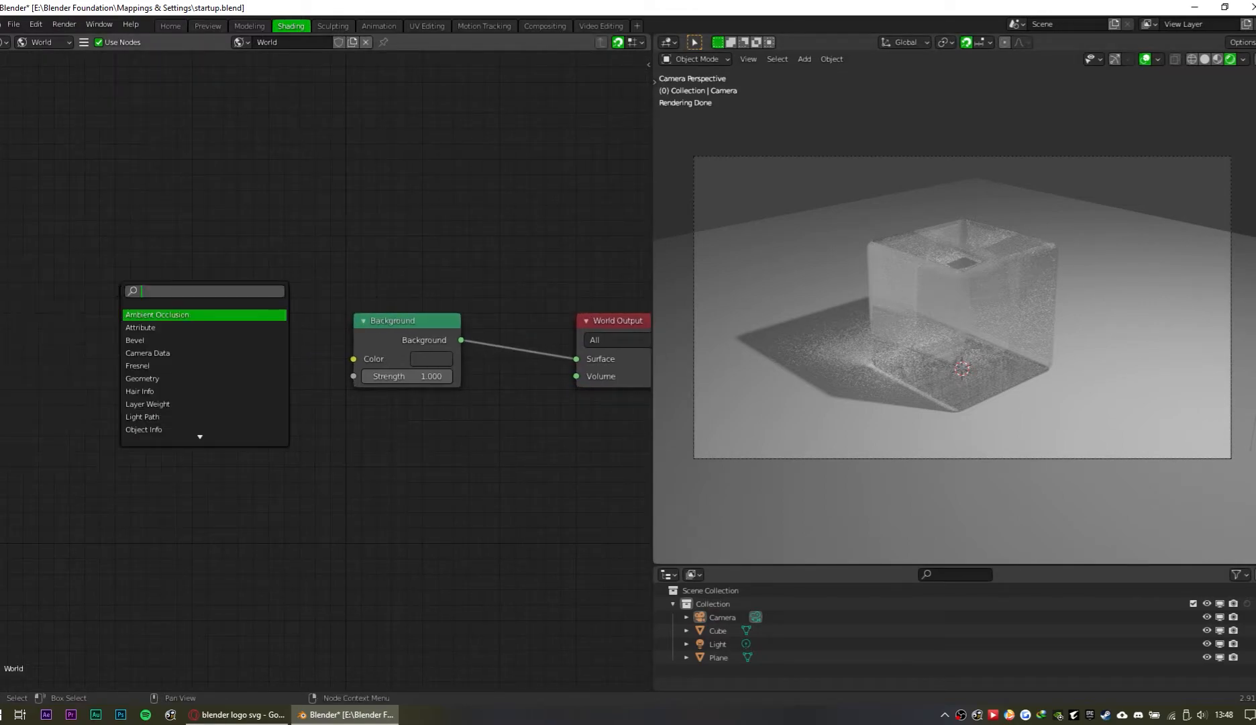
type("environment")
key("Return")
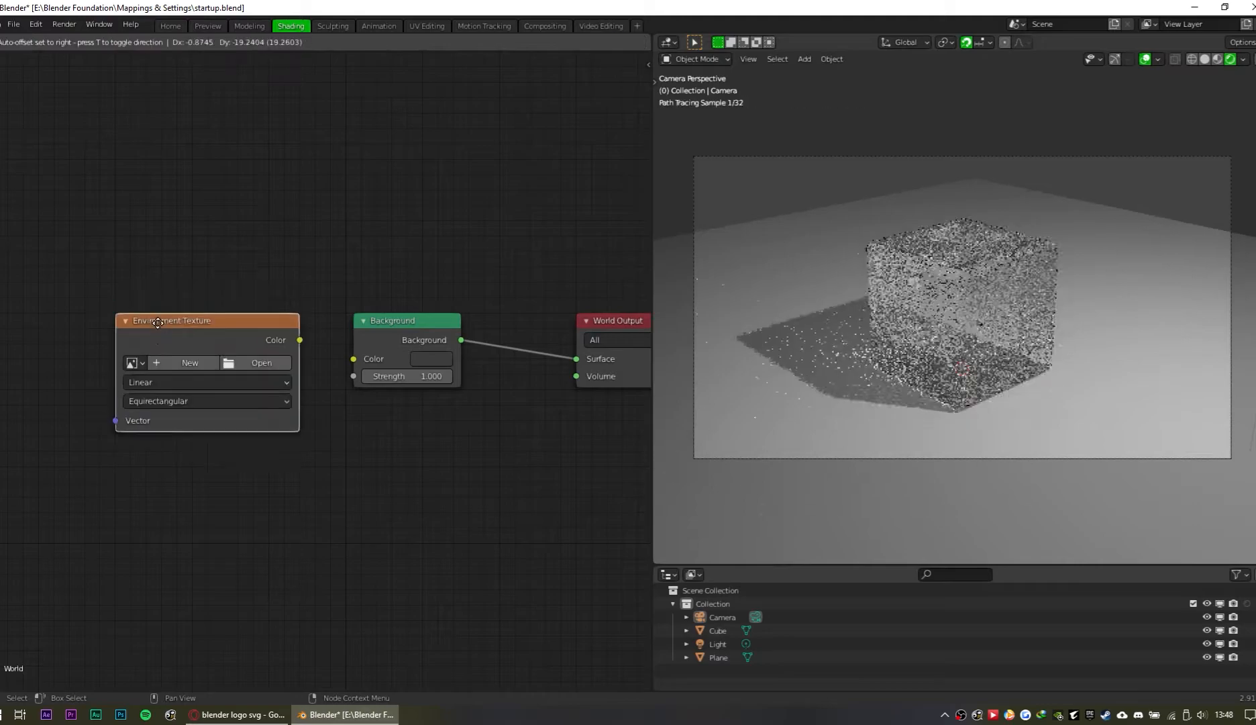
left_click_drag(300, 338, 354, 358)
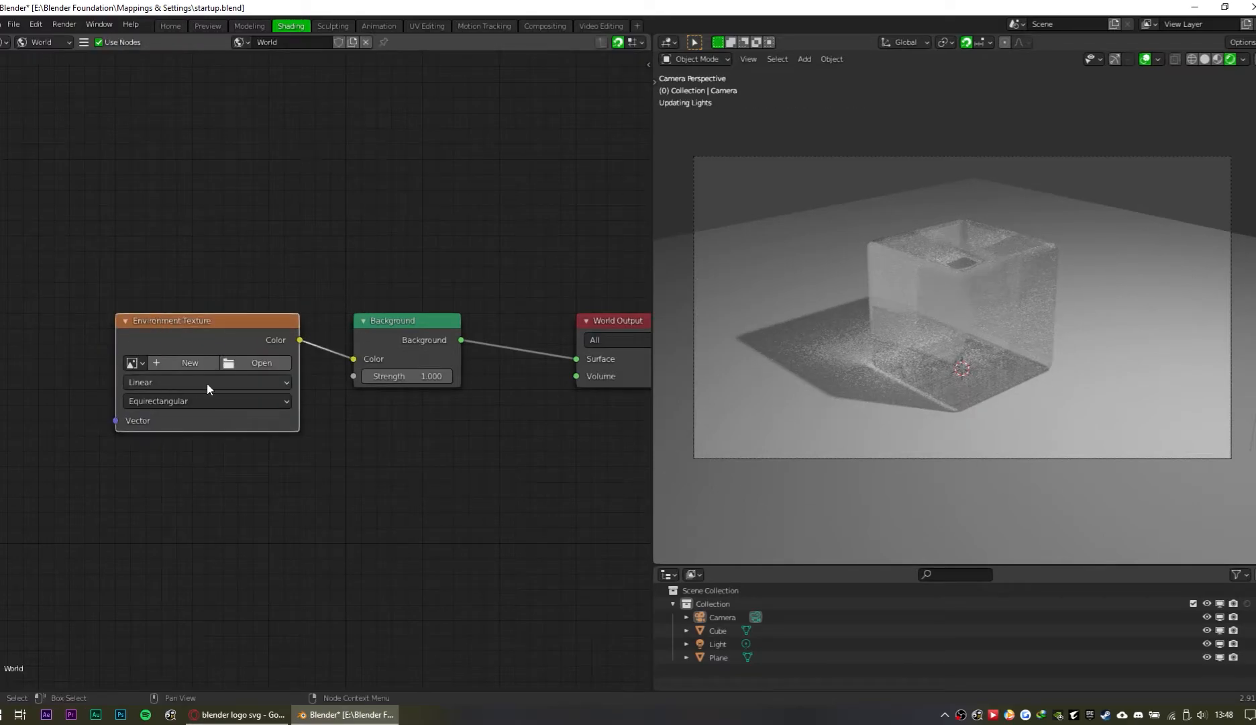
Step: Load wide_street_02_1k.hdr from the HDR folder under A:\3D Modeling into the Environment Texture, browsing the images as thumbnails
left_click(245, 366)
scroll(329, 576, "down", 1)
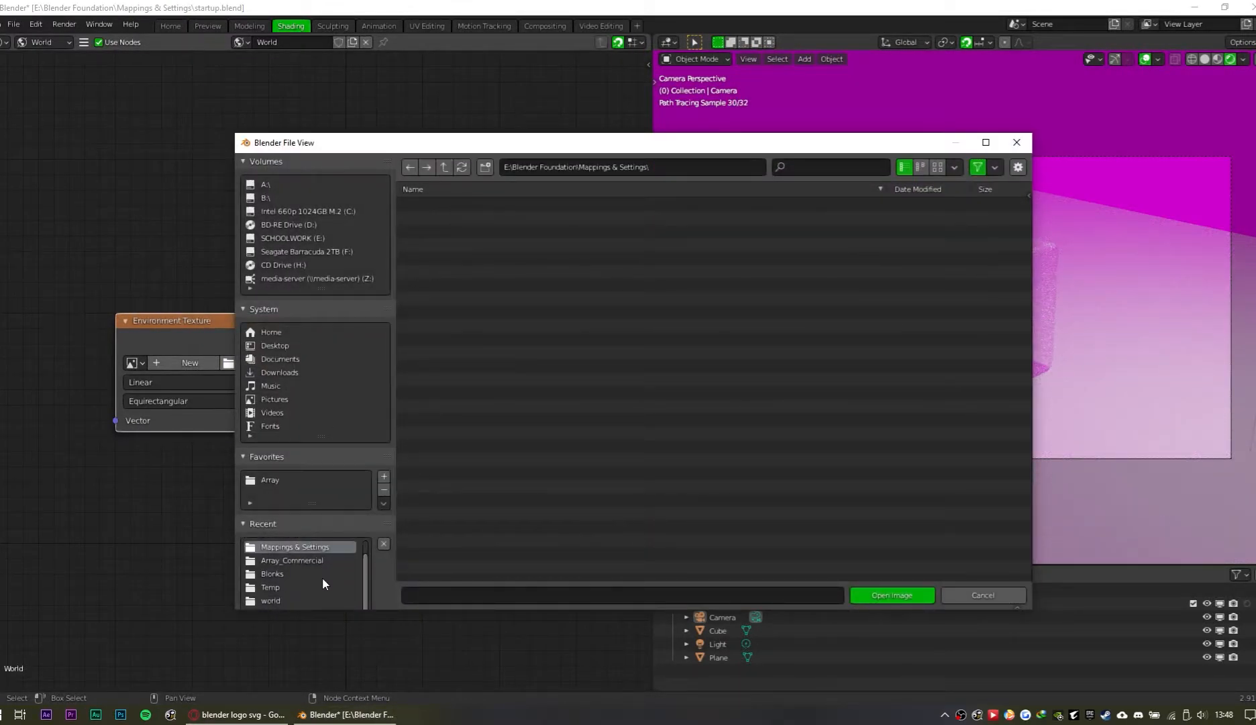
left_click(451, 169)
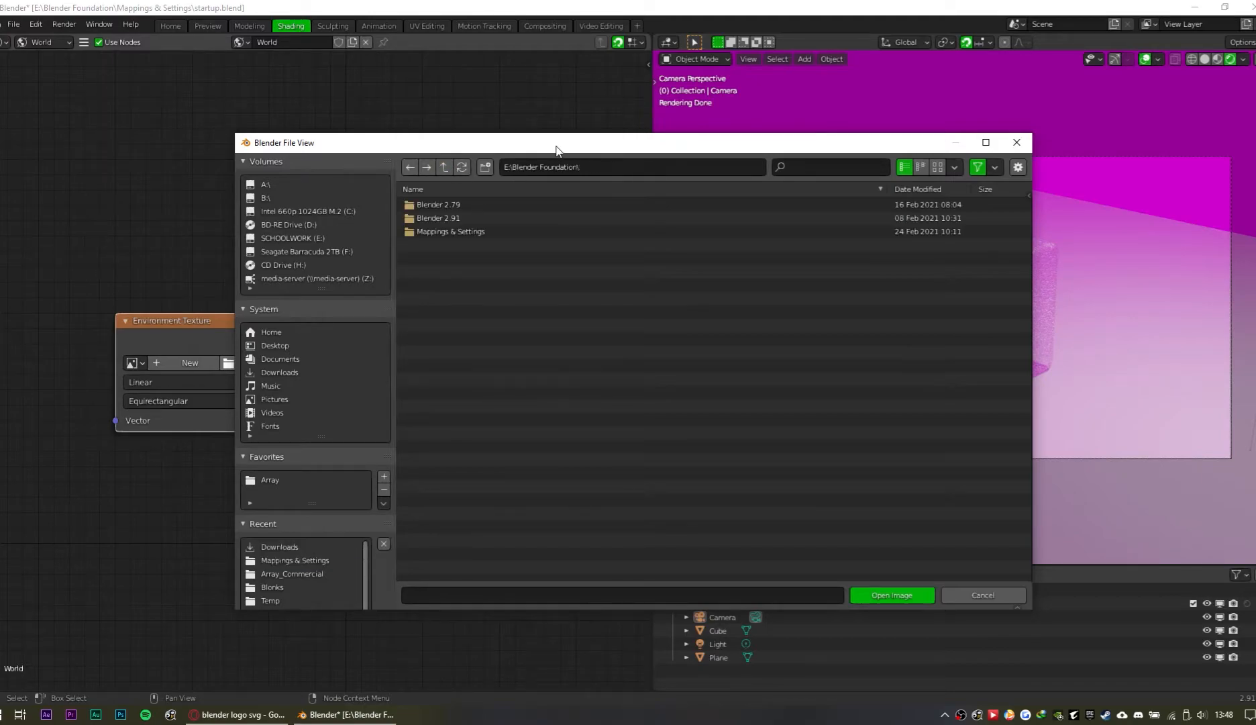
double_click(557, 143)
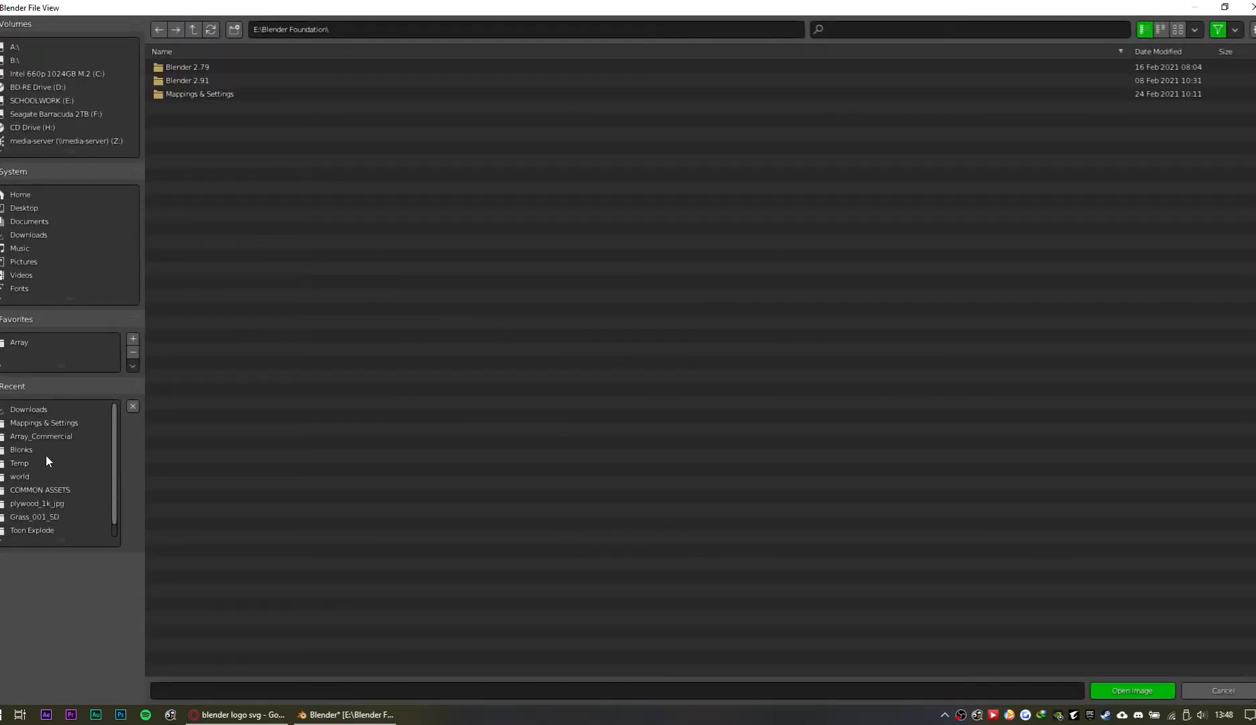
left_click(44, 423)
left_click(193, 29)
left_click(81, 46)
left_click(200, 78)
left_click(216, 80)
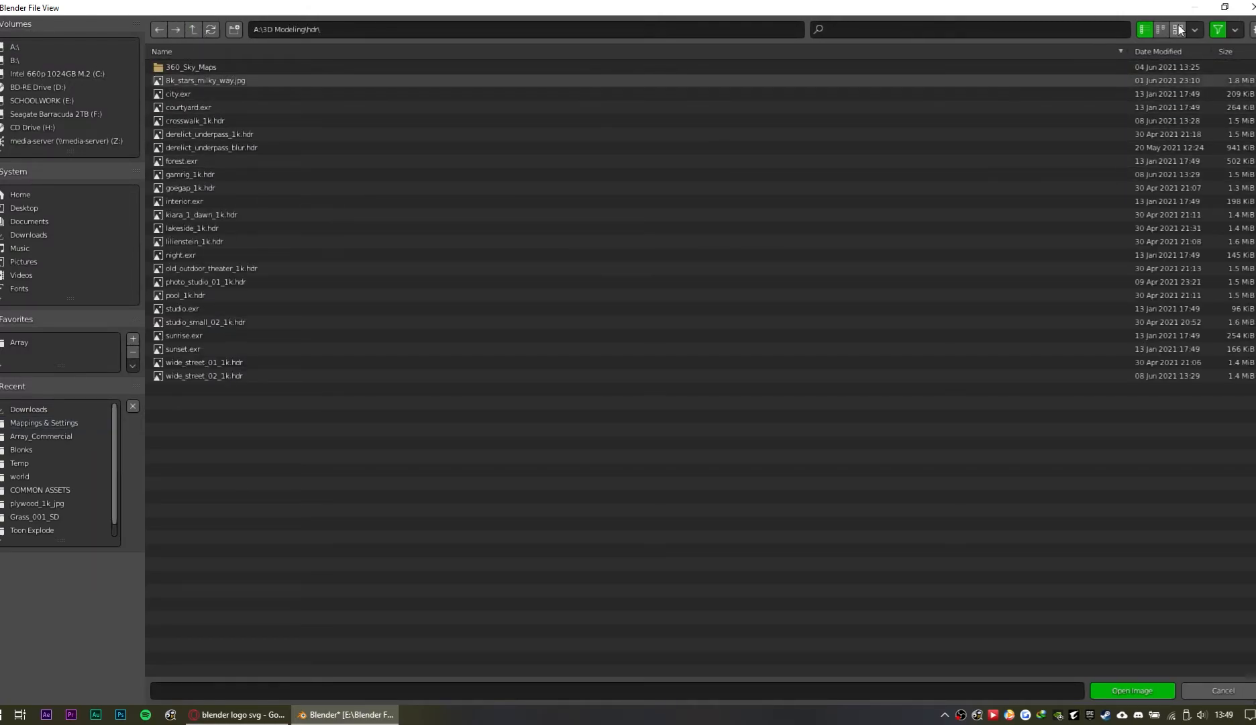
left_click(1178, 28)
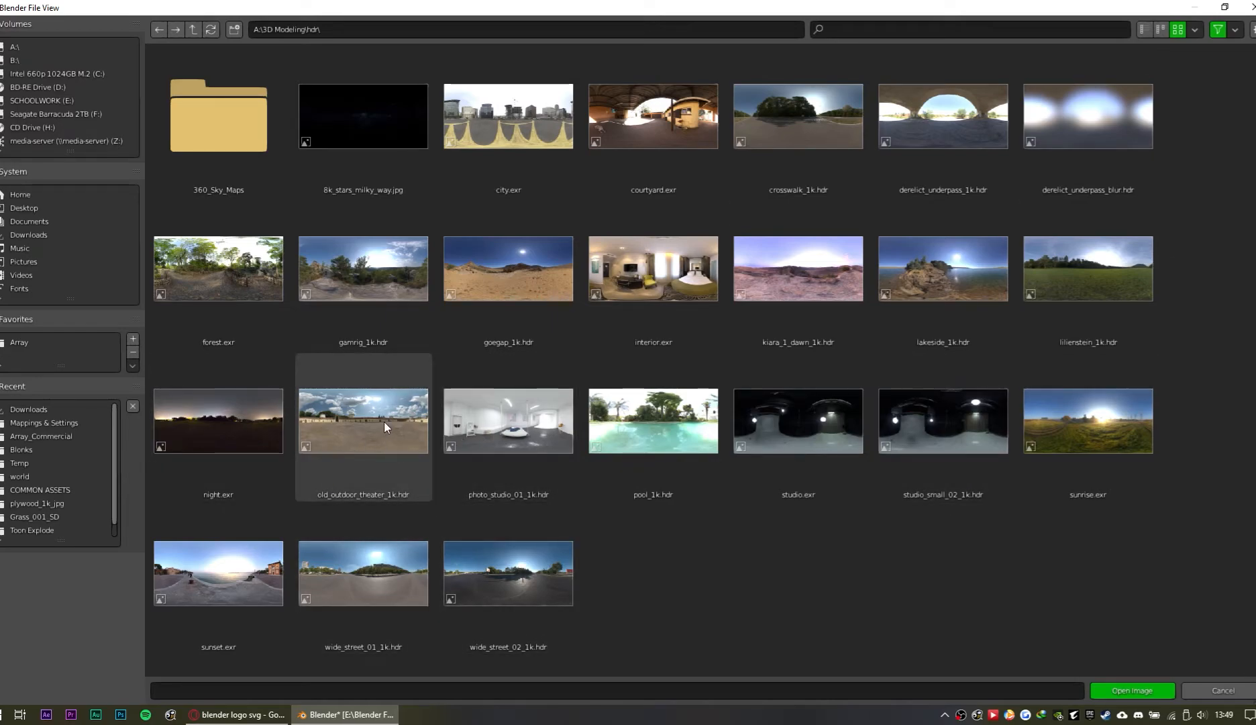
double_click(478, 537)
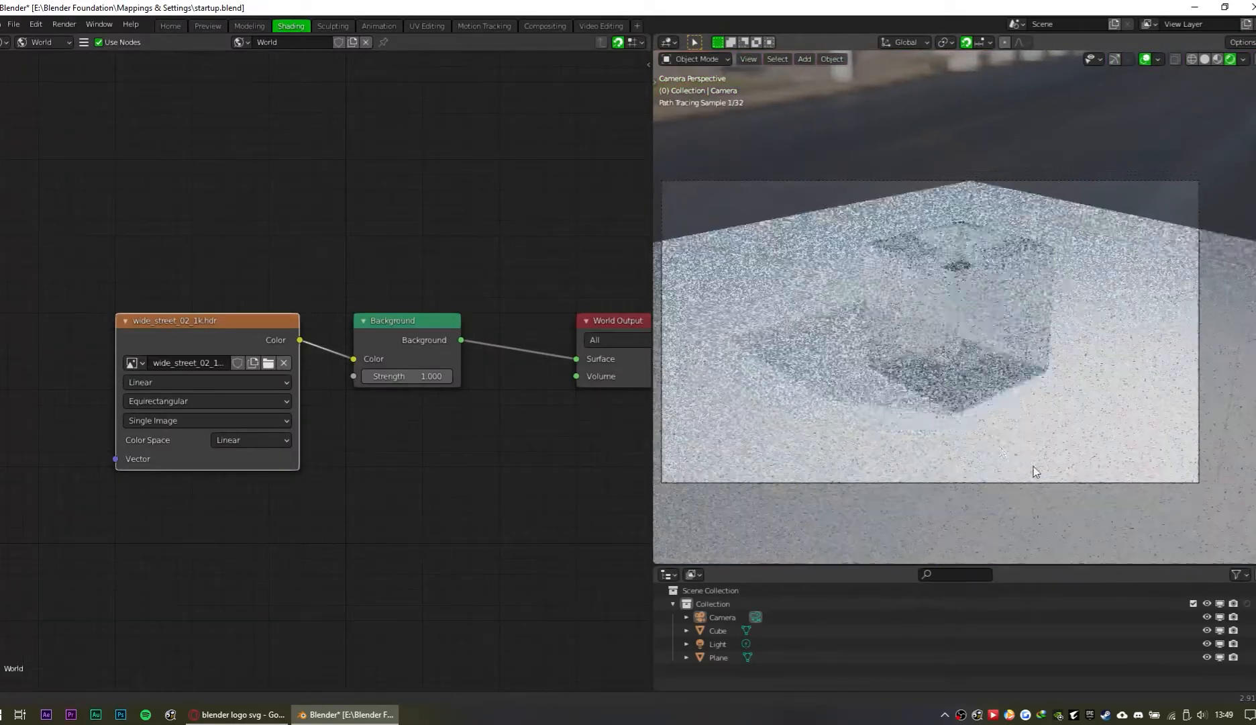
Step: Show the cube's material nodes, try a Glass BSDF Roughness of about 0.169 and return it to 0
middle_click_drag(1034, 466, 1070, 406)
scroll(1104, 397, "up", 4)
left_click(977, 406)
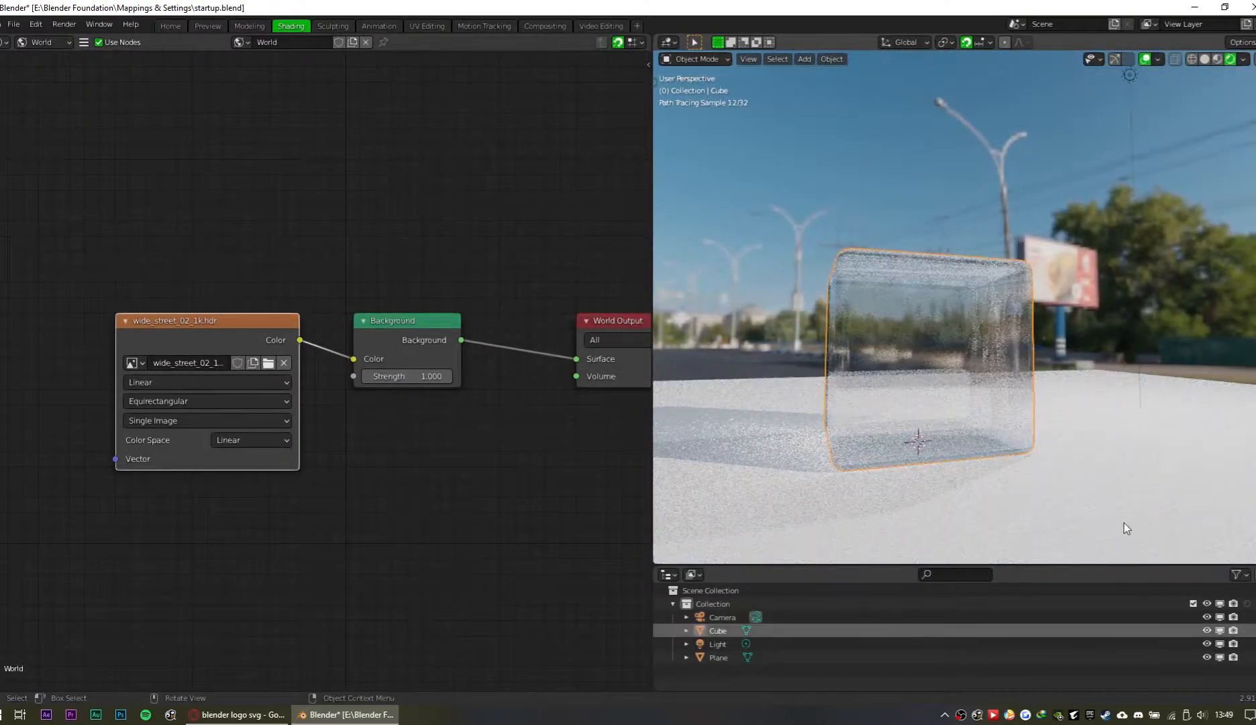
left_click(67, 43)
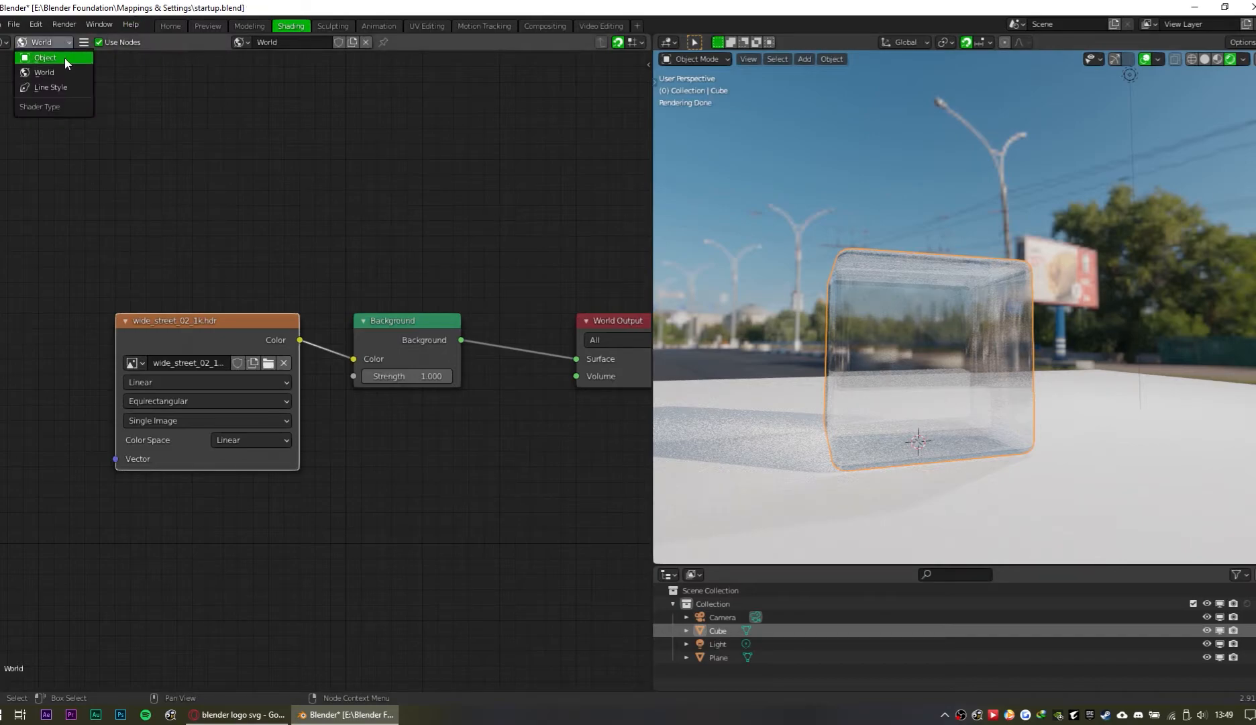
left_click(65, 57)
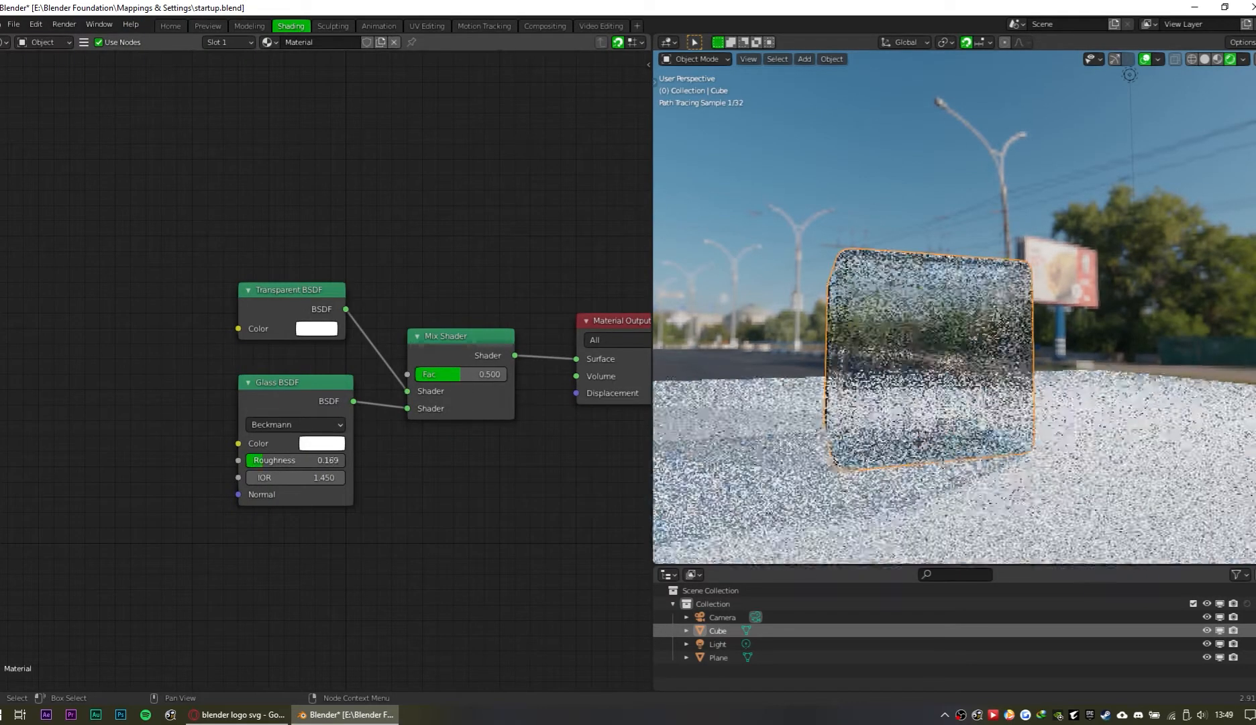
left_click_drag(315, 461, 200, 459)
middle_click_drag(1100, 229, 1064, 374)
scroll(1059, 363, "down", 3)
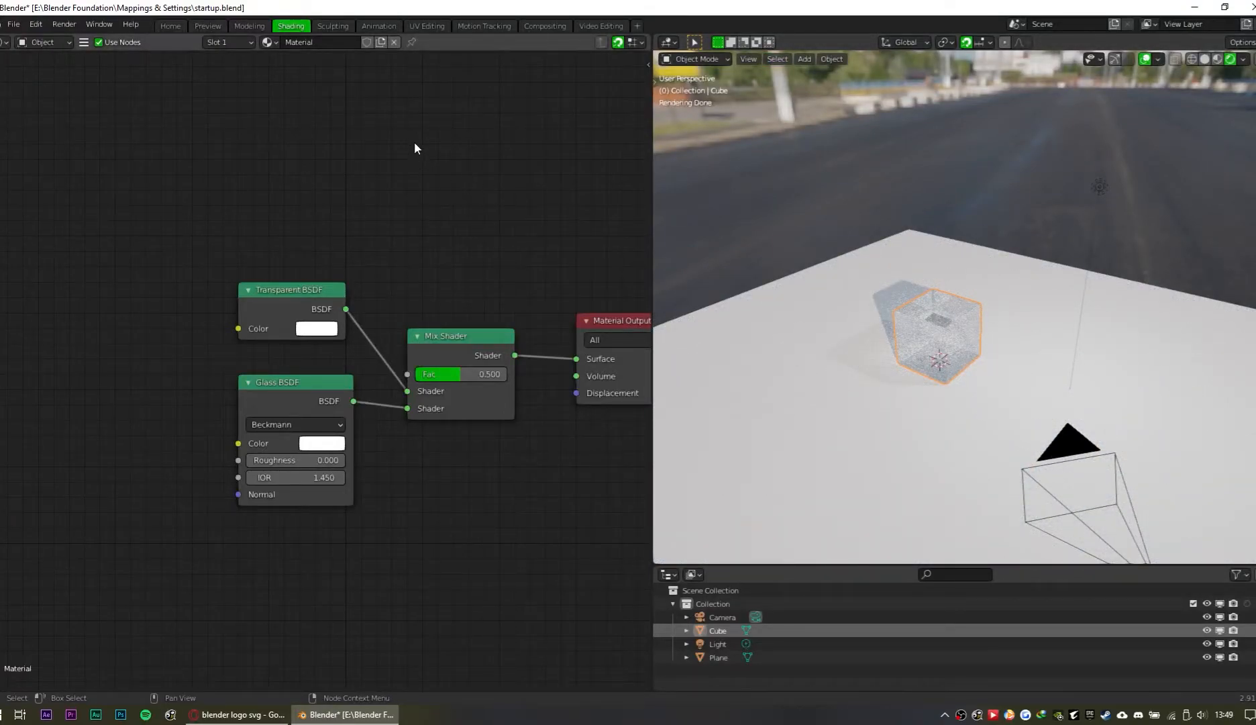
key("Home")
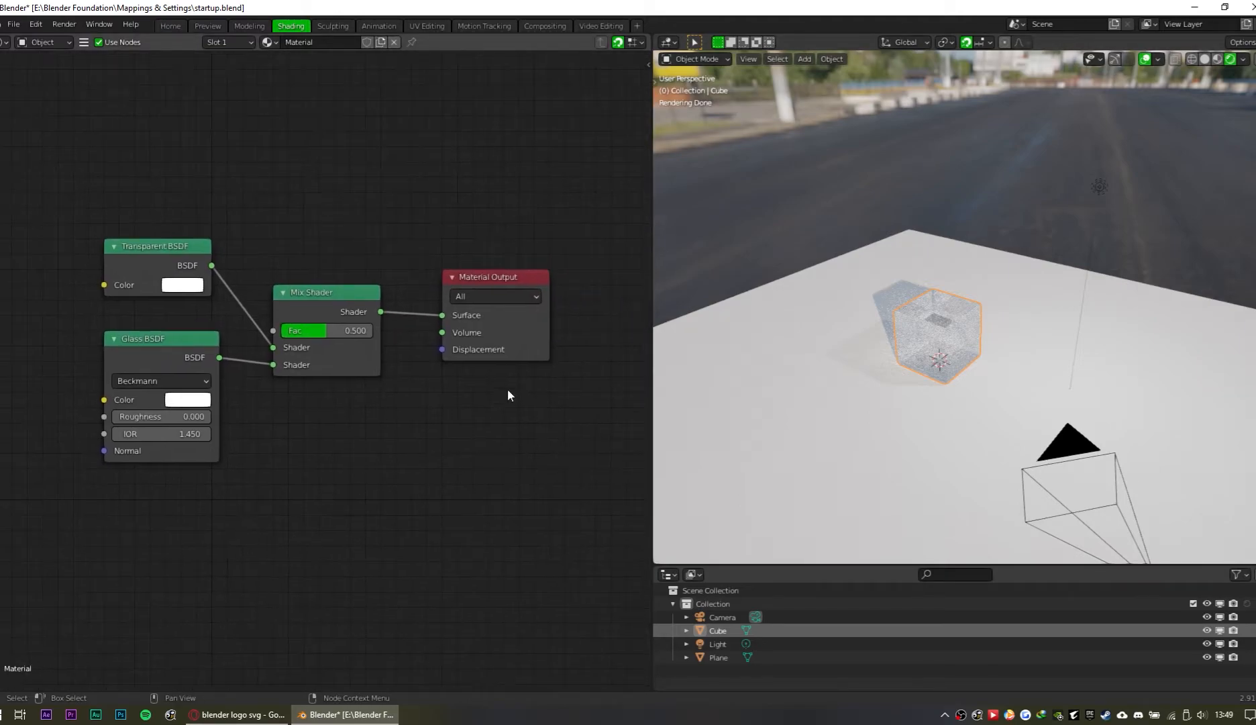
Step: Switch the node editor to the World shader nodes and bring the environment setup into view
left_click(43, 42)
left_click(54, 71)
key("Home")
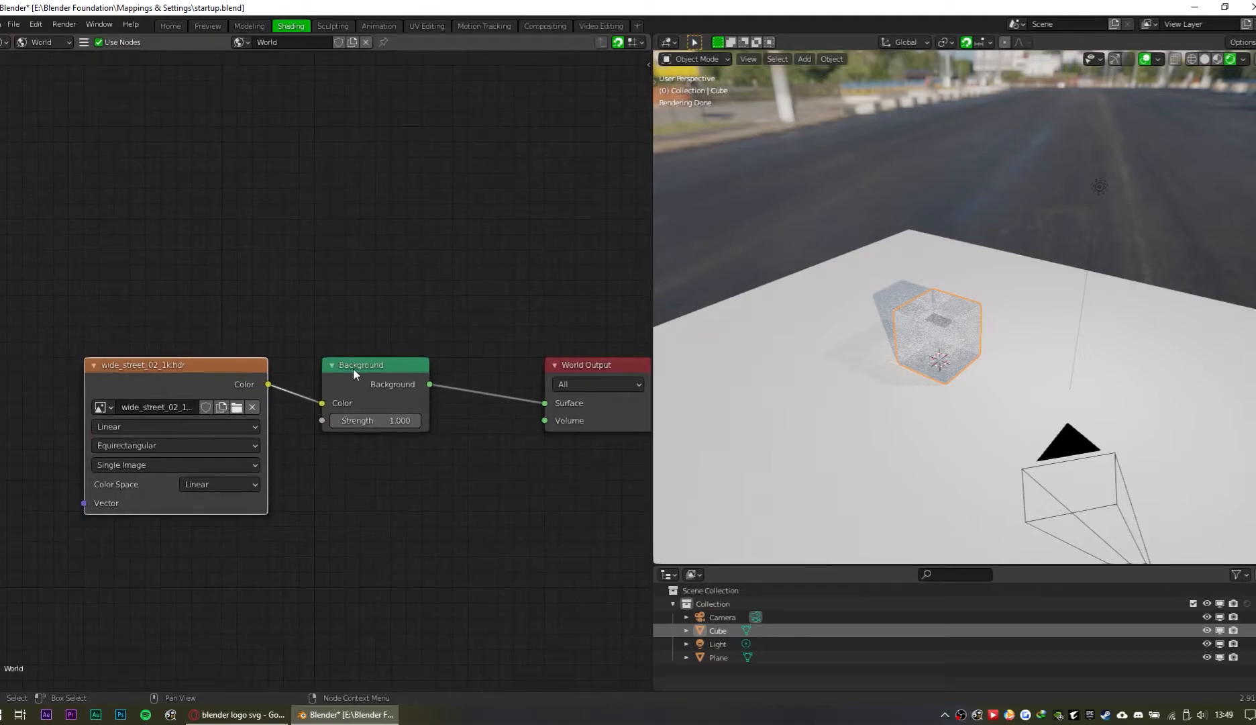
Step: Move the World Output node away from the Background and insert a Mix Shader node on the link between them
middle_click_drag(430, 354, 331, 347)
left_click_drag(489, 357, 567, 357)
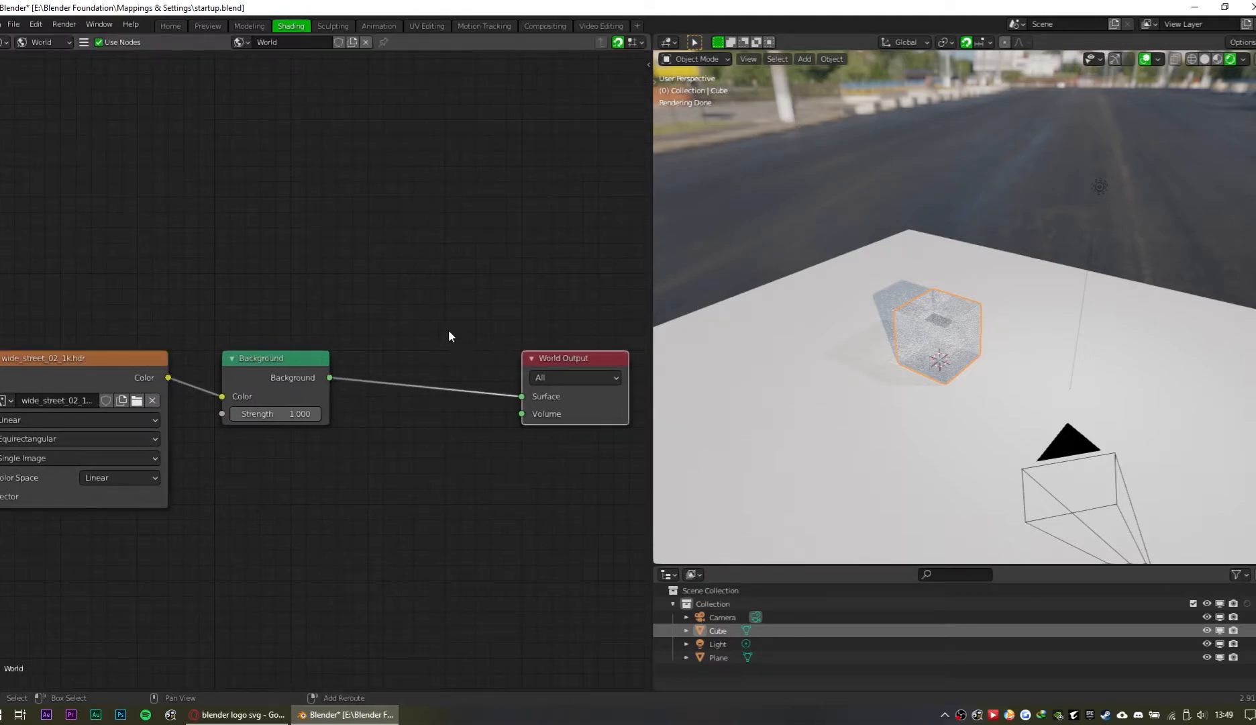
key("shift+a")
key("s")
type("mi")
left_click(515, 352)
left_click(421, 358)
middle_click_drag(336, 297, 380, 318)
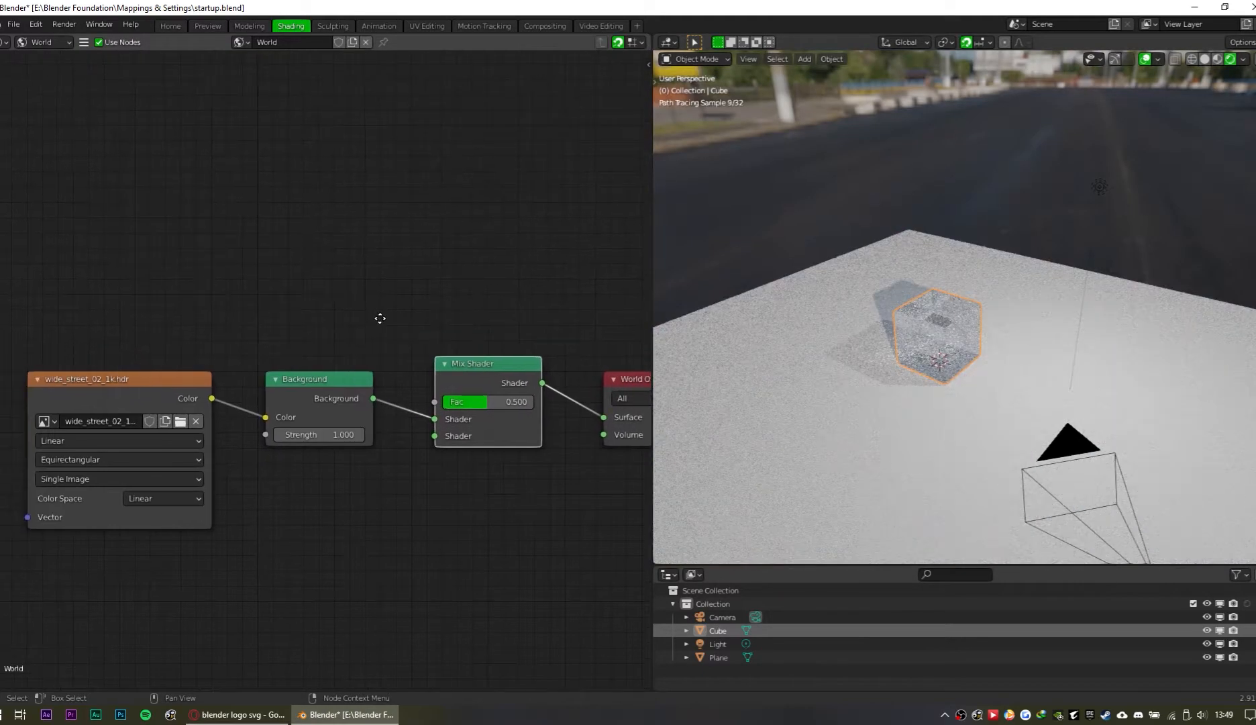
Step: Duplicate the Background node, place the copy below the original and connect it to the Mix Shader's second Shader input
middle_click_drag(361, 512, 364, 391)
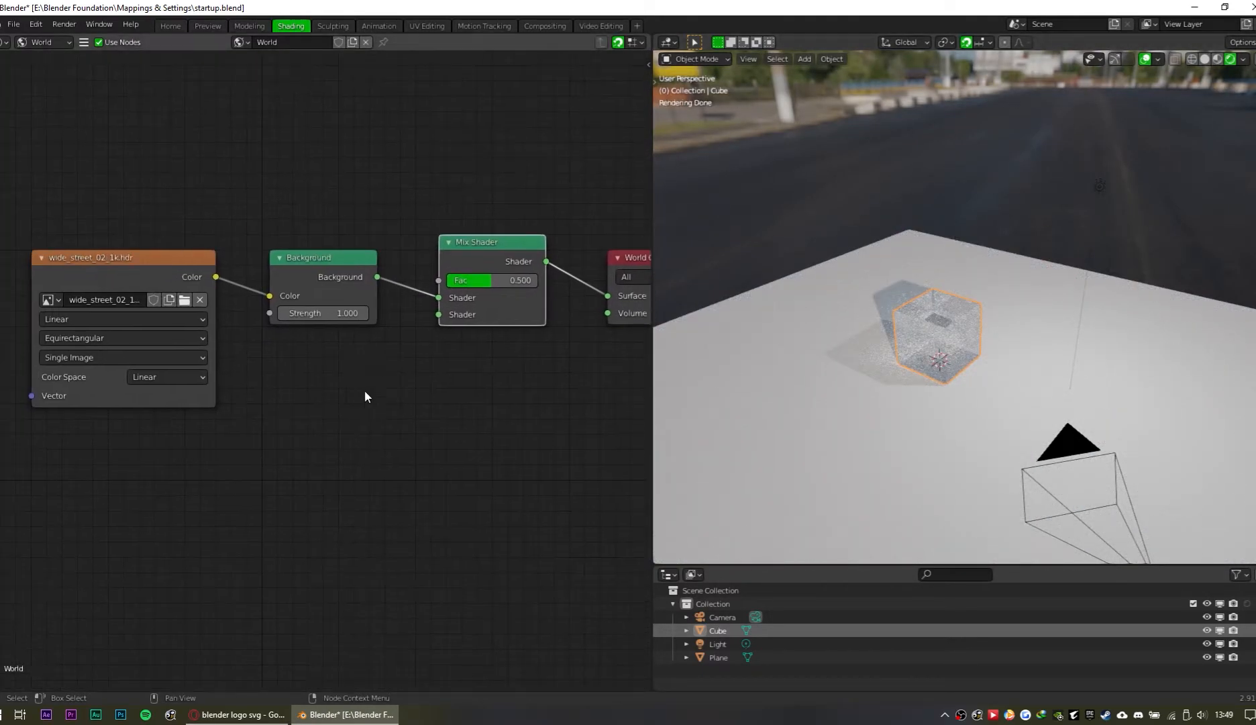
left_click(326, 273)
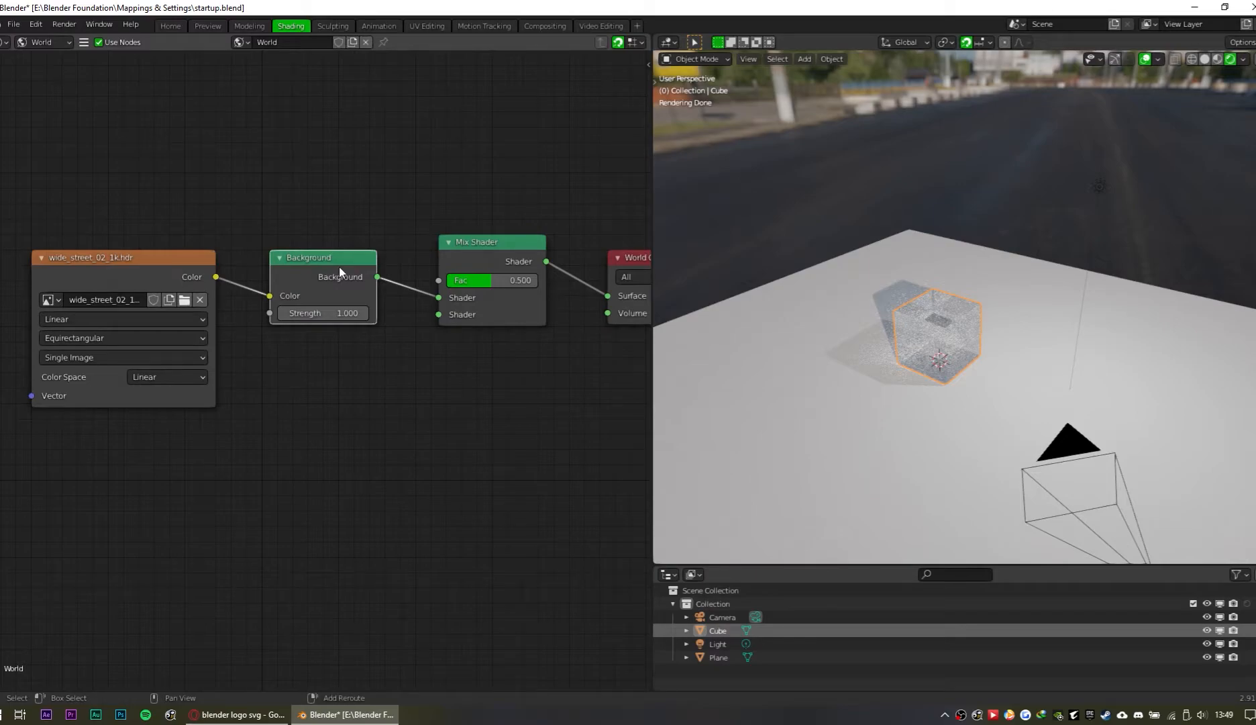
key("shift+d")
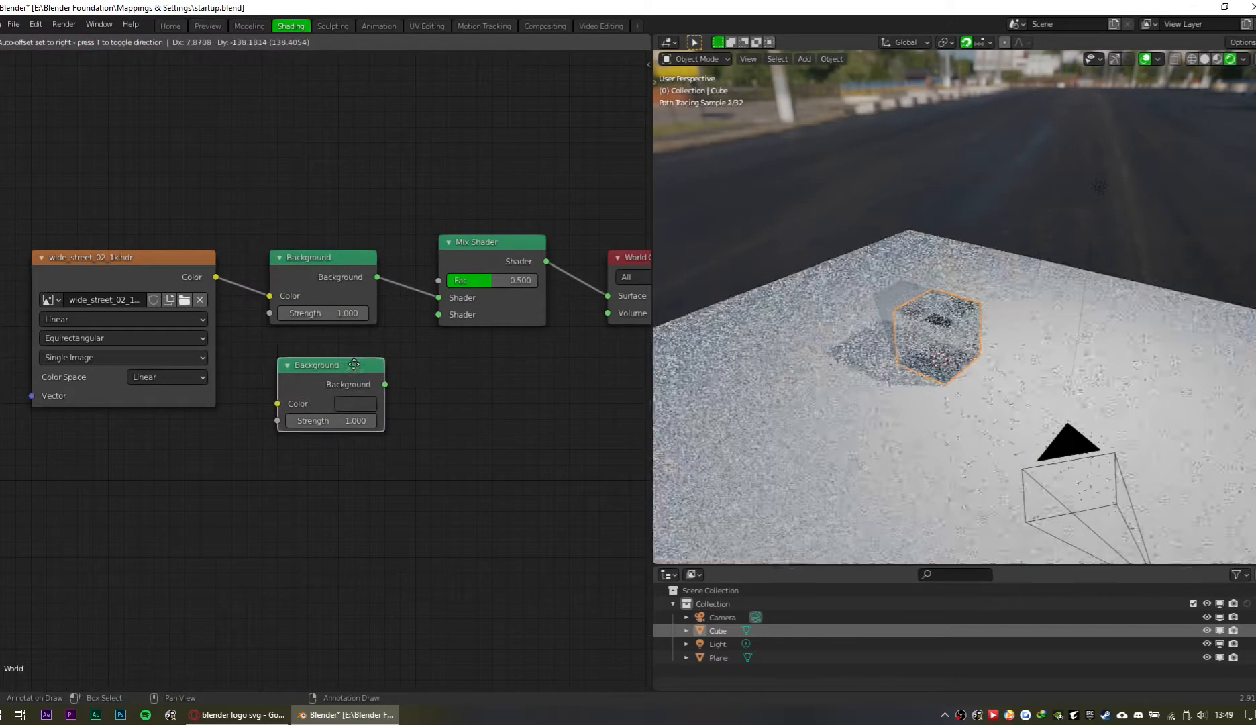
left_click(340, 359)
left_click_drag(370, 384, 441, 308)
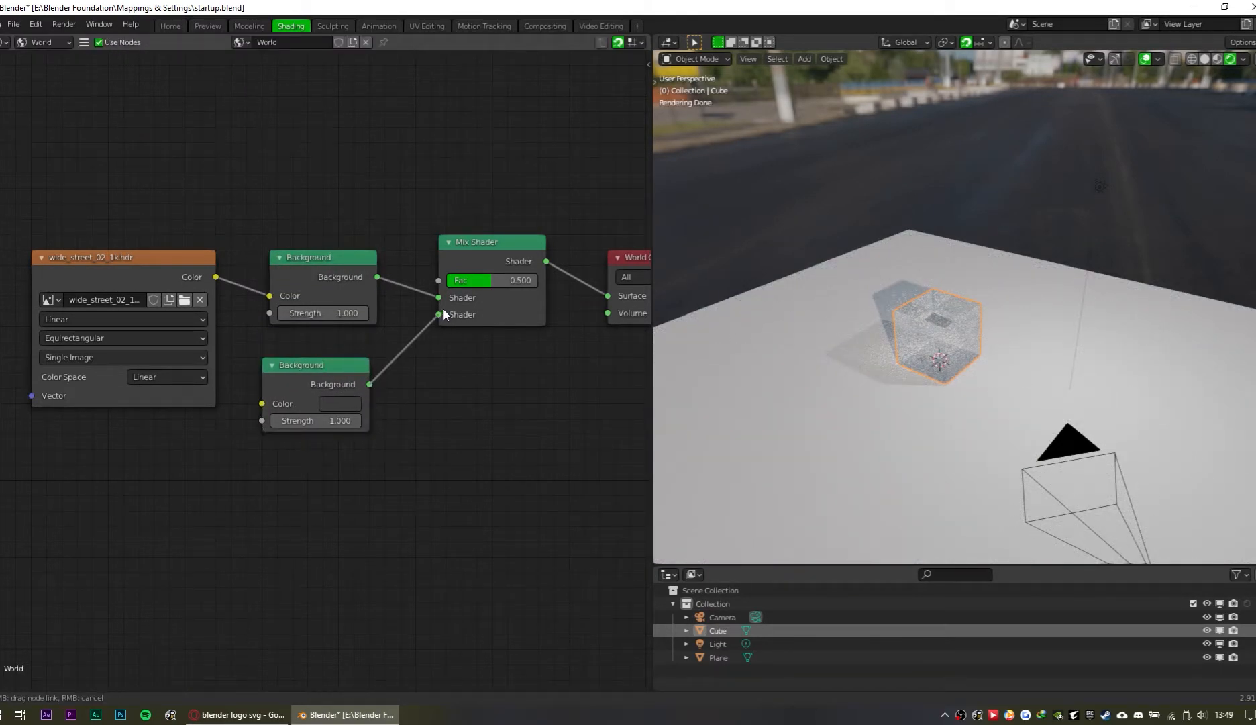
Step: Add a Light Path node above the world shaders and connect its Is Camera Ray output to the Mix Shader's Fac
middle_click_drag(400, 374, 394, 533)
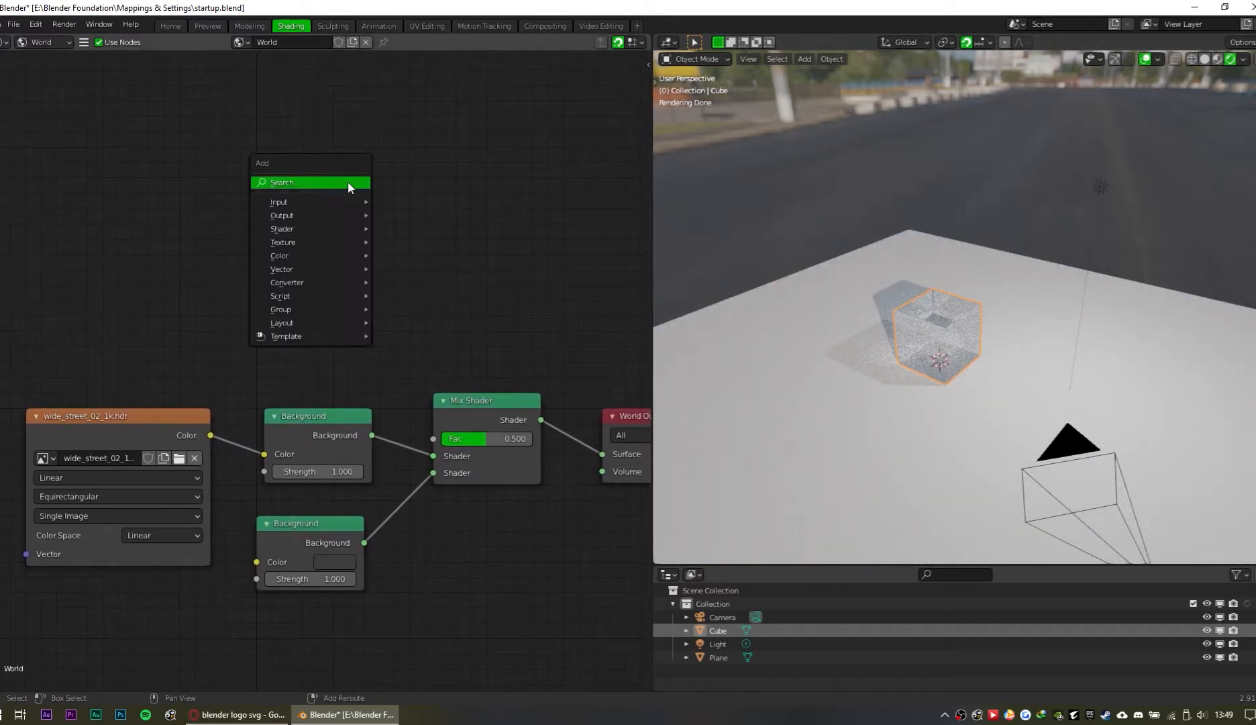
key("shift+a")
type("slight")
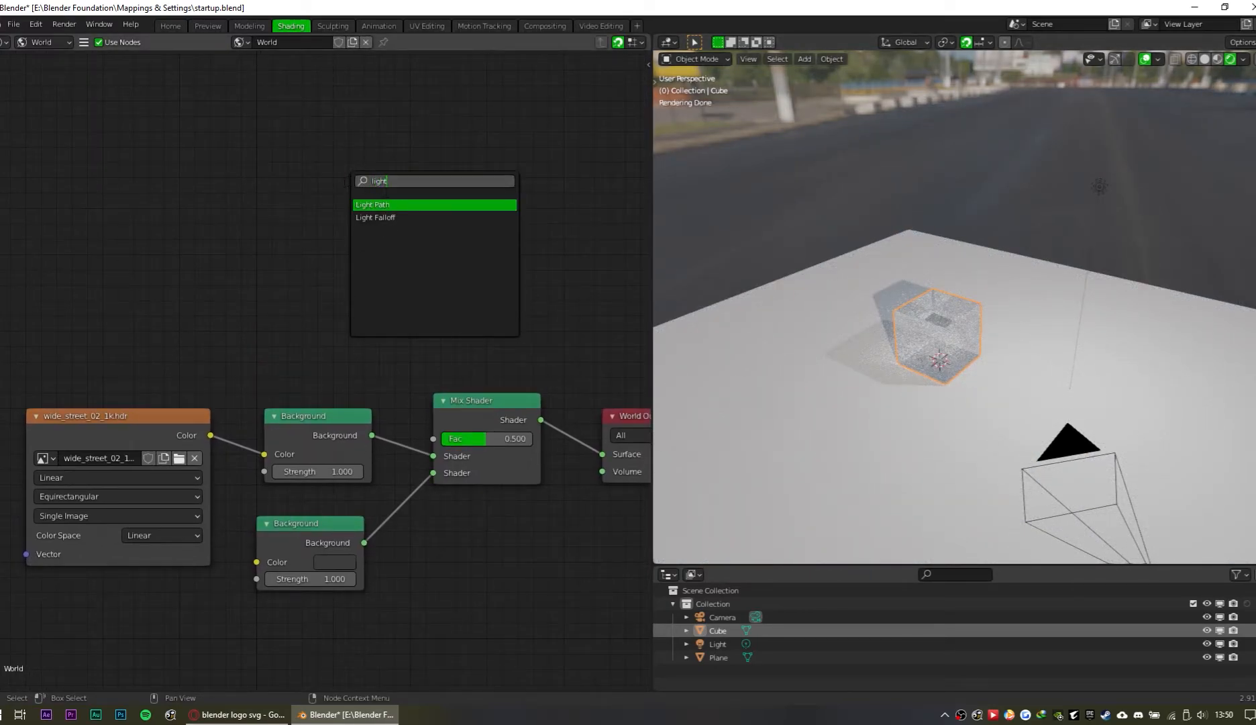
left_click(387, 205)
left_click(312, 172)
left_click_drag(380, 174, 433, 439)
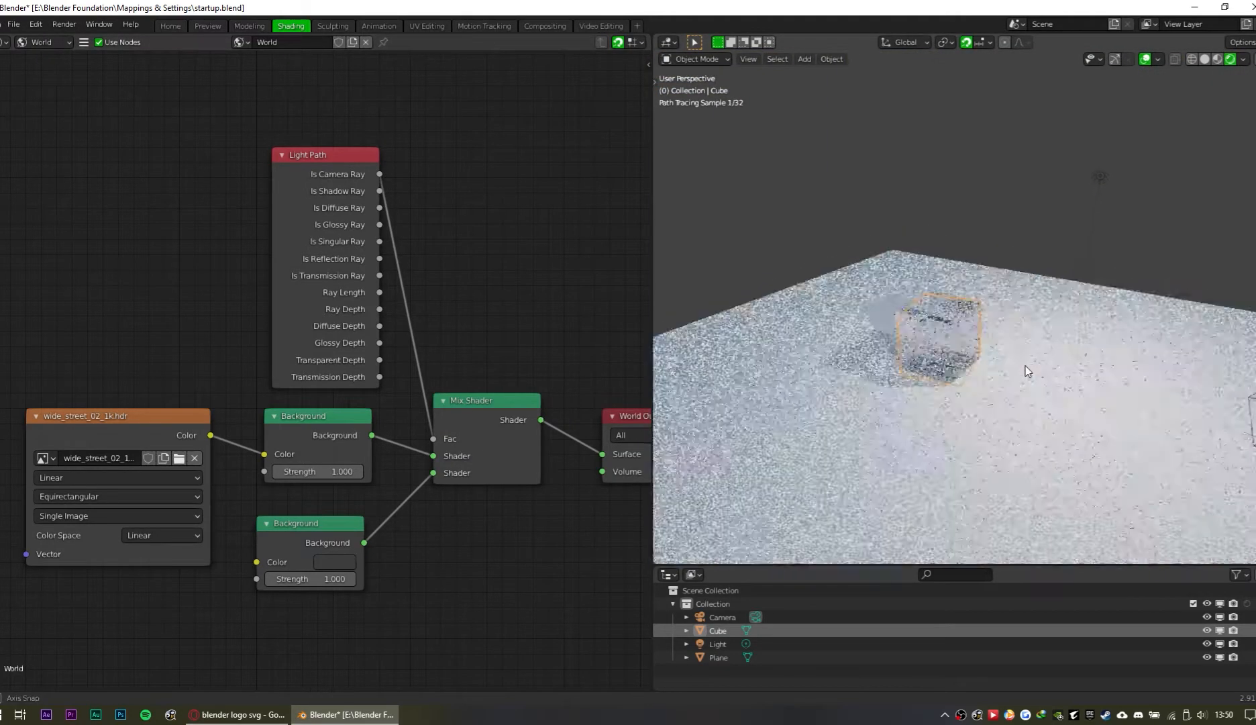
Step: Set the Color of the lower, unlinked Background node to pure white
left_click(342, 558)
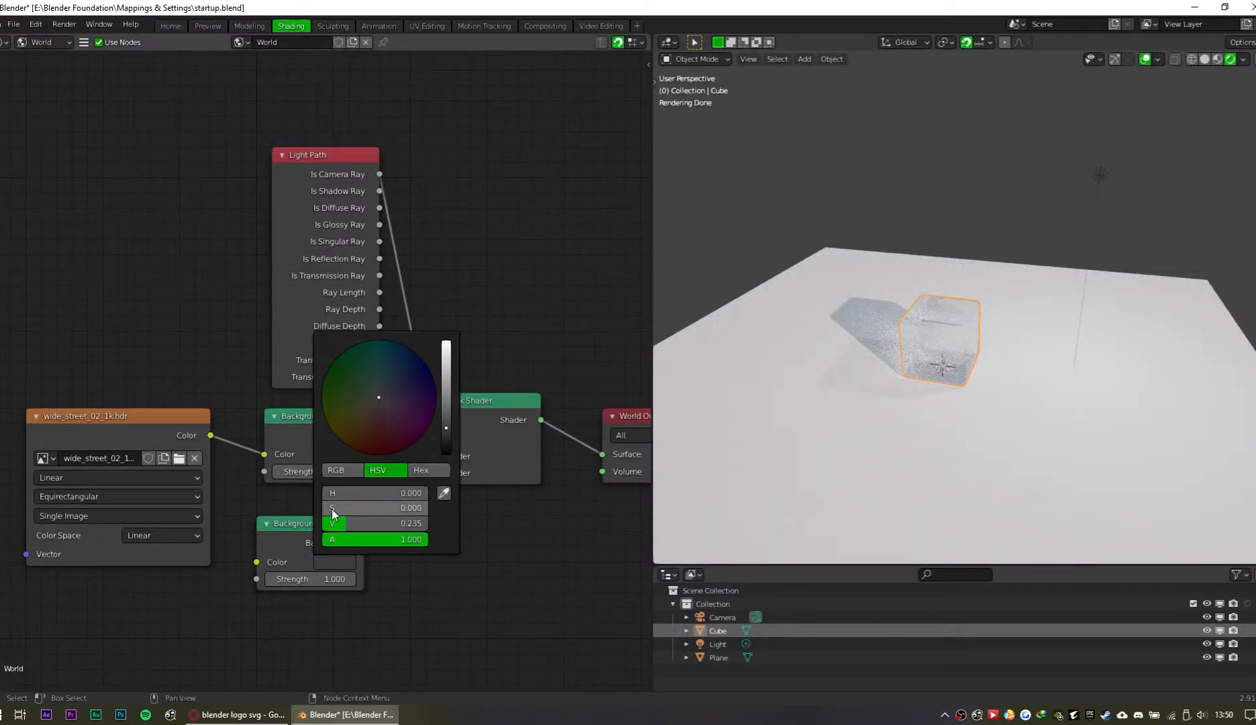
left_click(342, 558)
left_click_drag(445, 429, 445, 346)
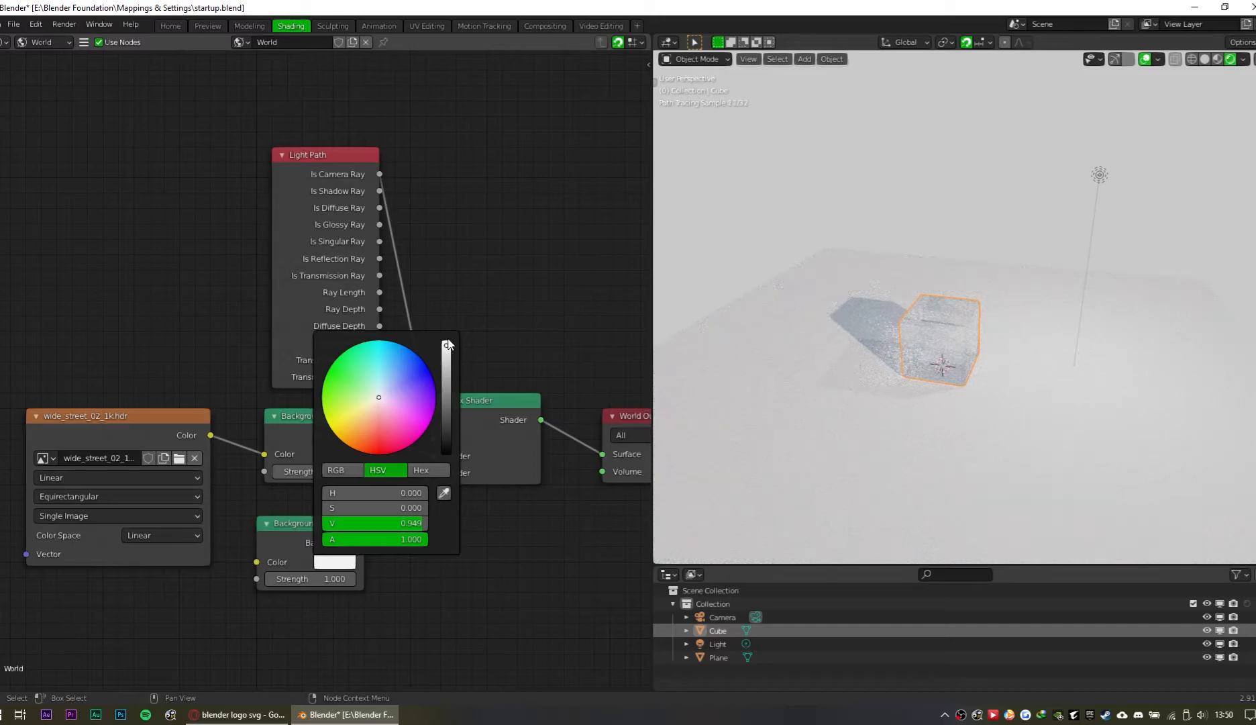
middle_click_drag(906, 246, 937, 227)
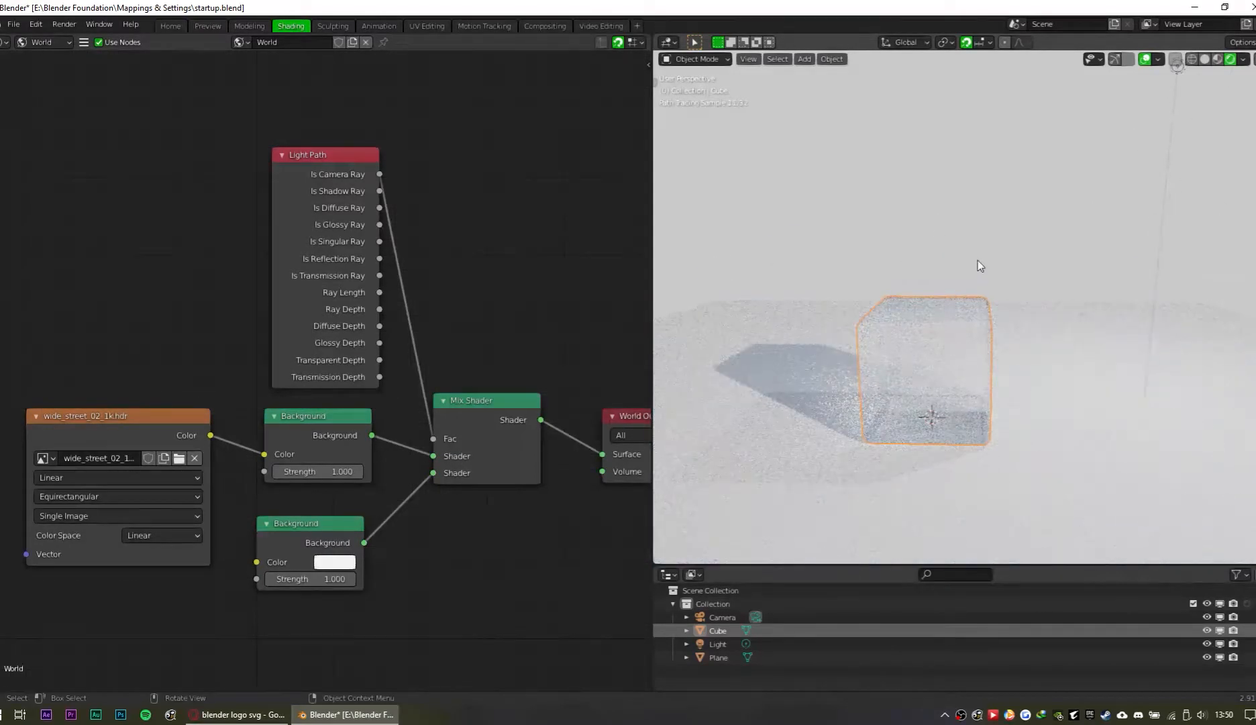
left_click(344, 562)
mouse_move(447, 345)
left_mouse_down()
mouse_move(450, 454)
mouse_move(446, 342)
left_mouse_up()
middle_click_drag(932, 288, 967, 209)
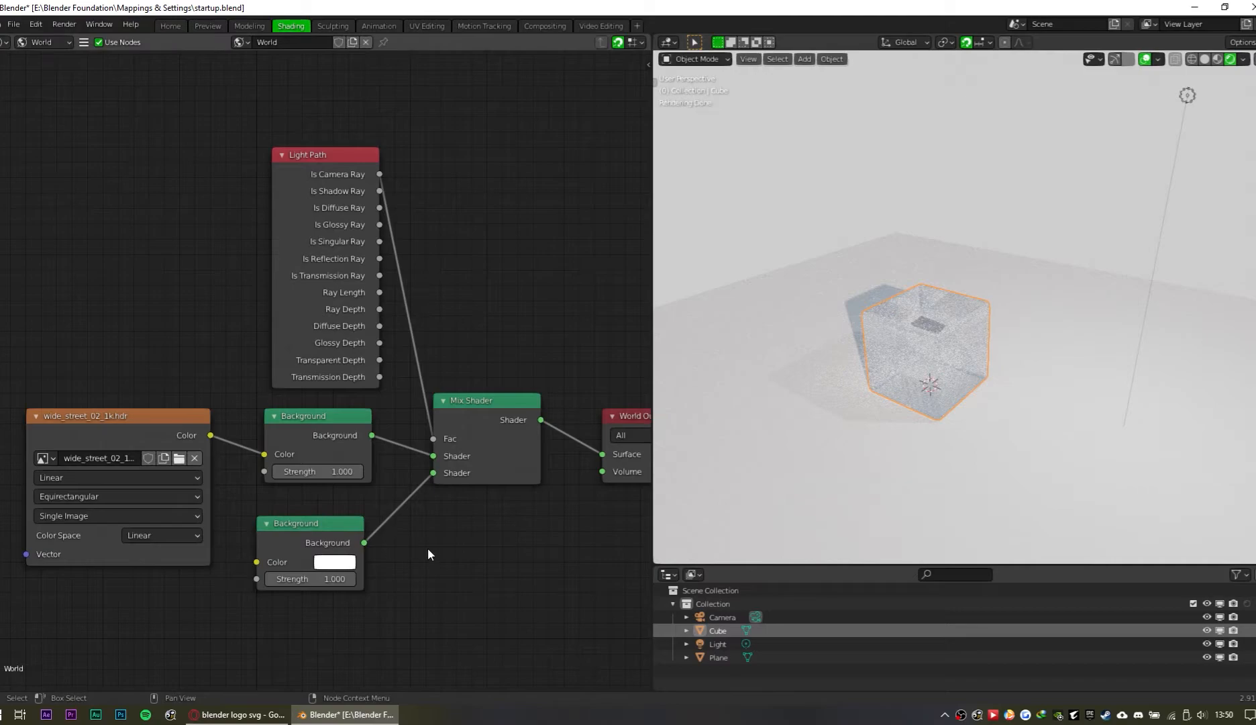
Step: Line up the white Background node directly beneath the HDR Background node
left_click_drag(305, 522, 320, 509)
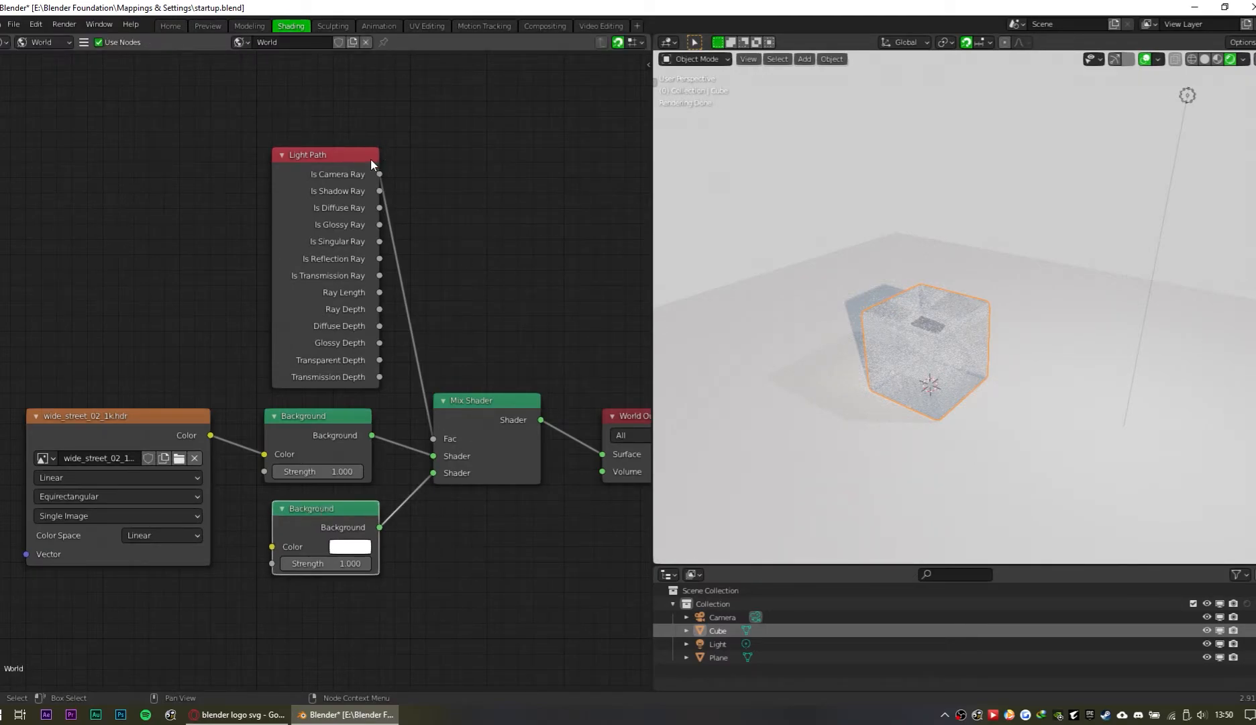
left_click_drag(379, 174, 503, 141)
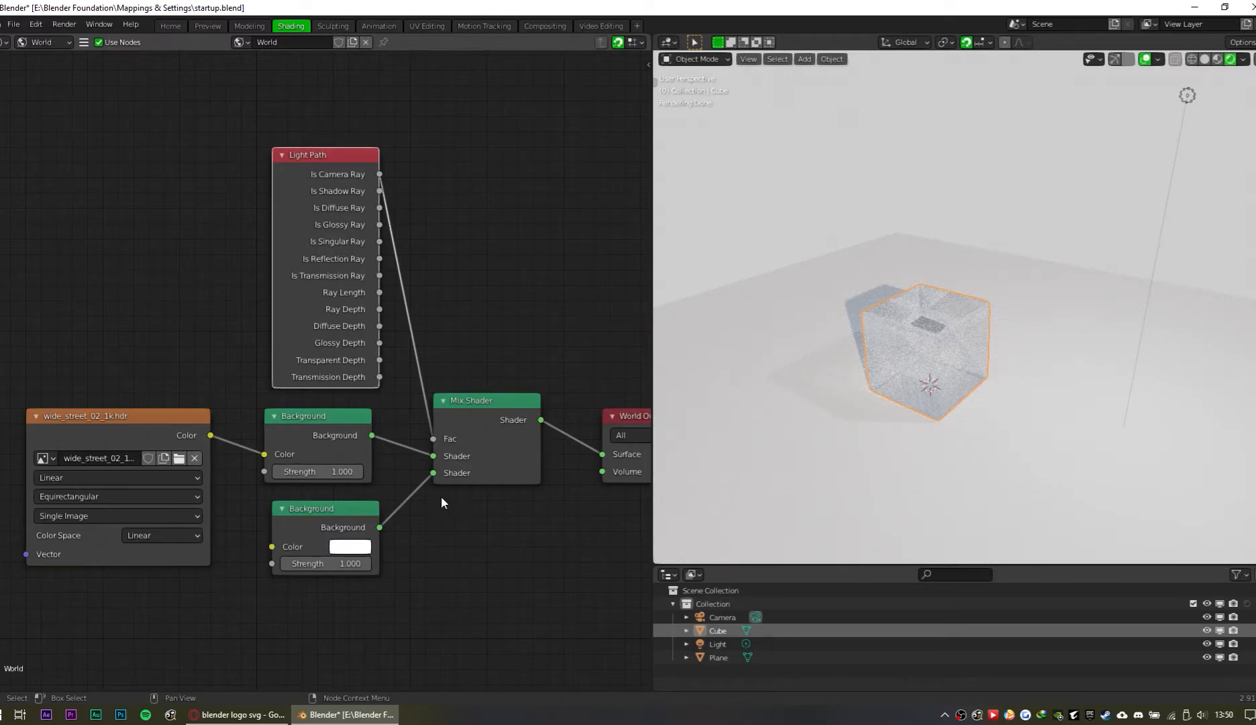
left_click(378, 67)
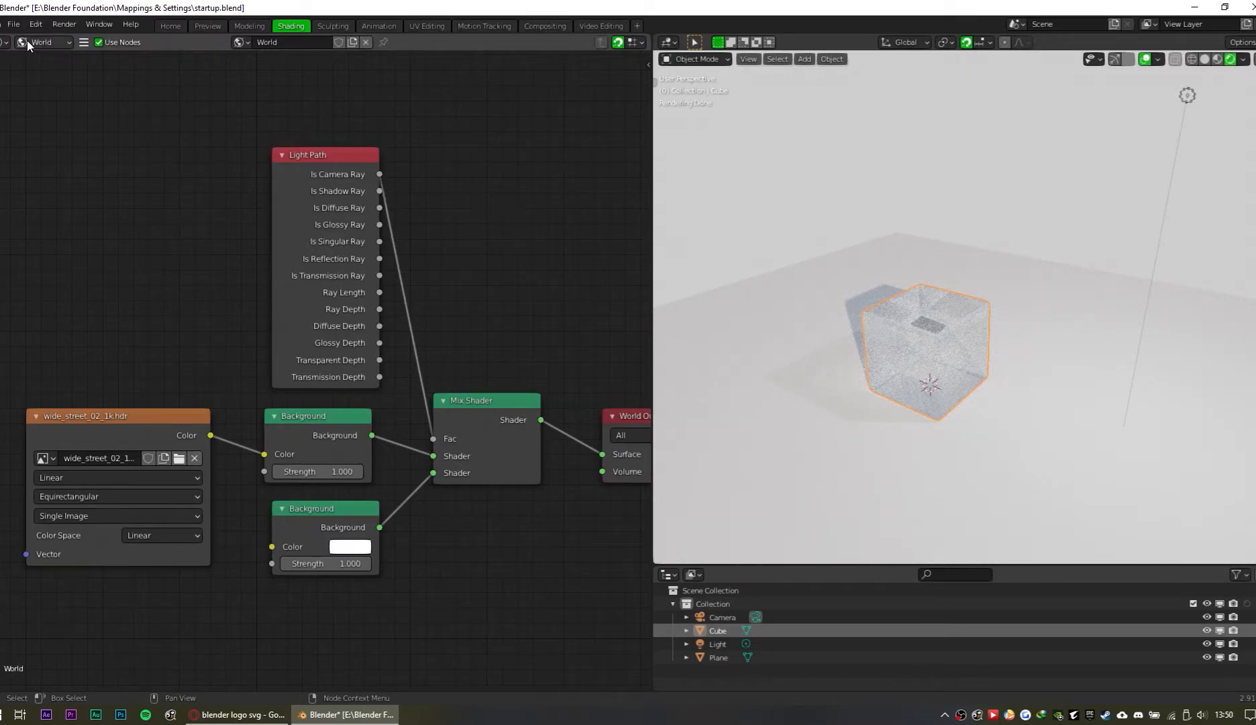
Step: Look through the camera and move the glass cube away from the centre to the far right edge of the frame
scroll(799, 468, "down", 2)
middle_click_drag(799, 469, 738, 446)
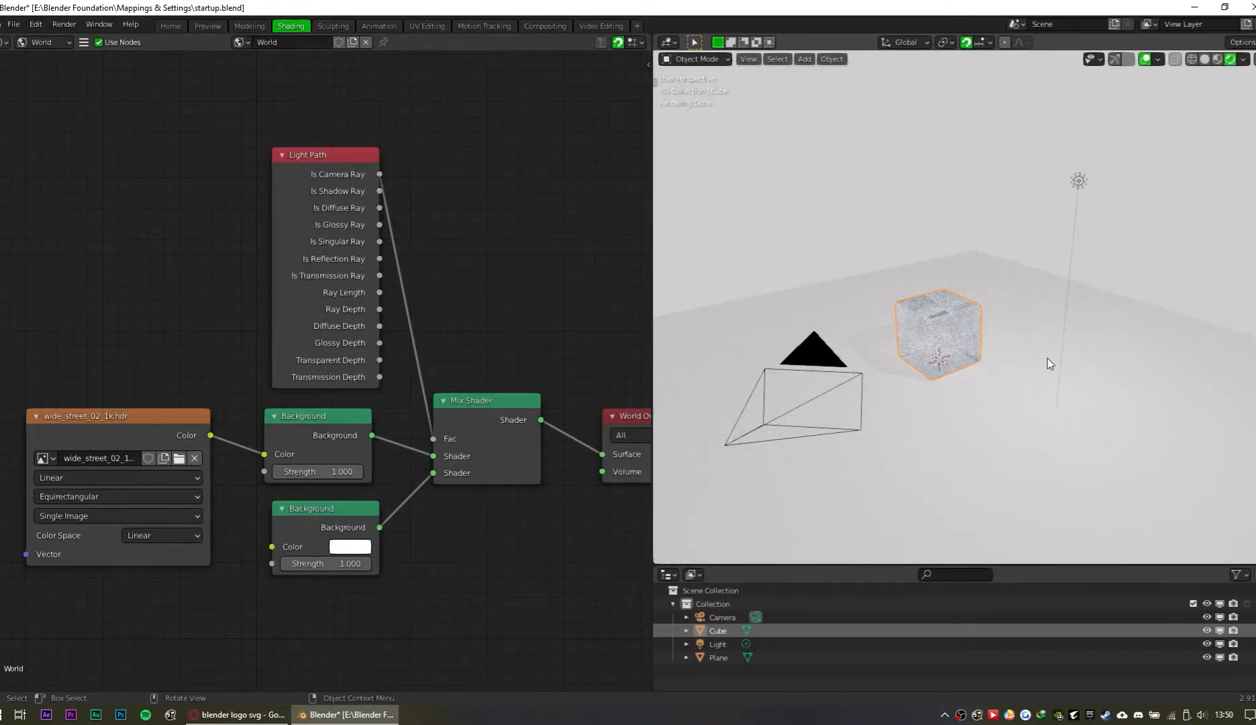
key("KP_0")
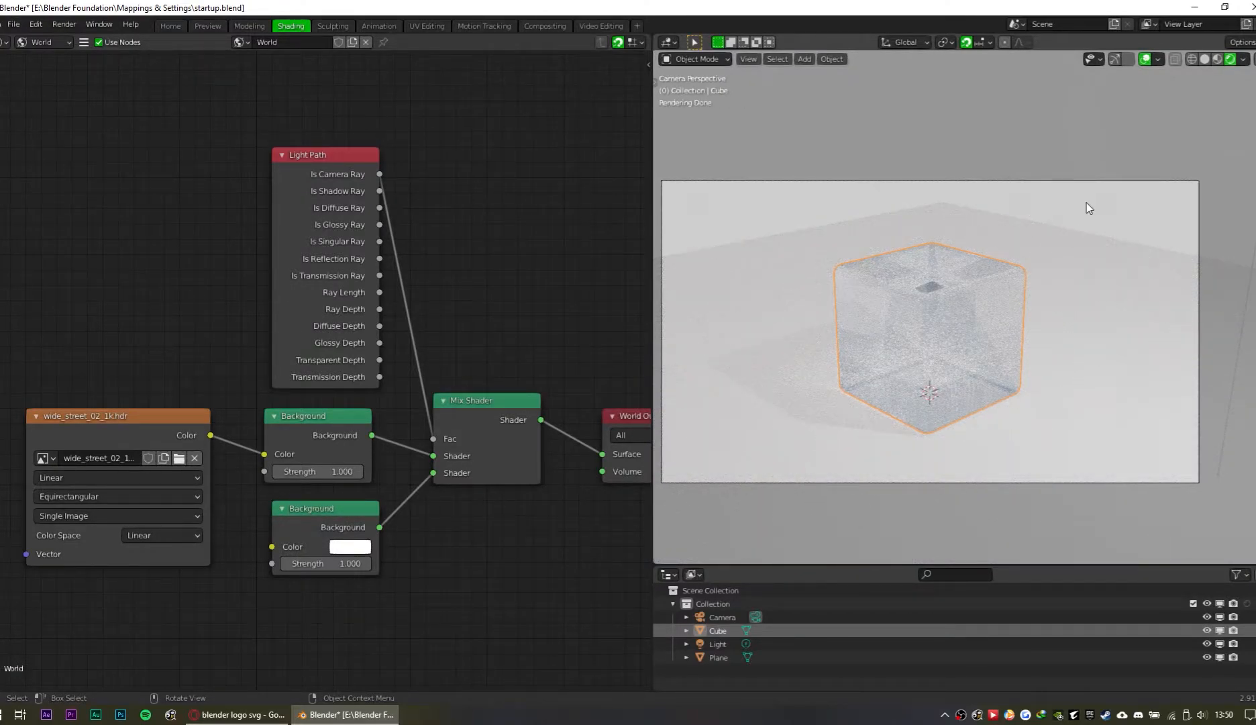
key("g")
key("x")
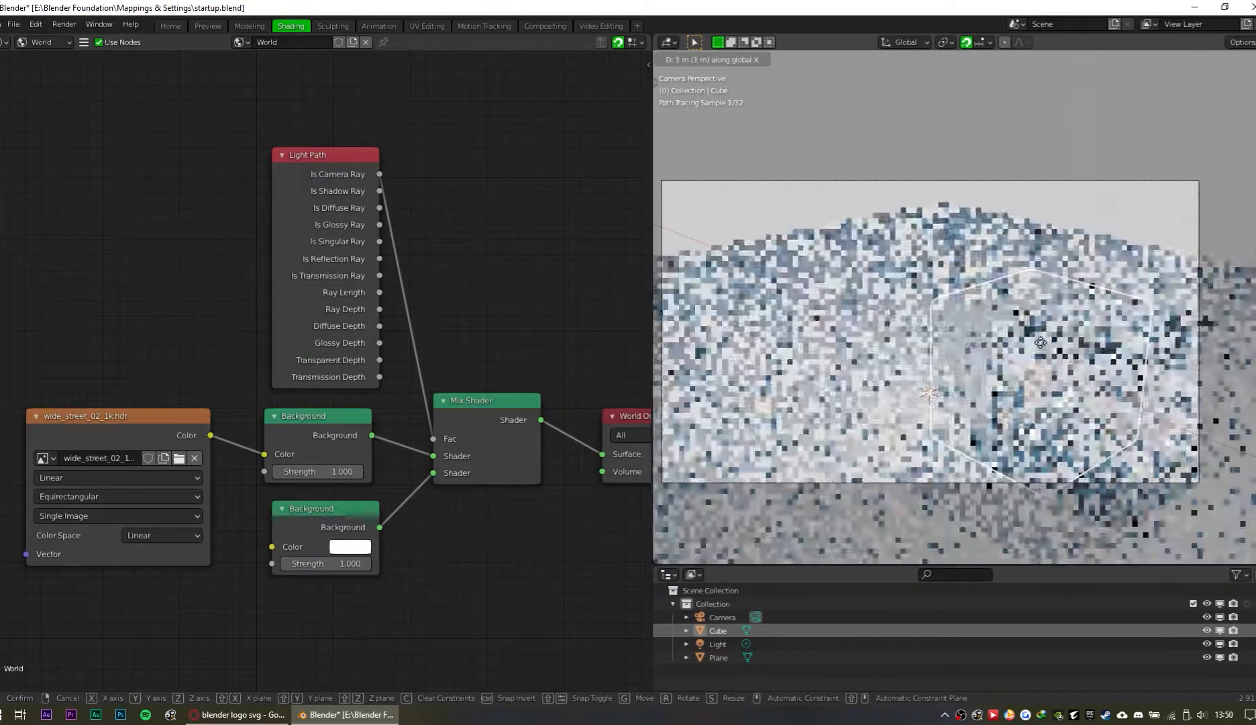
left_click(1067, 304)
Step: Scale the ground plane's geometry by 3 in Edit Mode, return to Object Mode and deselect the plane
left_click(1005, 347)
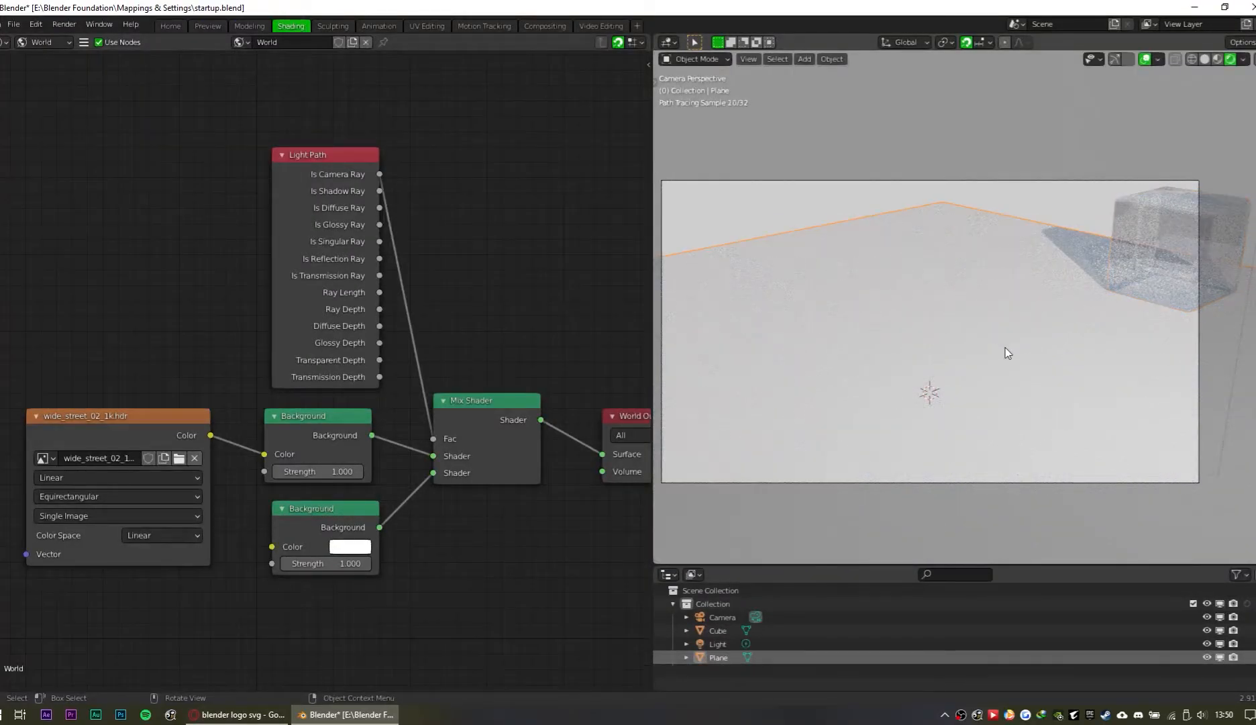
key("Tab")
key("s")
key("3")
key("Return")
key("Tab")
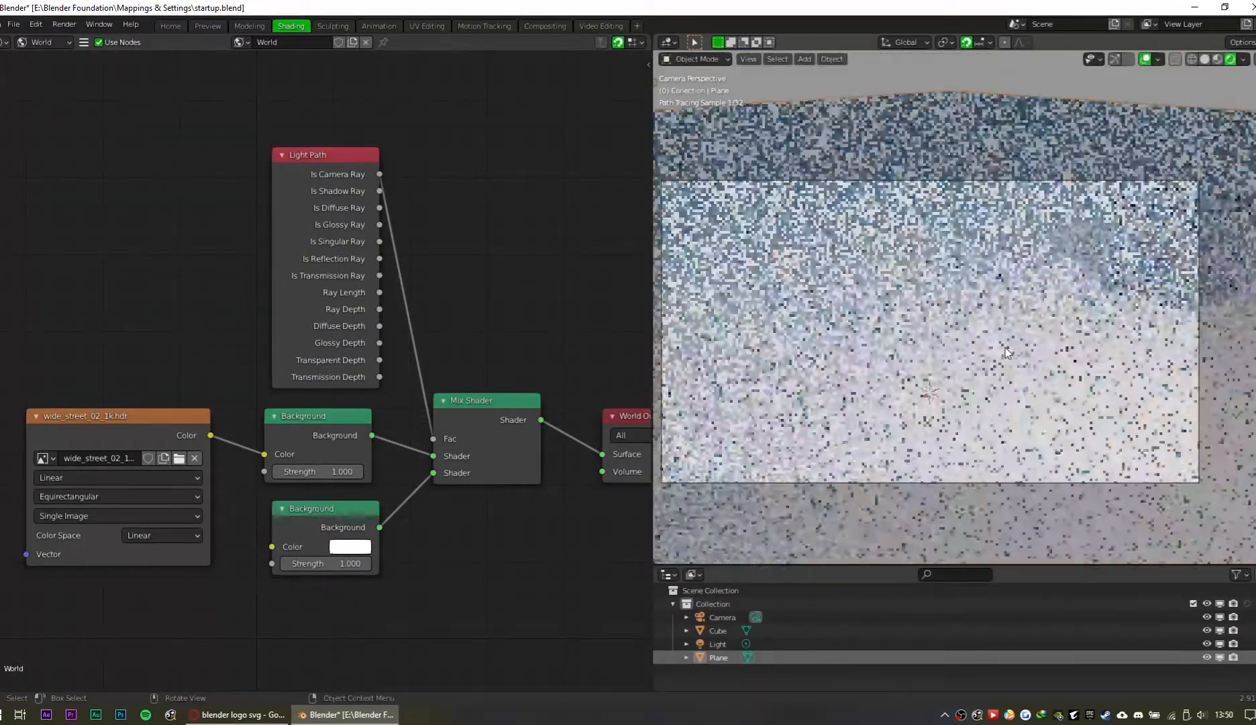
left_click(815, 82)
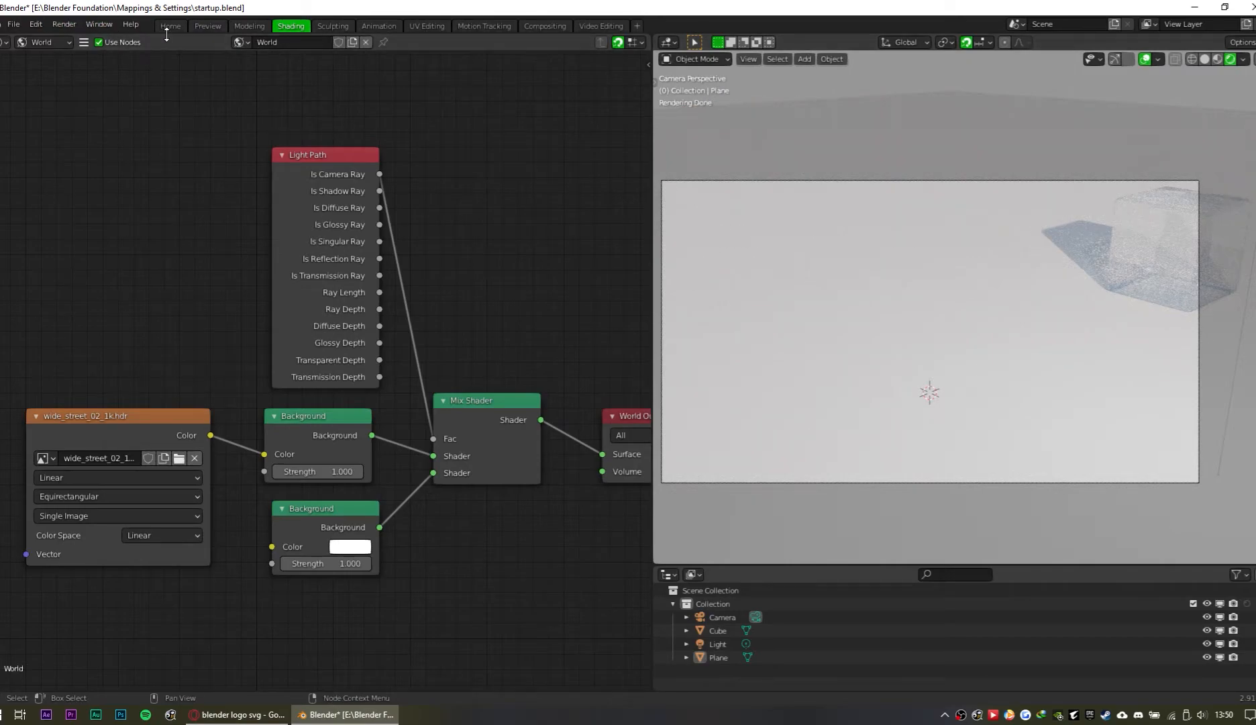
Step: Import the file Blender_logo_no_text (1).svg from the Downloads folder as Scalable Vector Graphics
left_click(13, 25)
mouse_move(40, 205)
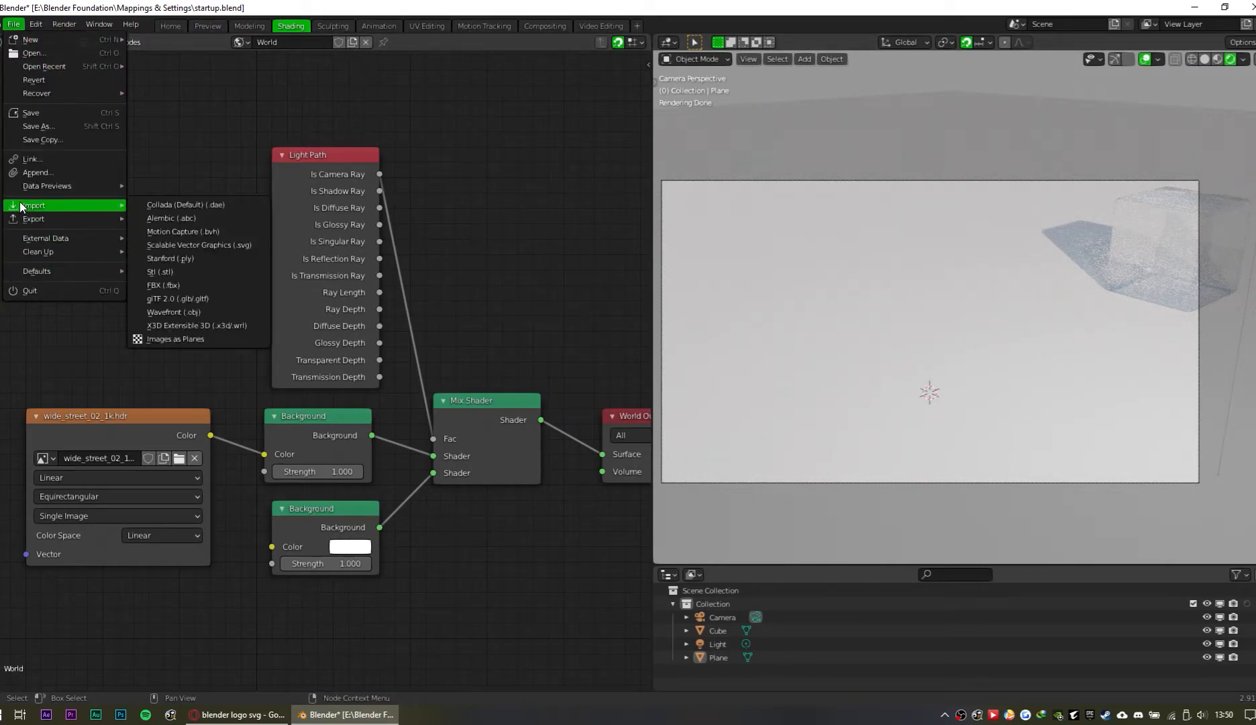
left_click(233, 245)
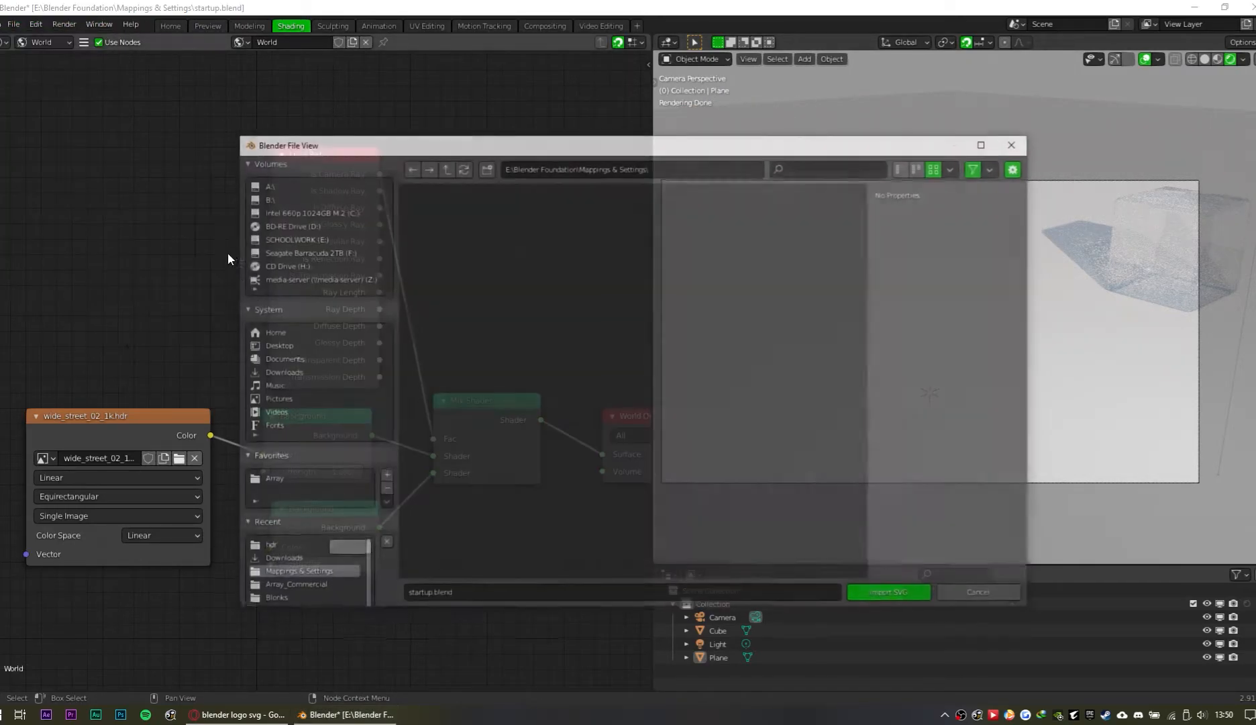
scroll(686, 480, "down", 5)
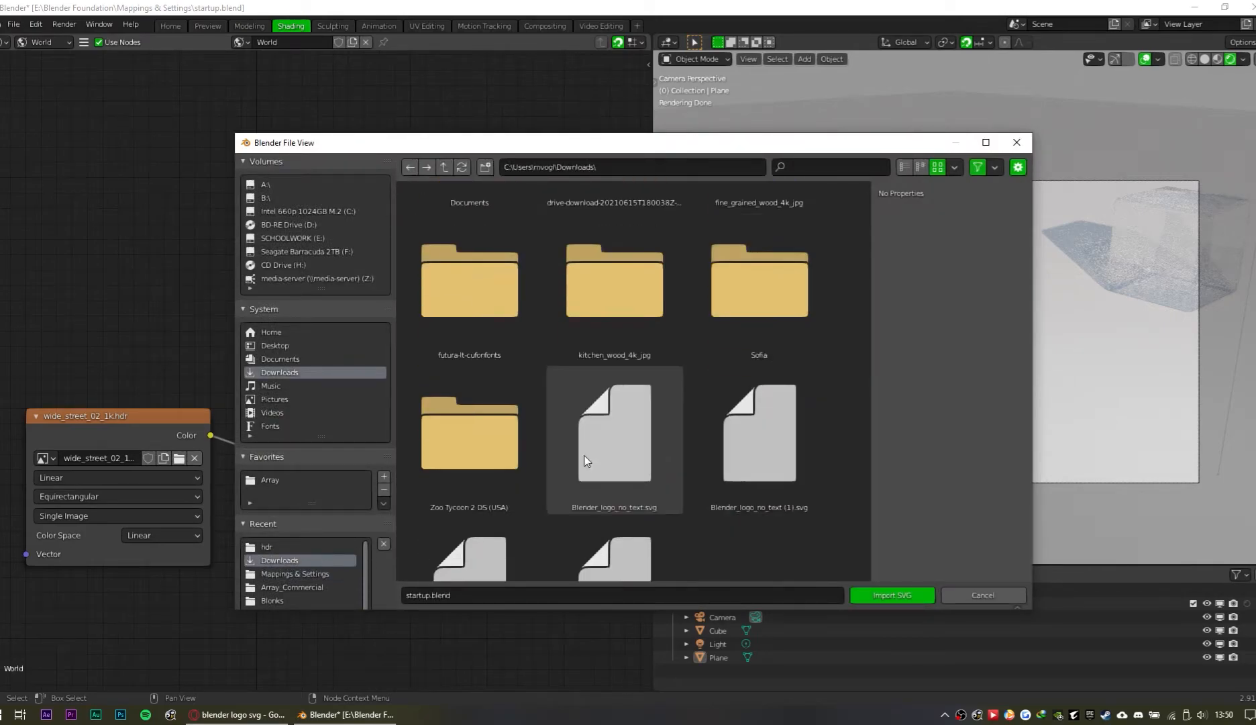
double_click(818, 354)
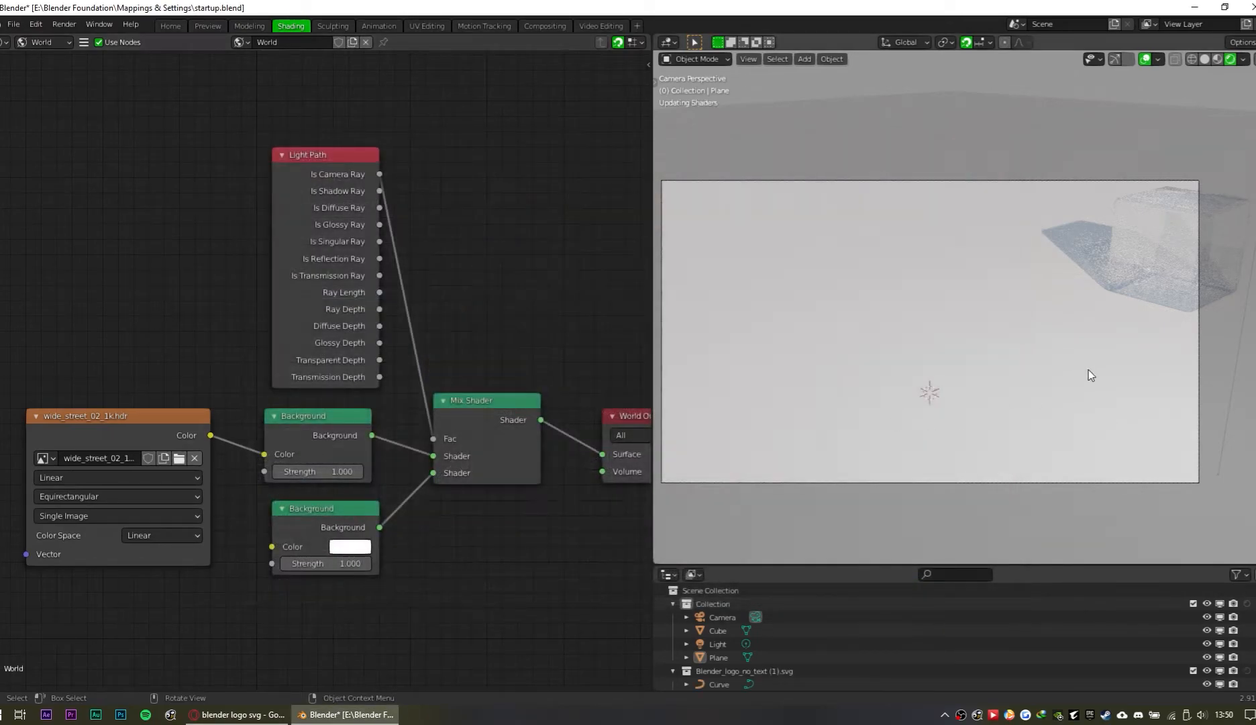
Step: Switch to the browser, view the full Blender_logo_no_text.svg from its Wikimedia Commons page with its save options, and return to Blender
key("alt+Tab")
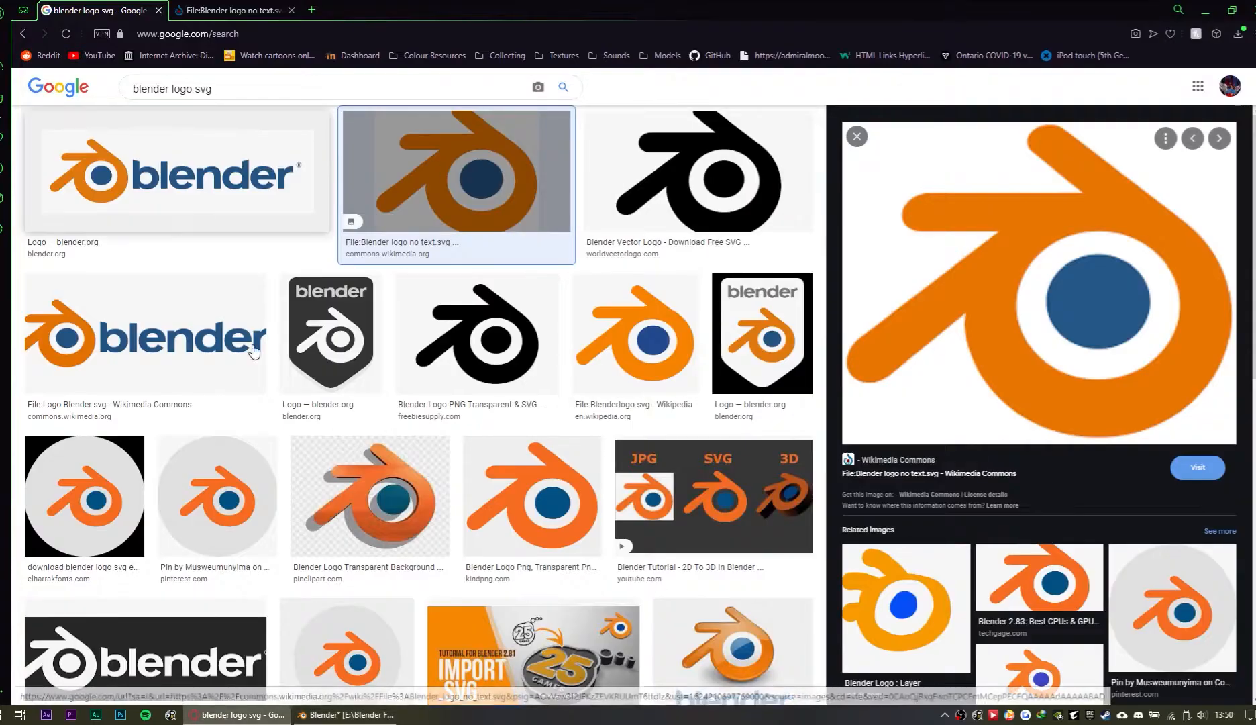
key("ctrl+Tab")
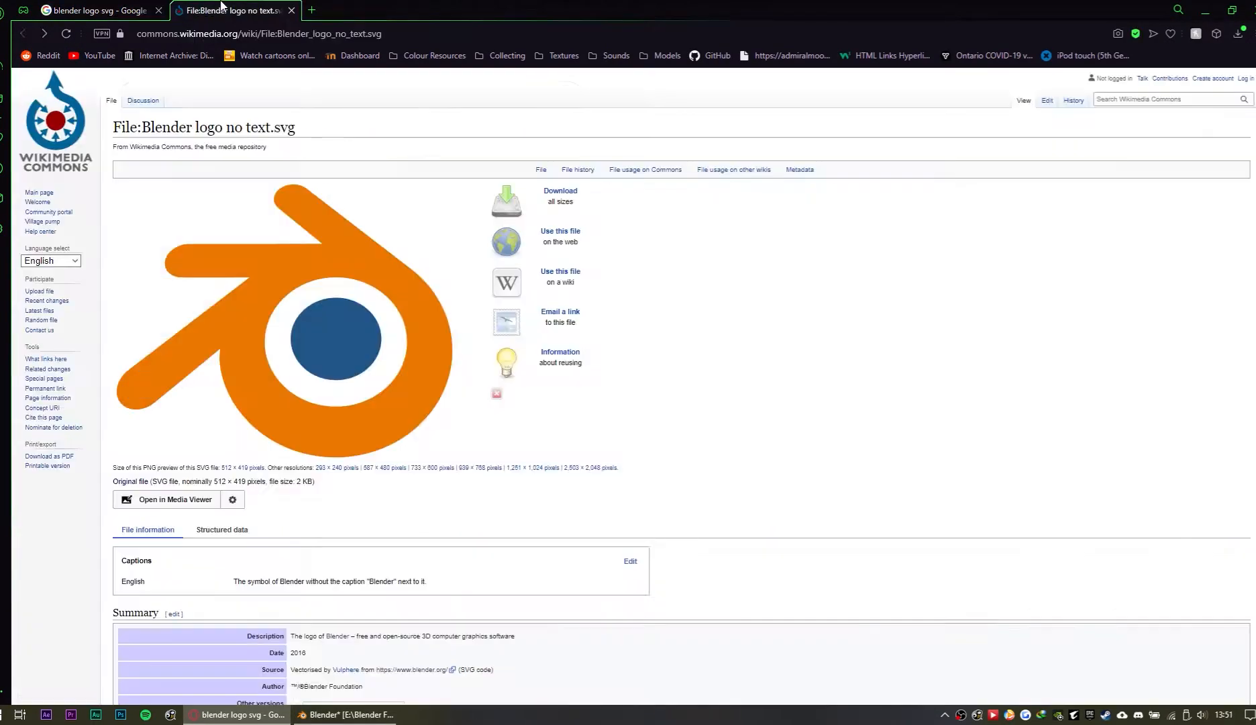
left_click(350, 355)
right_click(562, 376)
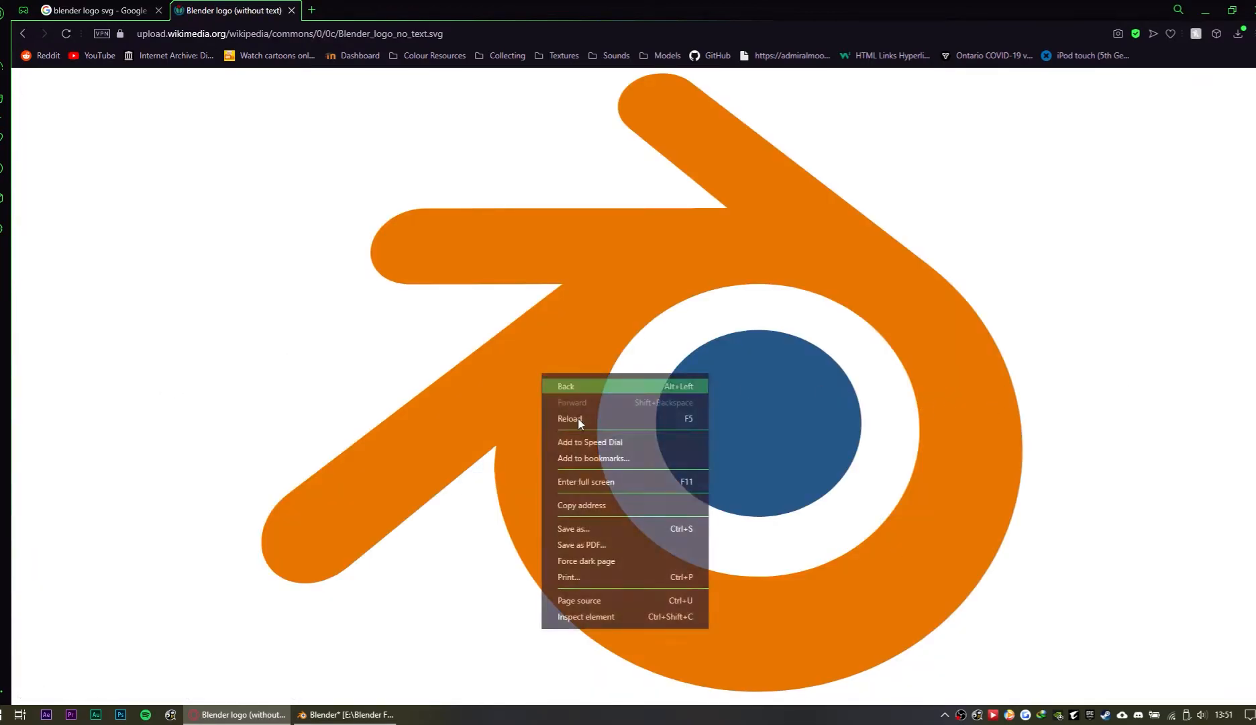
key("alt+Tab")
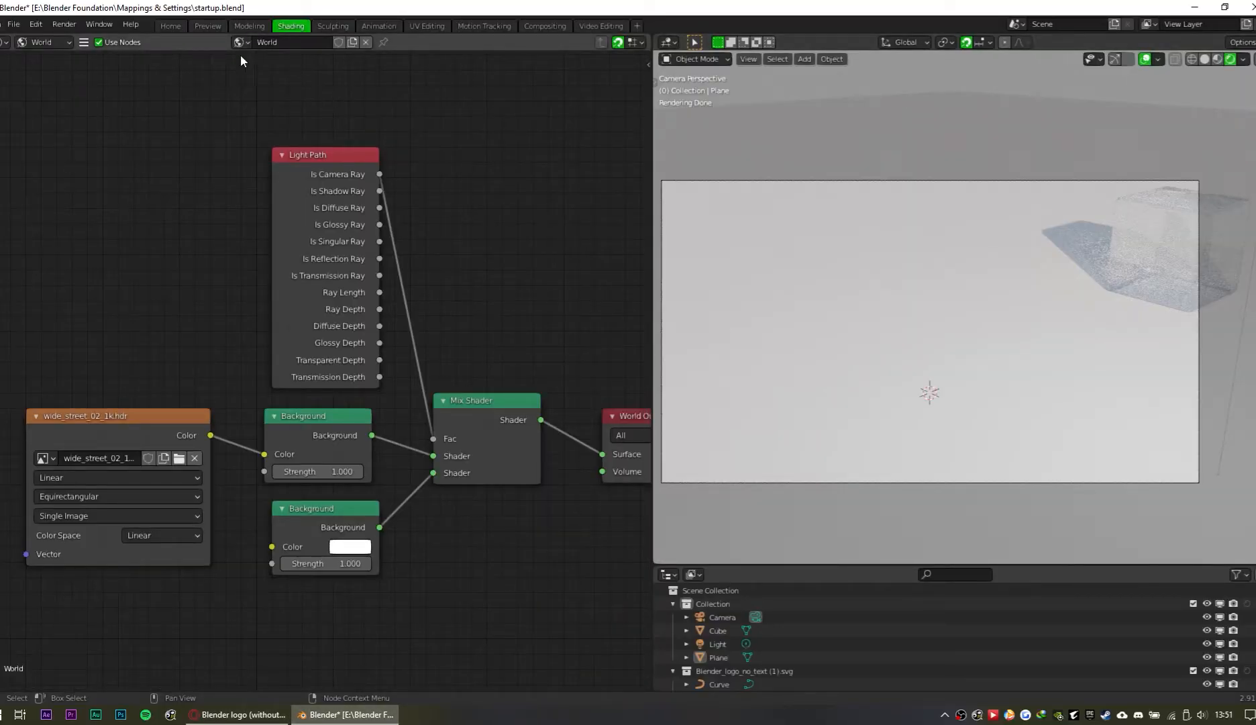
Step: In the Home workspace, select all three imported logo curves, frame them in the viewport and view them from the side
left_click(173, 25)
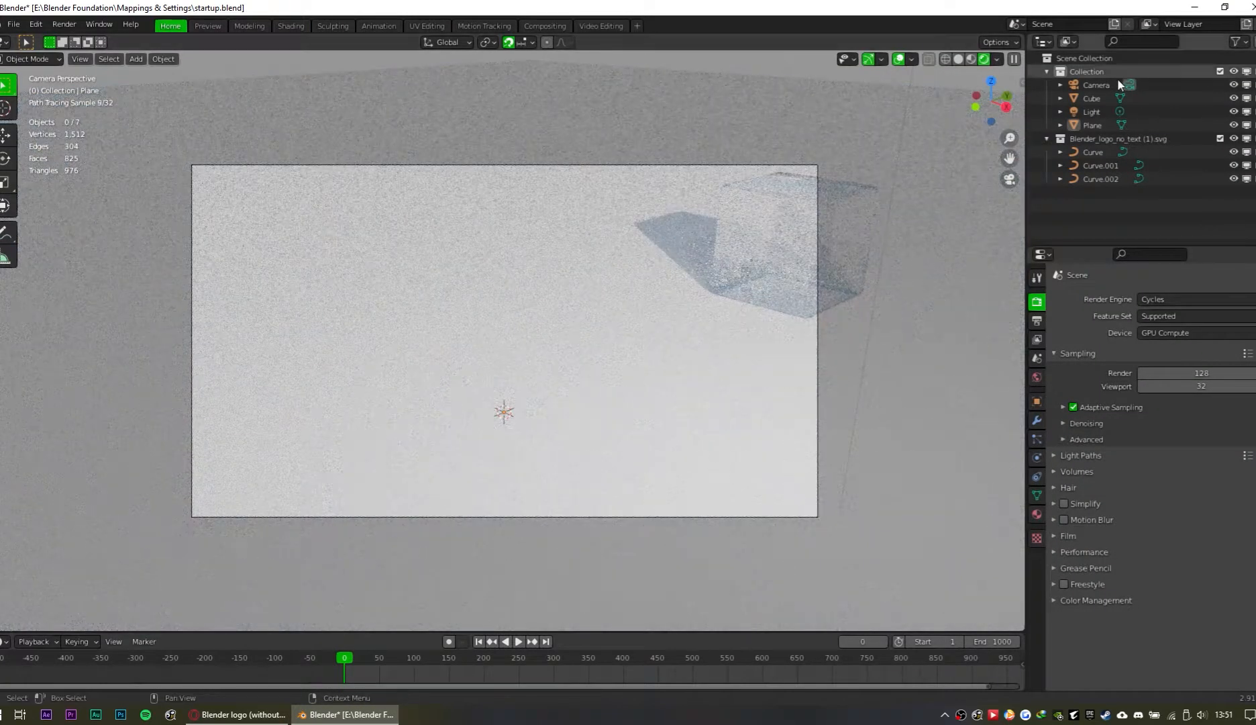
left_click(1104, 149)
left_click(1107, 177, "shift")
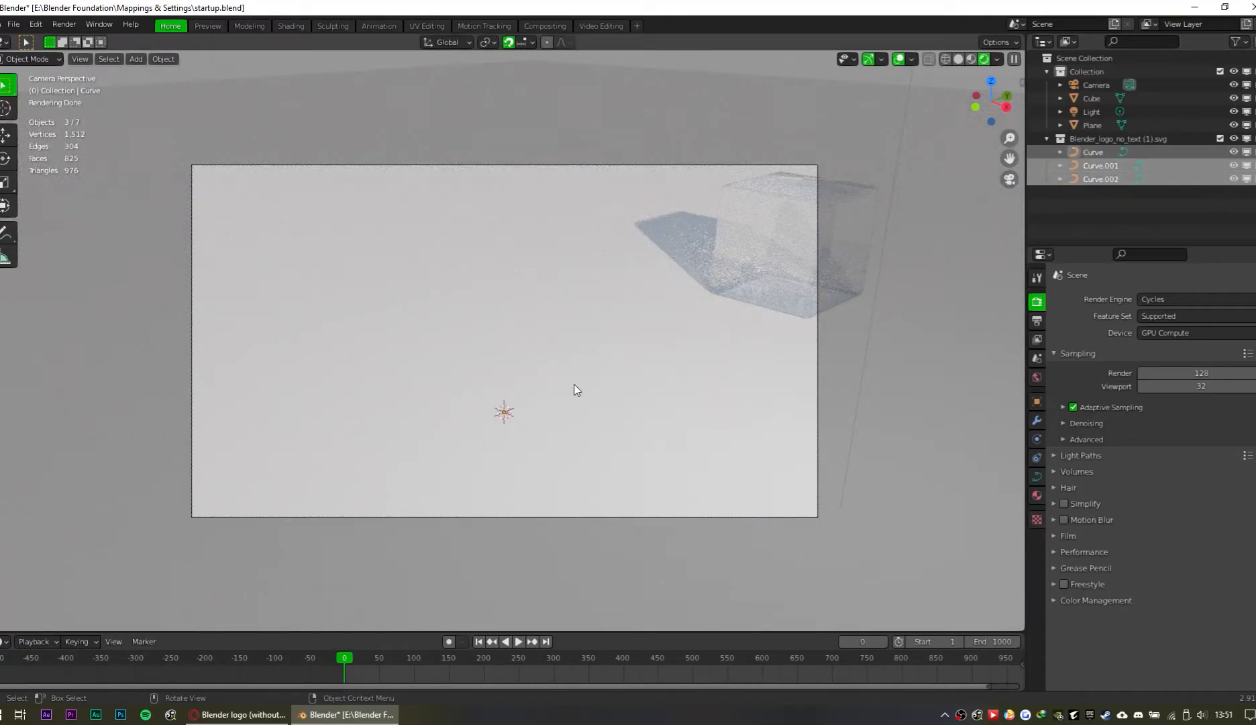
middle_click_drag(571, 416, 534, 455)
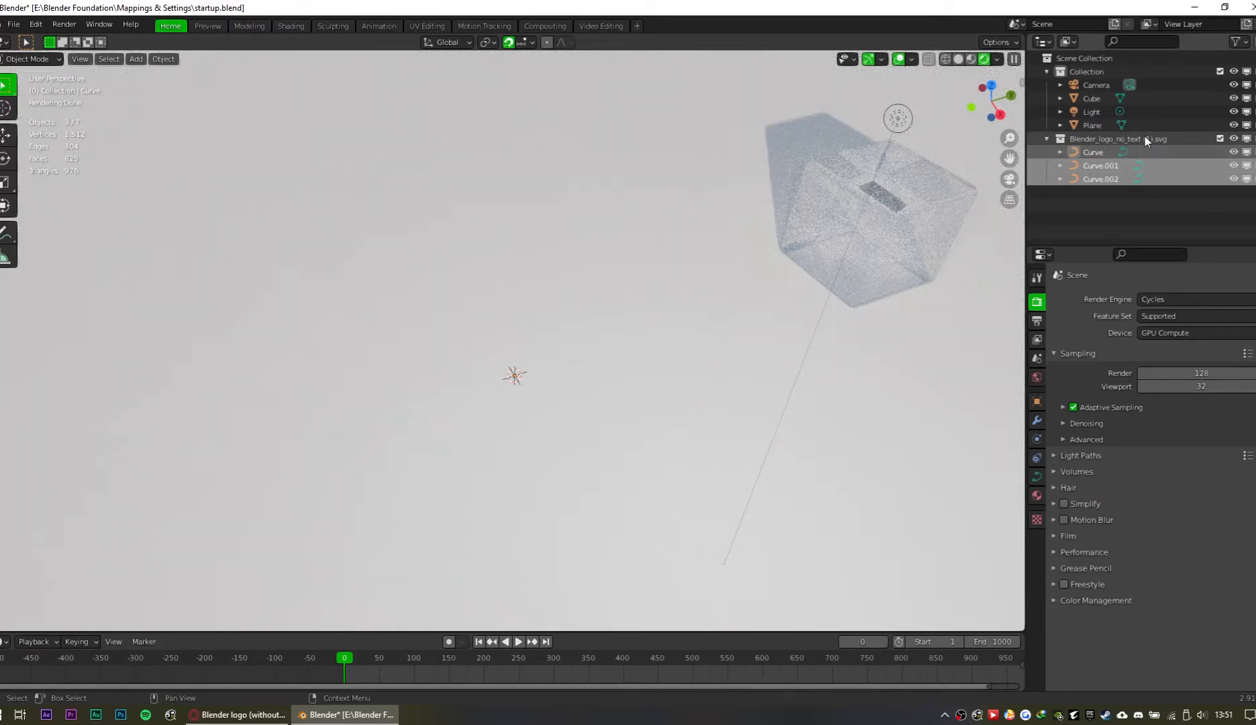
key("KP_Decimal")
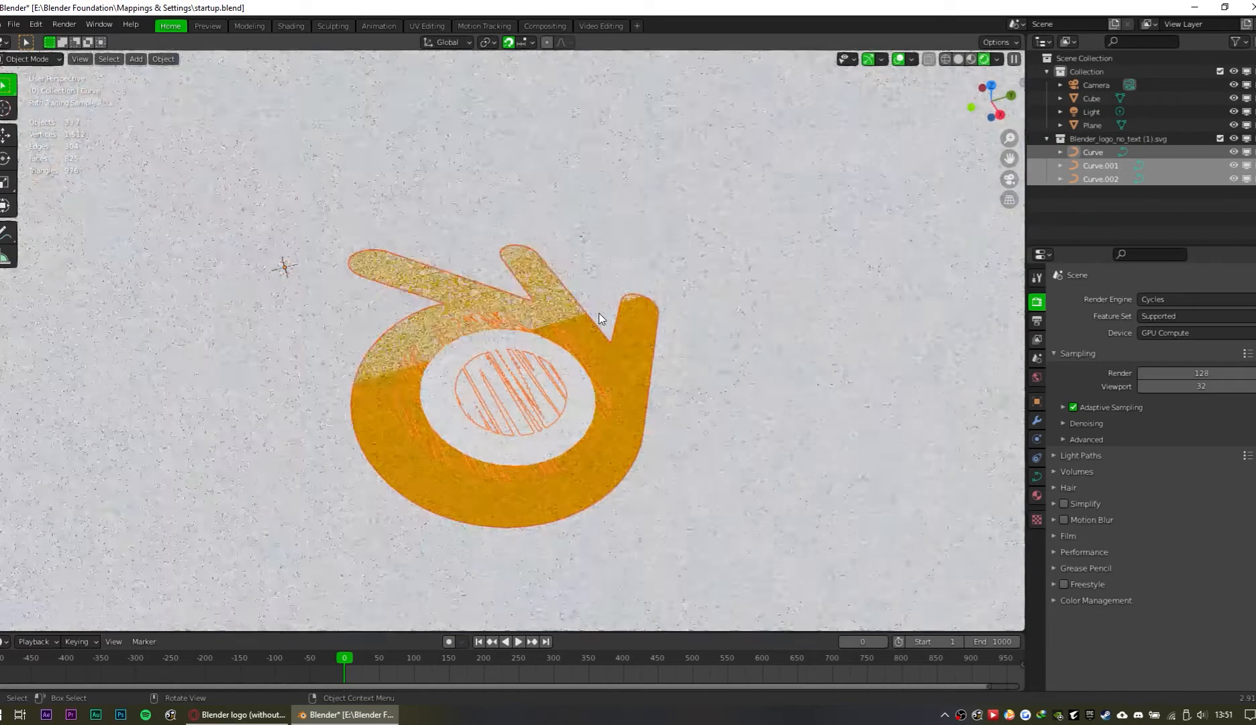
middle_click_drag(576, 459, 696, 406)
middle_click_drag(634, 446, 631, 439)
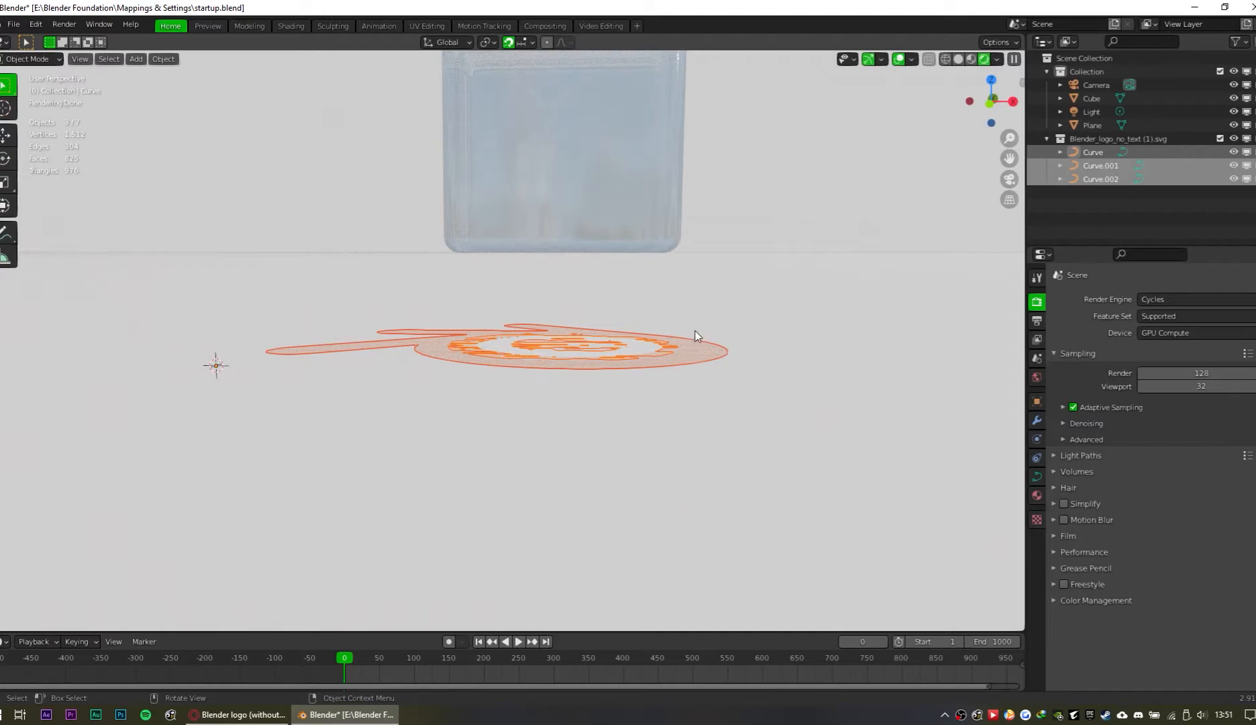
Step: Scale the geometry of all three logo curves by 100 in Edit Mode, viewed through the camera, and return to Object Mode
key("KP_0")
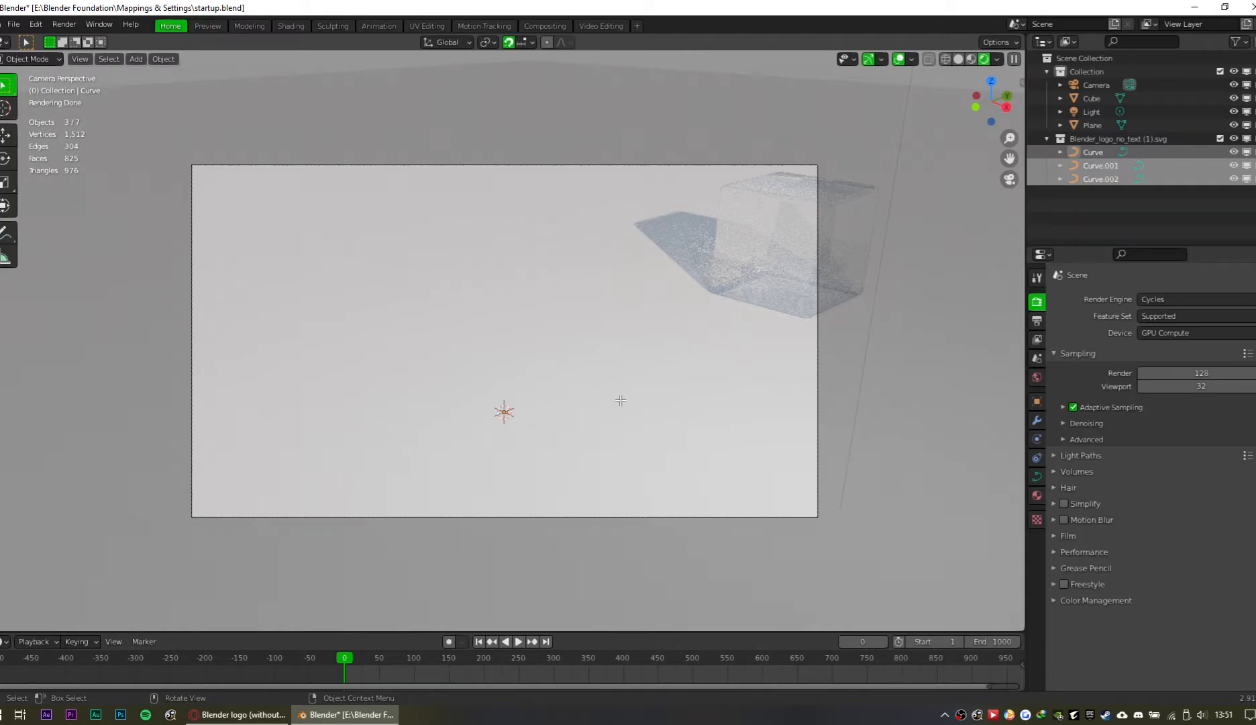
key("Tab")
key("a")
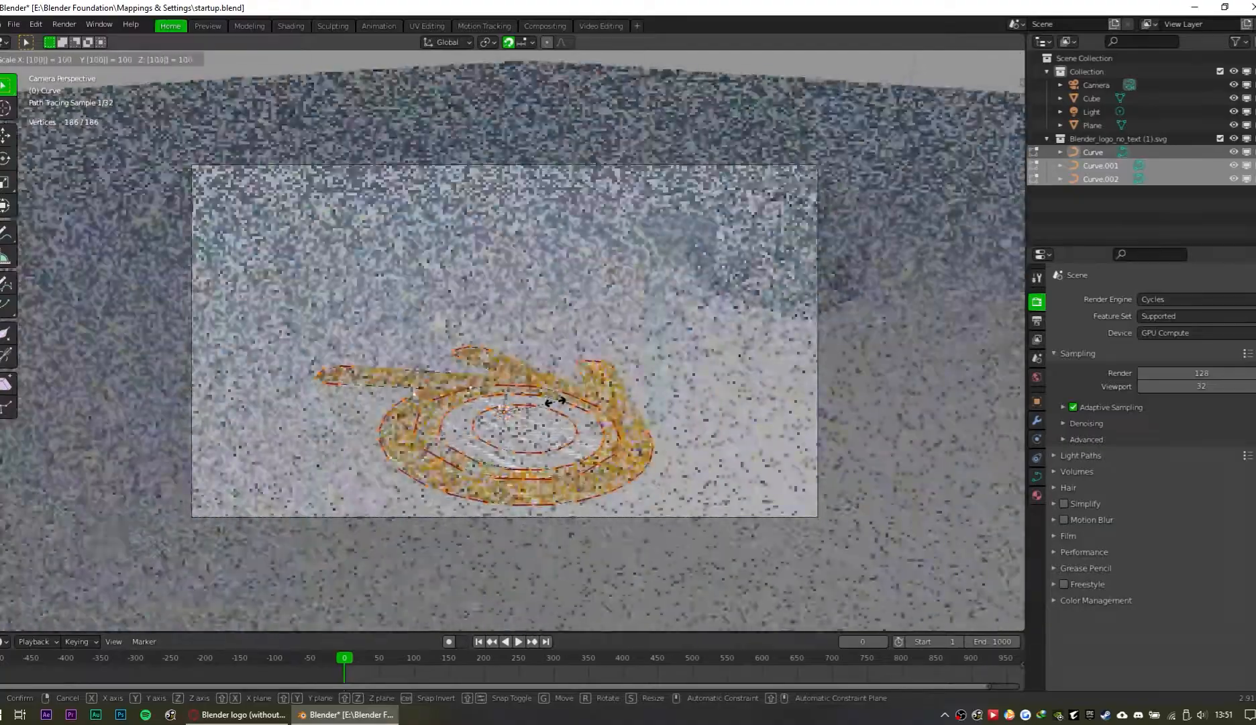
left_click(569, 411)
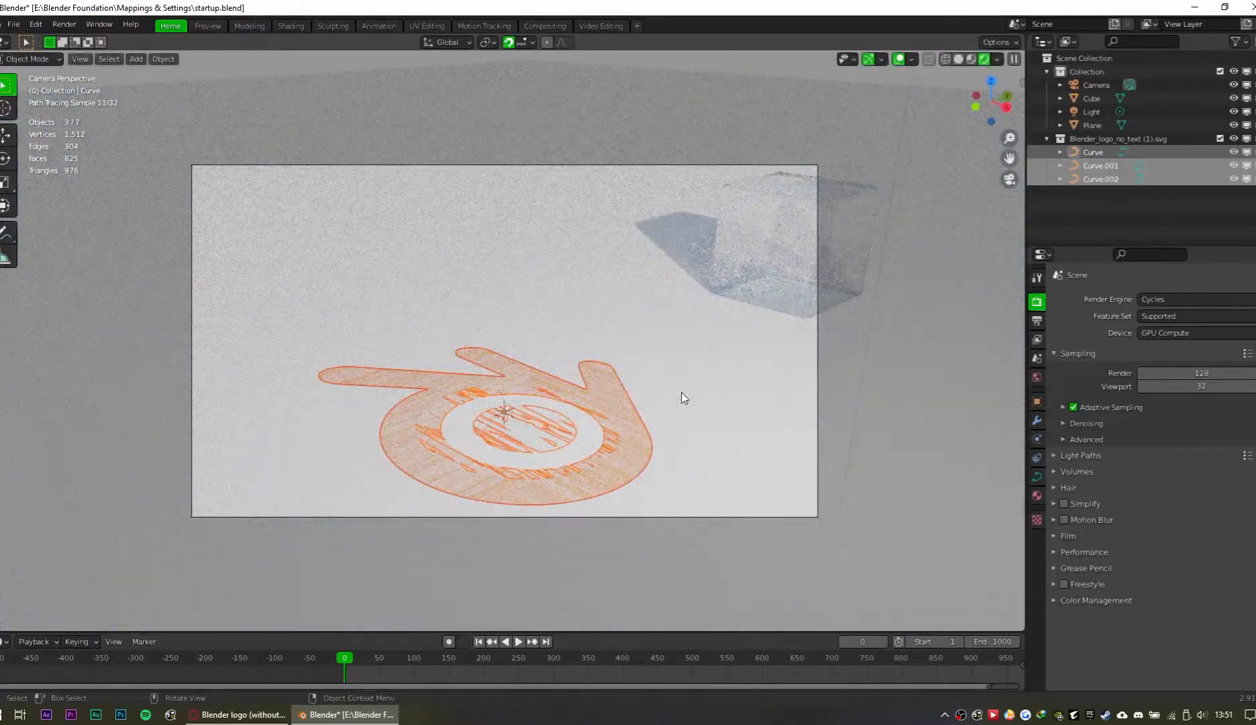
Step: Turn off snapping and raise the three logo curves about 0.009 m along Z, just above the ground plane
key("shift+Tab")
key("g")
key("z")
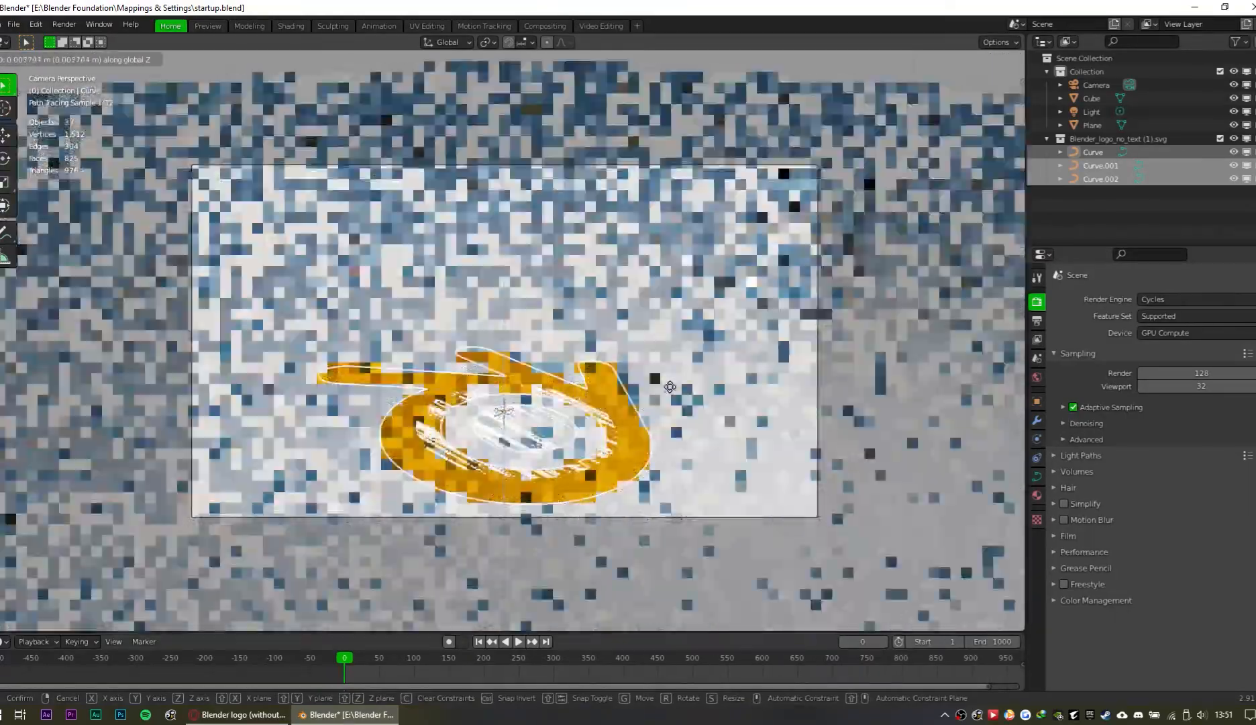
left_click(667, 394)
middle_click_drag(580, 414, 607, 410)
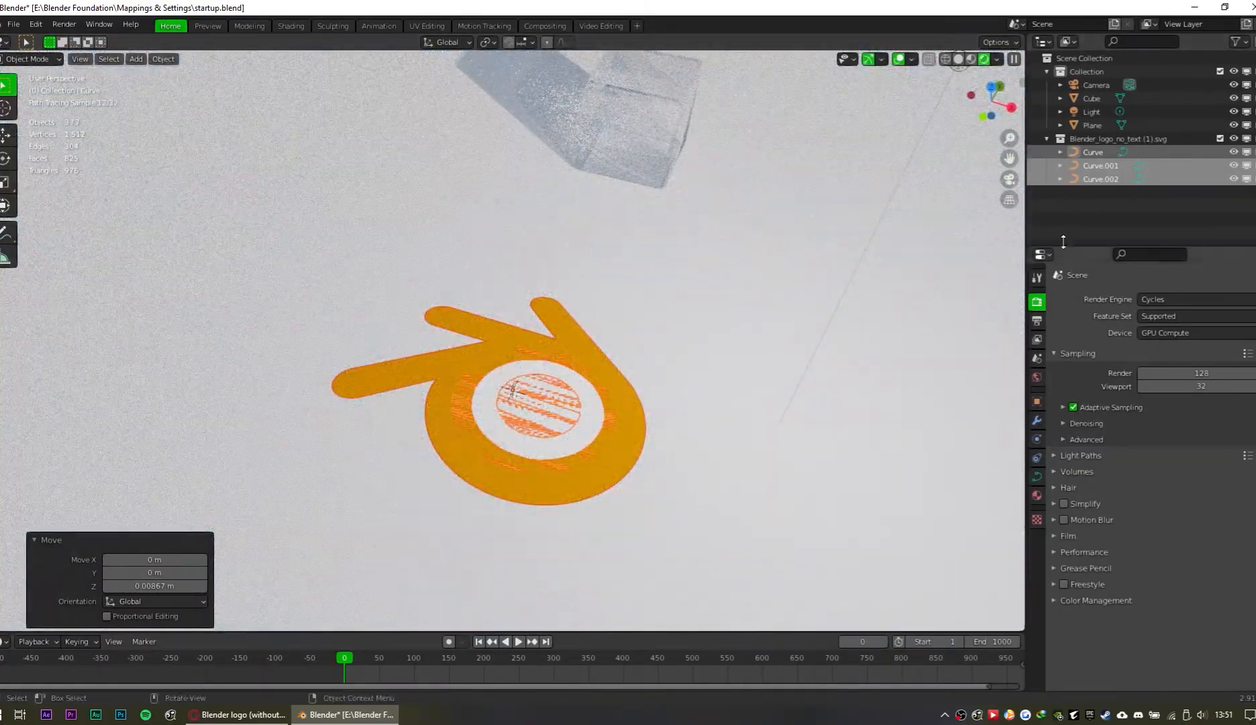
Step: Lift the white background disc about 2.54 m along Z off the logo and delete it
left_click(567, 382)
left_click(590, 403)
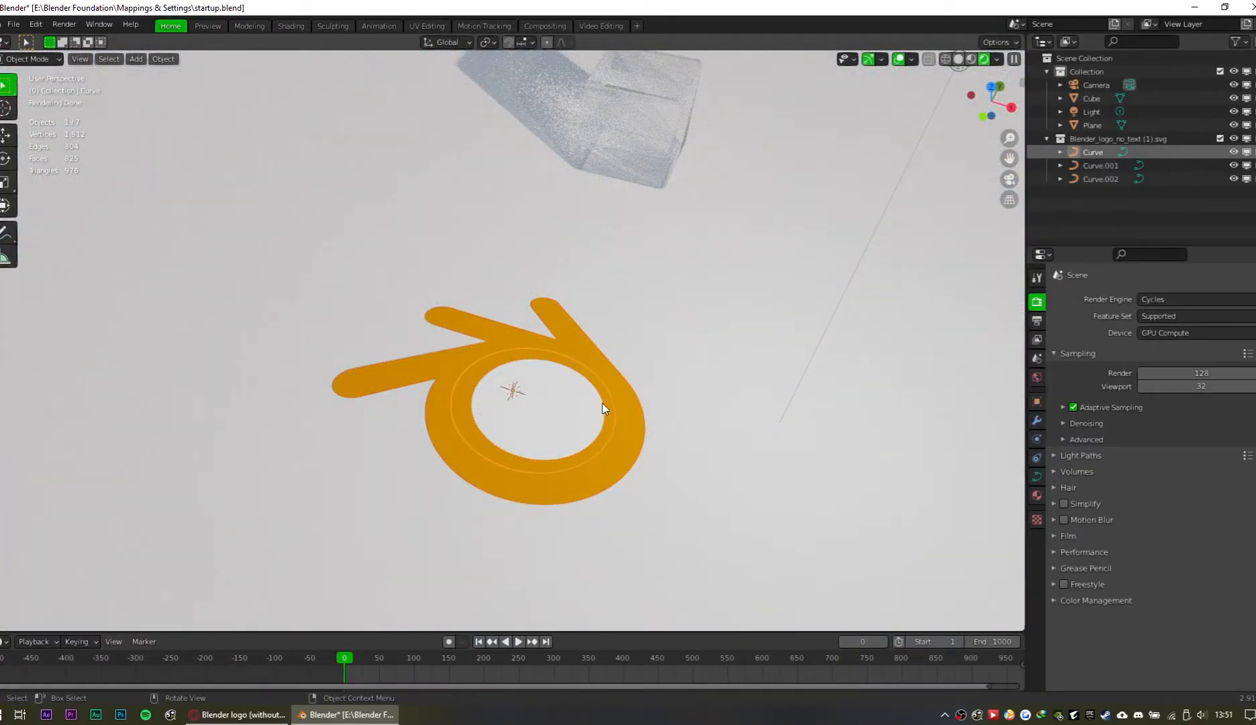
key("g")
key("z")
left_click(614, 295)
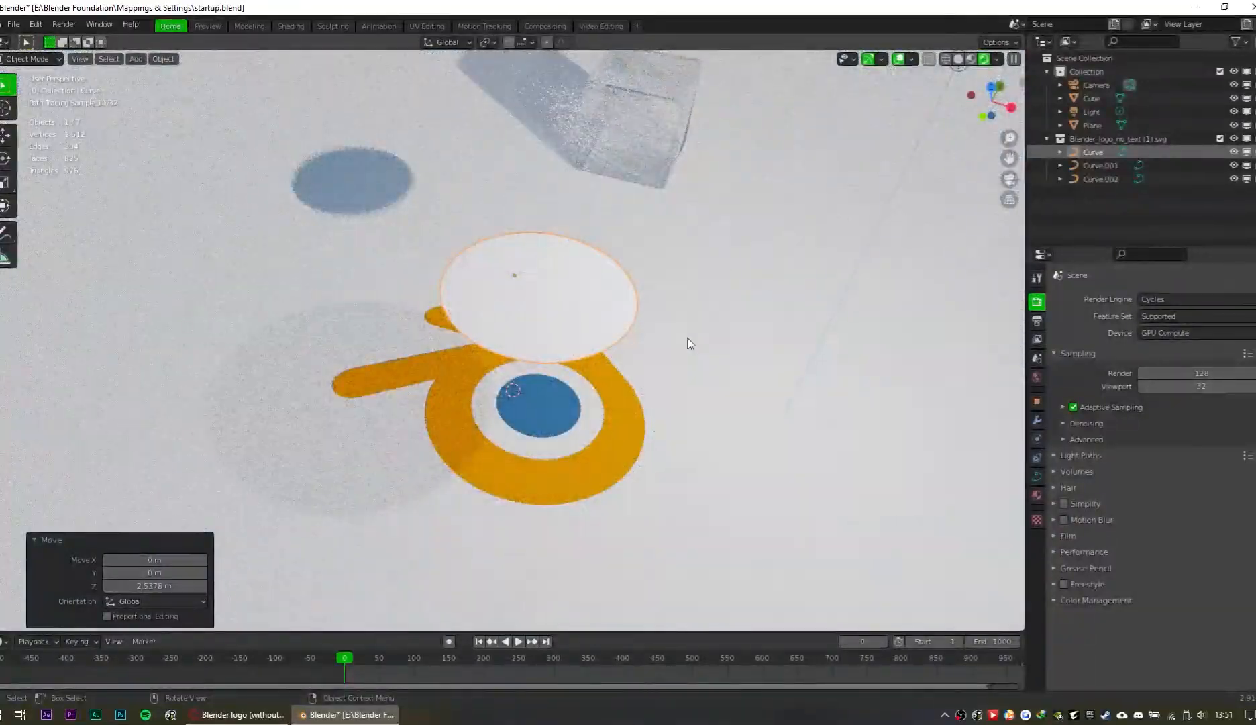
key("Delete")
left_click(600, 417)
left_click(649, 371)
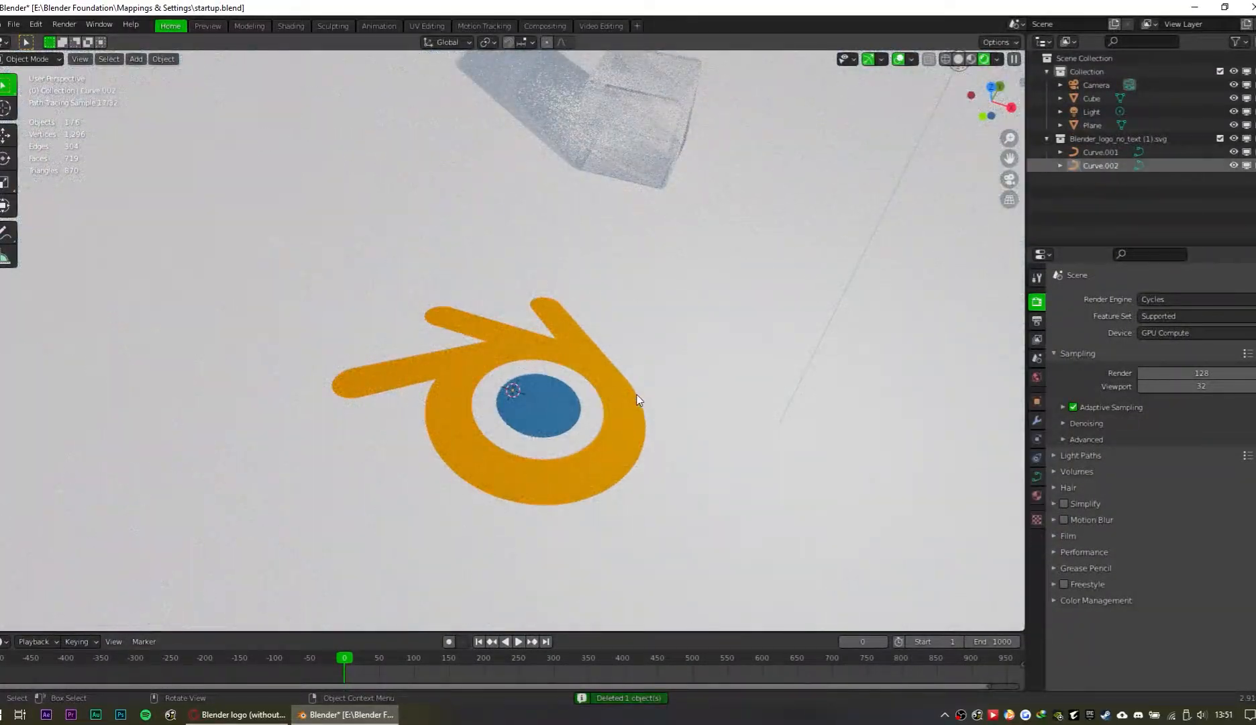
key("g")
key("z")
right_click(651, 311)
left_click(547, 411)
key("g")
key("z")
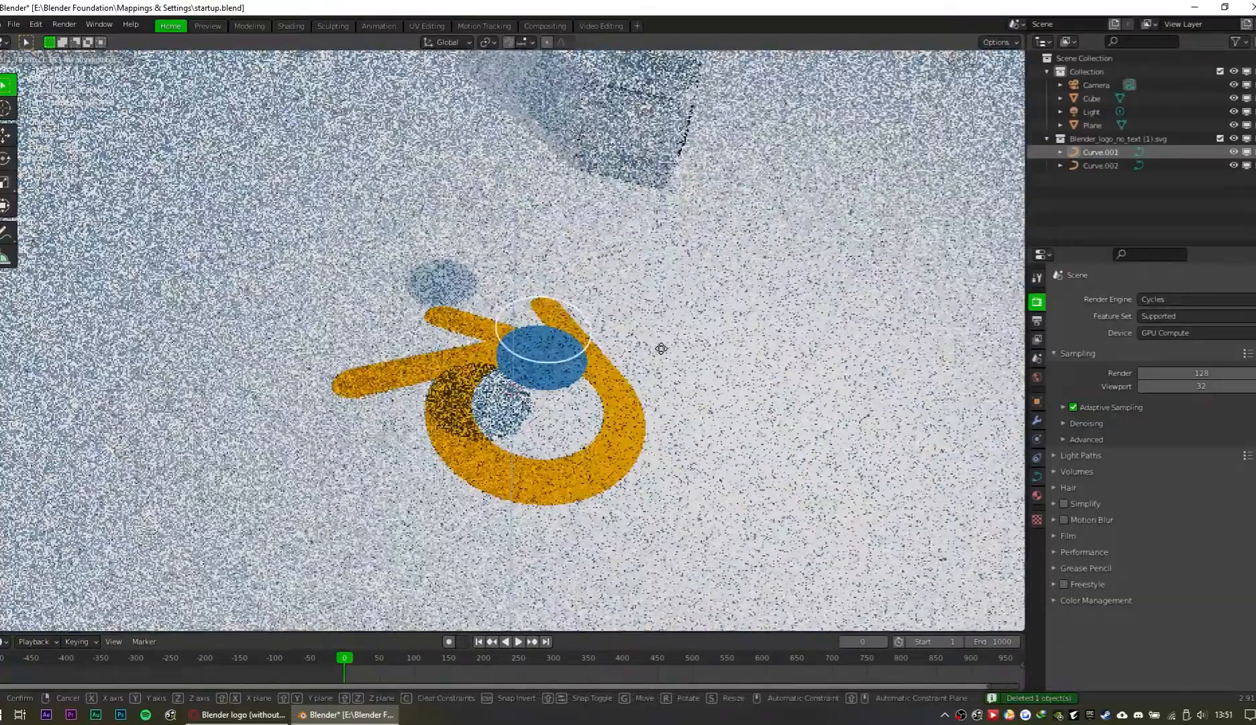
right_click(661, 349)
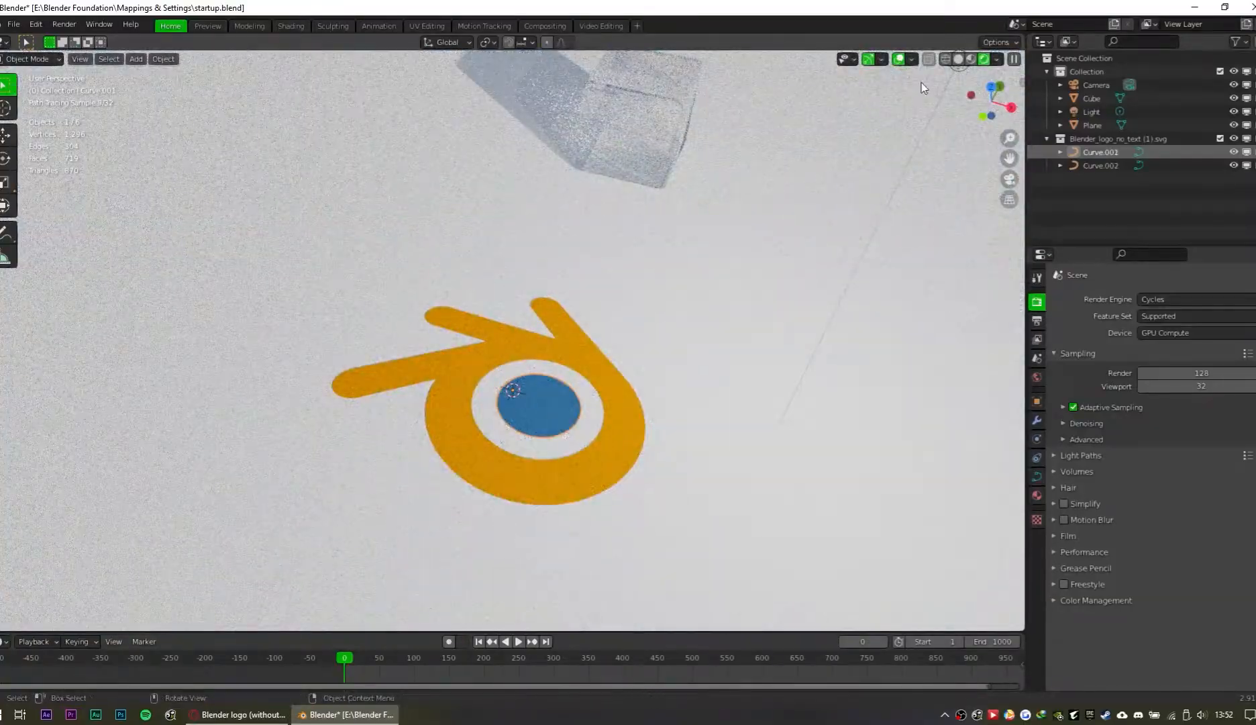
Step: Switch the viewport to solid shading and inspect the two remaining logo curves from several angles
left_click(958, 59)
mouse_move(835, 264)
middle_mouse_down()
mouse_move(870, 396)
mouse_move(603, 328)
middle_mouse_up()
scroll(602, 328, "up", 2)
scroll(603, 326, "up", 2)
scroll(620, 395, "down", 4)
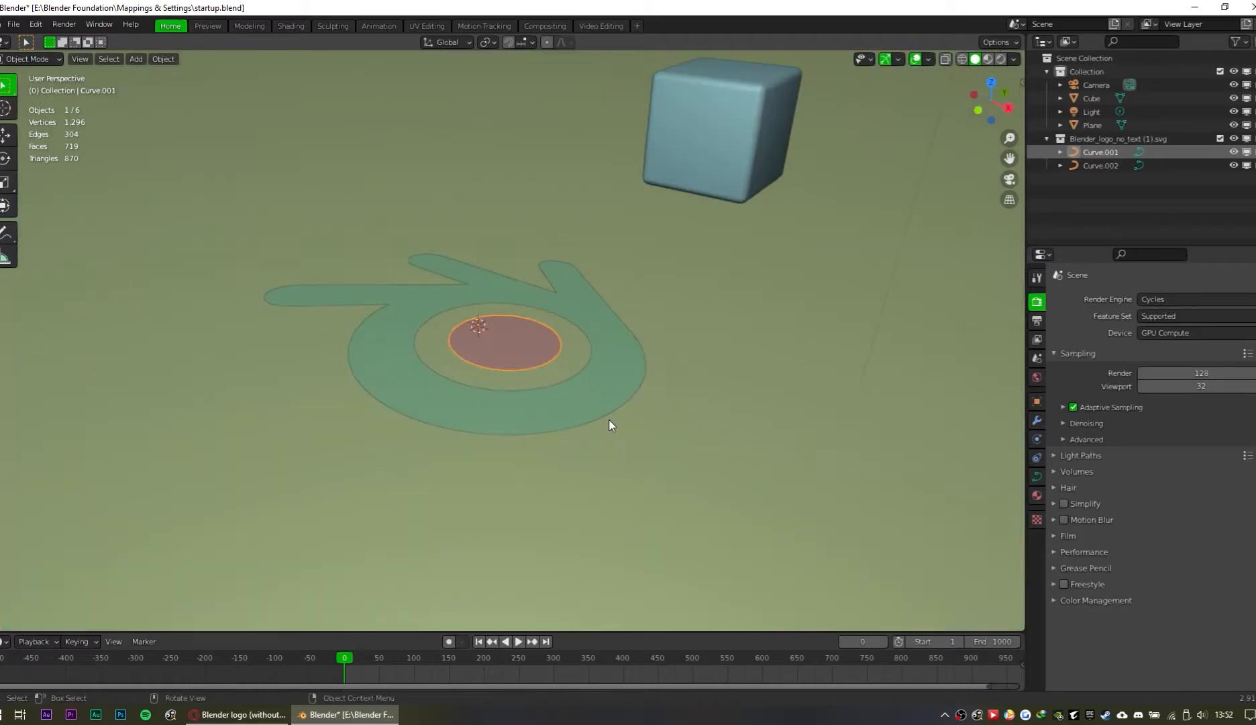
middle_click_drag(623, 423, 844, 248)
middle_click_drag(712, 494, 753, 531, "shift")
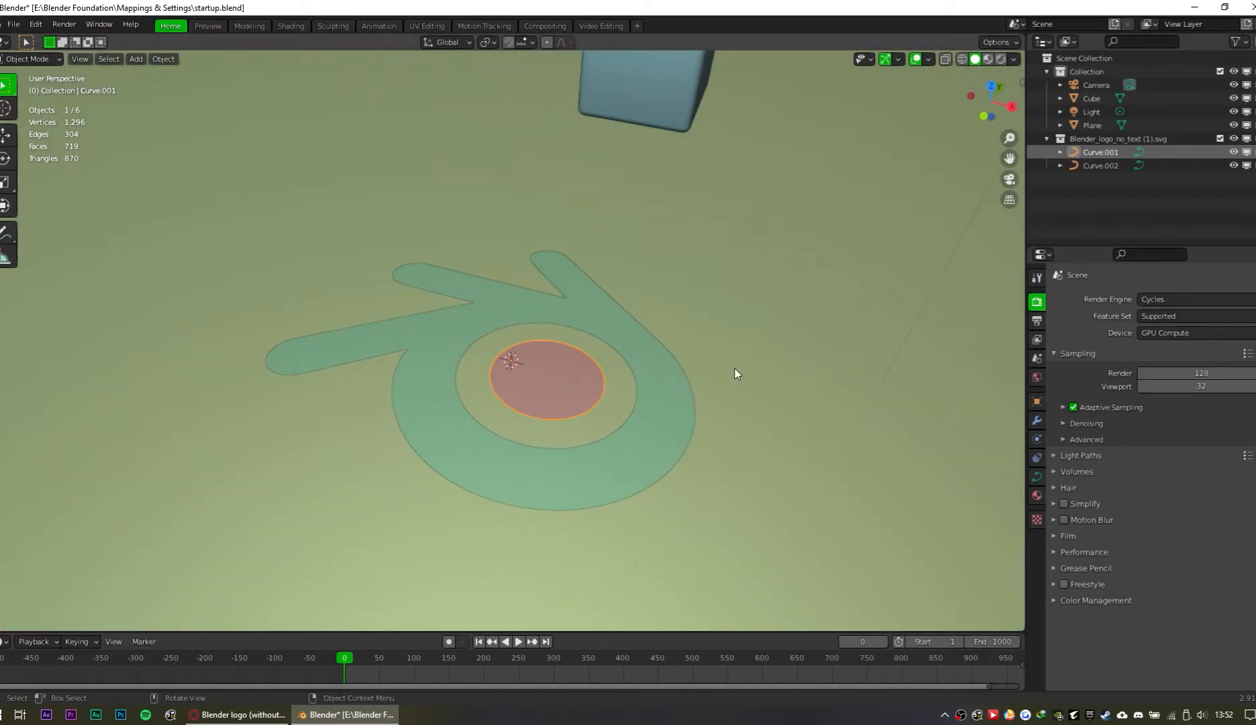
middle_click_drag(788, 355, 626, 306)
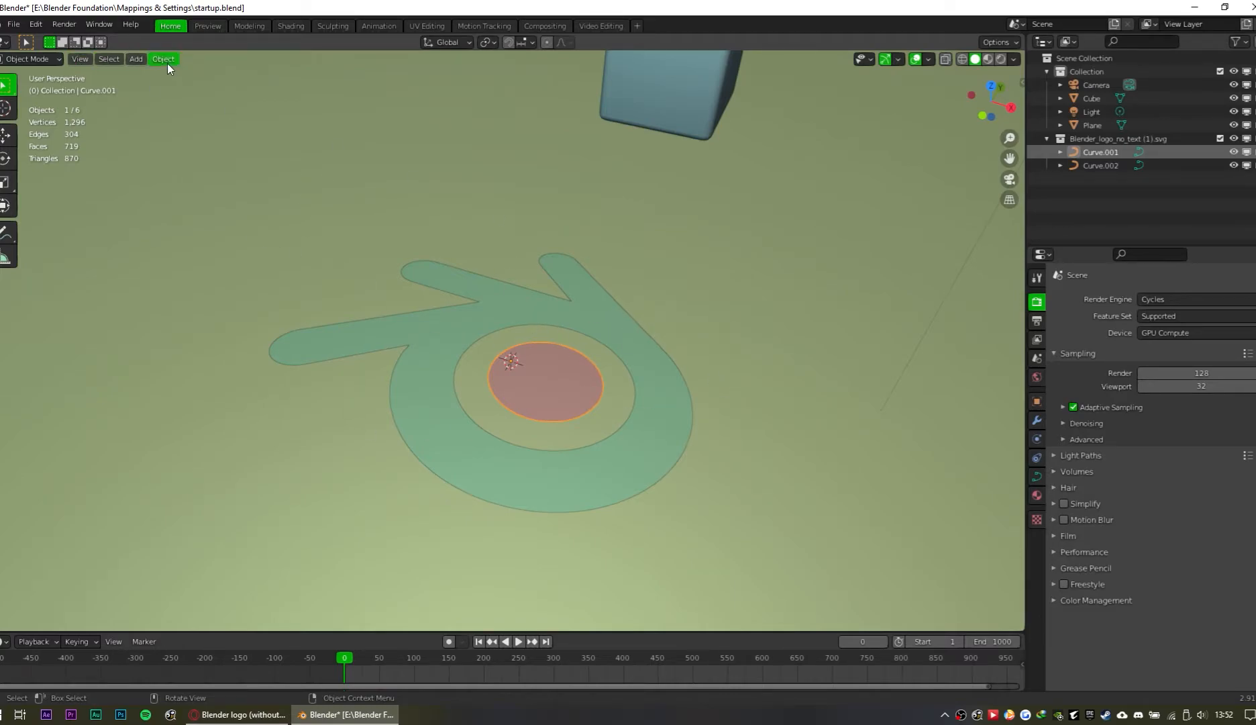
Step: Look through the modifiers and curve data settings of the logo's inner disc
left_click(1037, 420)
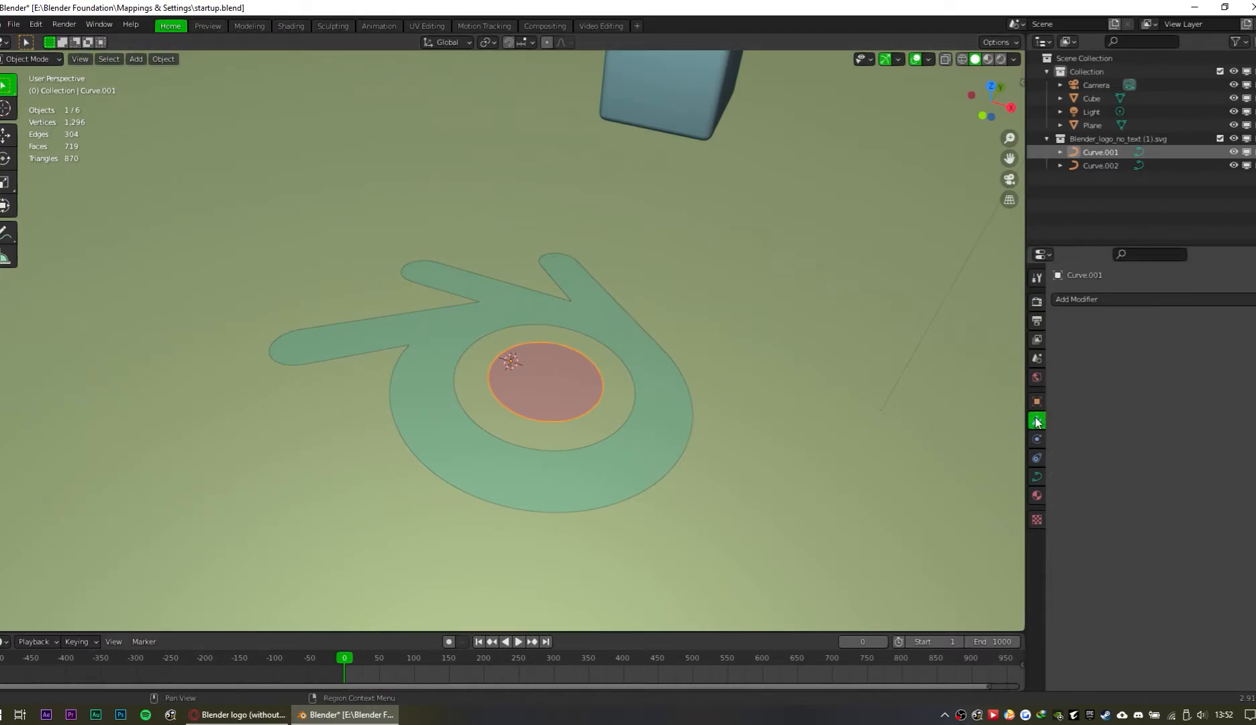
left_click(1037, 477)
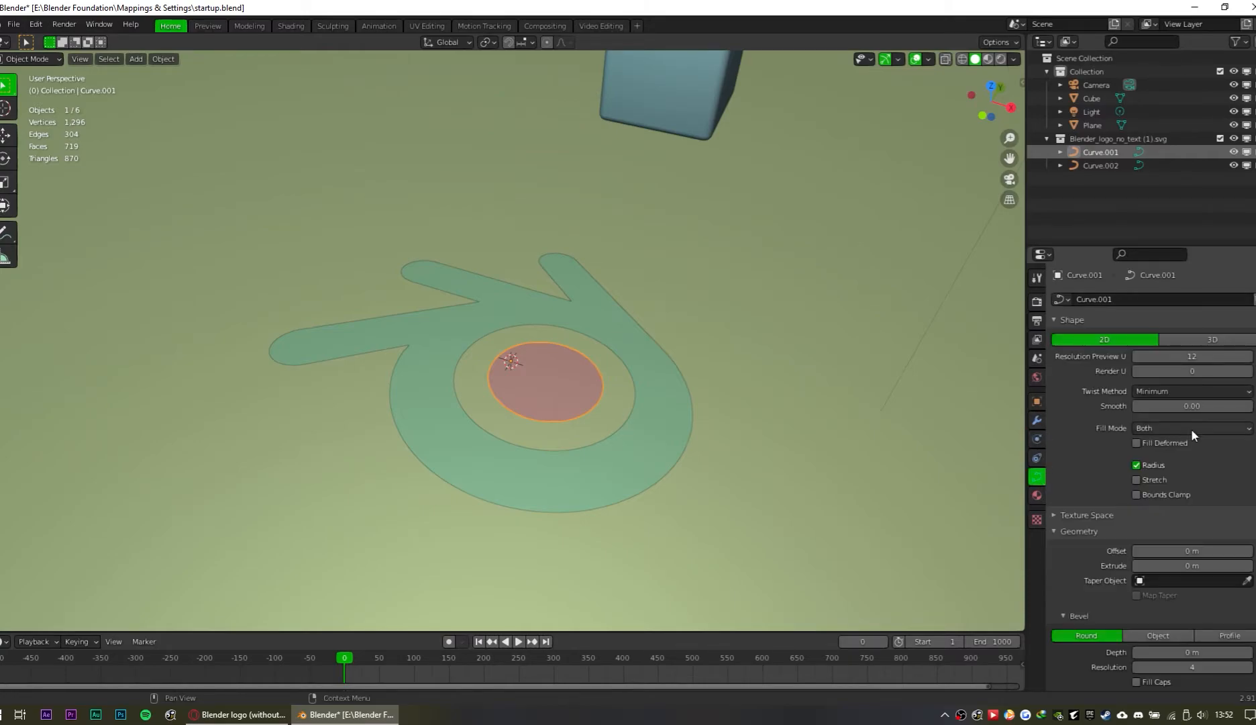
left_click(168, 57)
mouse_move(206, 92)
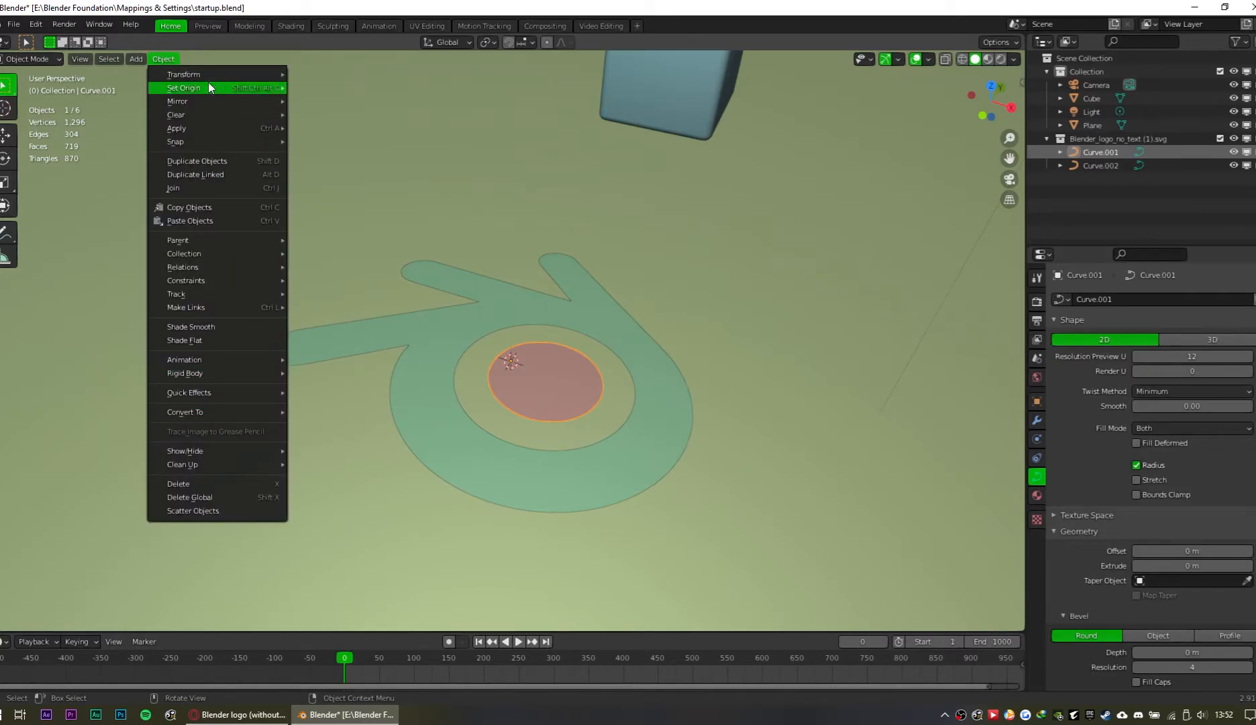
key("Escape")
left_click(161, 99)
left_click(579, 354)
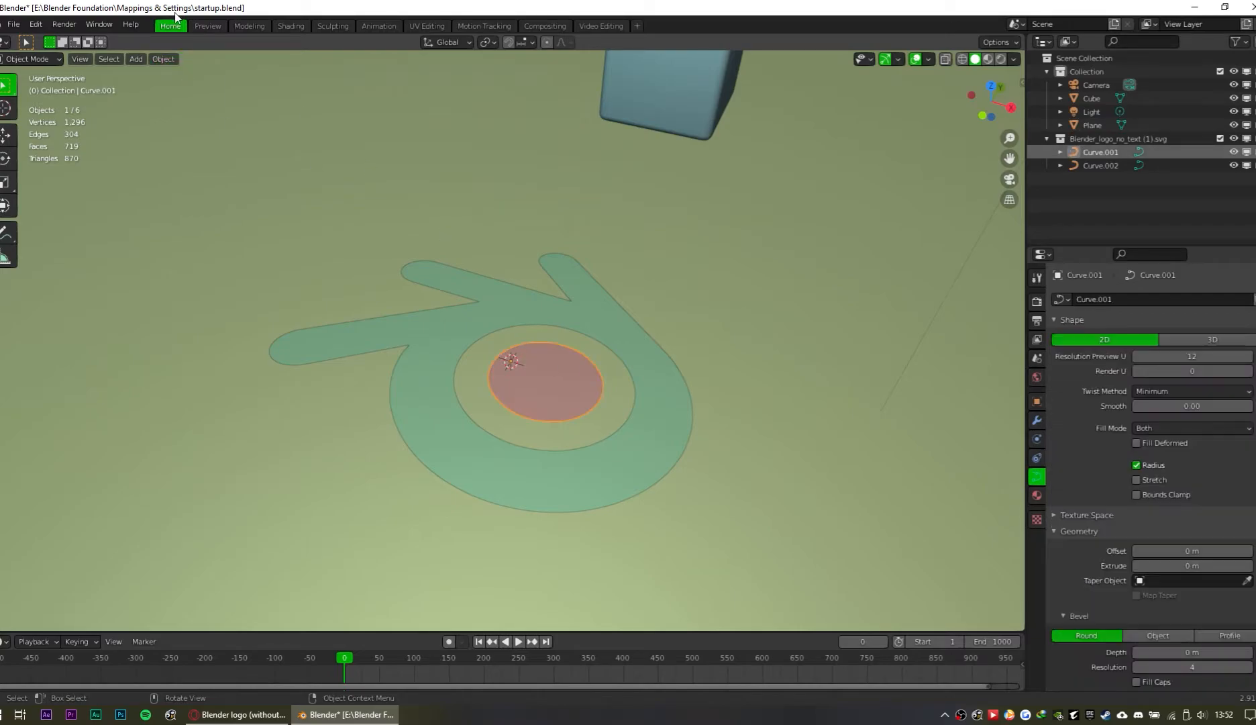
Step: Convert the logo's inner disc curve to a mesh, and likewise the outer logo shape
left_click(167, 58)
mouse_move(245, 414)
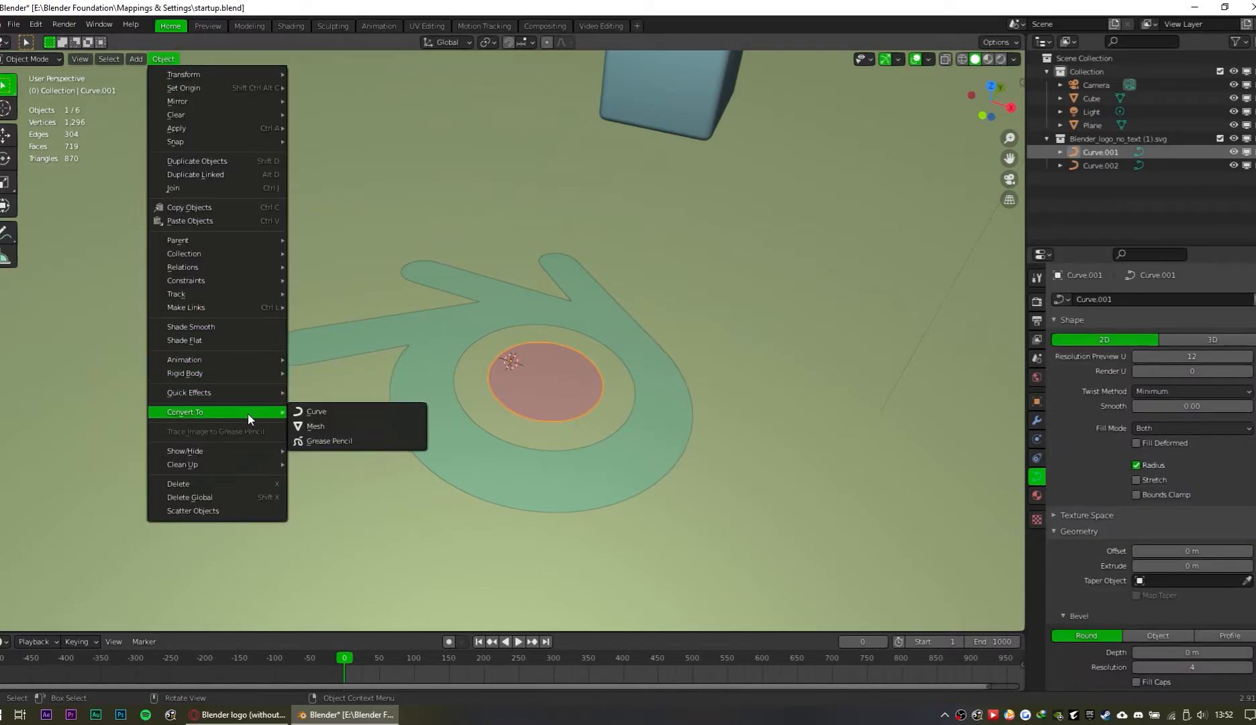
left_click(314, 425)
left_click(467, 342)
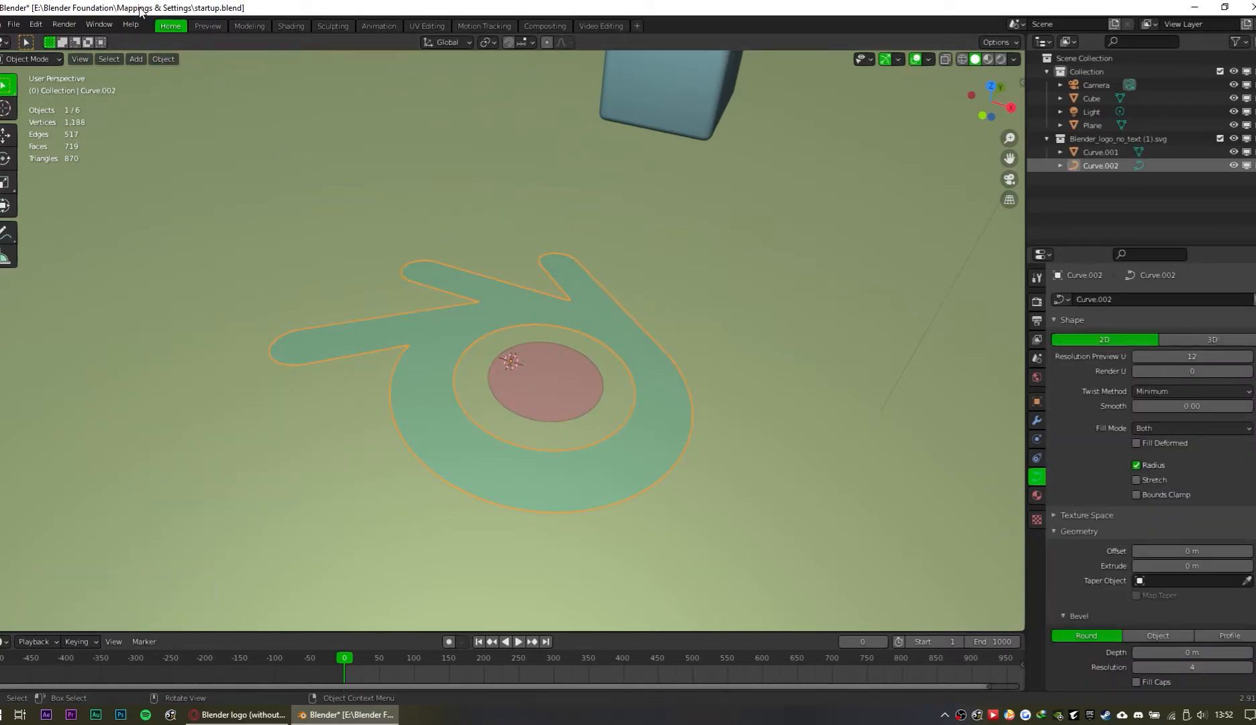
left_click(164, 58)
mouse_move(239, 410)
left_click(363, 425)
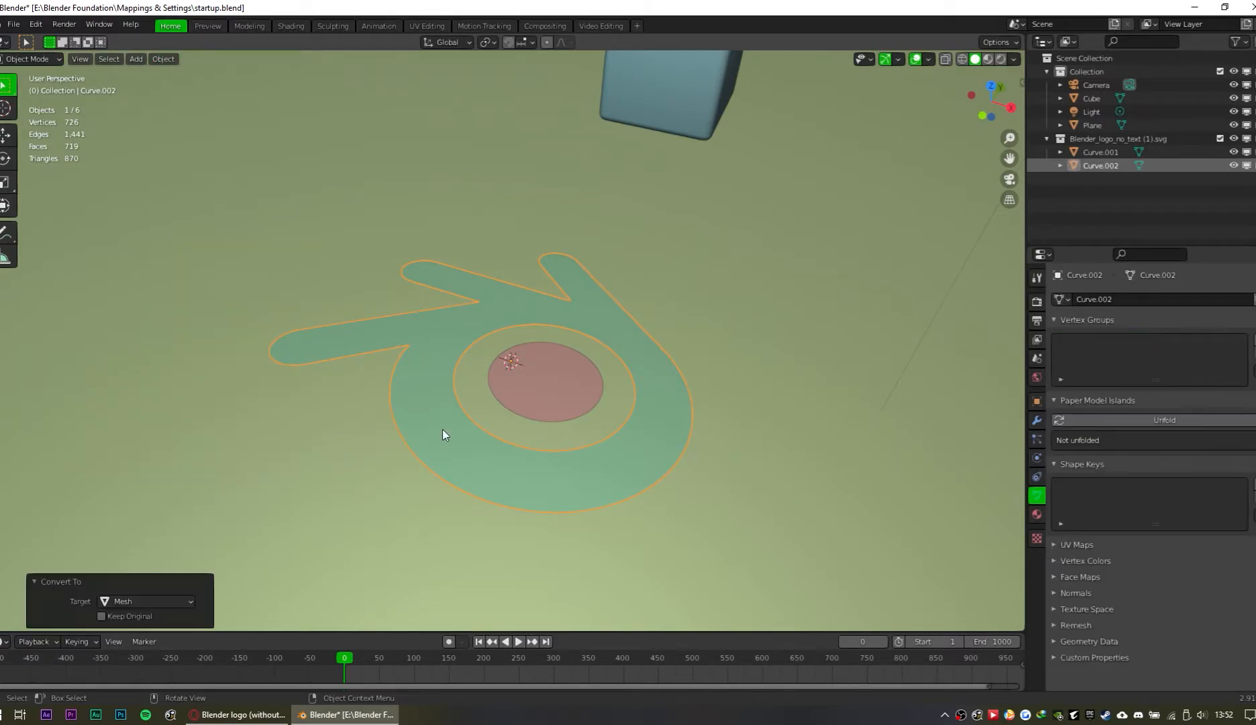
Step: Enter Edit Mode on the inner disc mesh and view it in top orthographic view
left_click(528, 388)
key("Tab")
scroll(557, 457, "up", 6)
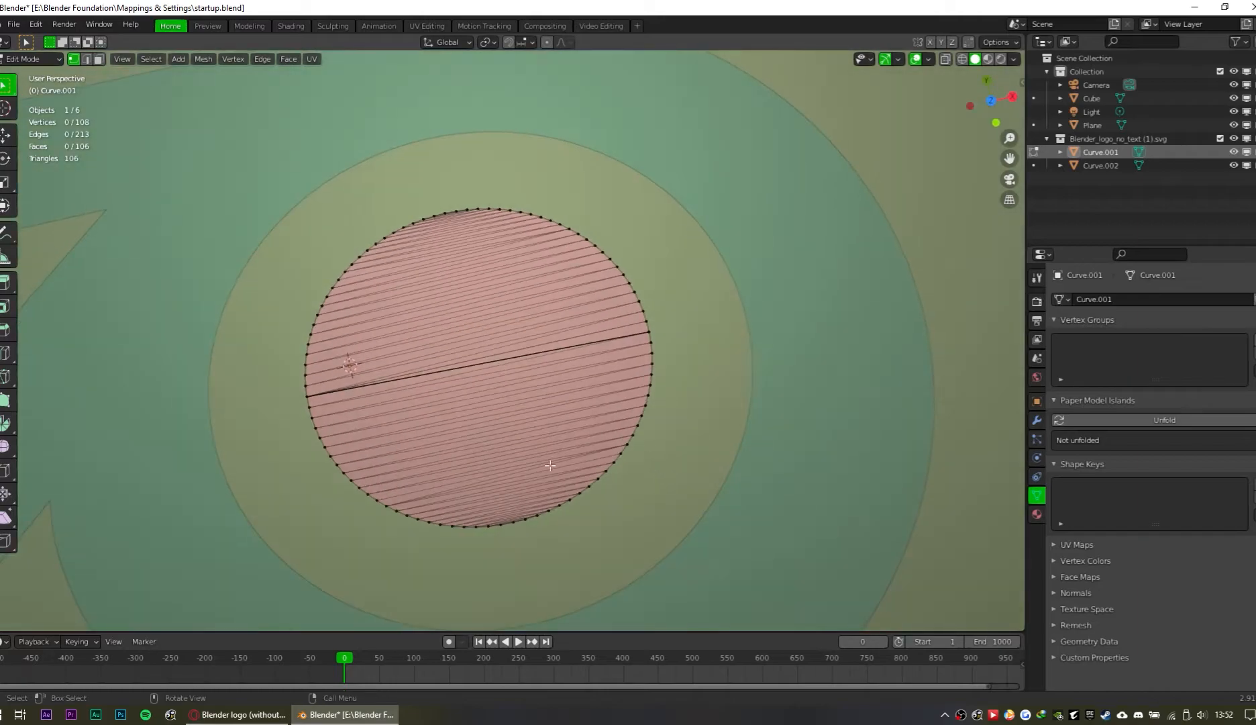
left_click_drag(992, 101, 1021, 107)
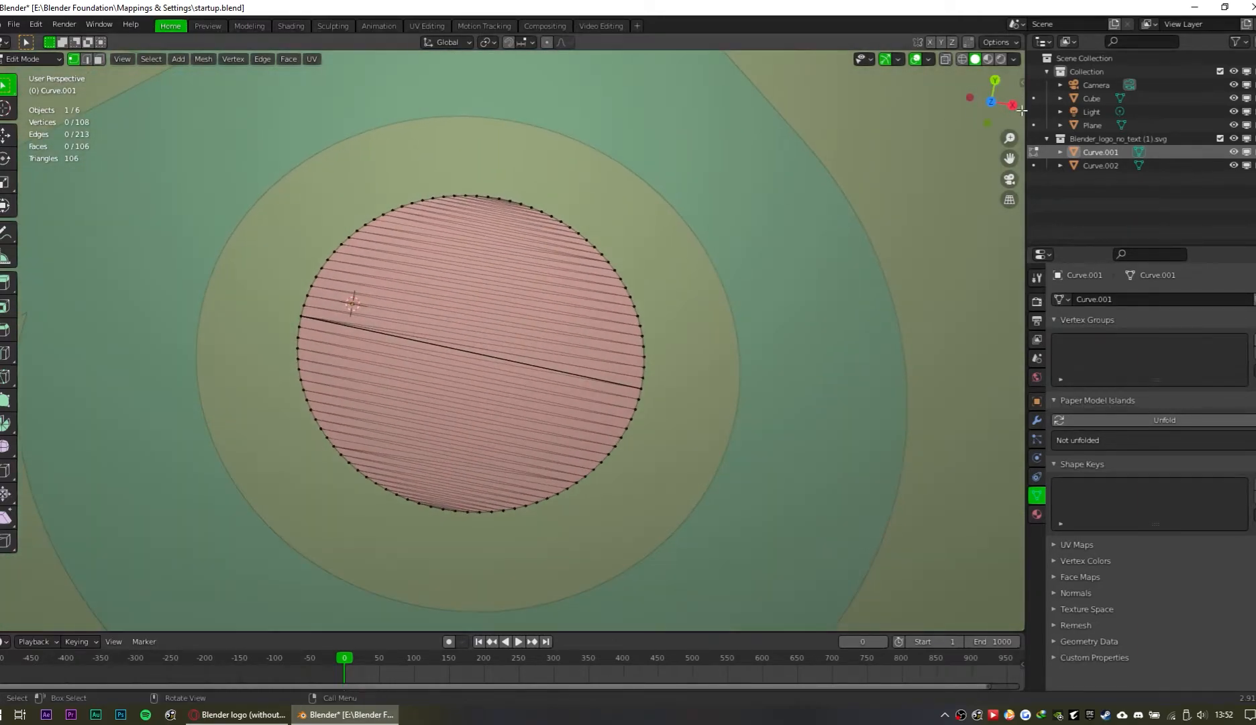
left_click(994, 102)
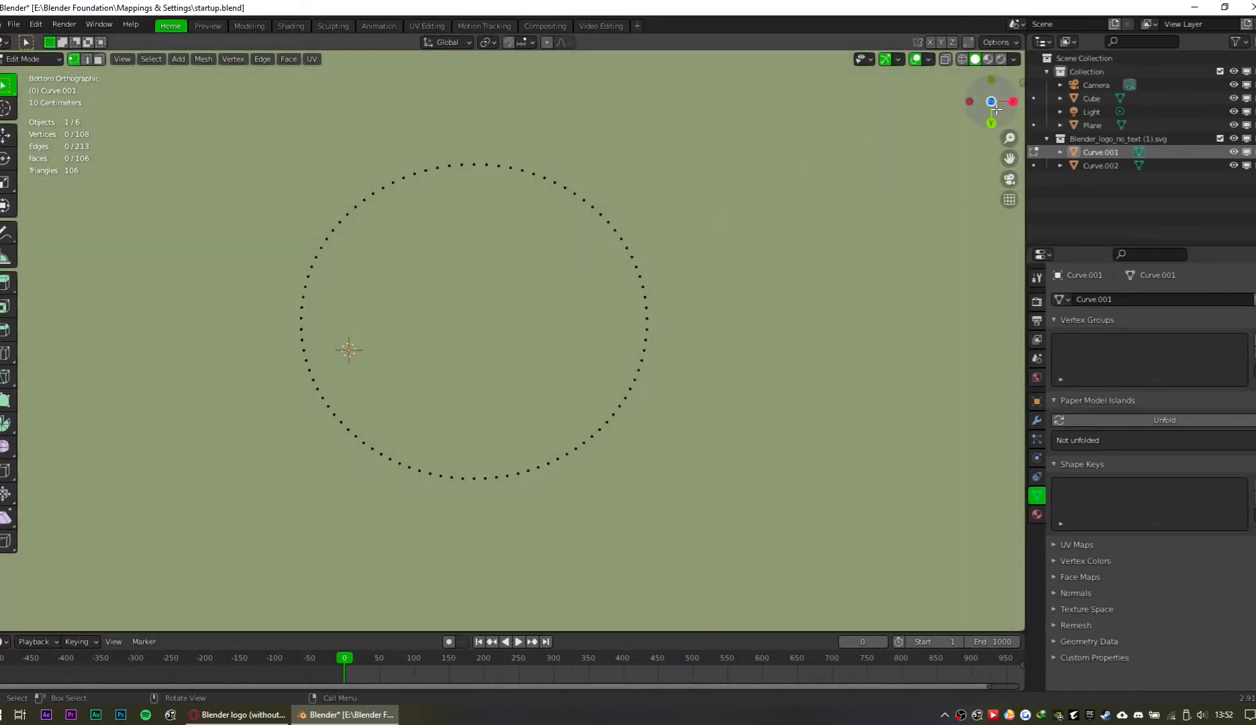
left_click(994, 104)
left_click(993, 99)
scroll(538, 324, "up", 5)
scroll(538, 324, "down", 2)
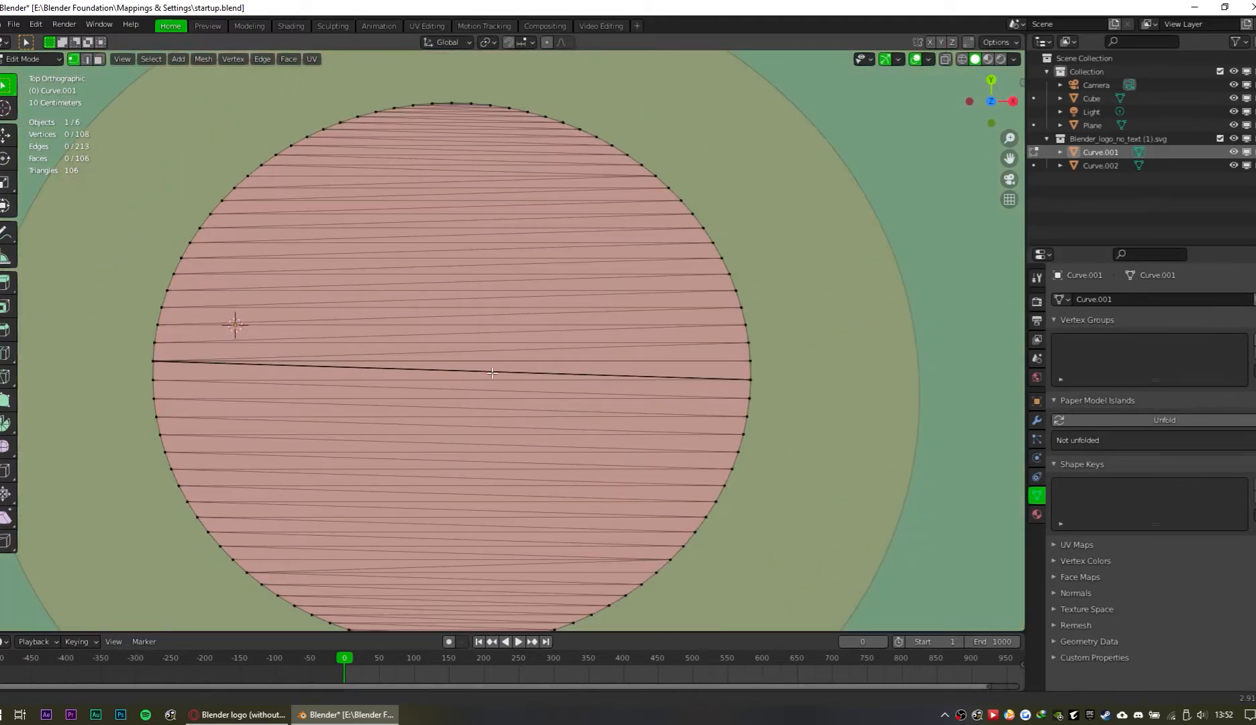
Step: Switch to edge selection and circle-select the interior edges down the middle of the disc with an enlarged brush
key("c")
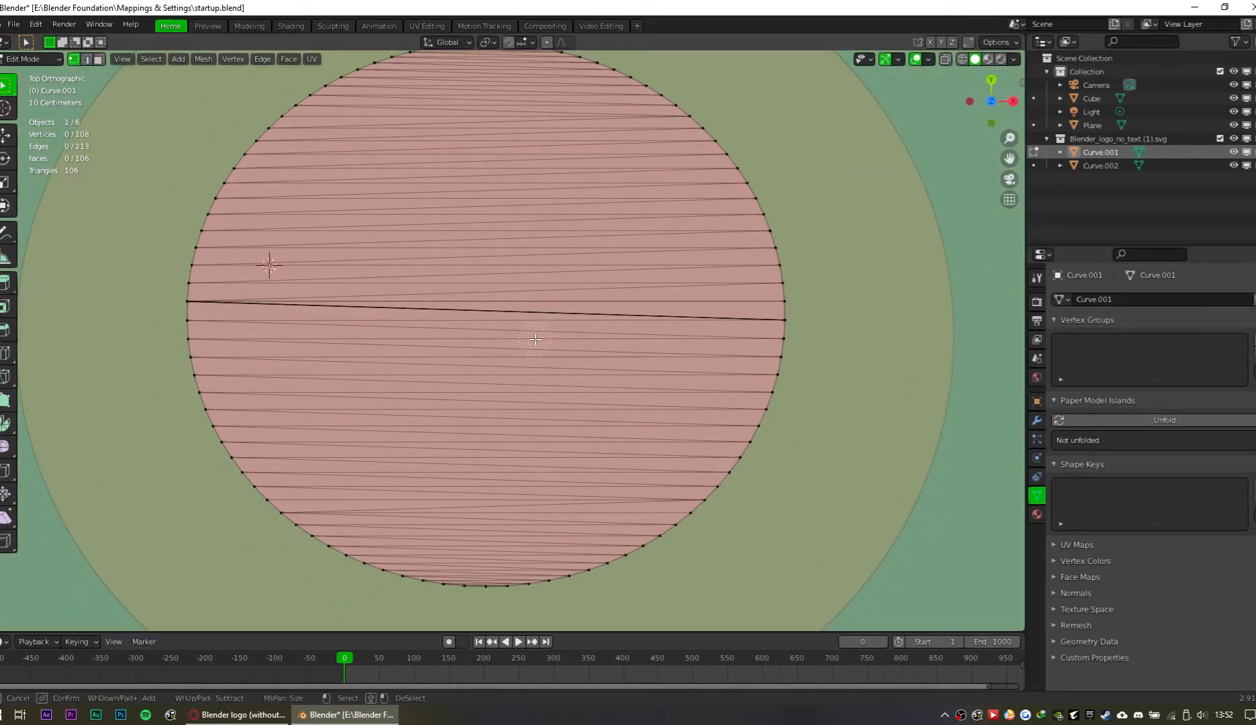
scroll(535, 339, "down", 10)
key("Escape")
left_click(86, 59)
key("c")
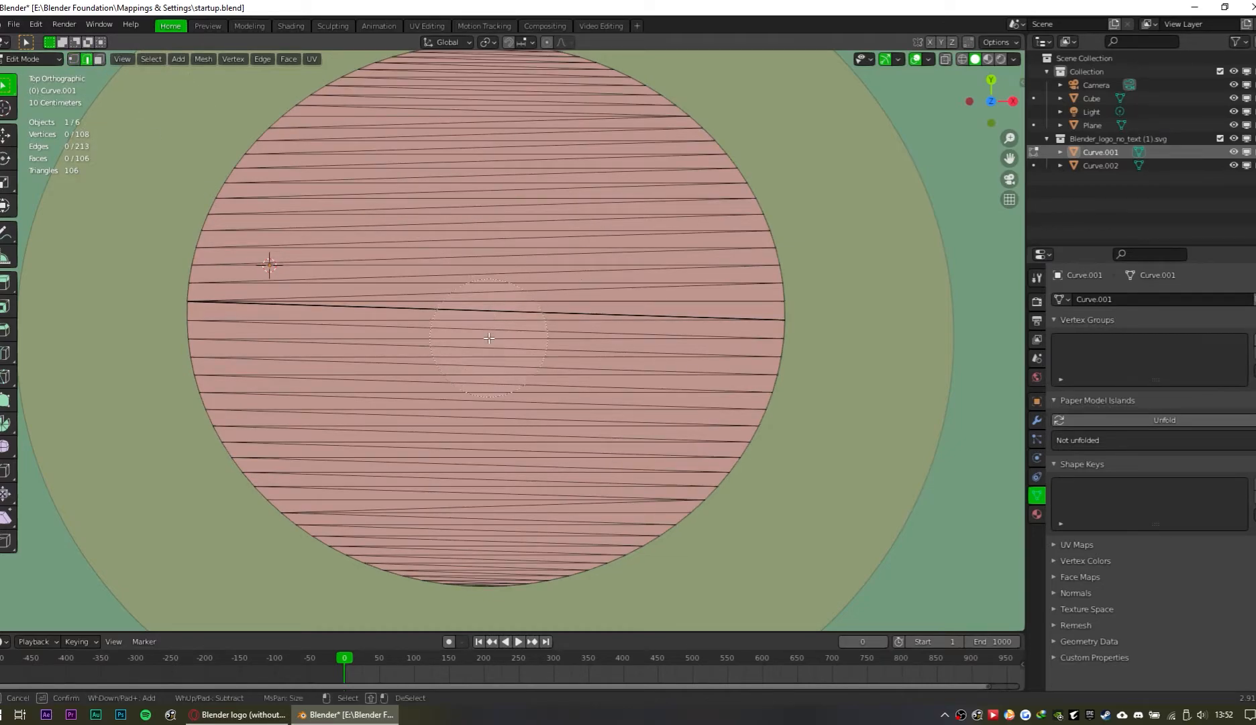
mouse_move(497, 224)
left_mouse_down()
mouse_move(477, 406)
mouse_move(491, 169)
mouse_move(464, 464)
mouse_move(486, 524)
left_mouse_up()
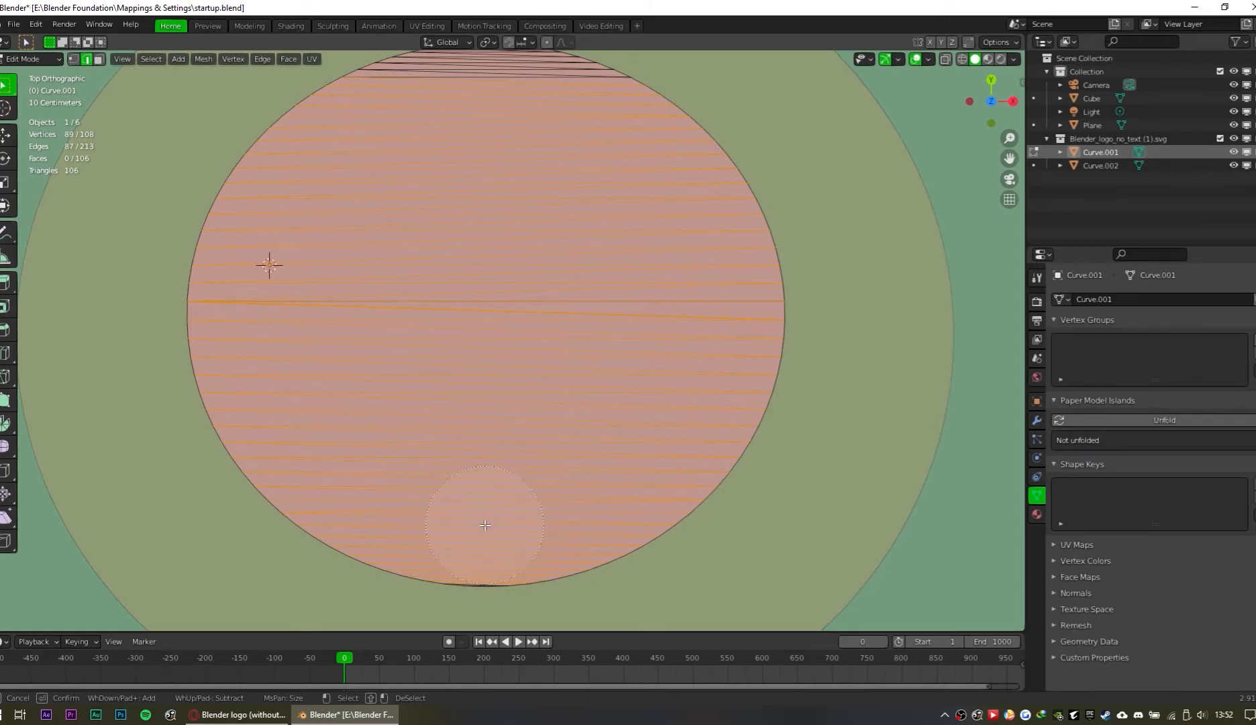
key("Escape")
Step: Add the remaining interior edges near the disc's upper and lower rims to the selection with Circle Select
scroll(536, 460, "up", 8)
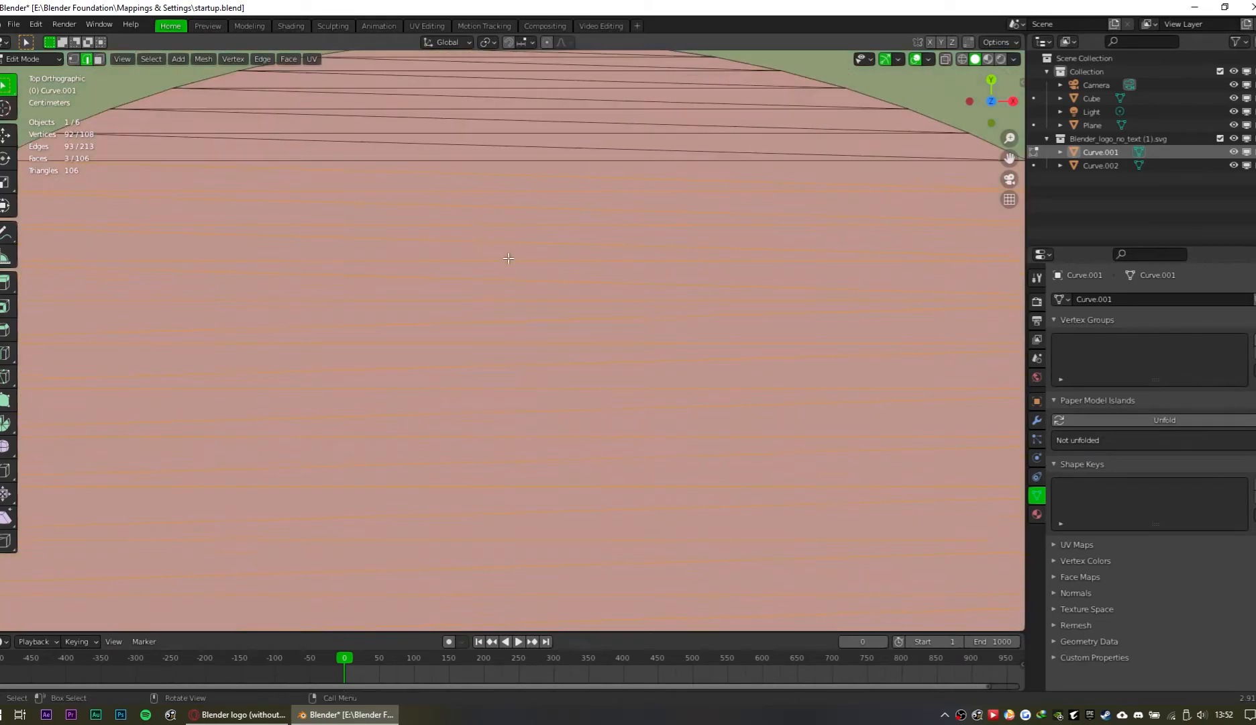
key("c")
left_click_drag(519, 420, 527, 314)
key("Escape")
scroll(525, 314, "down", 6)
middle_click_drag(249, 575, 205, 60, "shift")
scroll(483, 399, "up", 6)
middle_click_drag(519, 221, 533, 393, "shift")
key("c")
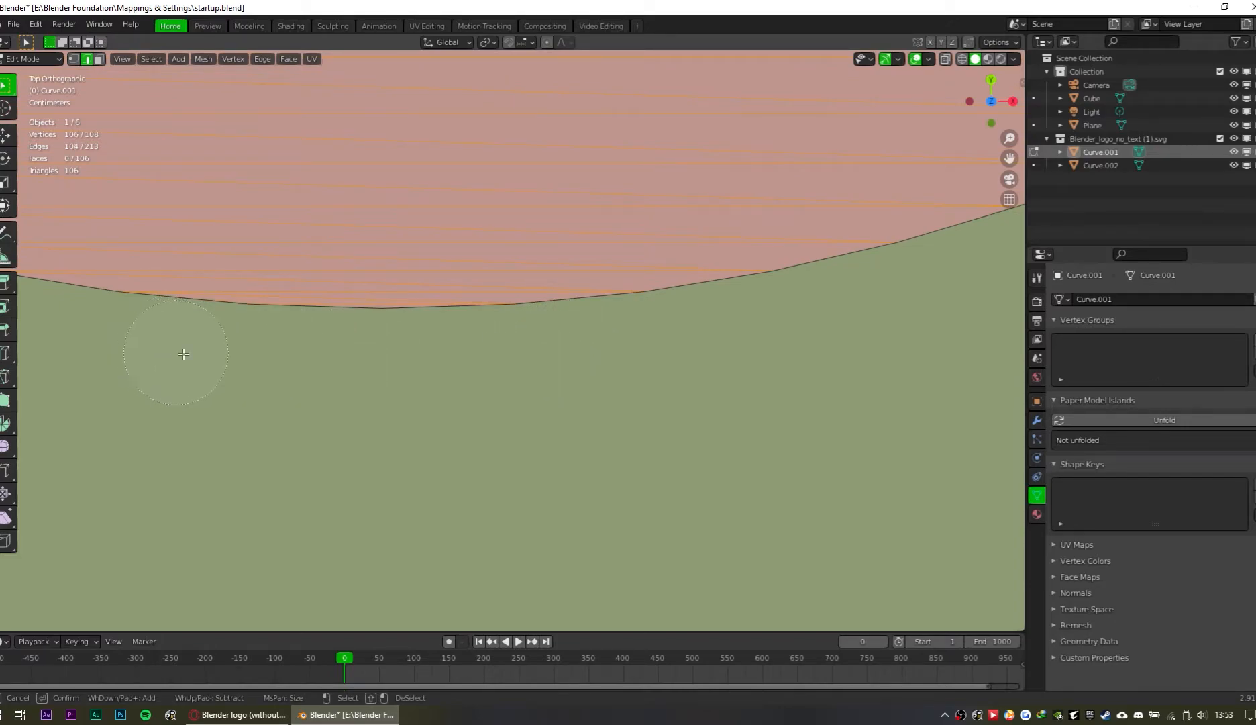
key("Escape")
Step: Delete the selected interior edges across the inner disc
scroll(170, 351, "down", 8)
middle_click_drag(513, 80, 611, 439, "shift")
scroll(612, 376, "down", 4)
middle_click_drag(614, 372, 555, 365, "shift")
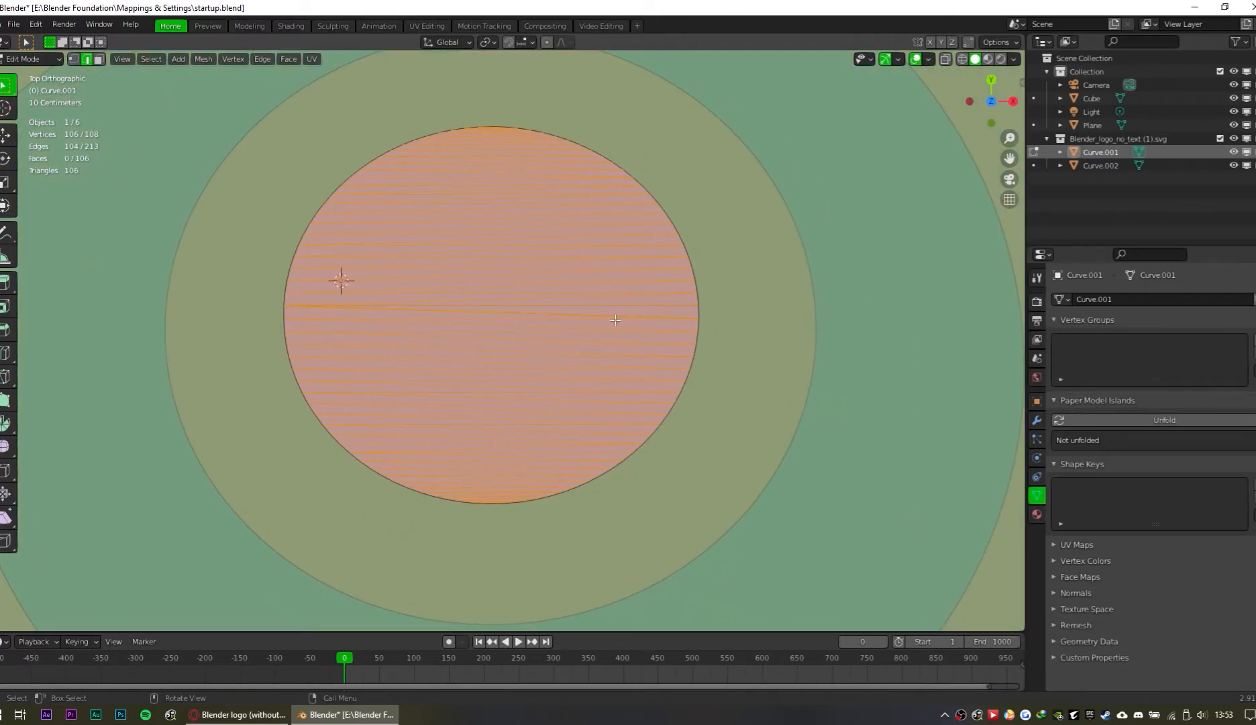
key("x")
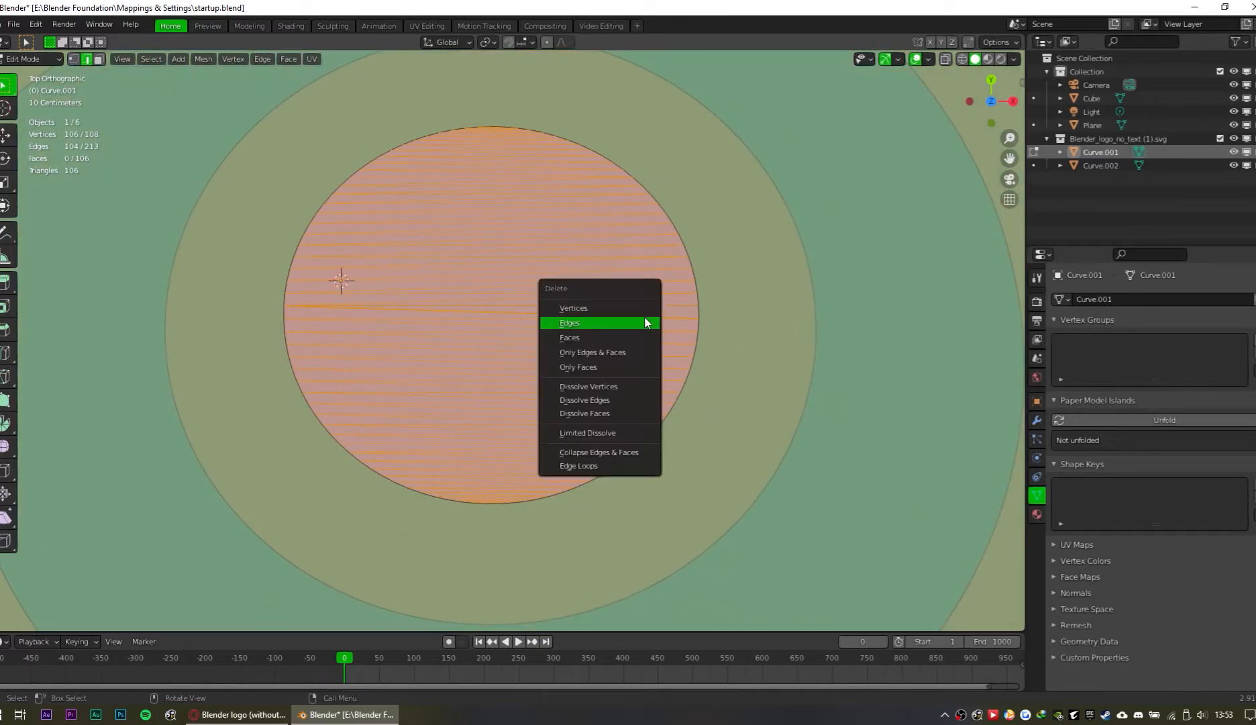
left_click(637, 367)
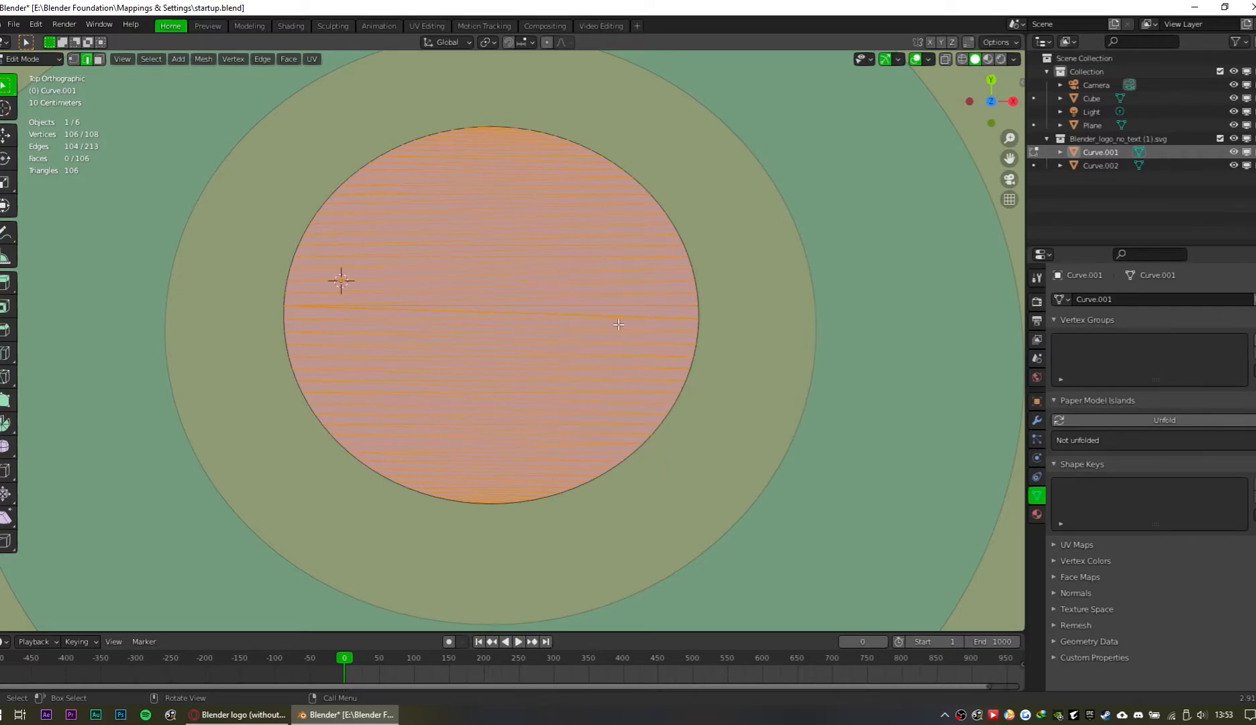
key("x")
left_click(619, 285)
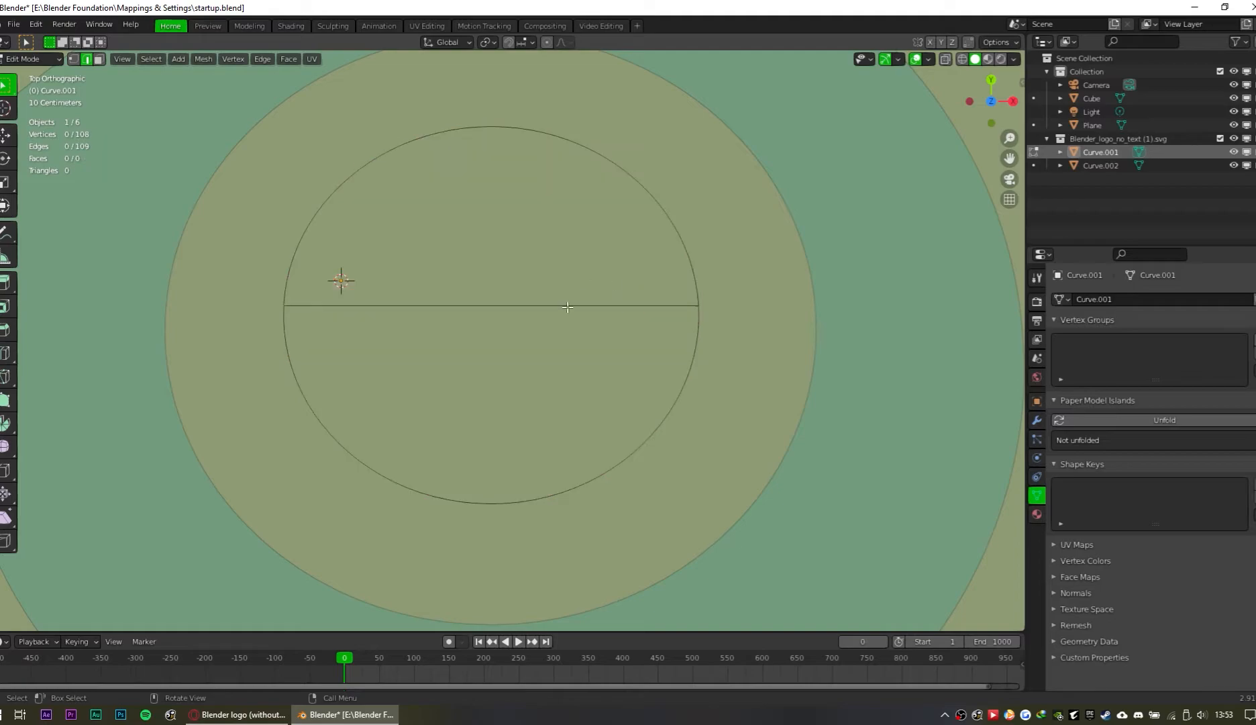
Step: Delete the leftover edge running across the middle of the disc's outline
left_click(443, 304)
key("x")
left_click(444, 295)
Step: Merge the stacked vertices on the disc outline, where the removed crossing edge ended, into one at center
left_click(288, 302, "shift")
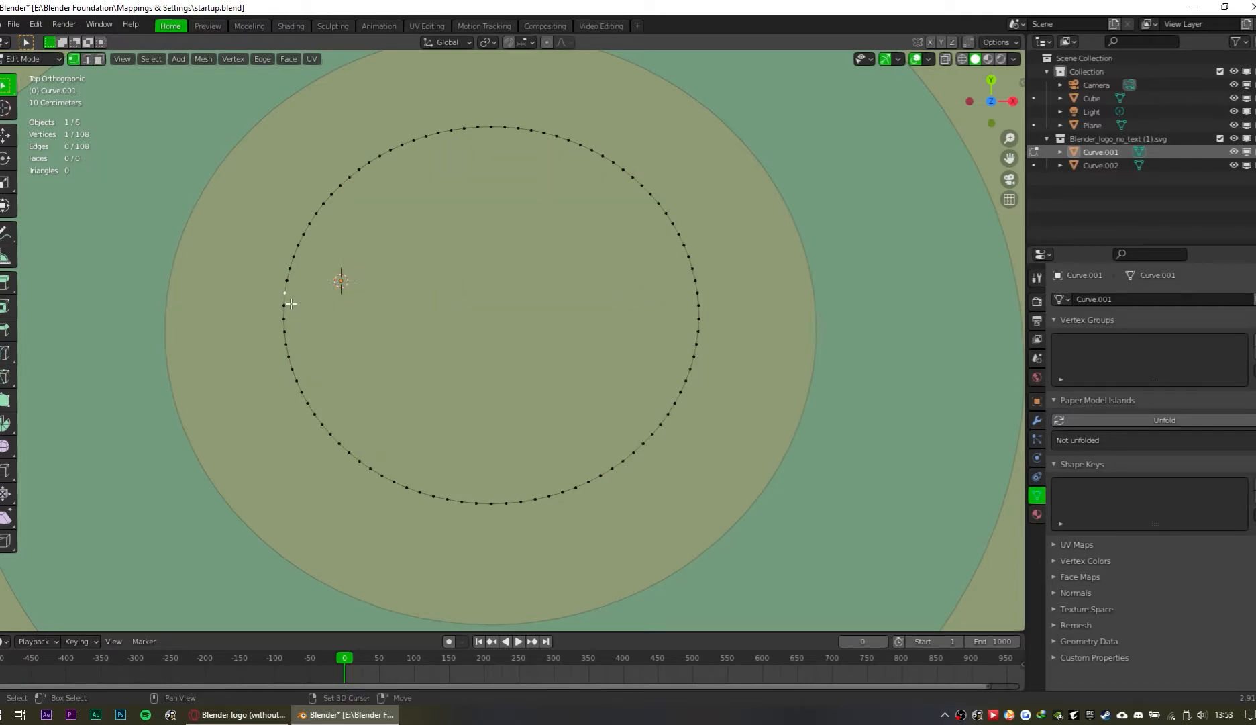
scroll(272, 333, "up", 6)
middle_click_drag(317, 302, 886, 406, "shift")
scroll(352, 320, "up", 6)
middle_click_drag(211, 357, 483, 368, "shift")
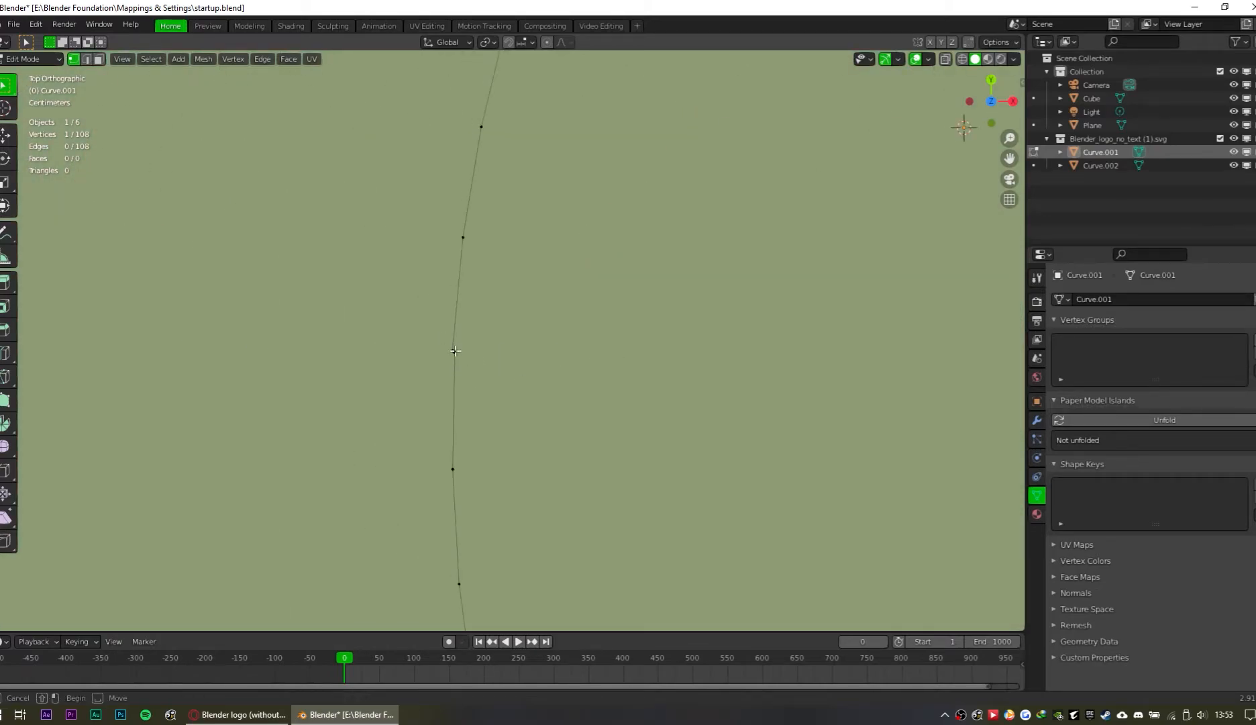
key("alt+z")
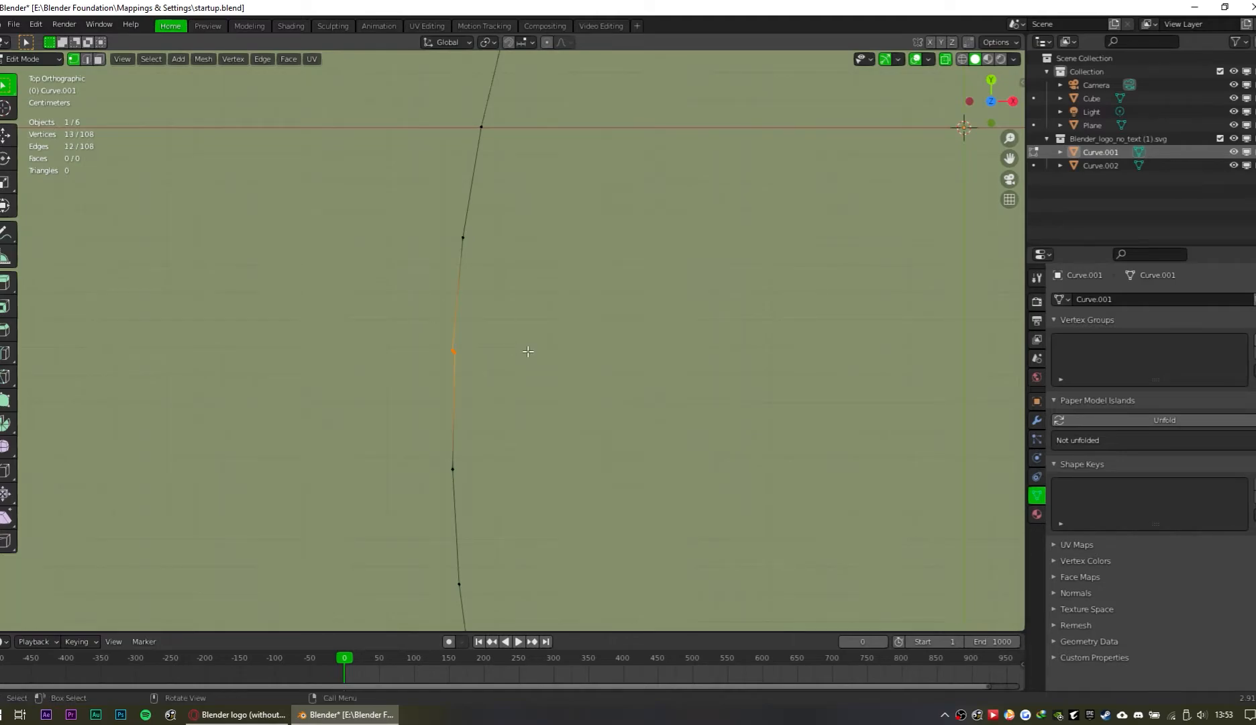
key("m")
left_click(529, 356)
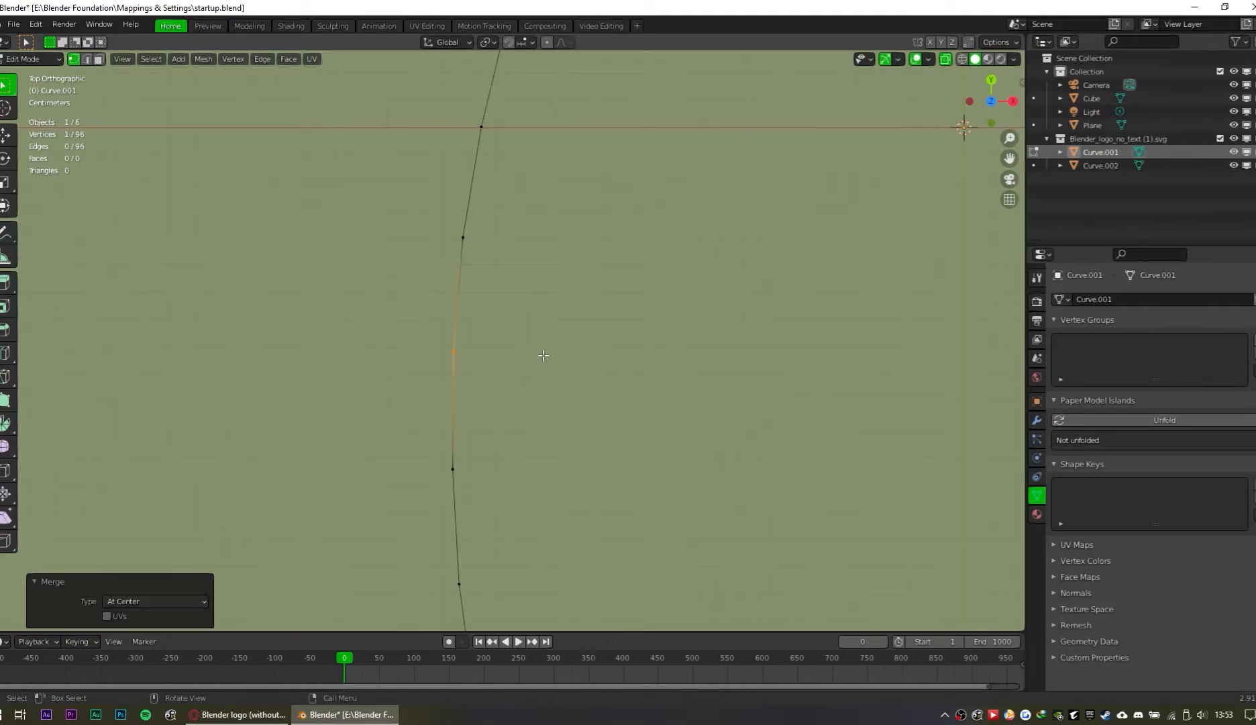
key("alt+z")
scroll(700, 331, "down", 8)
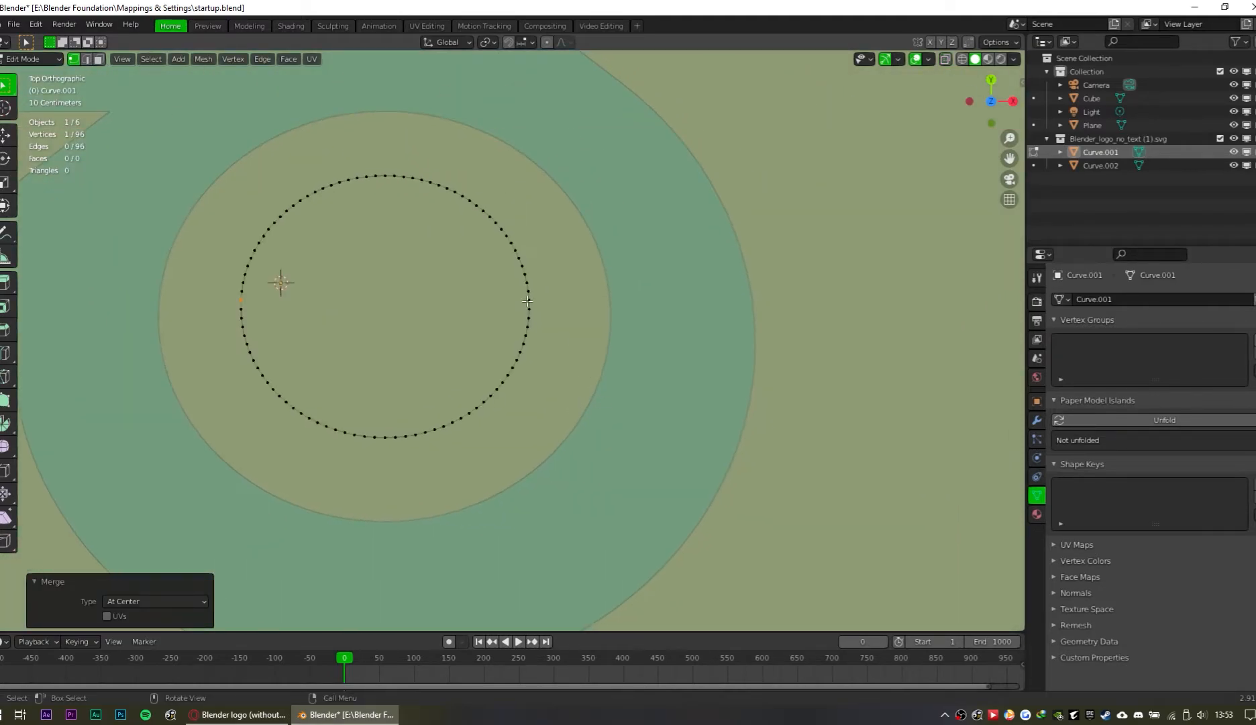
Step: Fill the whole circular outline with a single face and leave Edit Mode on the disc
middle_click_drag(700, 332, 741, 366, "shift")
key("a")
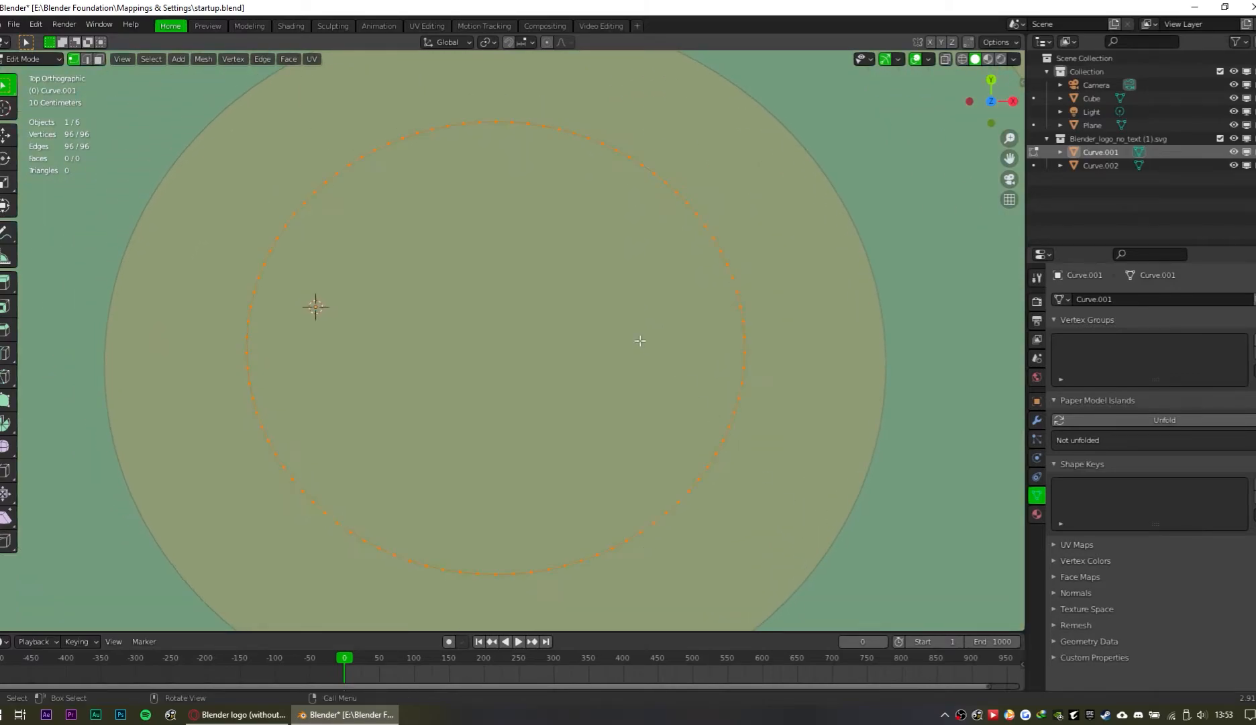
key("f")
key("Tab")
scroll(655, 371, "down", 2)
middle_click_drag(667, 415, 649, 368)
key("Tab")
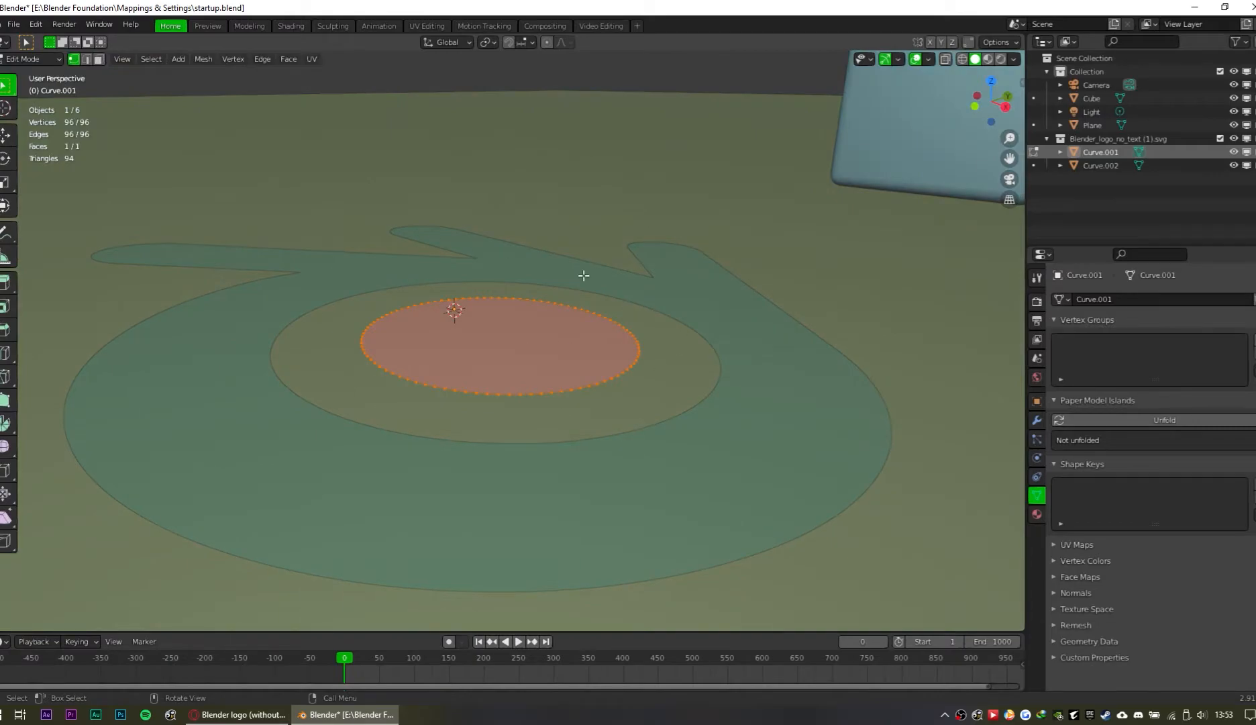
middle_click_drag(482, 360, 401, 387)
key("Tab")
Step: Open the outer logo shape with the ring and three arms for mesh editing in top orthographic view
middle_click_drag(557, 331, 621, 462)
left_click(620, 461)
scroll(588, 420, "down", 2)
key("Tab")
scroll(516, 360, "up", 1)
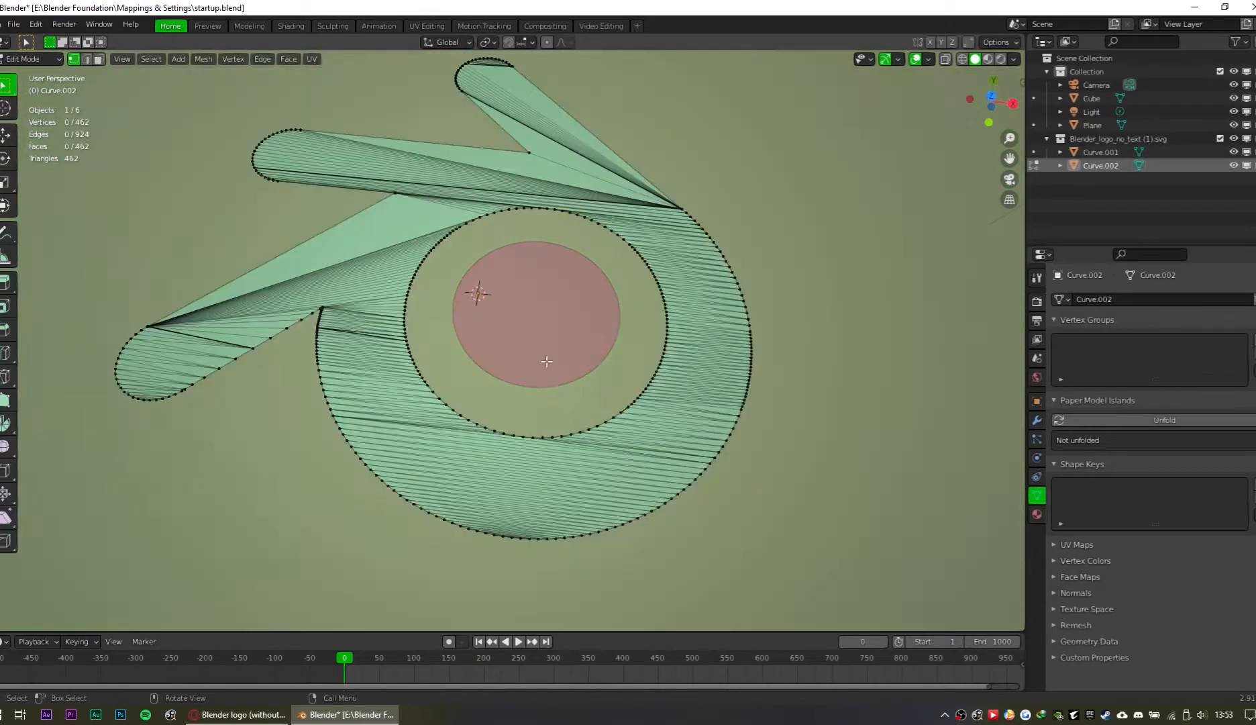
middle_click_drag(378, 352, 505, 384, "shift")
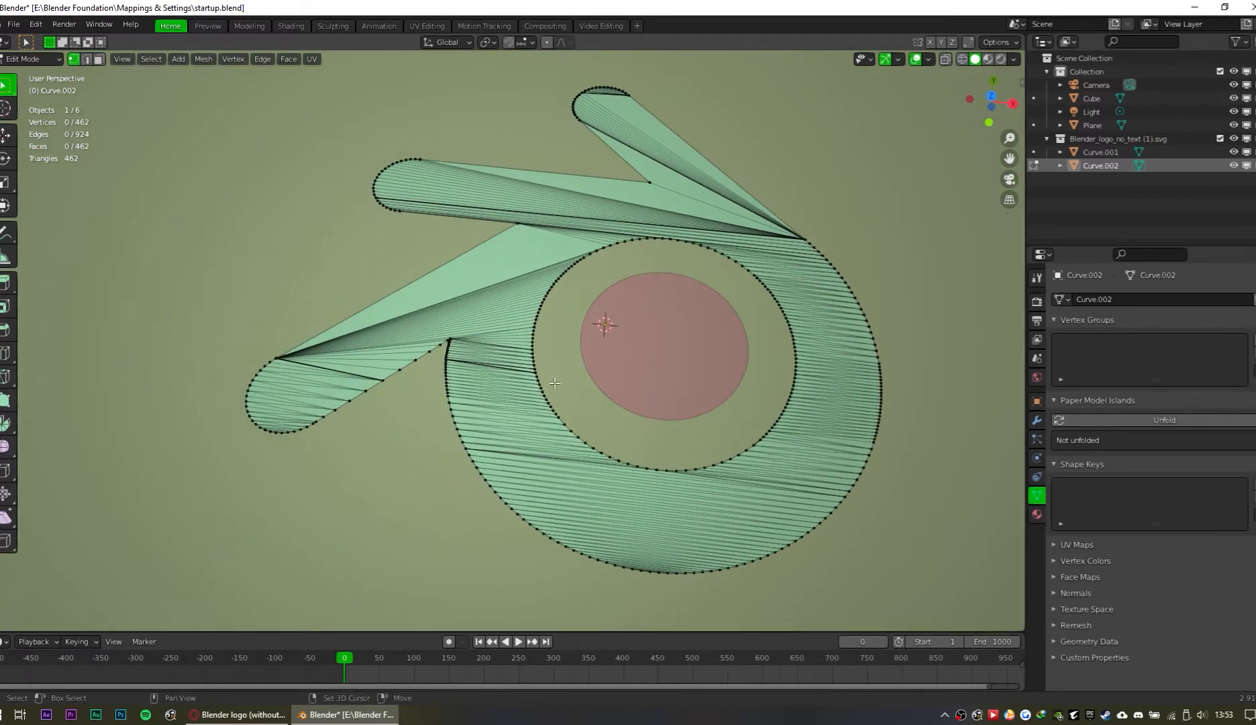
left_click(990, 93)
scroll(516, 281, "down", 2)
Step: Switch to edge selection and circle-select the interior edges across the logo's arms and ring
key("c")
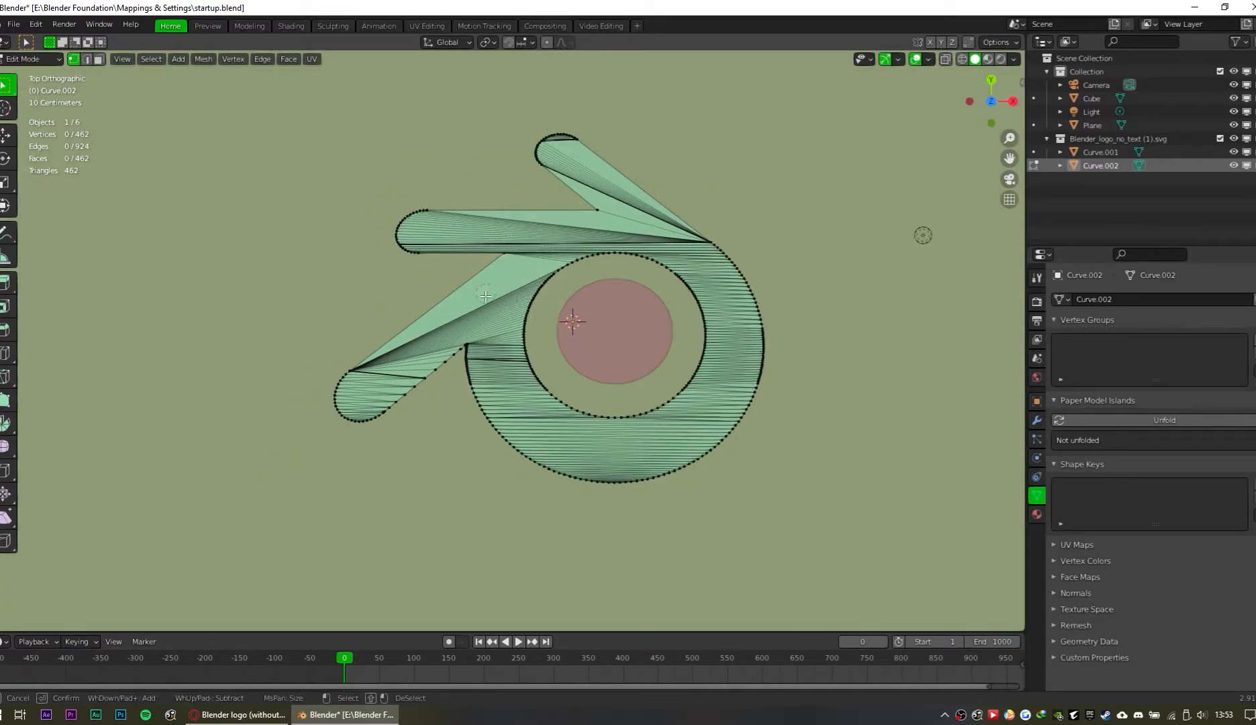
scroll(497, 292, "up", 3)
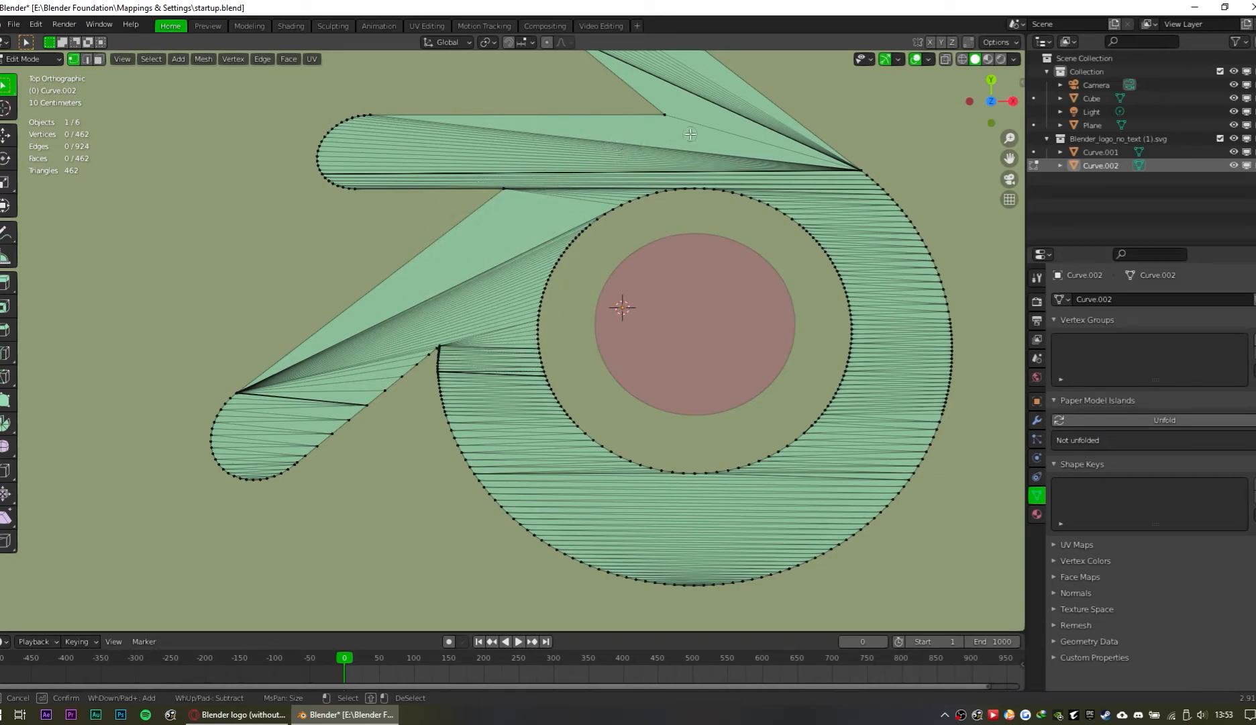
key("Escape")
key("2")
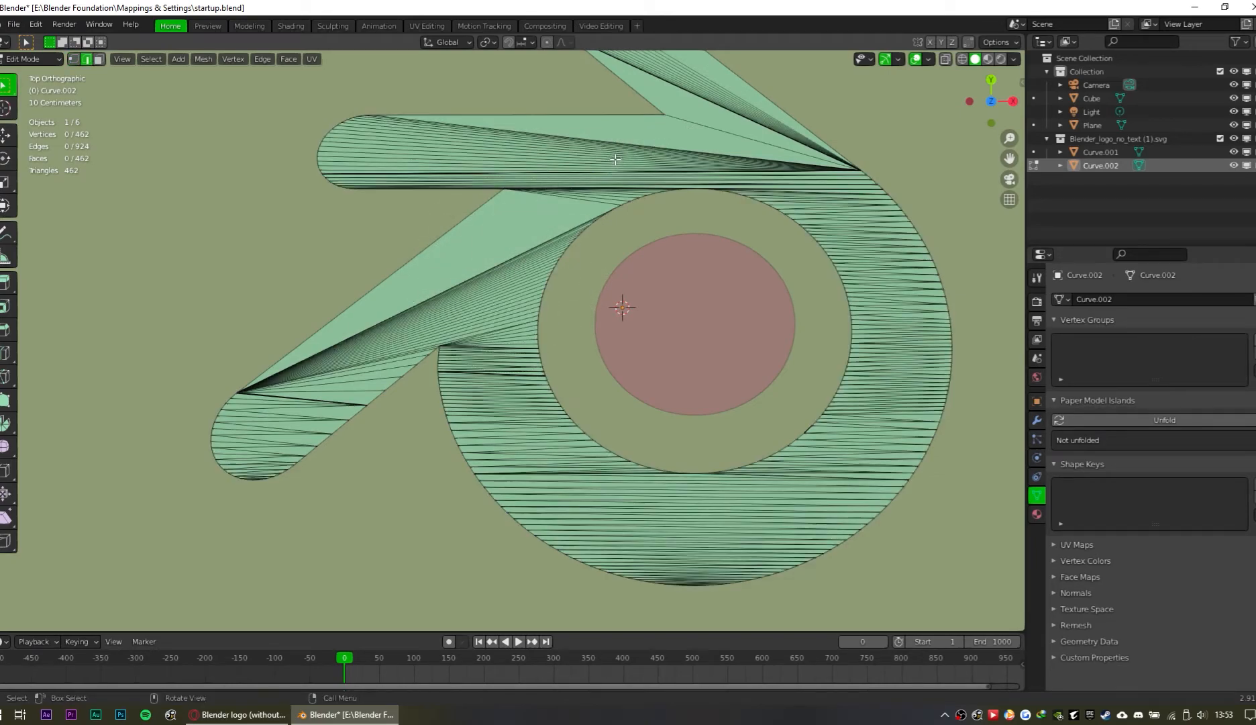
left_click(100, 60)
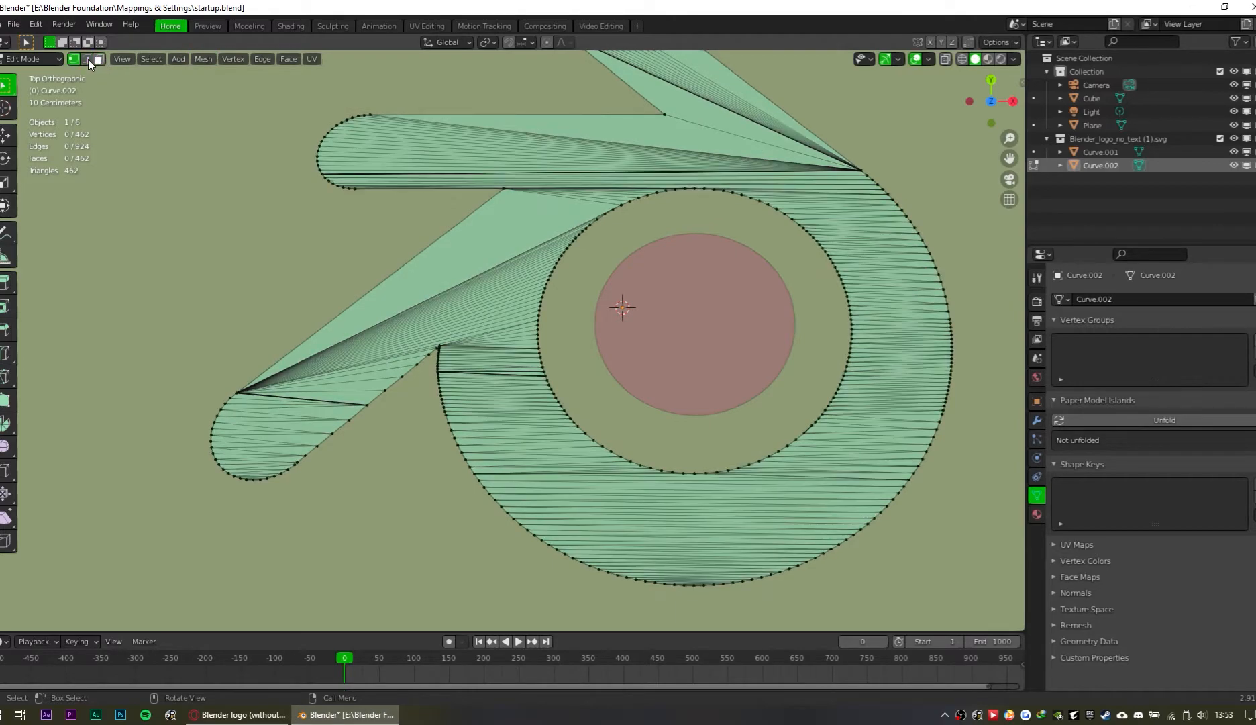
left_click(85, 58)
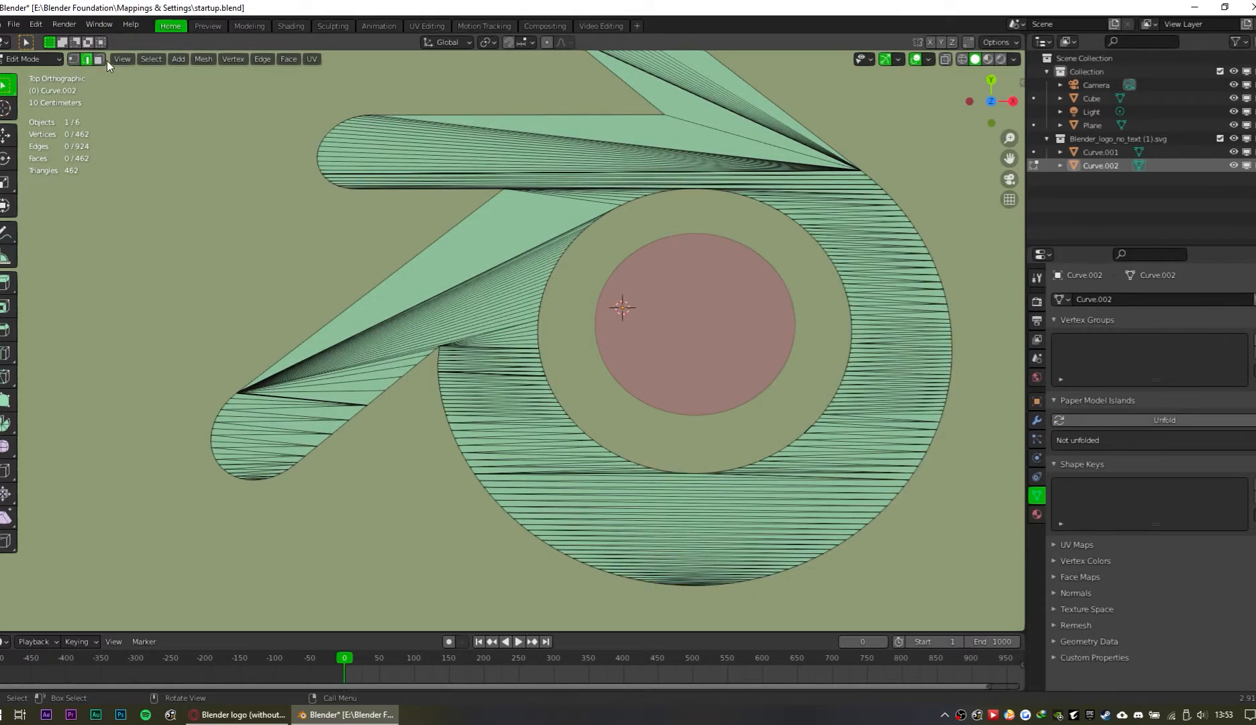
key("c")
mouse_move(637, 128)
left_mouse_down()
mouse_move(624, 161)
mouse_move(539, 221)
mouse_move(487, 311)
mouse_move(510, 403)
mouse_move(691, 517)
mouse_move(872, 443)
mouse_move(881, 290)
mouse_move(832, 194)
mouse_move(700, 82)
left_mouse_up()
left_click_drag(359, 370, 263, 463)
right_click(258, 470)
Step: Deselect the outline edges caught at the rounded tip of the lower arm with Circle Select
scroll(257, 470, "up", 7)
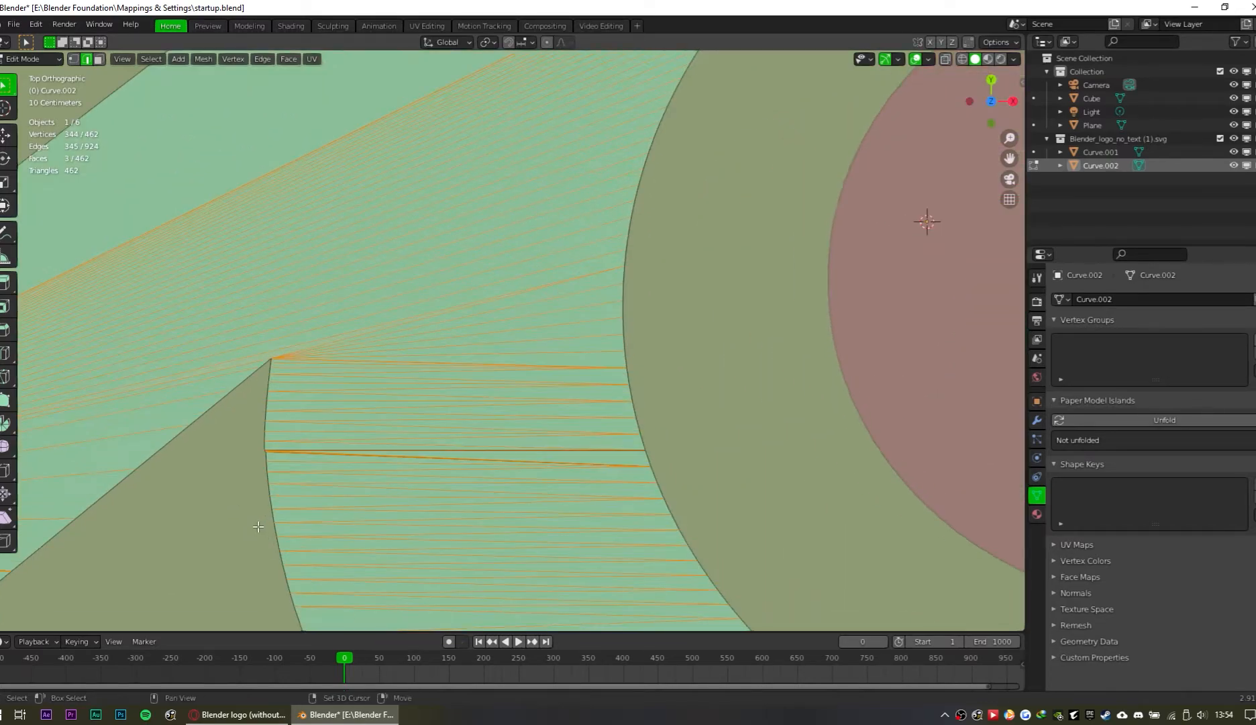
middle_click_drag(258, 470, 820, 128, "shift")
middle_click_drag(310, 462, 609, 320, "shift")
scroll(450, 408, "up", 11)
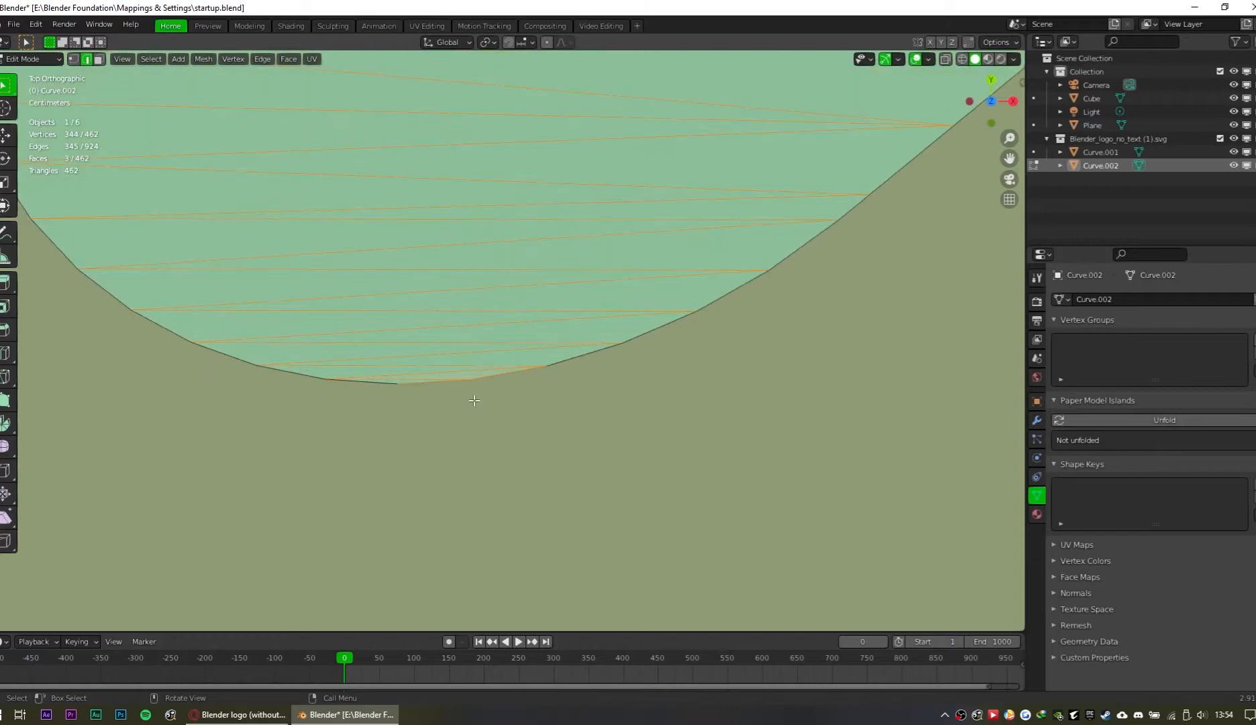
key("c")
left_click(310, 441, "shift")
left_click(458, 433, "shift")
right_click(314, 434)
key("c")
left_click_drag(303, 438, 306, 448)
right_click(445, 361)
Step: Examine the densely packed edges on the lower arm and the neighbouring ring for interior edges missing from the selection
scroll(520, 333, "down", 8)
middle_click_drag(526, 255, 497, 577, "shift")
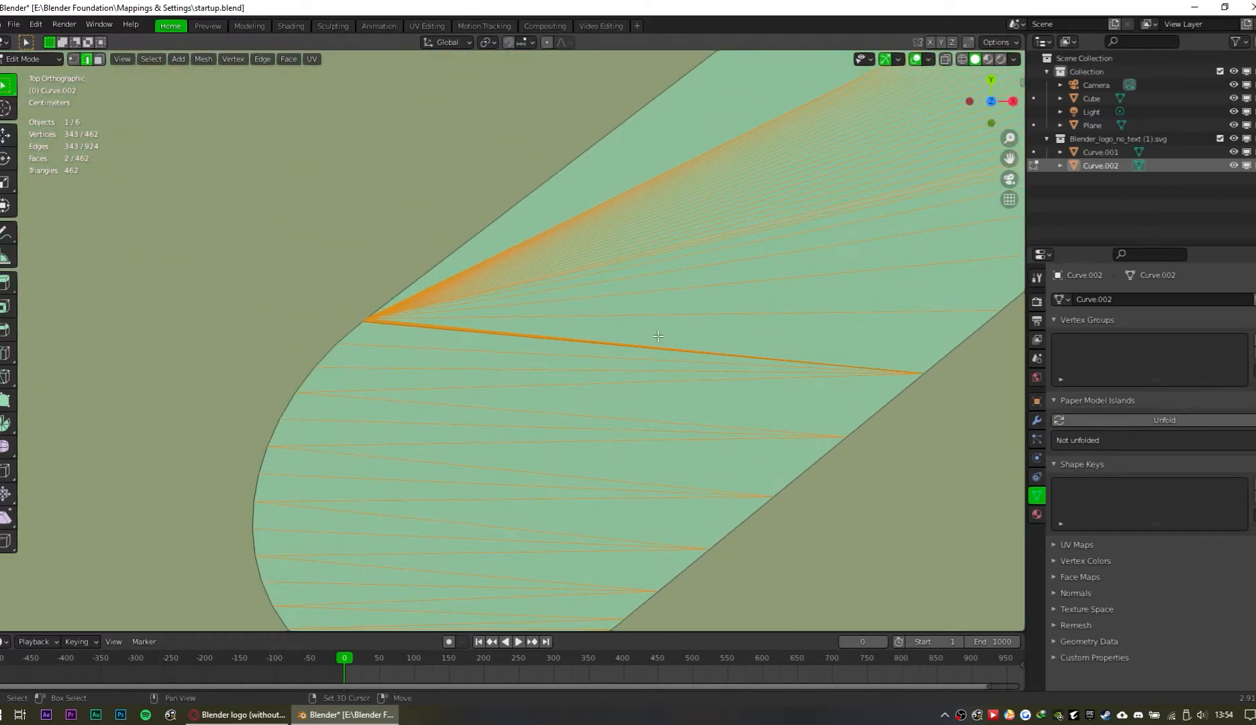
scroll(501, 341, "down", 4)
middle_click_drag(524, 379, 833, 300, "shift")
scroll(352, 419, "up", 7)
scroll(321, 357, "up", 4)
middle_click_drag(321, 356, 792, 344, "shift")
scroll(360, 327, "up", 4)
middle_click_drag(361, 332, 810, 375, "shift")
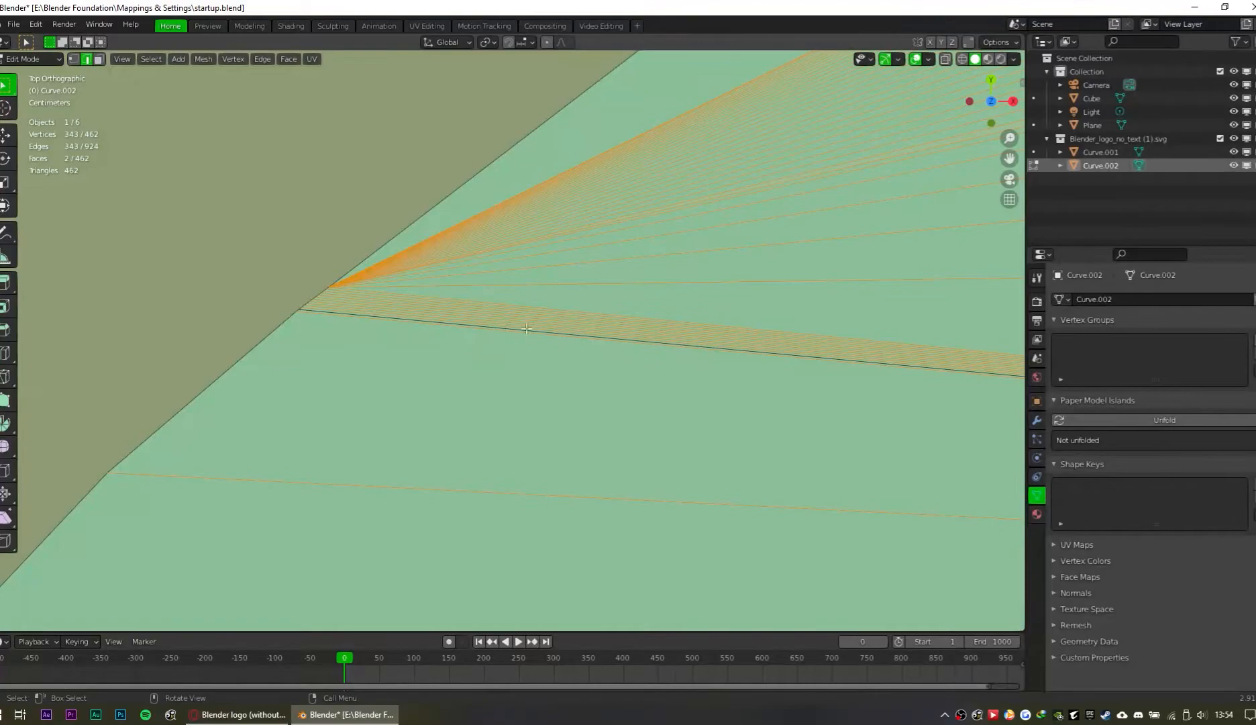
scroll(520, 336, "up", 3)
middle_click_drag(520, 336, 193, 262, "shift")
middle_click_drag(372, 375, 637, 420, "shift")
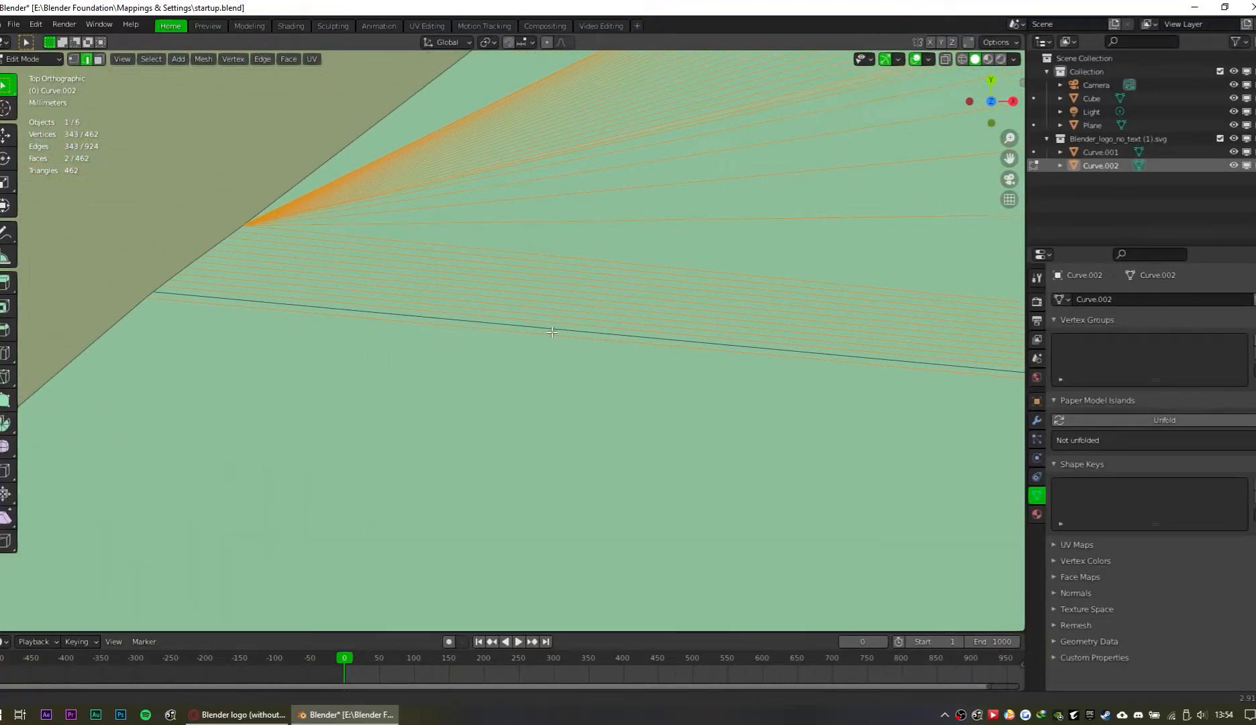
scroll(747, 314, "down", 8)
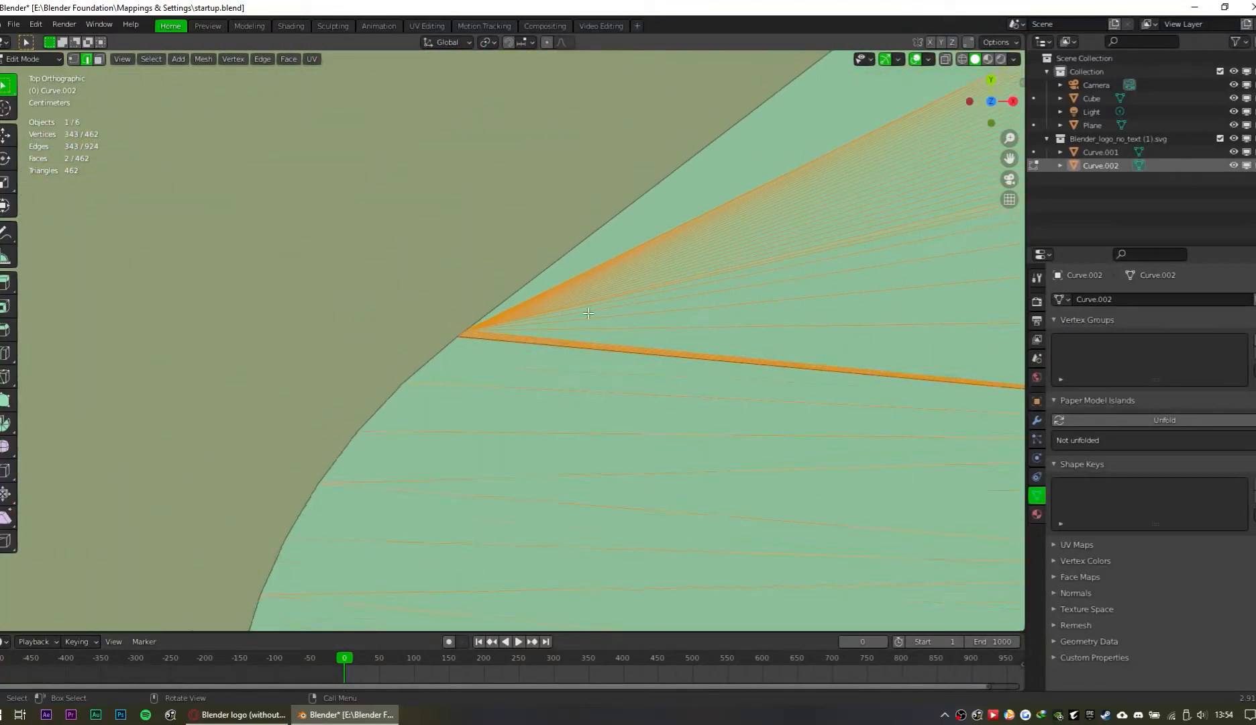
middle_click_drag(811, 336, 635, 357, "shift")
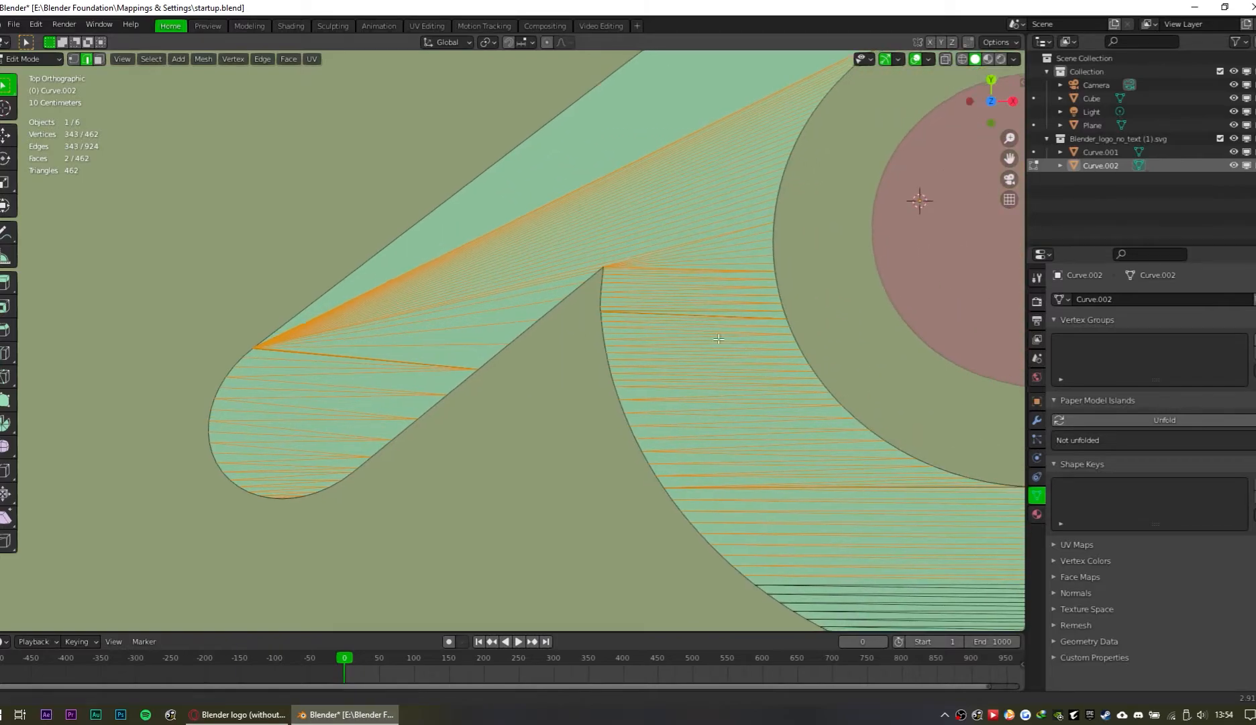
middle_click_drag(730, 343, 579, 274, "shift")
middle_click_drag(521, 189, 729, 311, "shift")
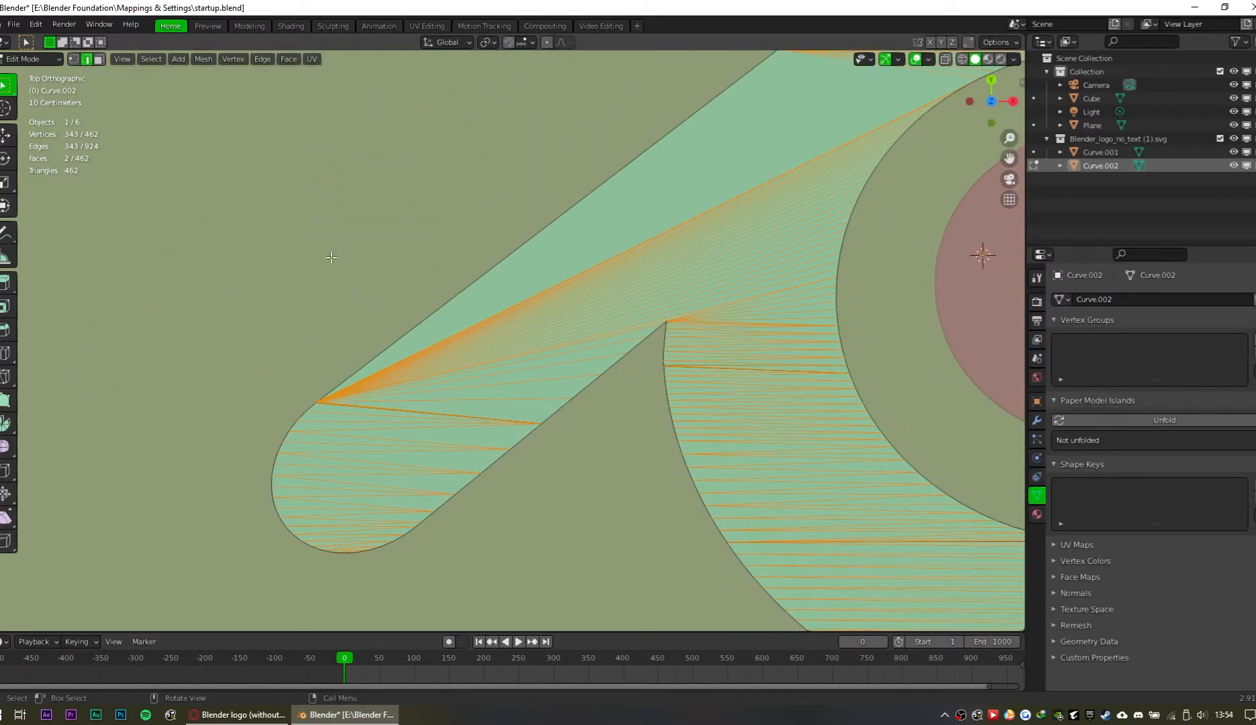
Step: Enable X-ray and circle-select the missed interior edges across the lower arm
key("alt+z")
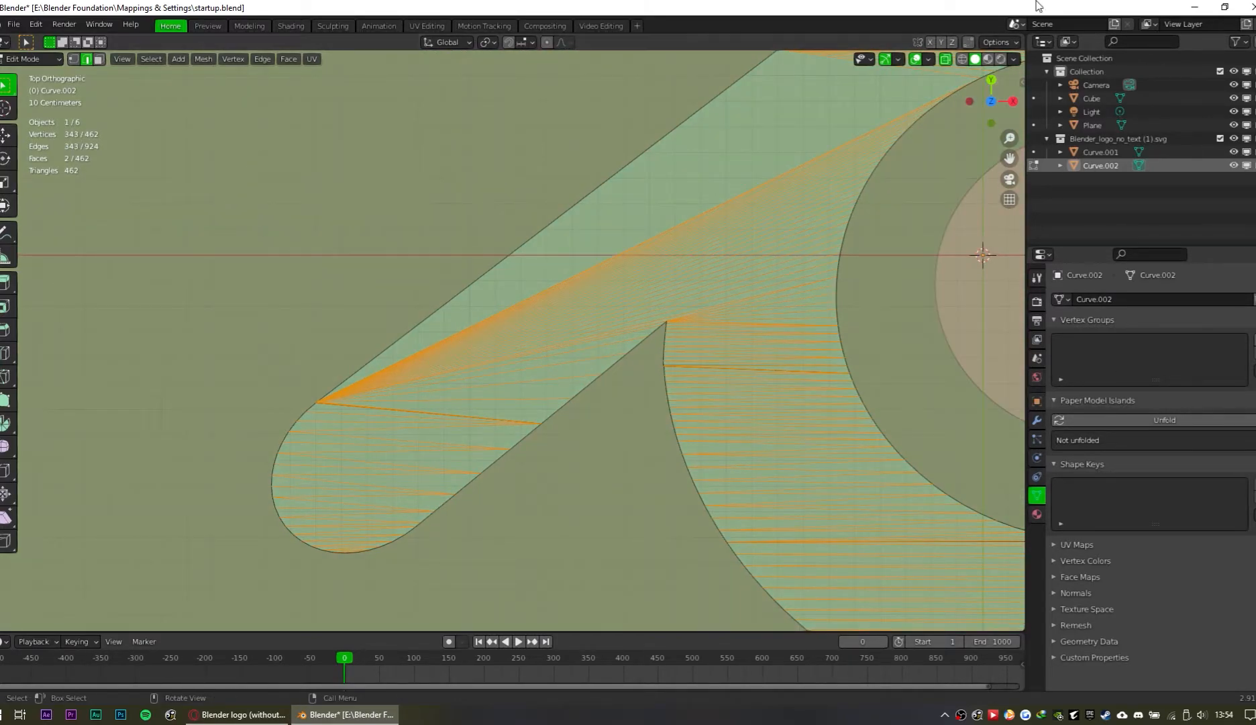
left_click(946, 61)
left_click(946, 61)
key("c")
left_click(426, 416)
right_click(840, 462)
Step: Circle-select the remaining interior edges across the lower ring and where the lower and middle arms join it
middle_click_drag(841, 463, 607, 346, "shift")
key("c")
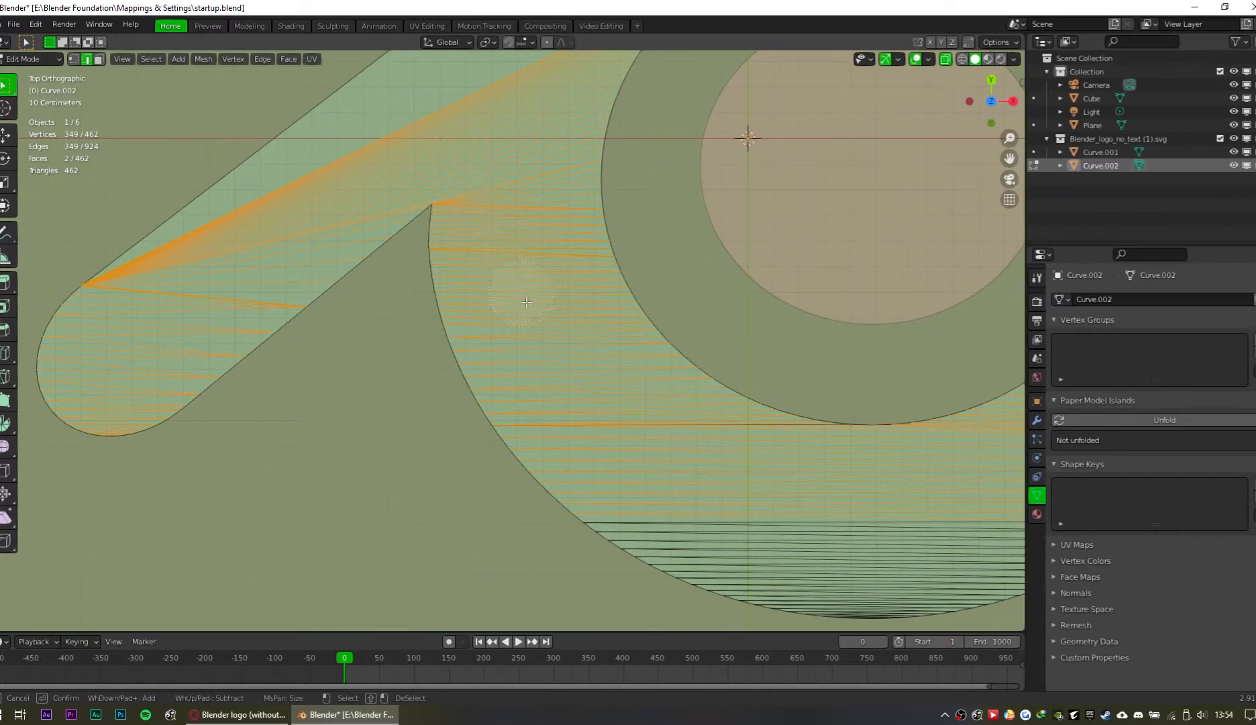
mouse_move(685, 481)
left_mouse_down()
mouse_move(839, 524)
mouse_move(881, 583)
left_mouse_up()
right_click(881, 582)
mouse_move(626, 175)
middle_mouse_down("shift")
mouse_move(586, 449)
mouse_move(546, 488)
middle_mouse_up("shift")
key("c")
left_click_drag(543, 260, 570, 240)
right_click(572, 239)
middle_click_drag(892, 137, 493, 149, "shift")
key("c")
right_click(726, 416)
middle_click_drag(732, 558, 834, 85, "shift")
key("c")
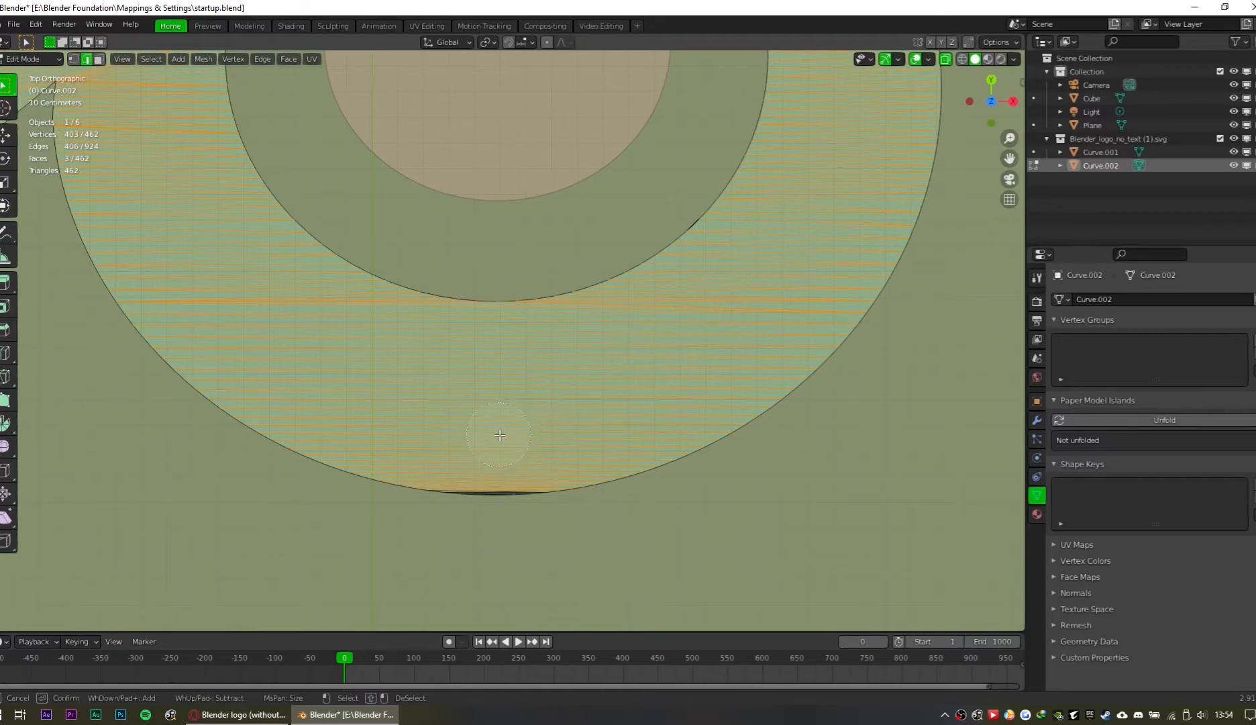
right_click(499, 434)
Step: Add the last interior edges at the ring's lowest point to the selection with Circle Select
scroll(498, 434, "up", 1)
middle_click_drag(498, 435, 506, 152, "shift")
scroll(507, 151, "up", 7)
middle_click_drag(505, 203, 551, 485, "shift")
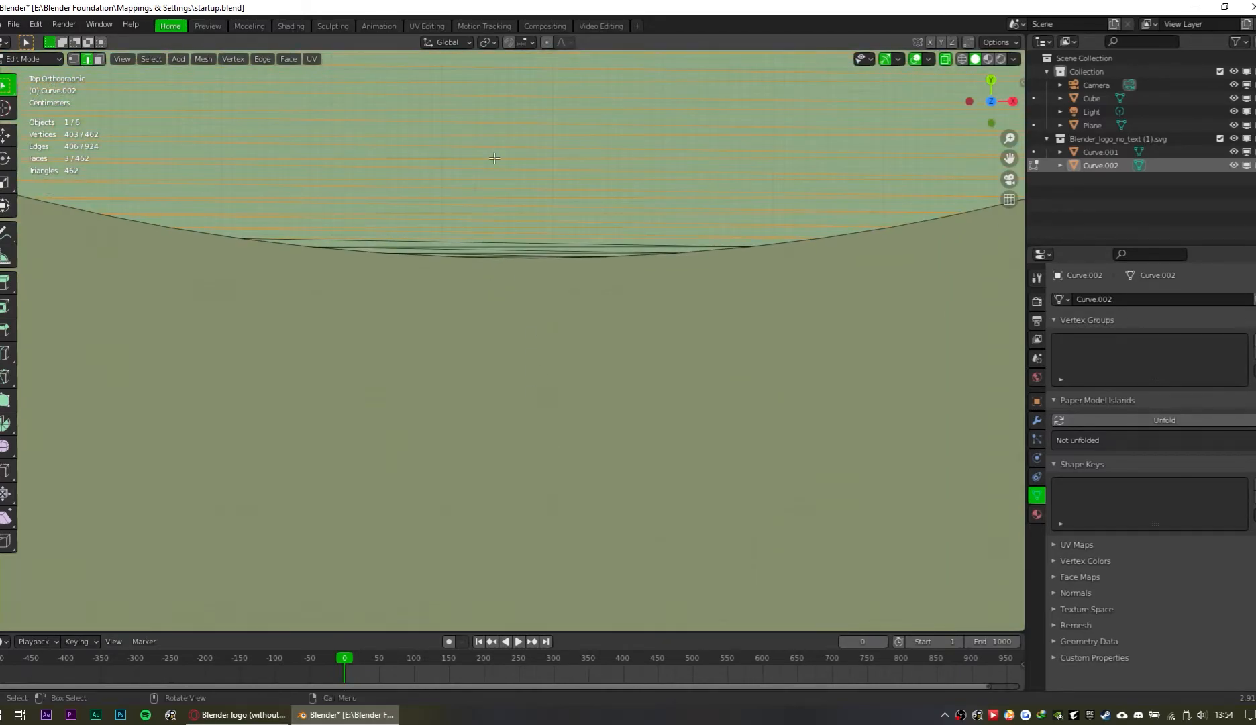
middle_click_drag(494, 158, 522, 294, "shift")
scroll(565, 374, "up", 3)
key("c")
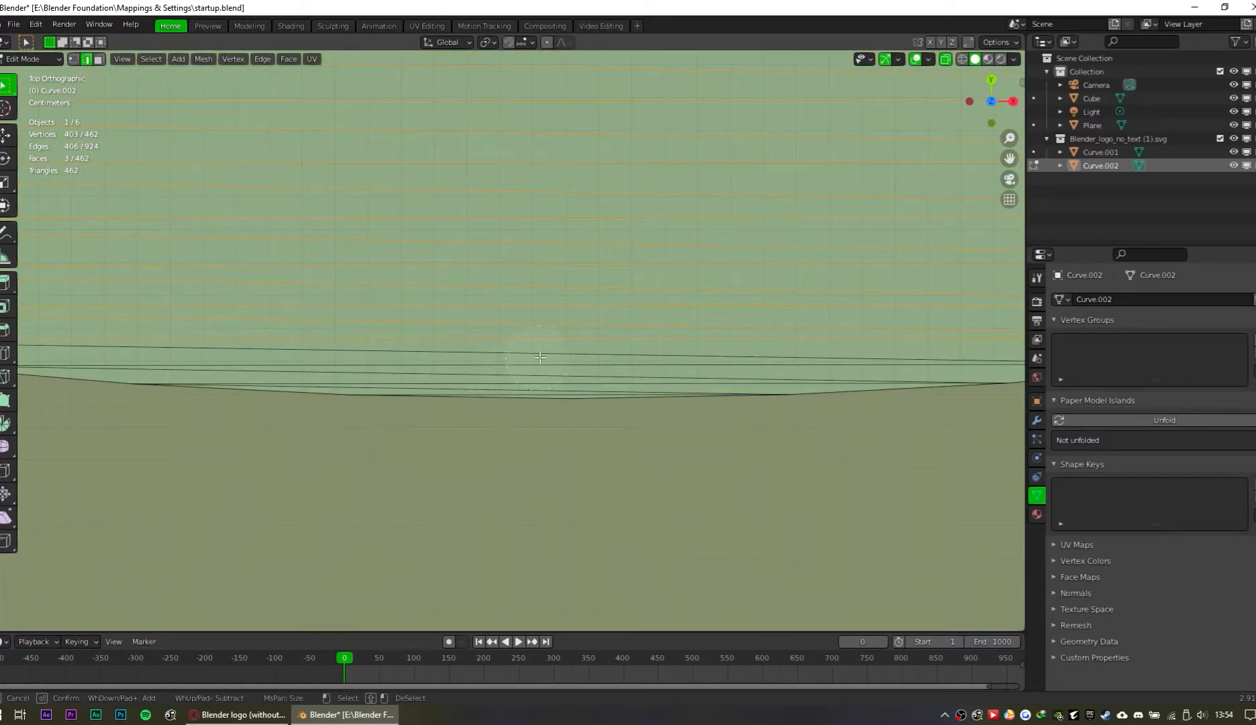
left_click(548, 363)
right_click(548, 363)
Step: Delete the selected interior edges across the logo's ring and arms
scroll(548, 363, "down", 10)
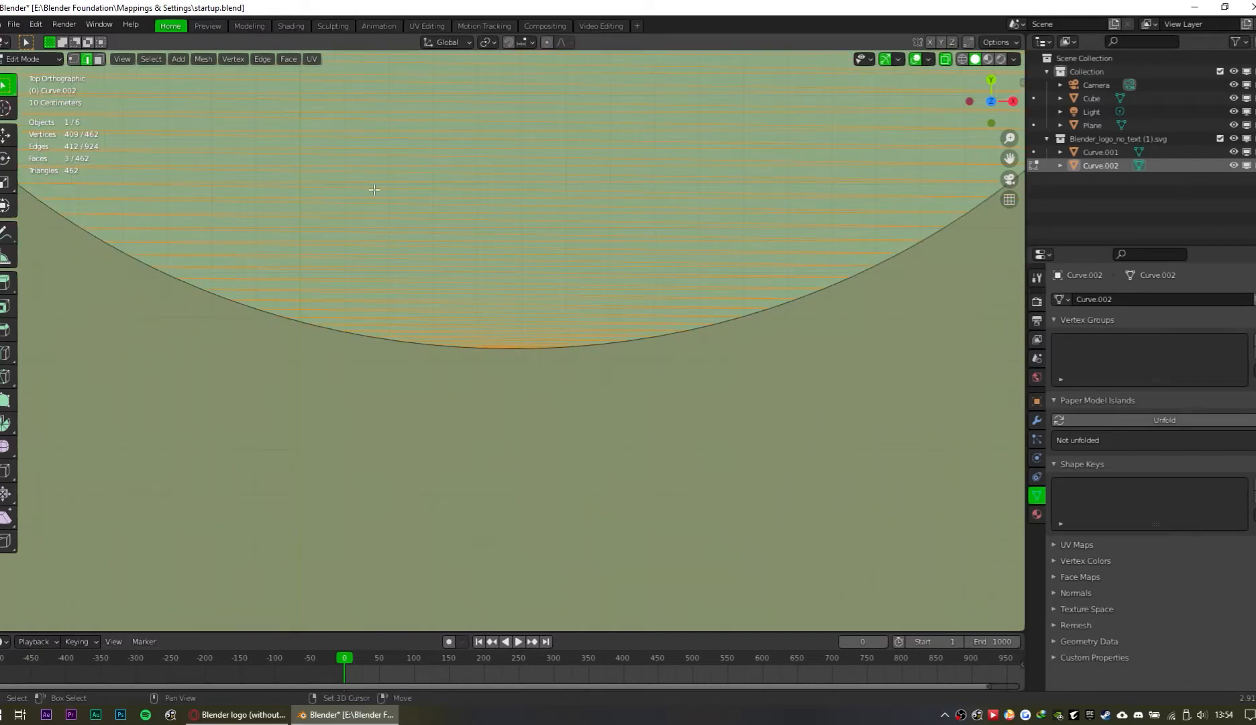
key("x")
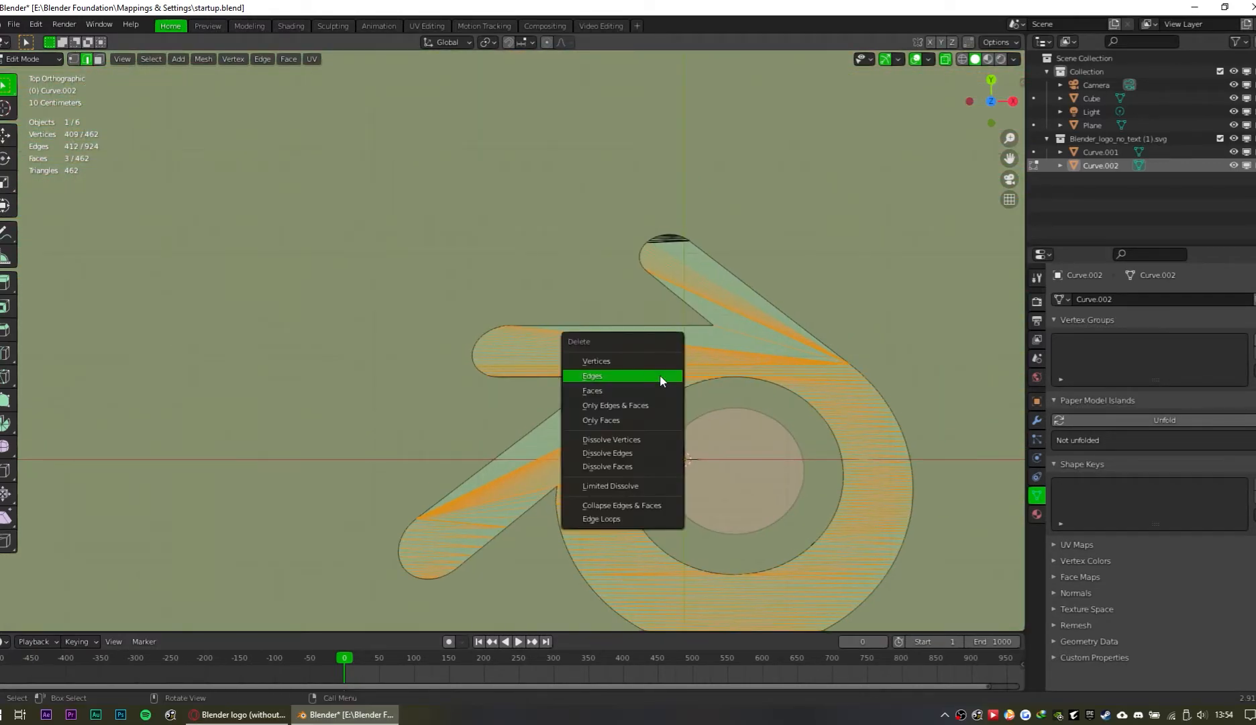
left_click(661, 374)
Step: Select the overlapping edges along the middle arm's lower straight side with Circle Select and delete them
scroll(738, 262, "up", 5)
middle_click_drag(774, 280, 496, 431, "shift")
middle_click_drag(472, 495, 588, 182, "shift")
scroll(406, 233, "up", 6)
middle_click_drag(474, 138, 613, 294, "shift")
key("c")
left_click(426, 265)
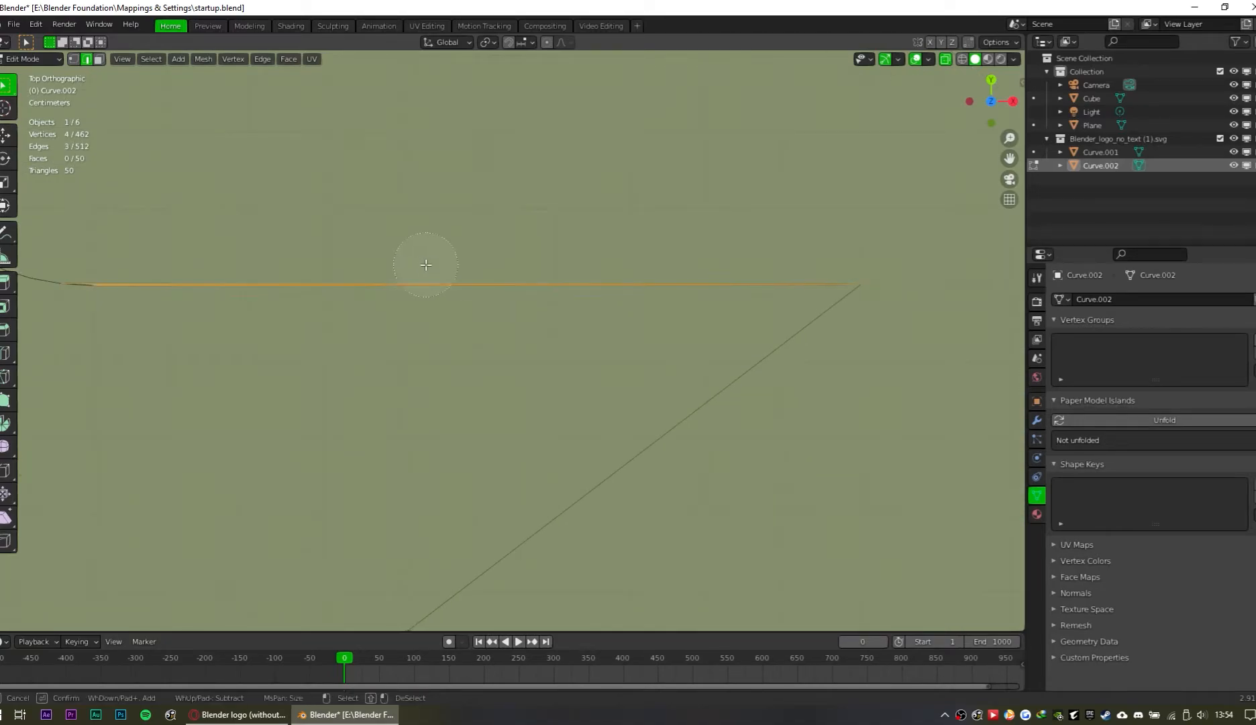
key("Escape")
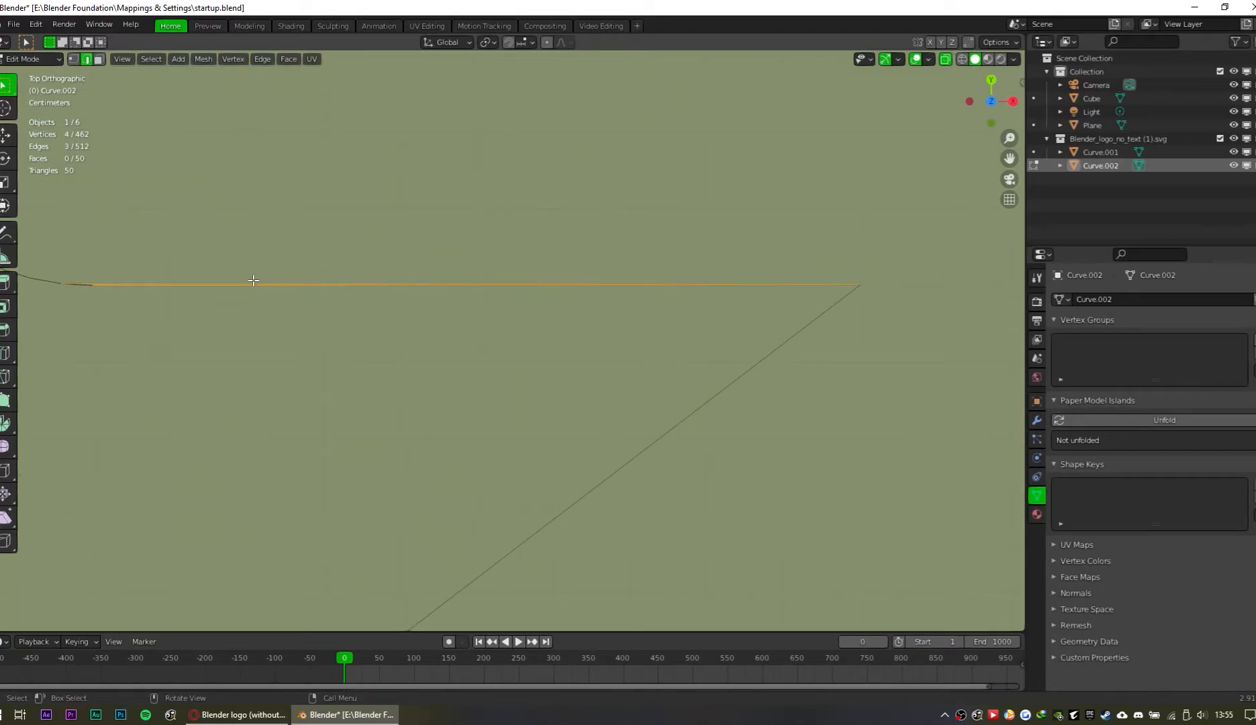
scroll(258, 289, "up", 5)
left_click(580, 200, "shift")
key("x")
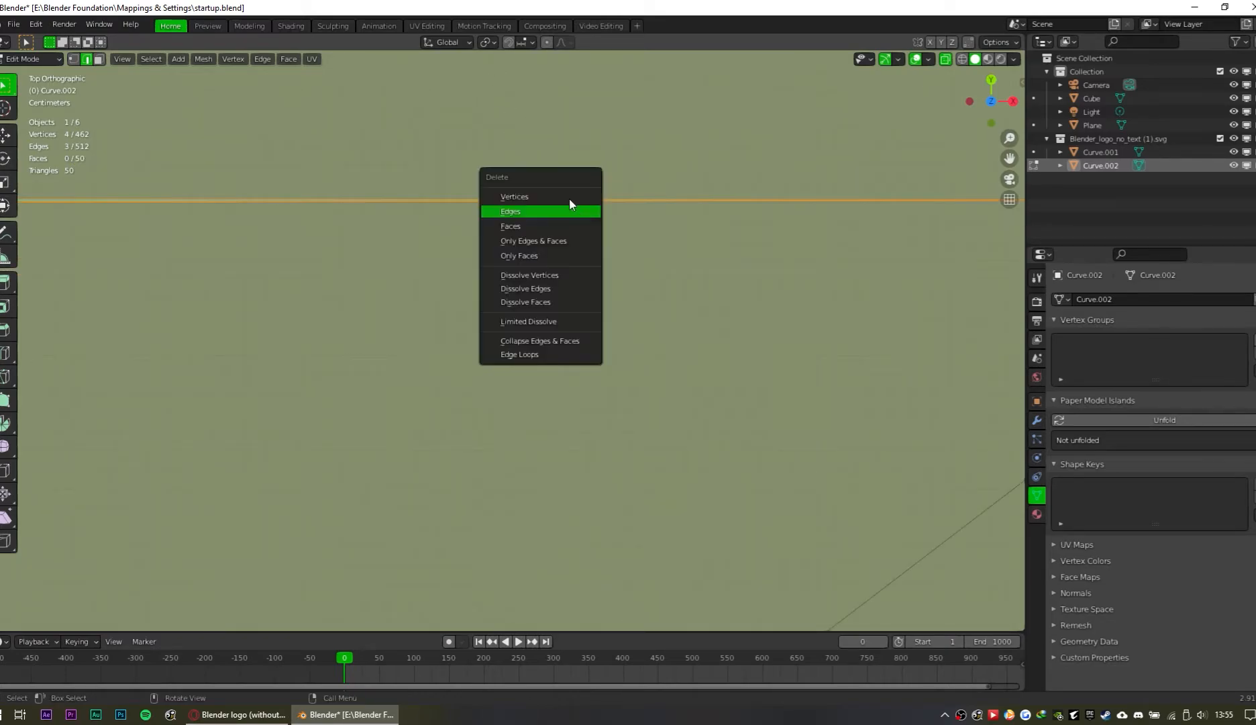
left_click(552, 211)
Step: Reconnect the middle arm's lower straight side and merge the stacked vertices at its rounded end at center
scroll(496, 227, "down", 3)
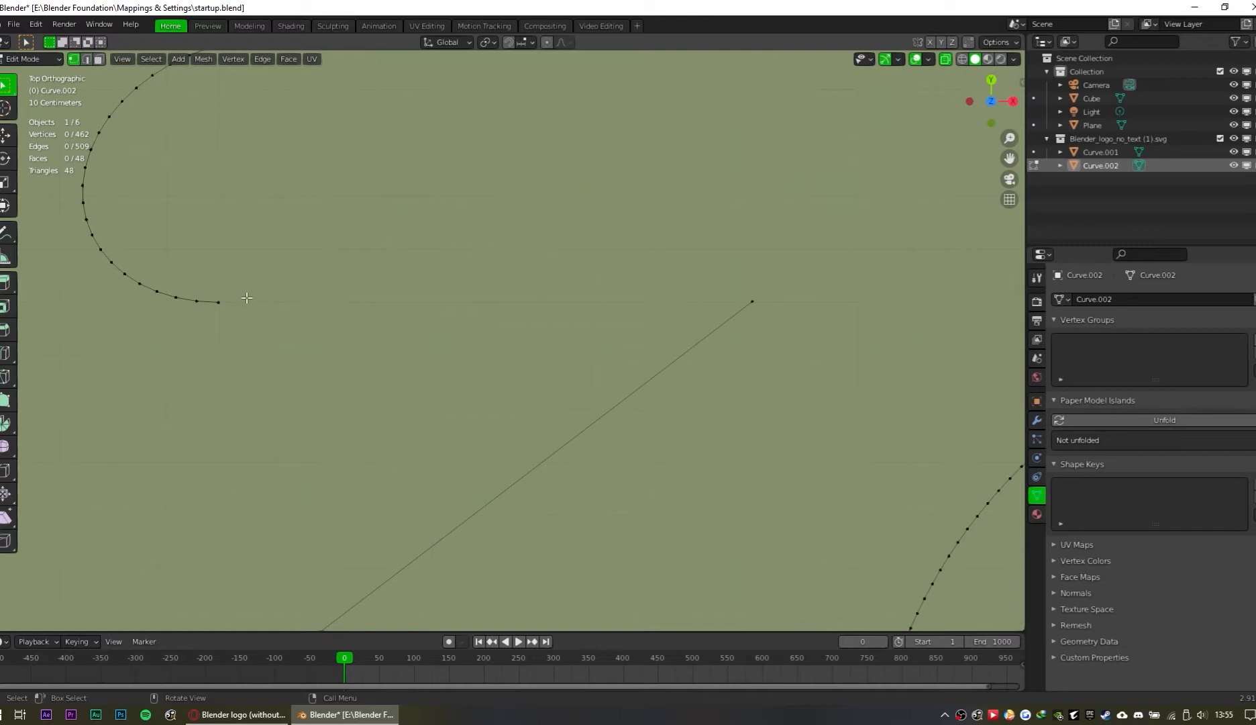
left_click(752, 301, "shift")
scroll(274, 317, "up", 2)
key("m")
left_click(205, 275)
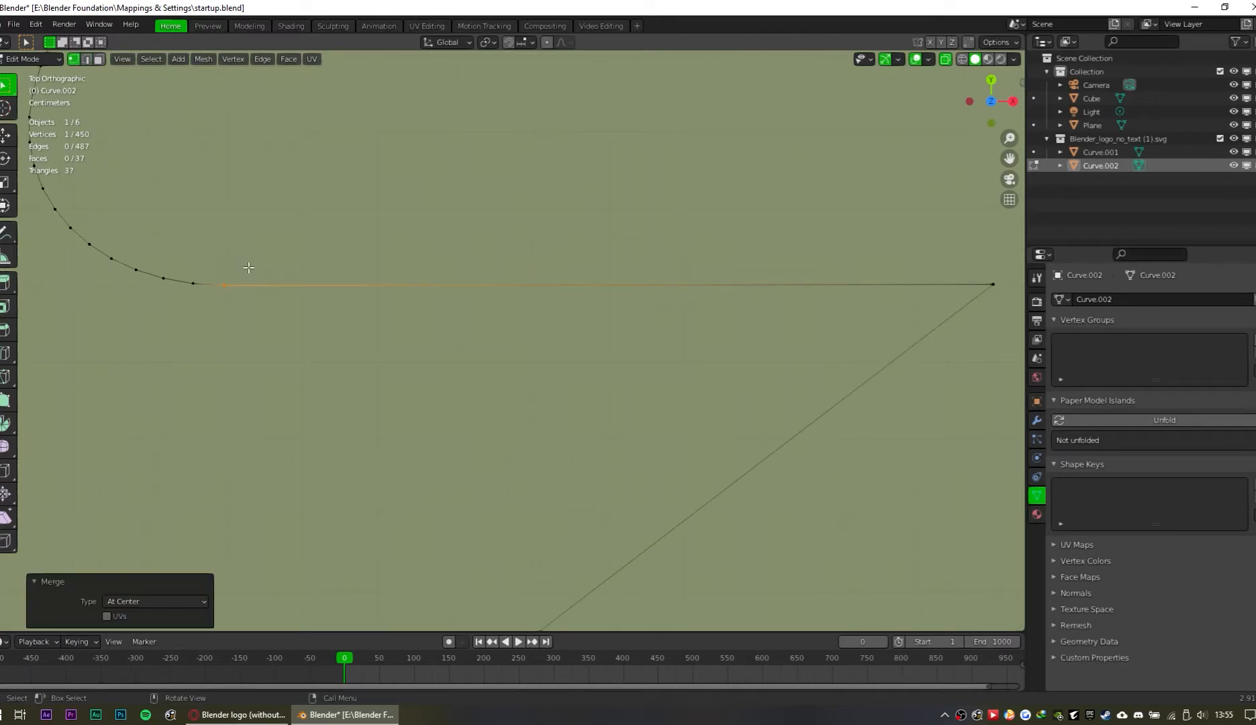
Step: Select the interior edges across the upper arm's rounded end with Circle Select and delete them
middle_click_drag(583, 202, 524, 338, "shift")
scroll(525, 337, "up", 5)
key("c")
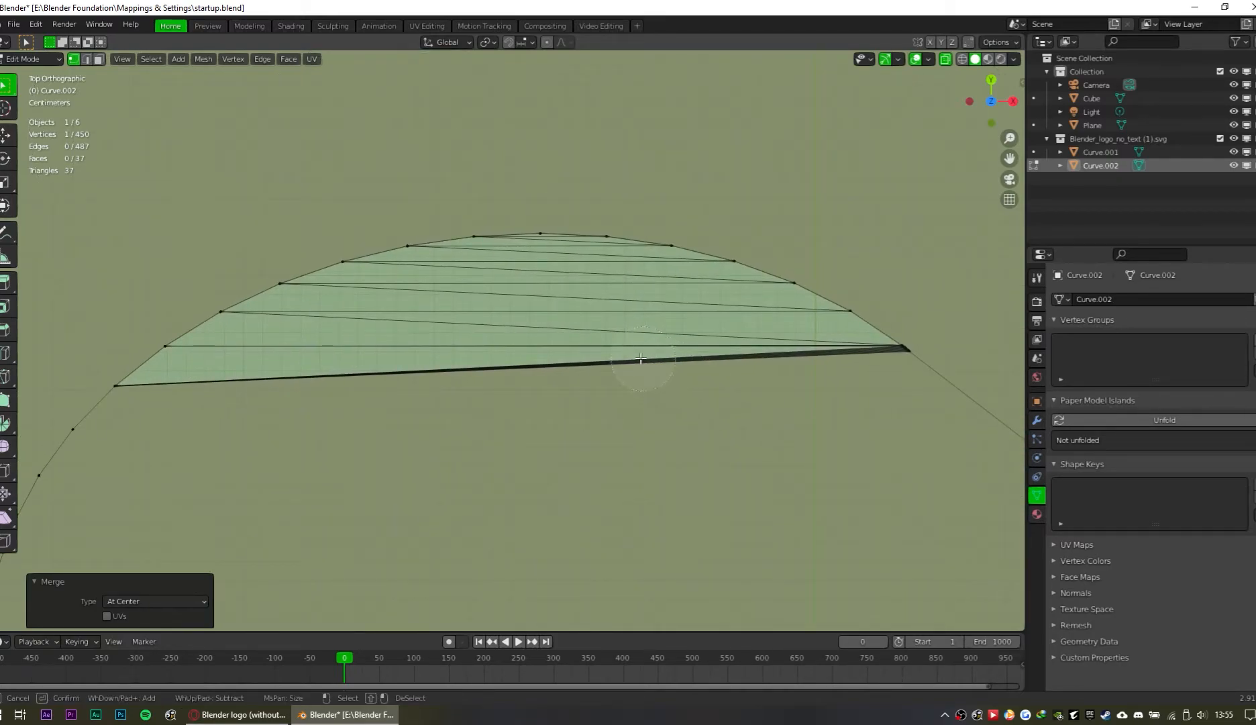
key("2")
left_click_drag(652, 403, 543, 267)
right_click(543, 267)
key("x")
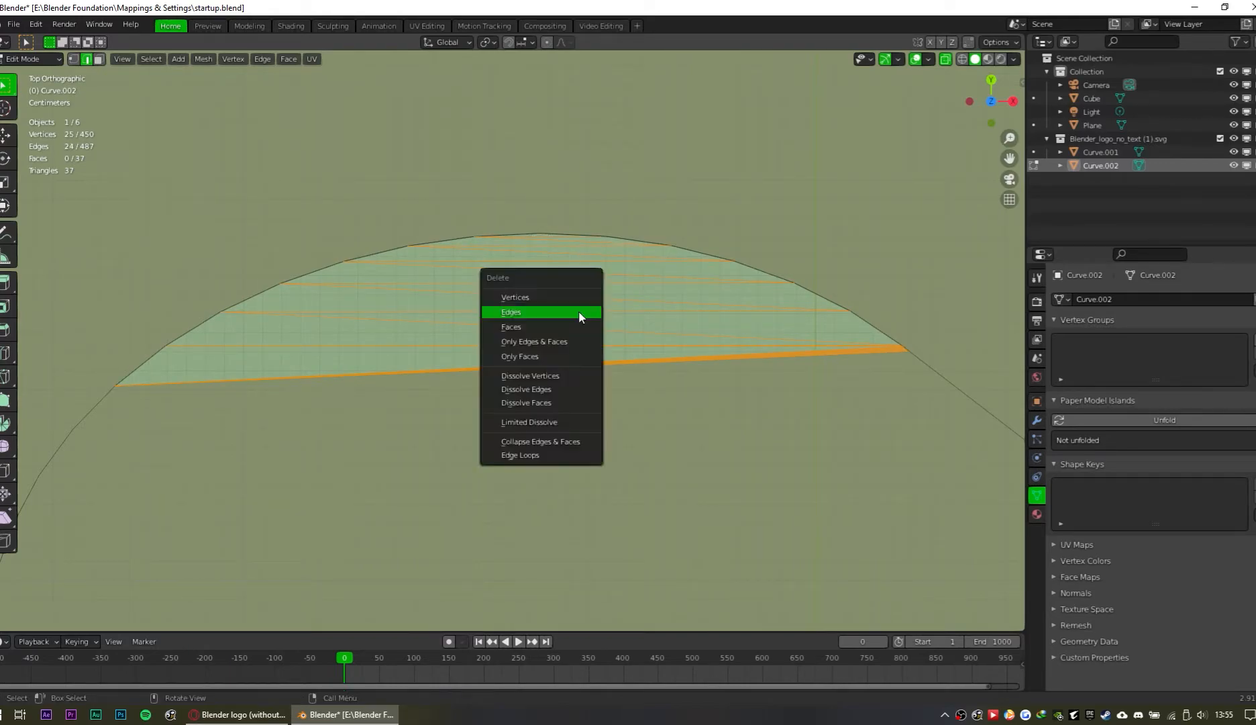
left_click(551, 311)
Step: Merge the stacked vertices along the dark overlapping segment at the lower right of the logo's inner circle
key("Home")
middle_click_drag(603, 400, 603, 227, "shift")
scroll(575, 183, "up", 10)
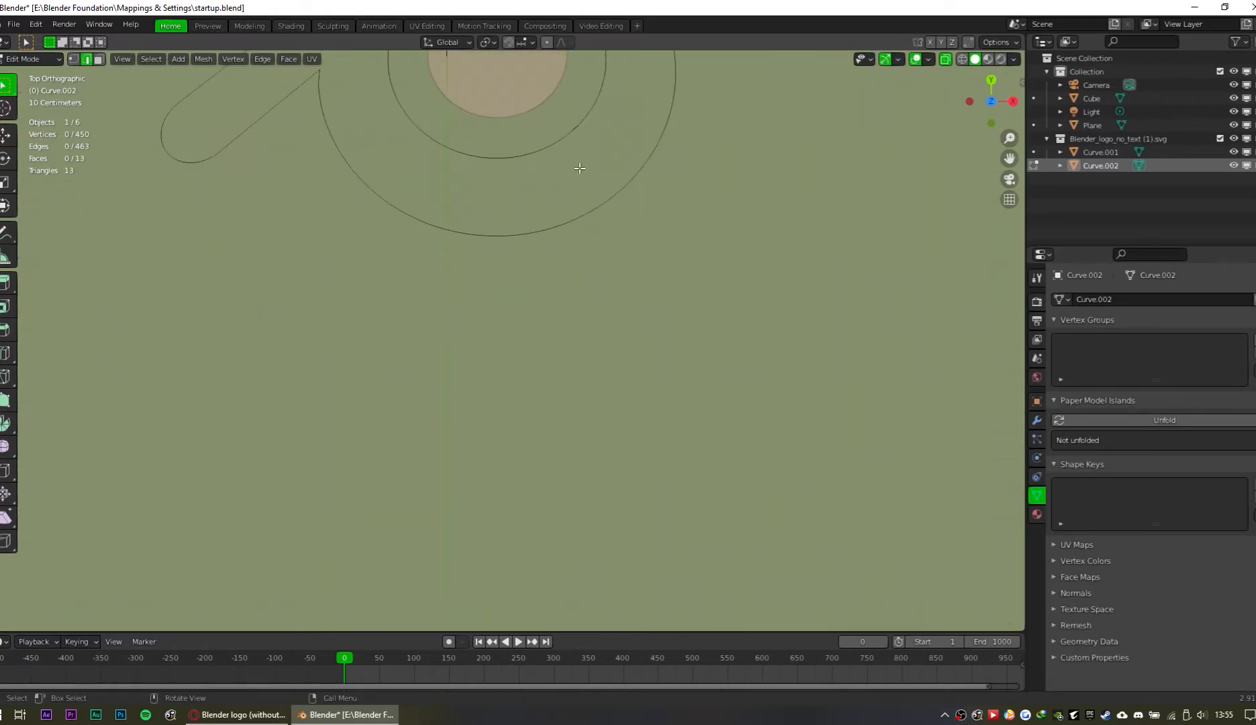
middle_click_drag(723, 232, 650, 337, "shift")
scroll(617, 370, "up", 5)
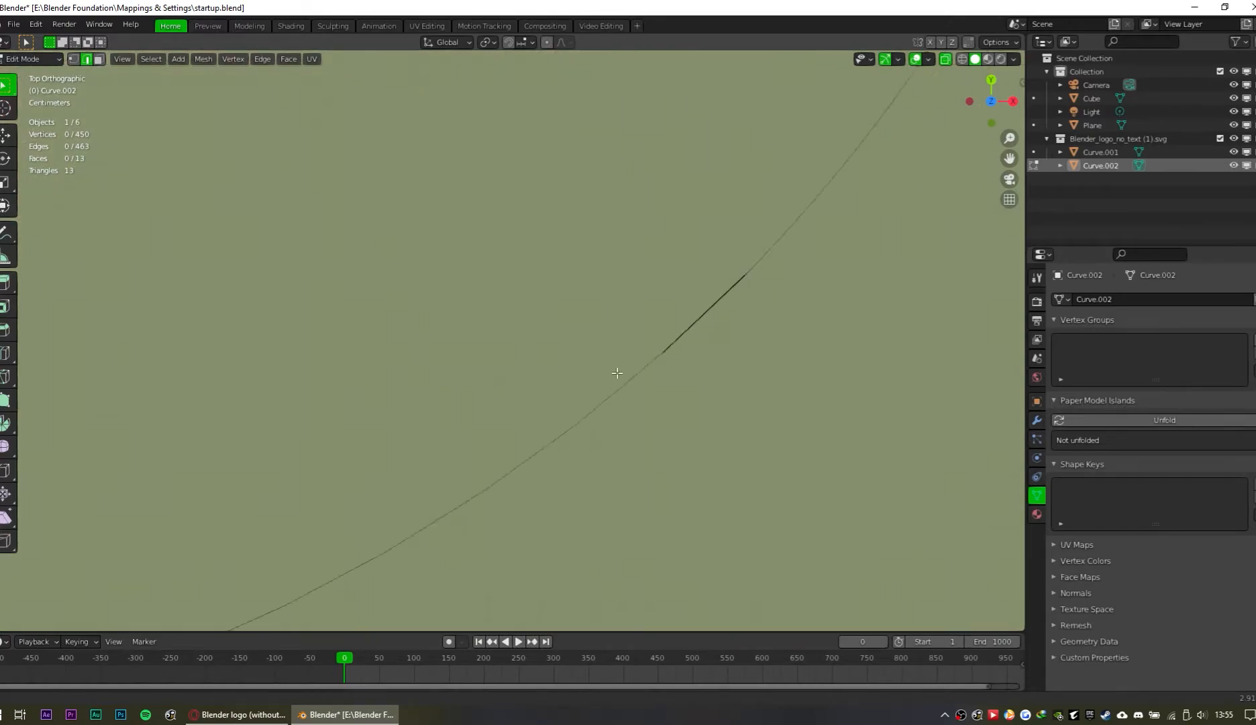
left_click_drag(508, 399, 591, 304)
key("m")
left_click(573, 395)
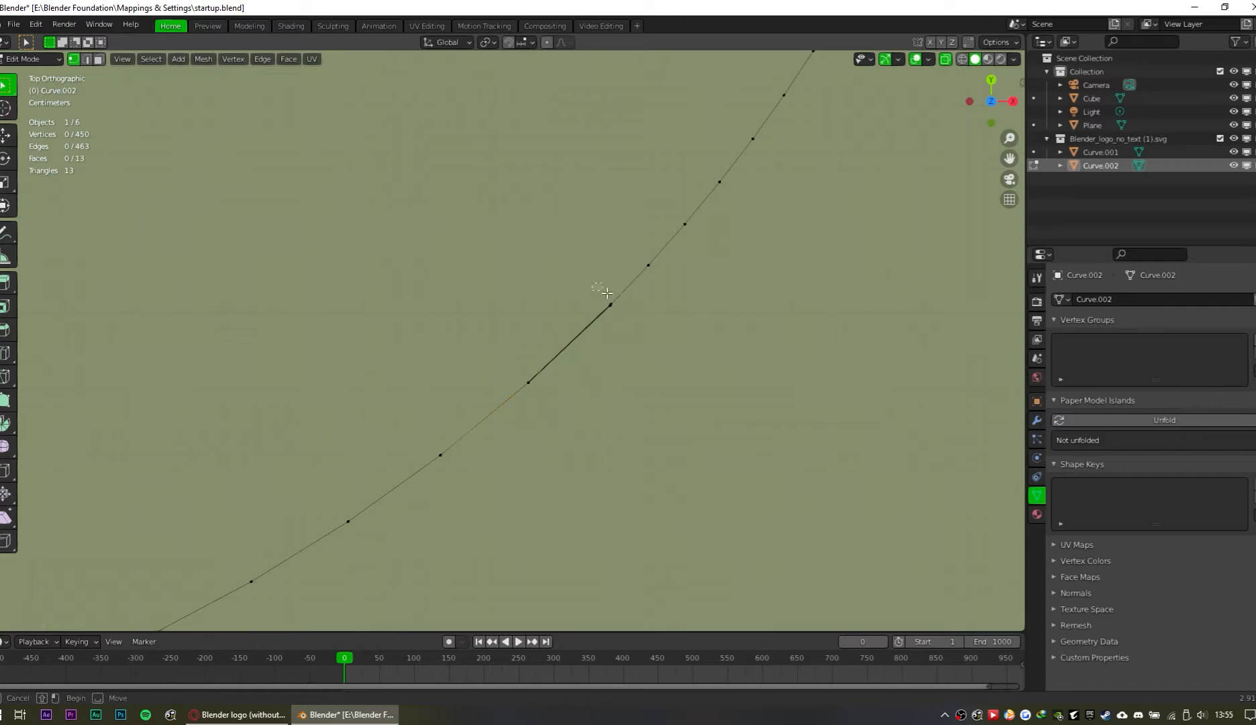
left_click(574, 384)
scroll(589, 387, "down", 8)
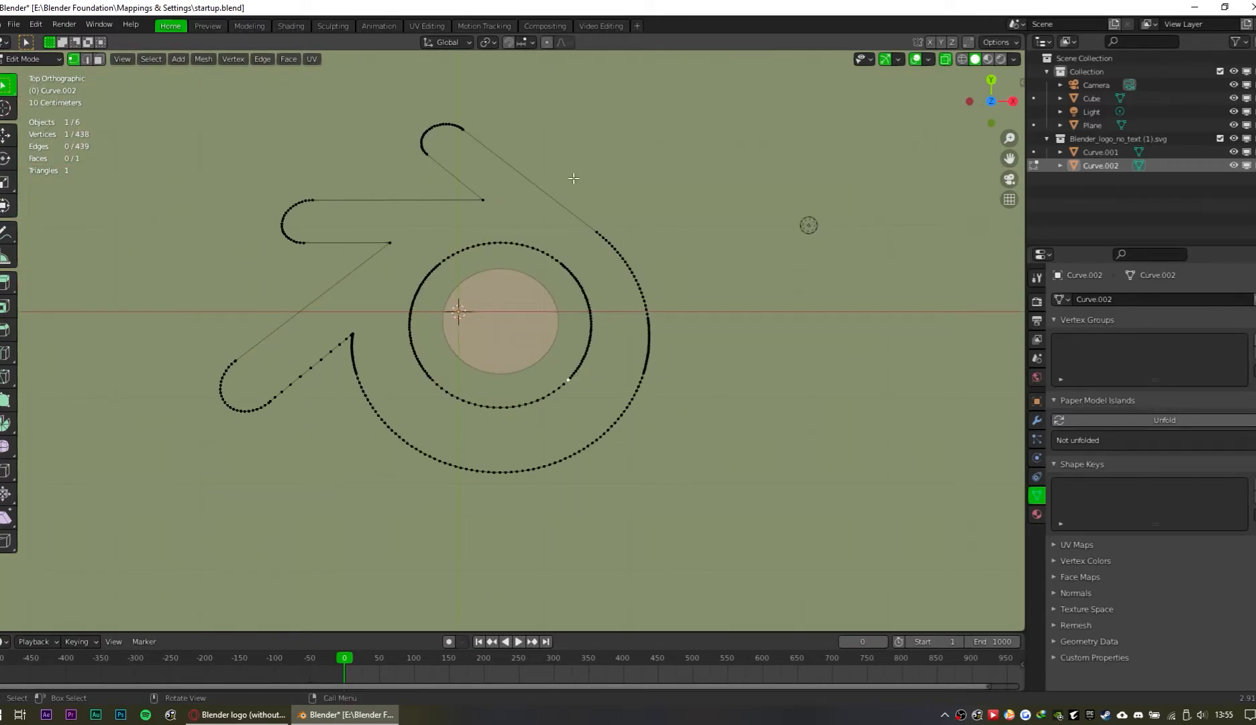
Step: Try to fill the whole logo outline with faces in one operation
key("a")
key("f")
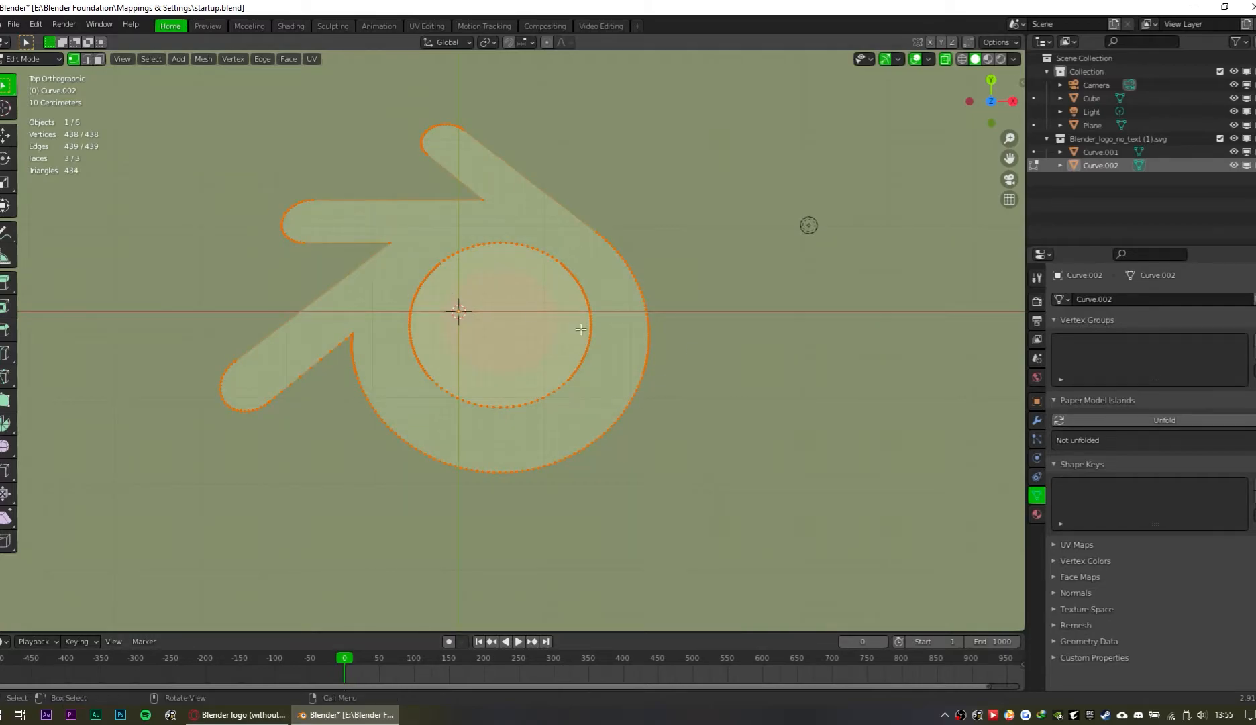
scroll(543, 279, "up", 4)
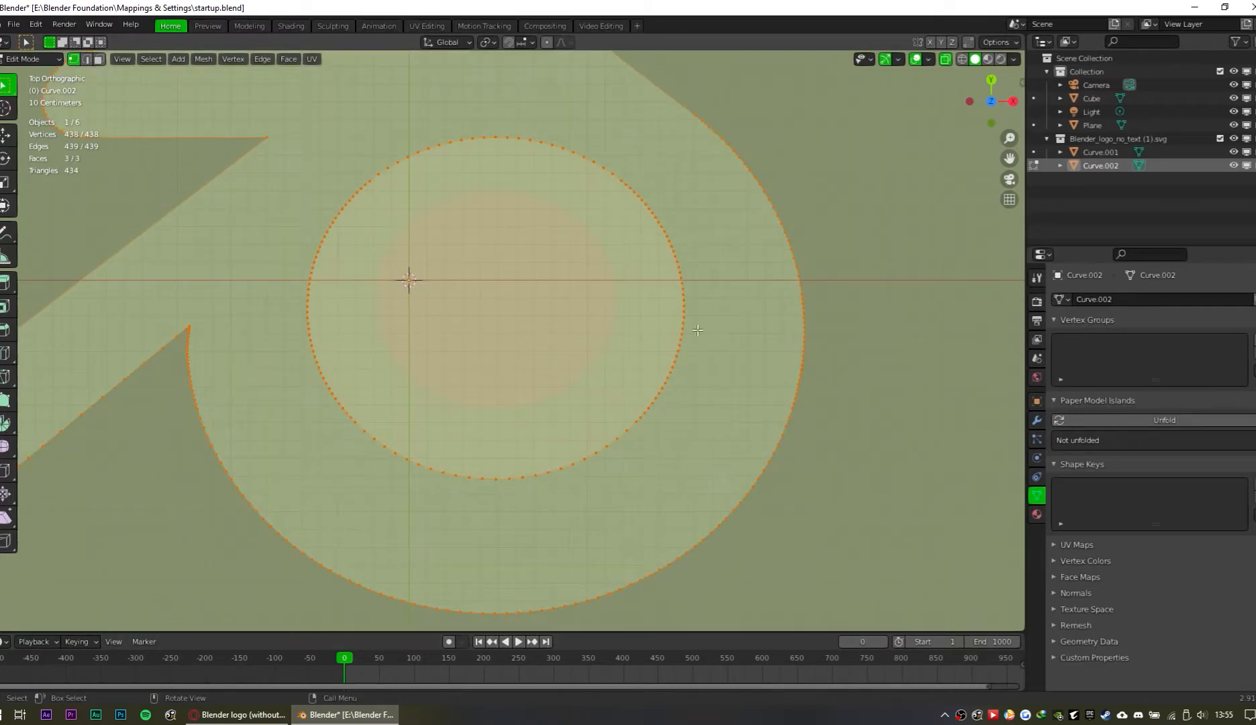
key("ctrl+z")
Step: Select the inner circle's left arc and the facing outline around the lower and middle arms, and fill them with a face
middle_click_drag(552, 140, 751, 475, "shift")
left_click(706, 472)
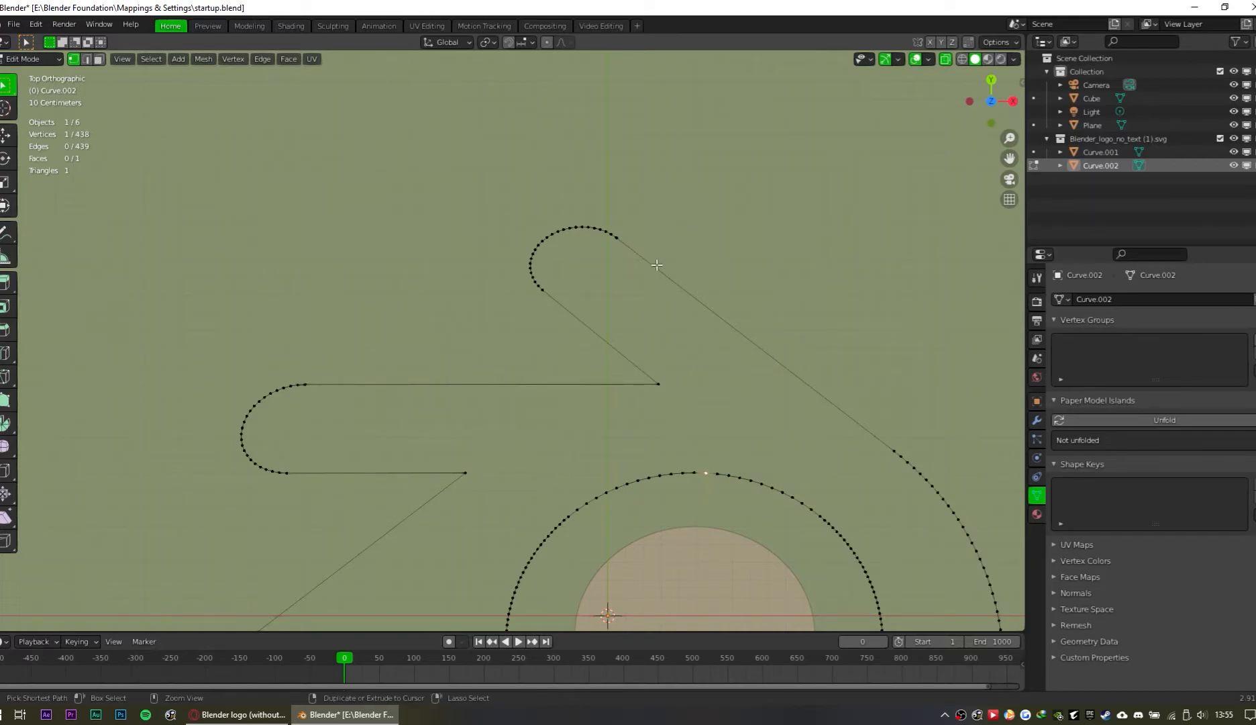
middle_click_drag(588, 533, 635, 202, "shift")
left_click(578, 395, "ctrl")
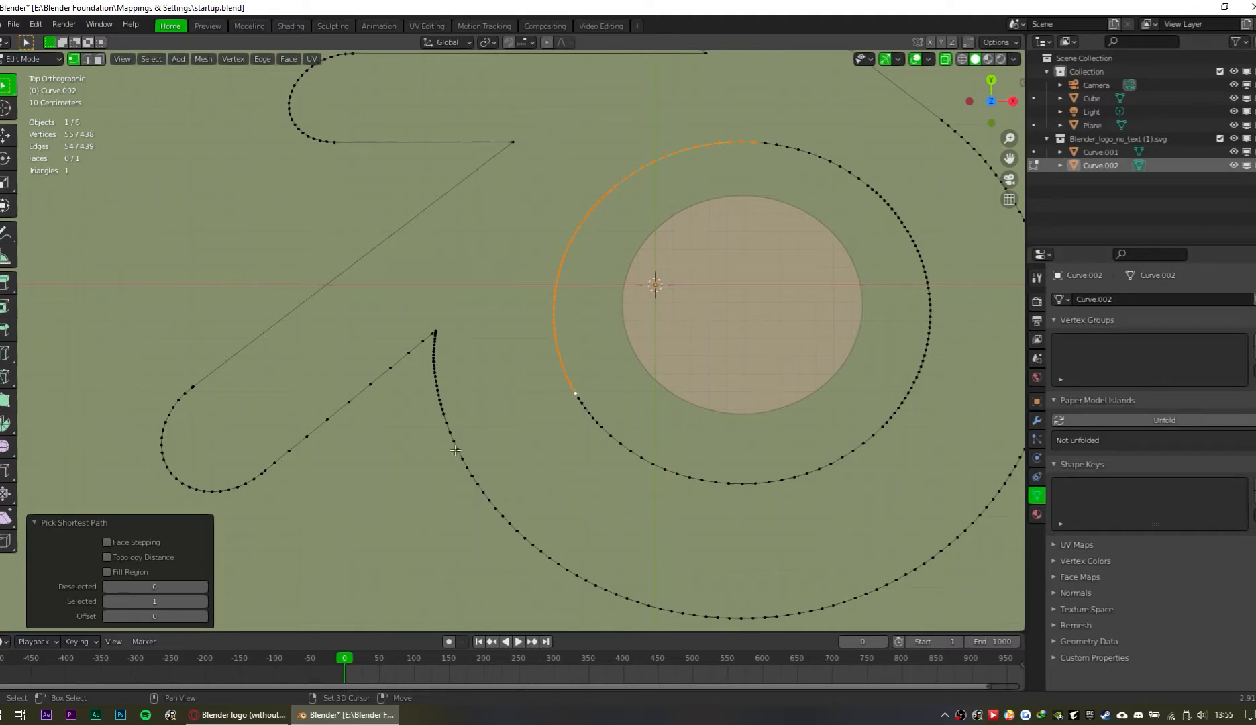
left_click(455, 451, "shift")
middle_click_drag(455, 450, 503, 529, "shift")
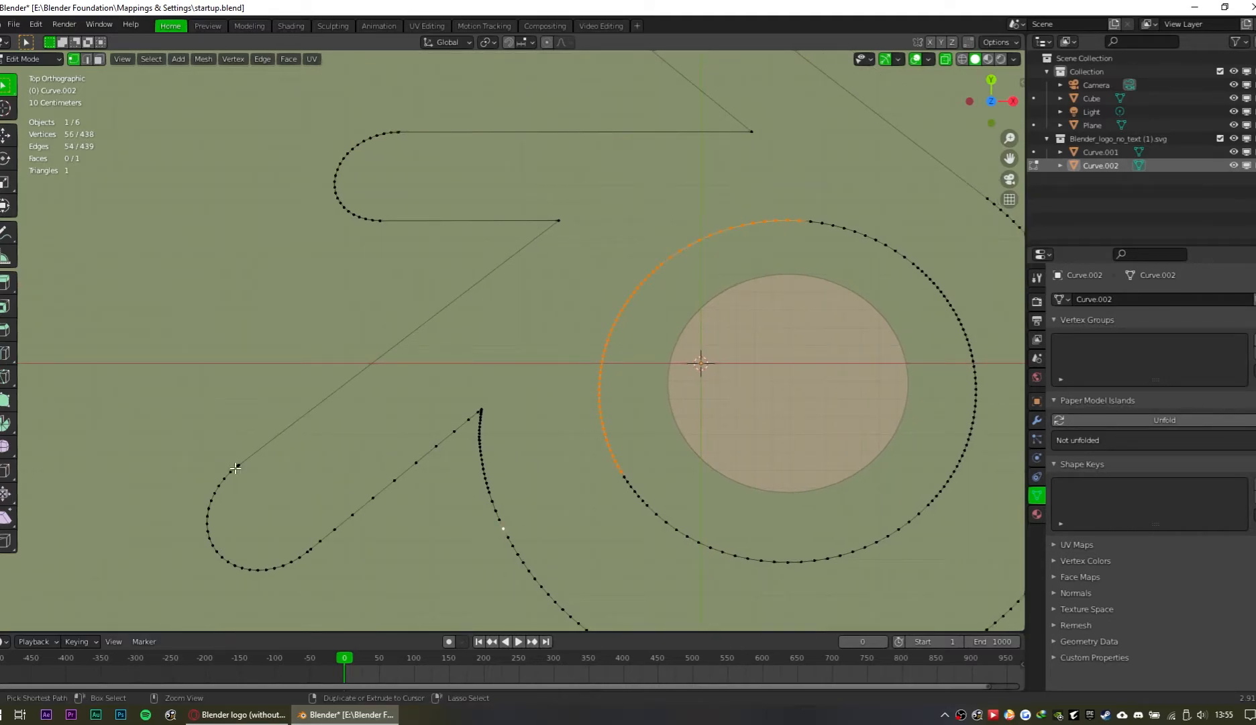
left_click(240, 463, "ctrl")
left_click(401, 133, "ctrl")
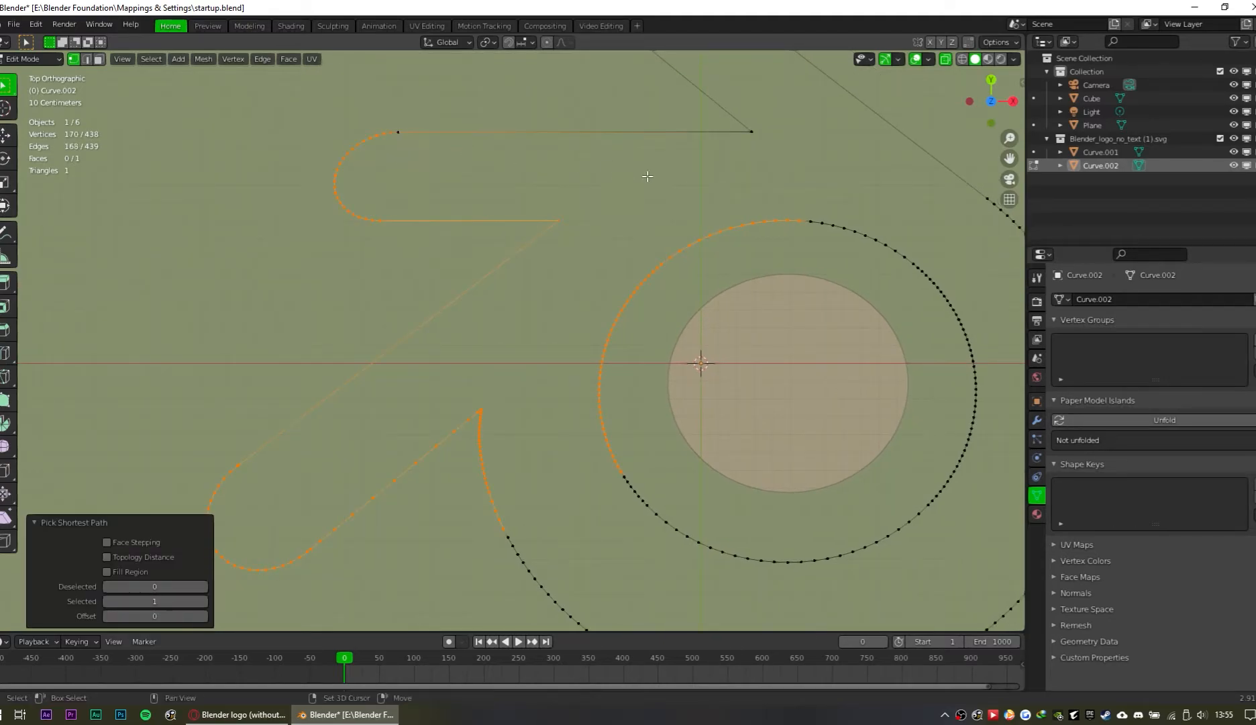
middle_click_drag(401, 134, 354, 263, "shift")
left_click(701, 262, "ctrl")
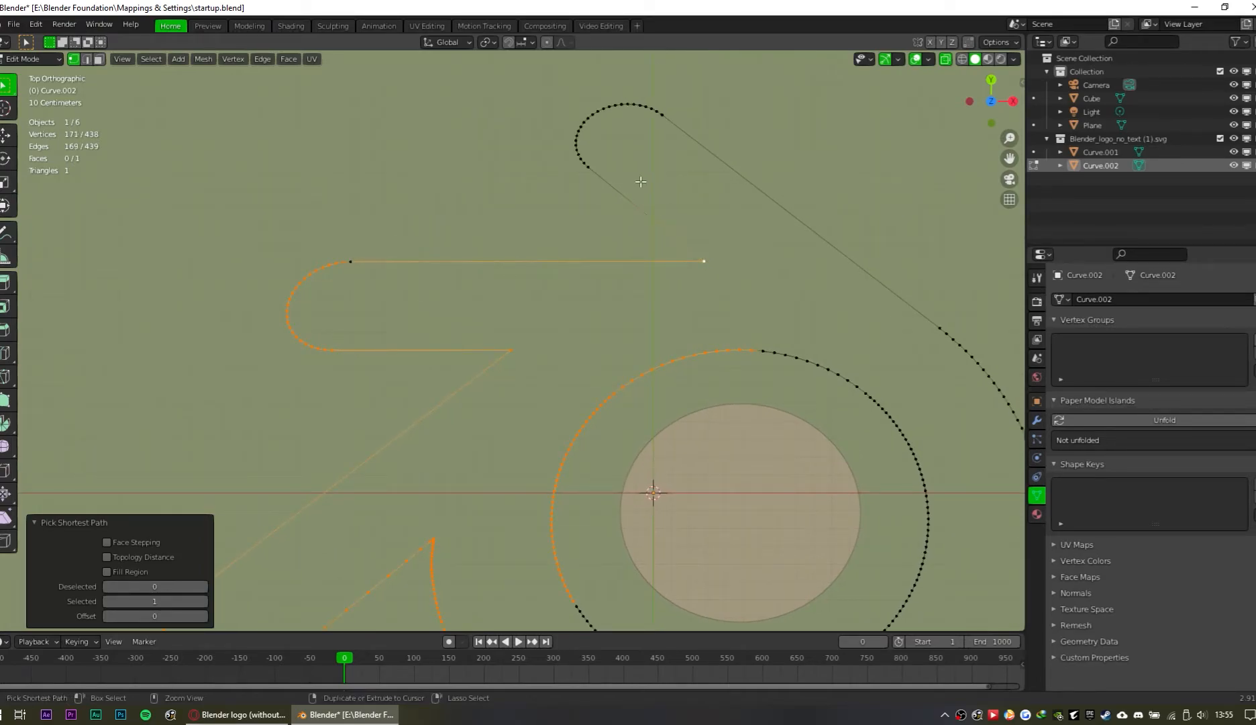
middle_click_drag(785, 497, 677, 322, "shift")
key("f")
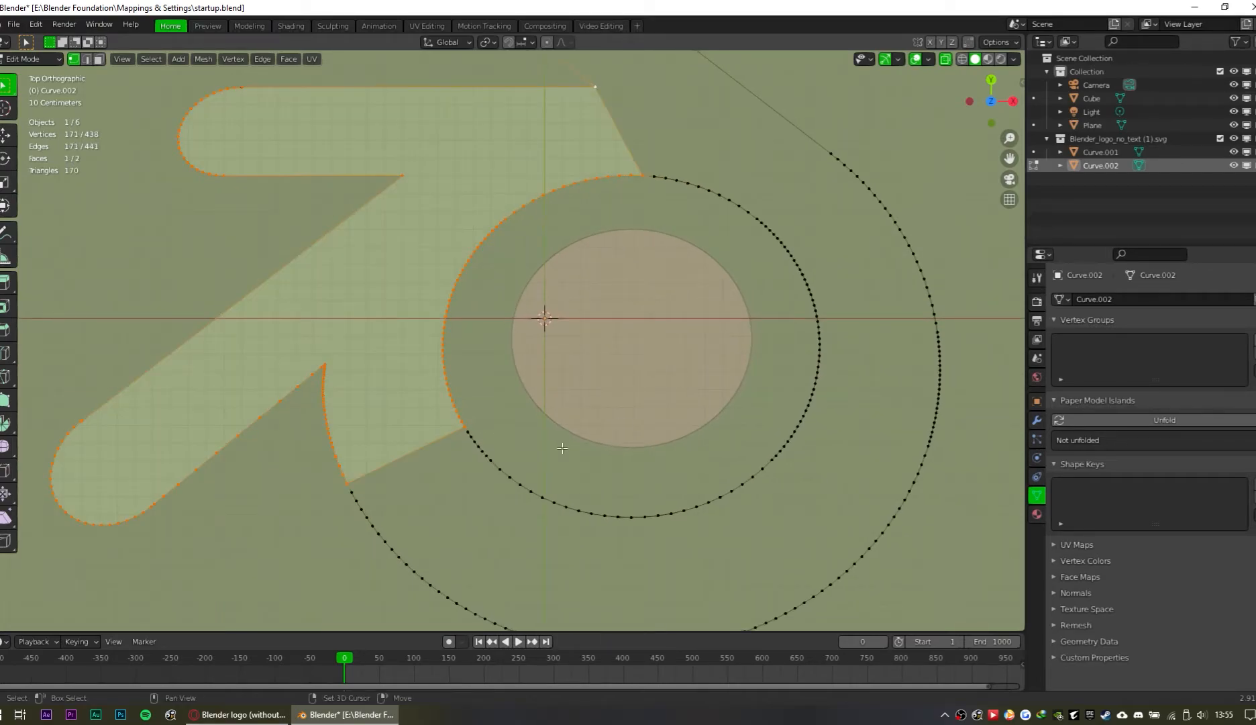
Step: Select the ring's remaining outer arc and the inner circle's right and lower arc, and fill them with a face
middle_click_drag(503, 506, 348, 328, "shift")
left_click(195, 308)
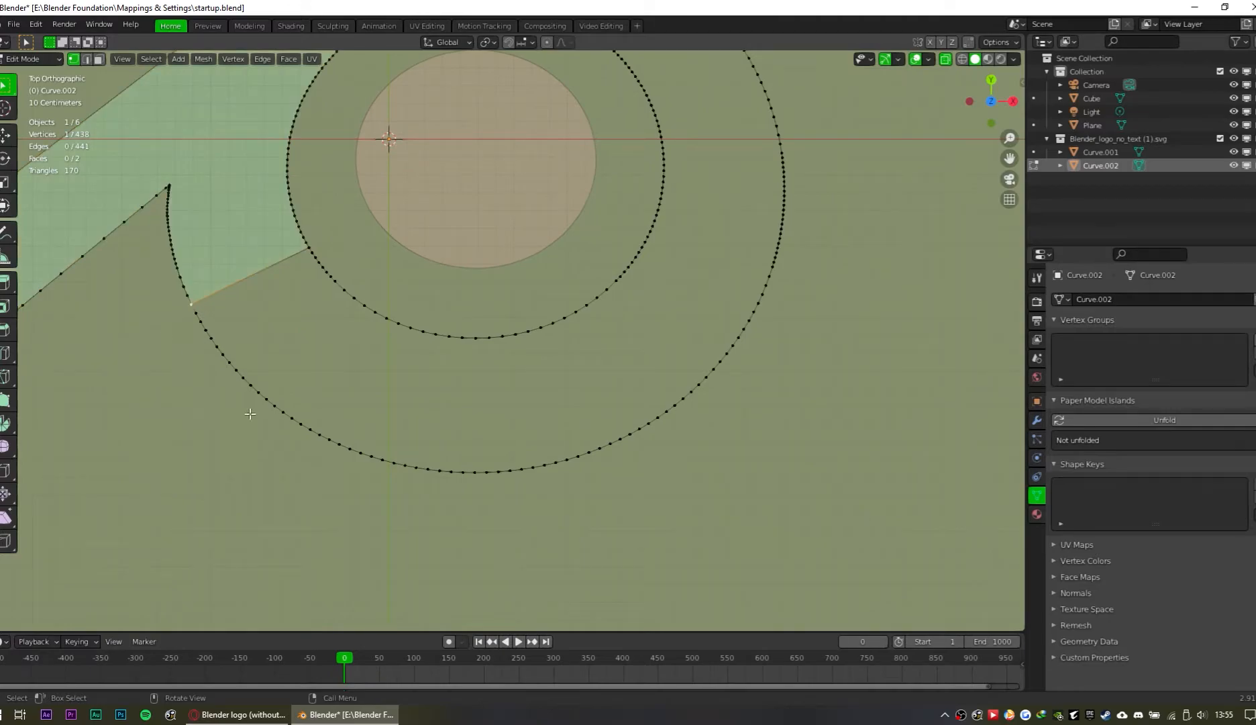
left_click(765, 287, "ctrl")
middle_click_drag(786, 226, 848, 408, "shift")
left_click(738, 156, "ctrl")
left_click(665, 222, "shift")
middle_click_drag(688, 276, 672, 147, "shift")
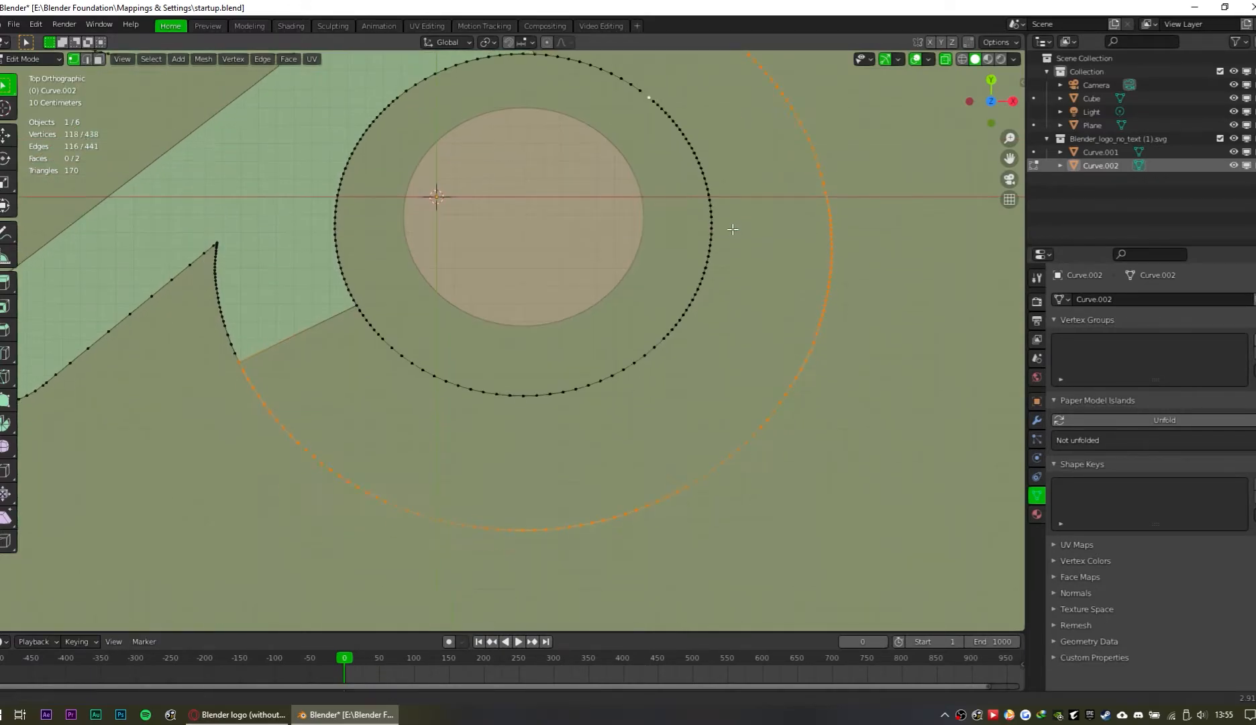
left_click(356, 304, "ctrl")
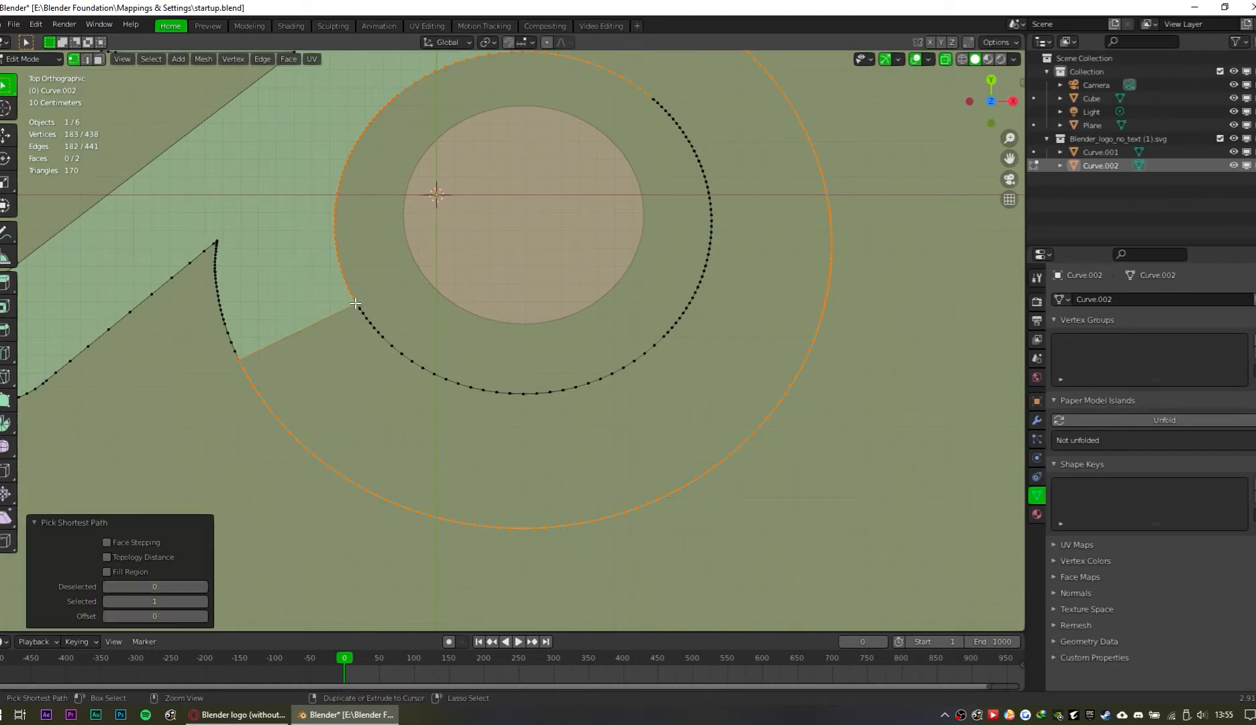
key("ctrl+z")
left_click(637, 368, "ctrl")
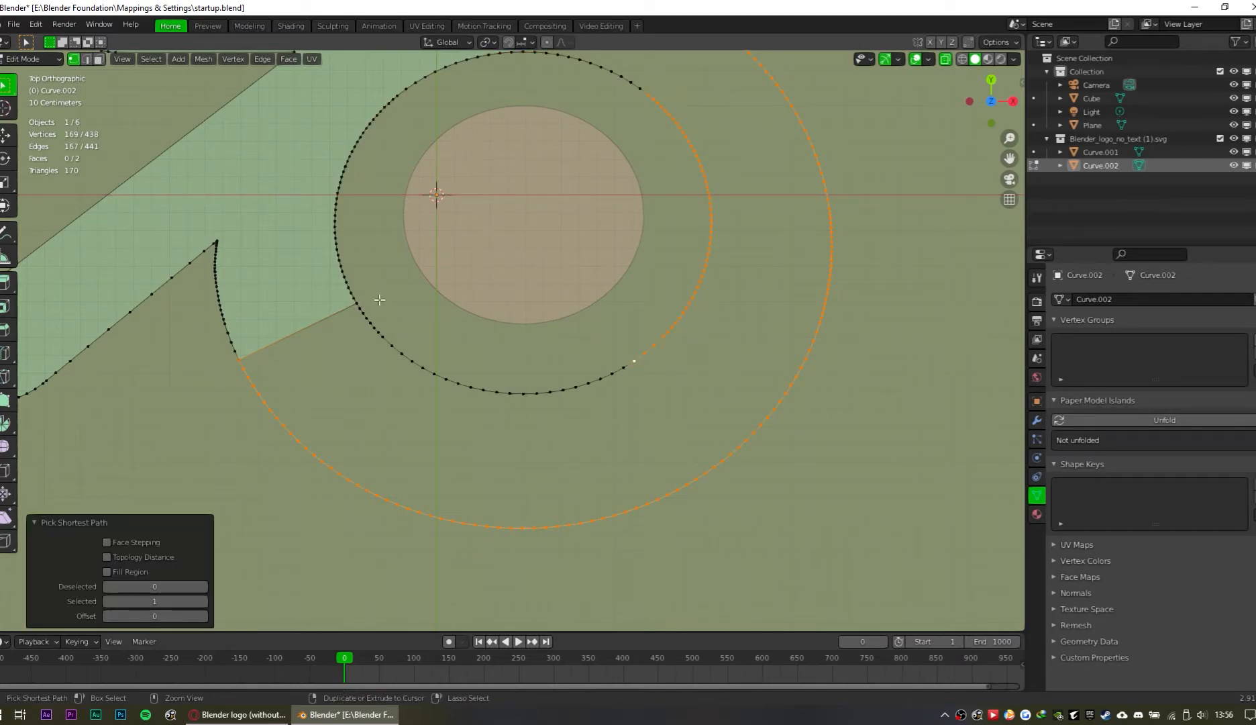
left_click(358, 304, "ctrl")
key("f")
Step: Select the vertices around the upper arm and the open inner arc beneath it, and fill the gap with a face
middle_click_drag(694, 113, 665, 510, "shift")
left_click_drag(641, 510, 494, 400)
left_click(496, 448)
key("c")
key("Escape")
left_click(476, 452, "shift")
key("c")
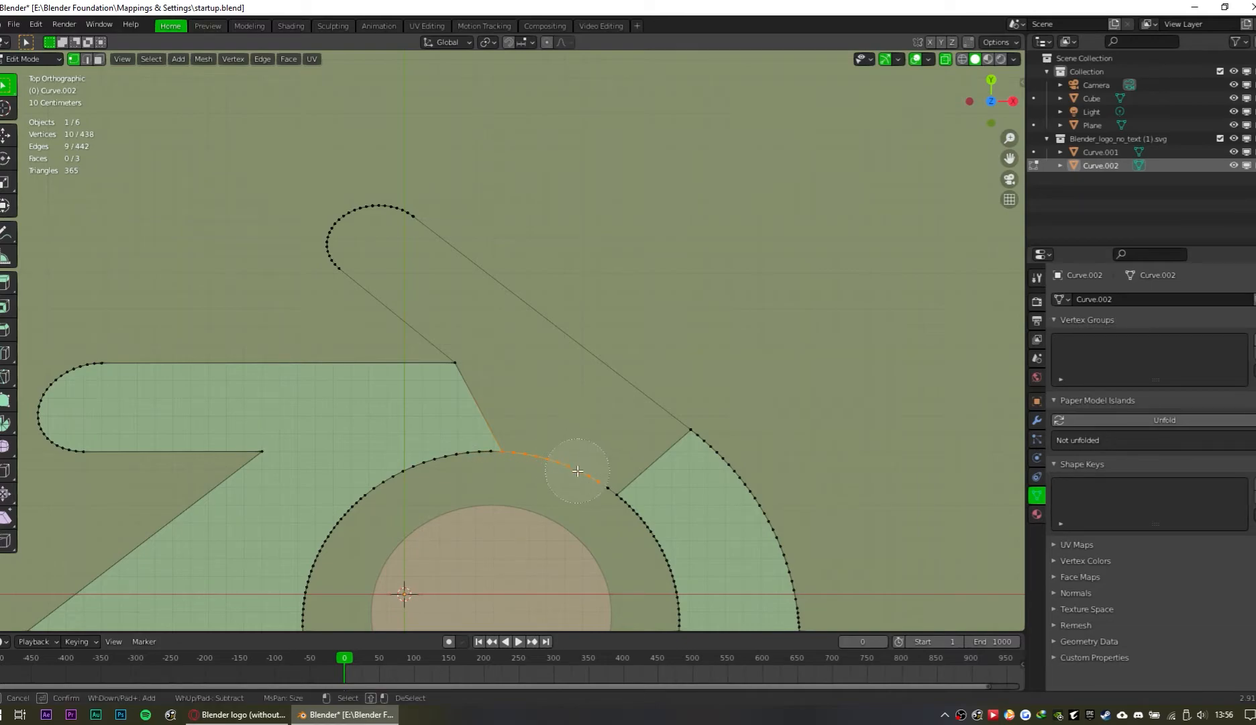
mouse_move(507, 351)
left_mouse_down()
mouse_move(353, 273)
mouse_move(410, 235)
left_mouse_up()
key("Escape")
key("f")
Step: Select all faces of the logo's ring and arms and extrude them upward into a thick solid
scroll(537, 280, "down", 5)
mouse_move(659, 451)
middle_mouse_down("shift")
mouse_move(657, 375)
mouse_move(474, 413)
mouse_move(324, 387)
mouse_move(559, 403)
middle_mouse_up("shift")
key("Tab")
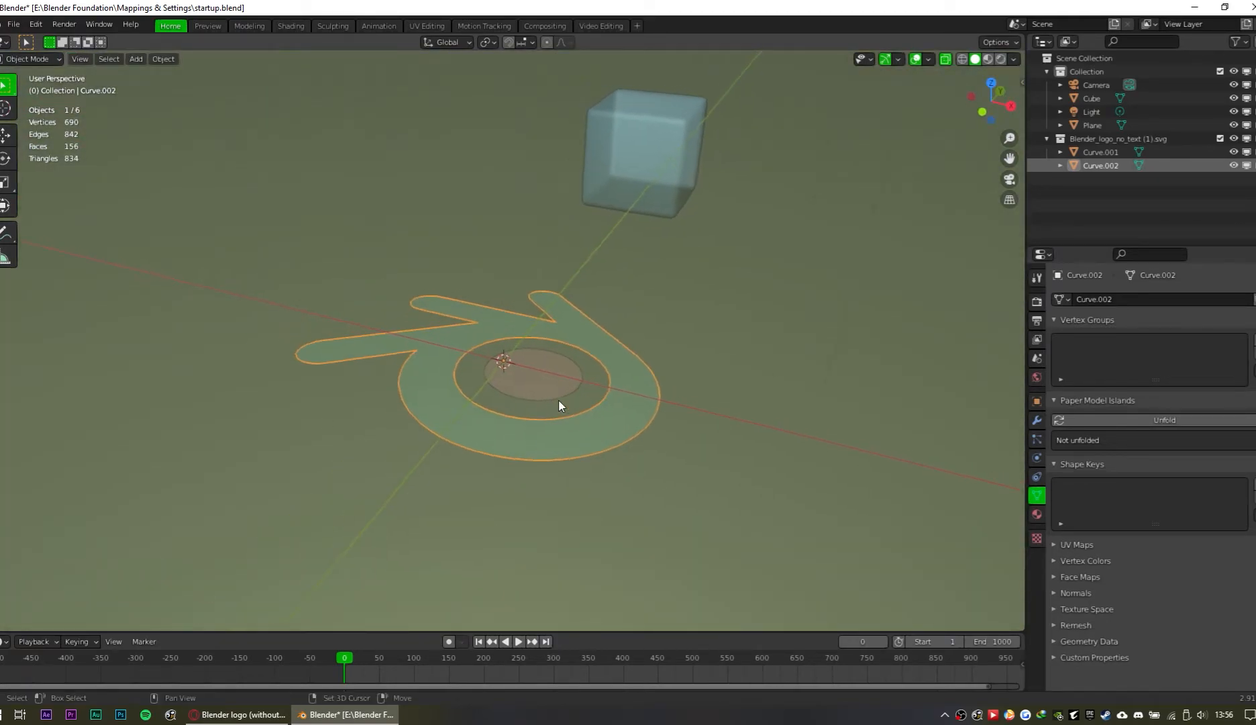
scroll(643, 446, "up", 2)
key("Tab")
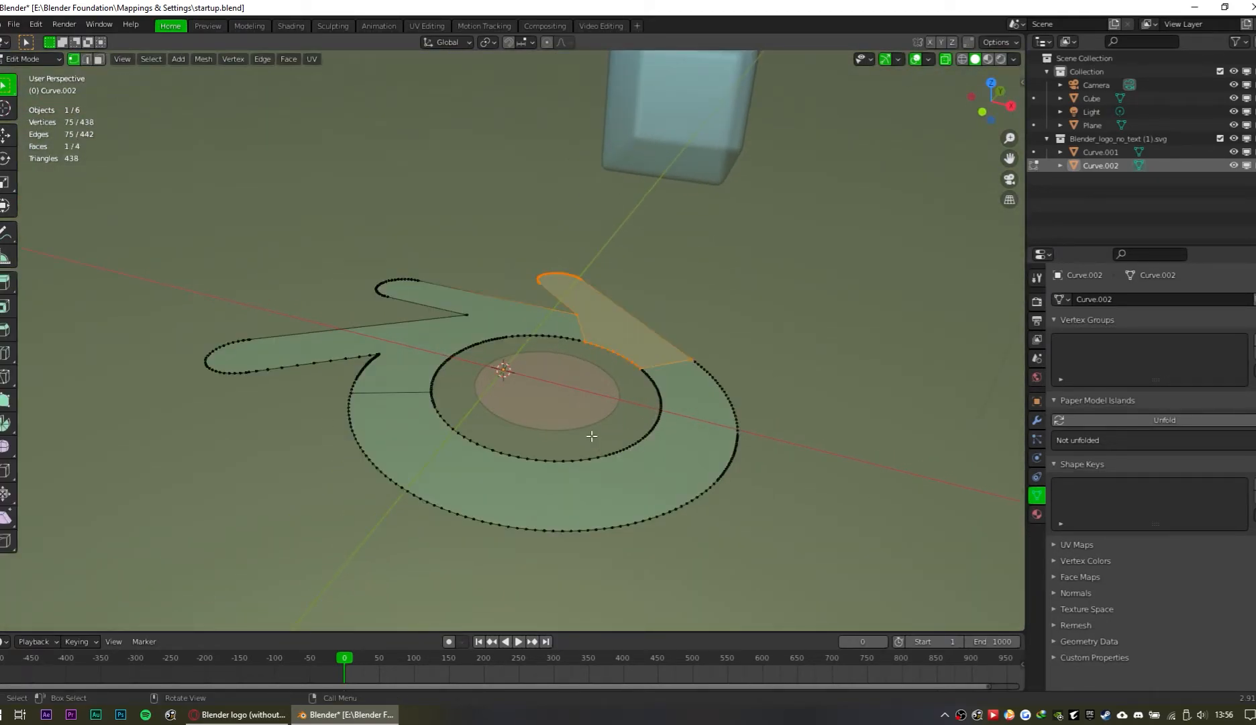
key("a")
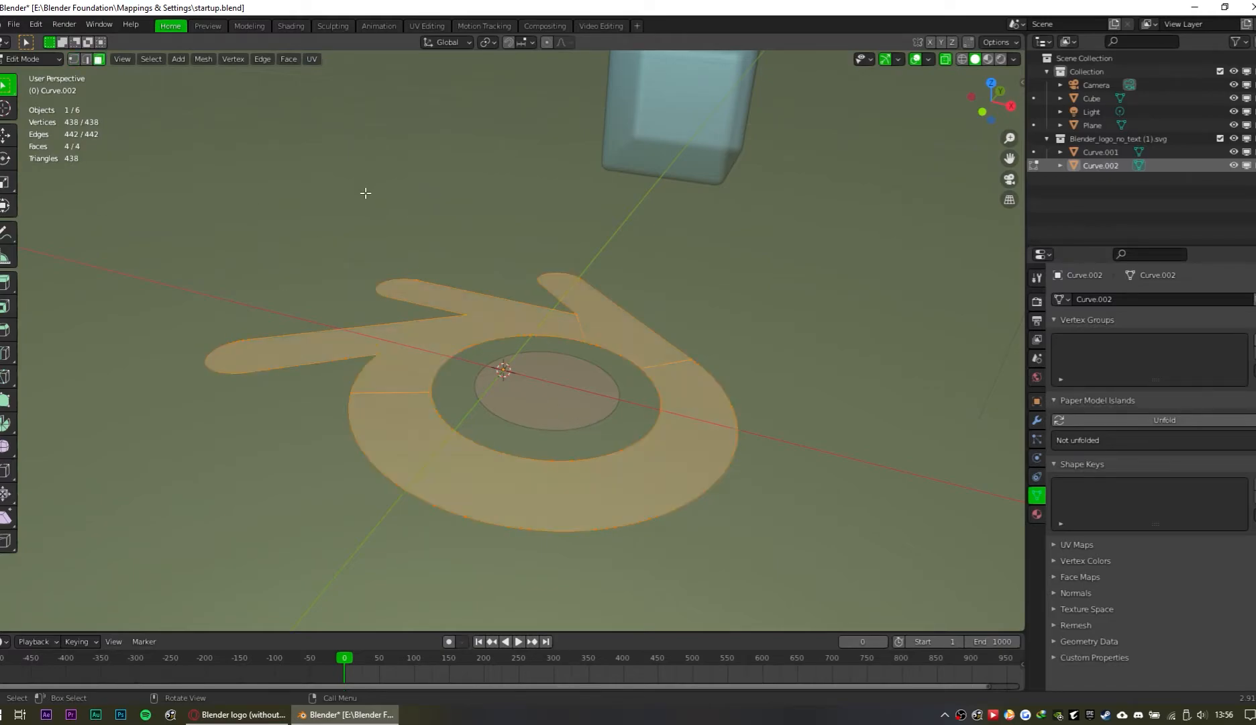
middle_click_drag(656, 409, 588, 460)
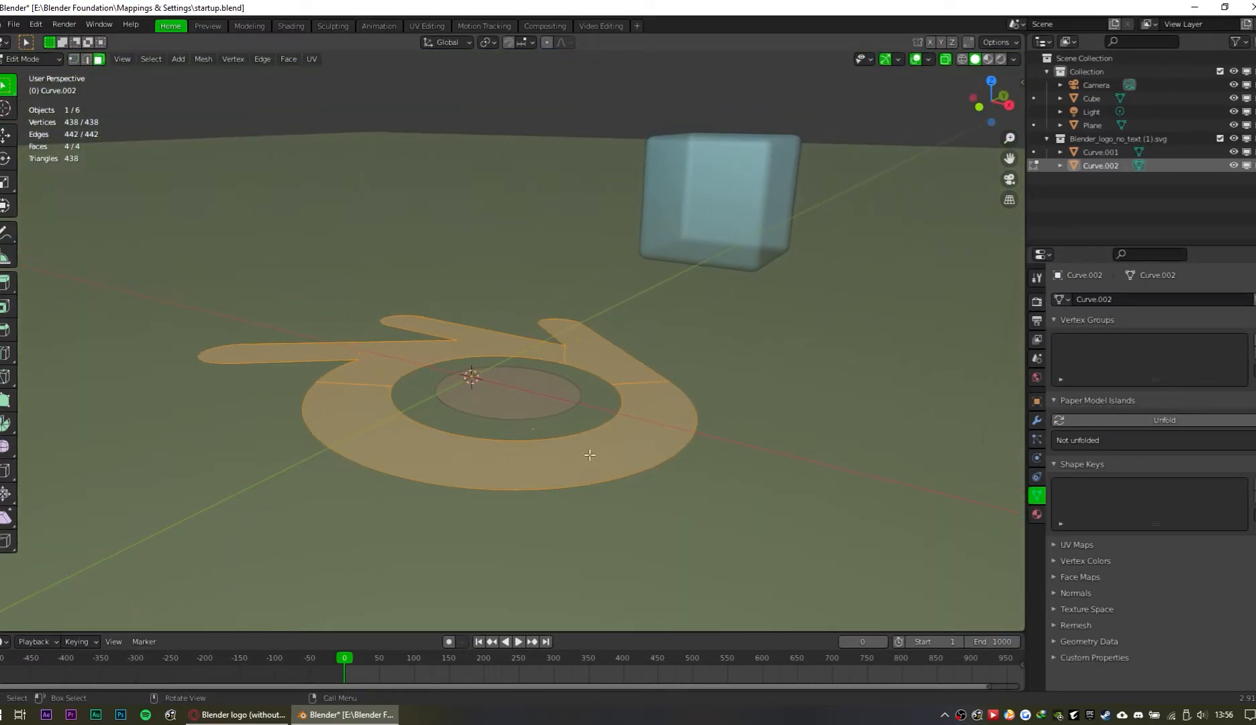
key("e")
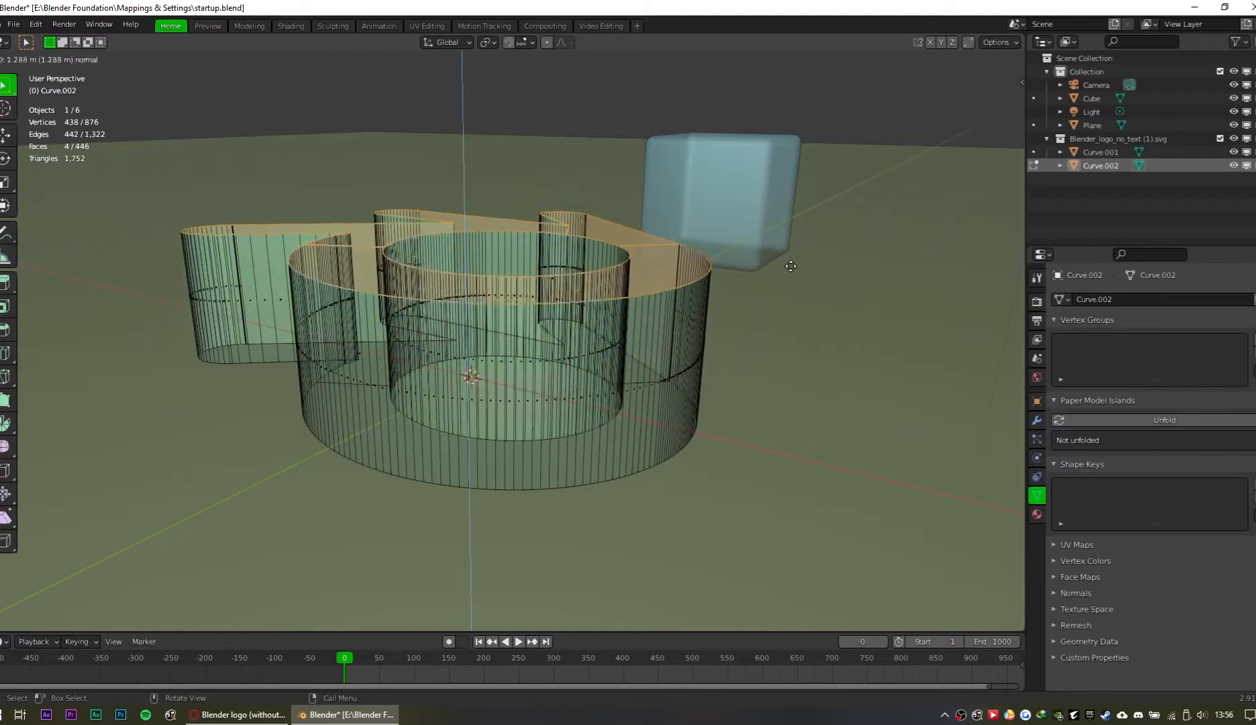
left_click(810, 311)
key("Tab")
Step: Select the logo's center disc, turn off X-ray, and open the disc's mesh for editing
middle_click_drag(706, 359, 549, 406)
left_click(551, 404)
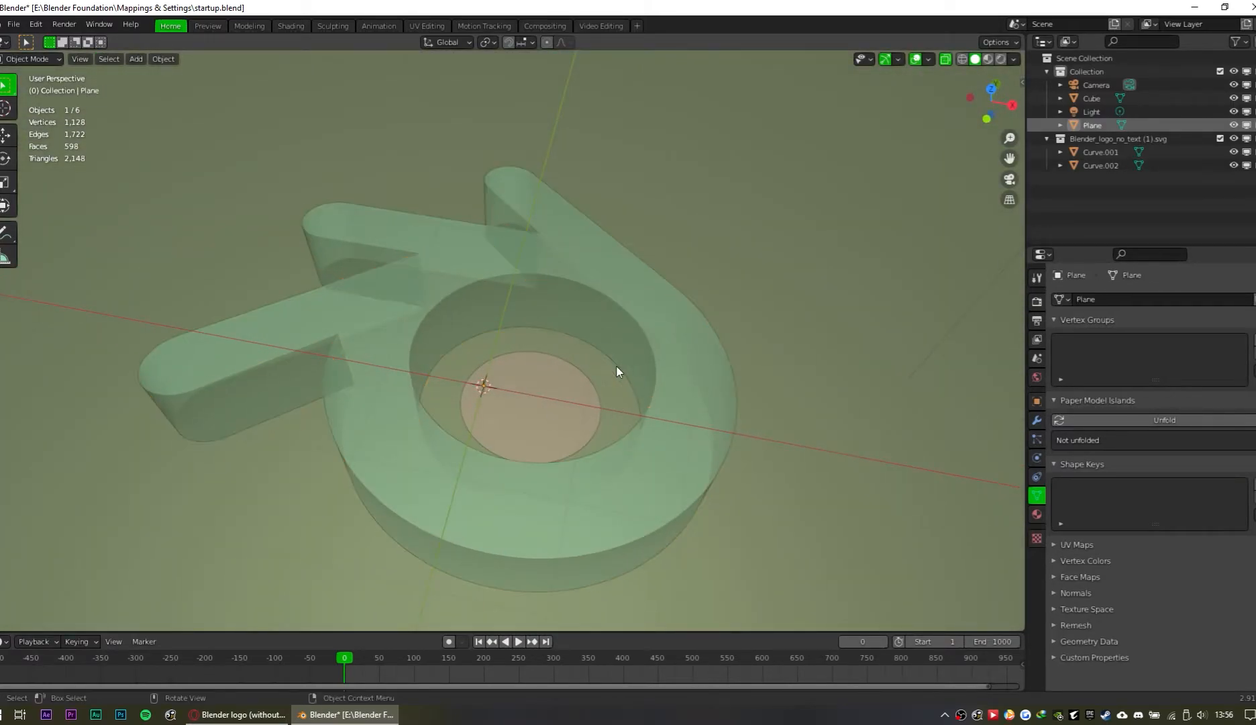
left_click(561, 362)
middle_click_drag(763, 322, 768, 285)
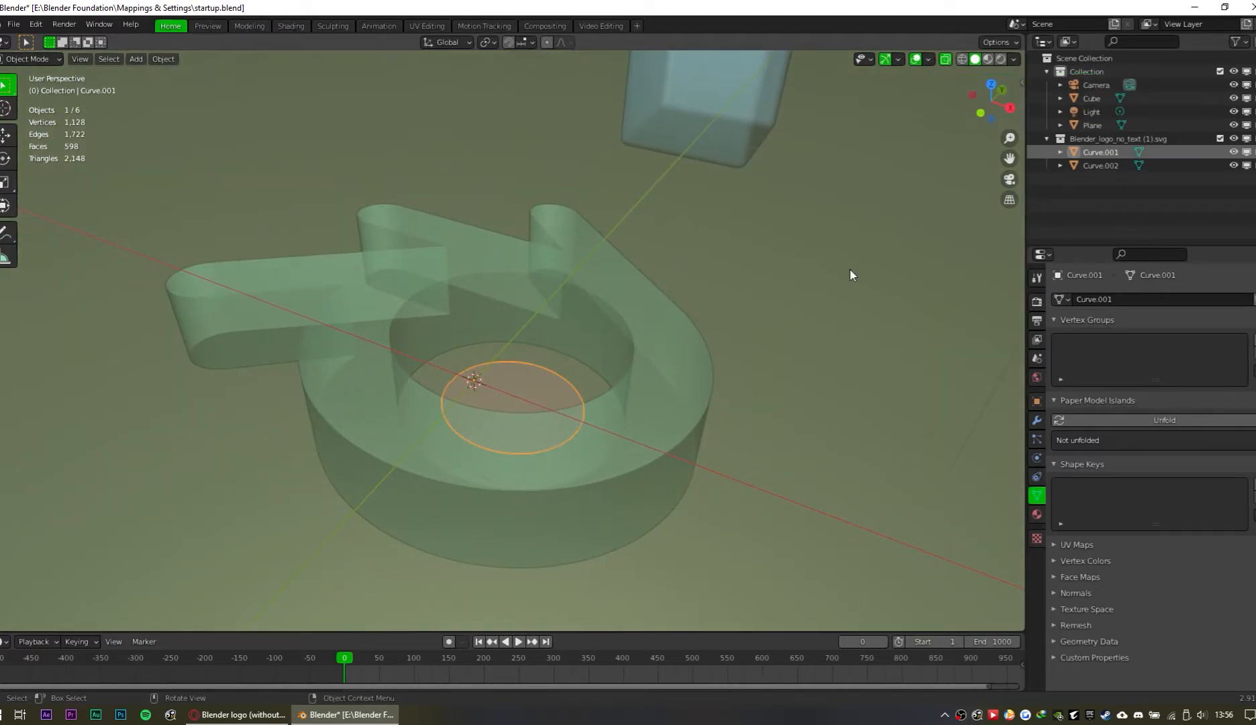
key("alt+z")
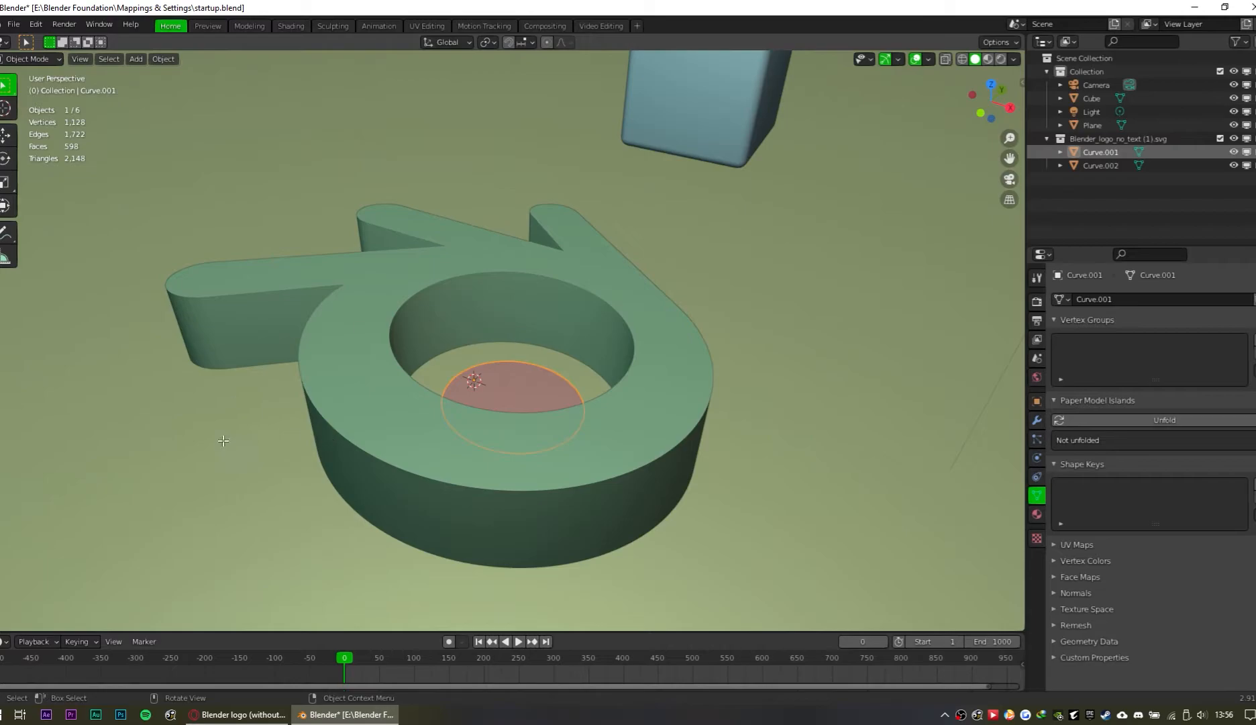
key("Tab")
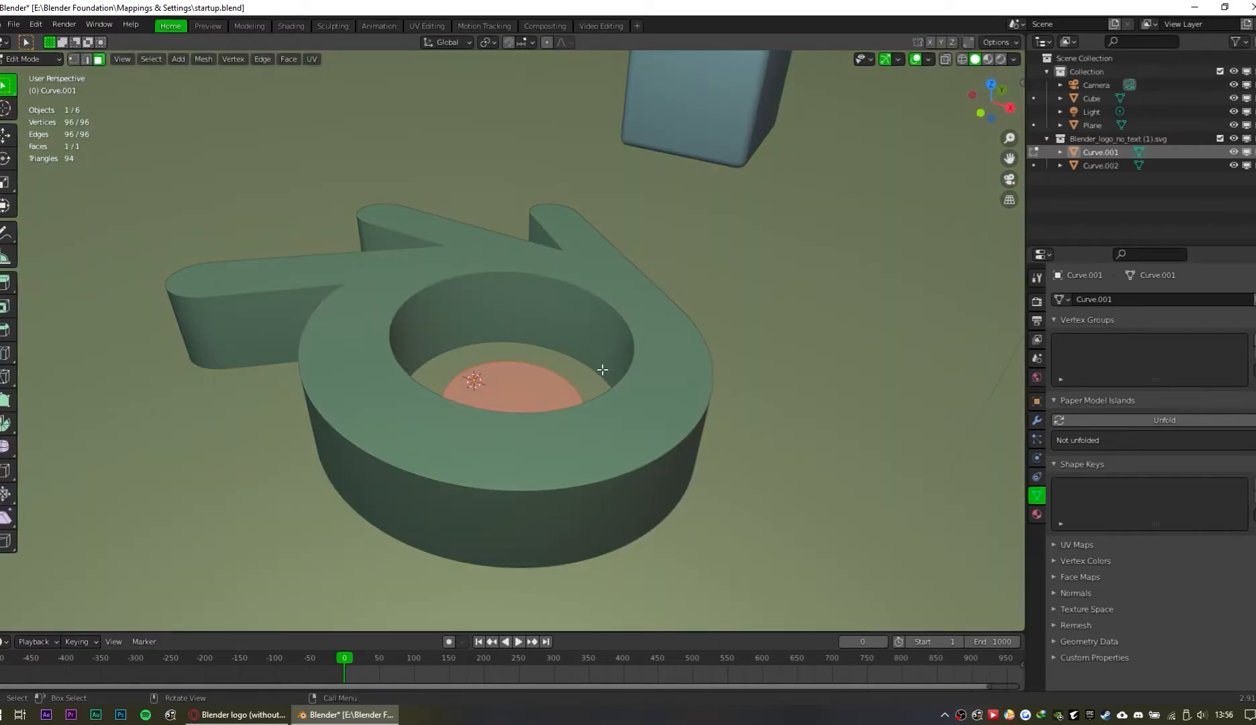
Step: Set the snapping target to Face and enable snapping
left_click(527, 46)
left_click(548, 121)
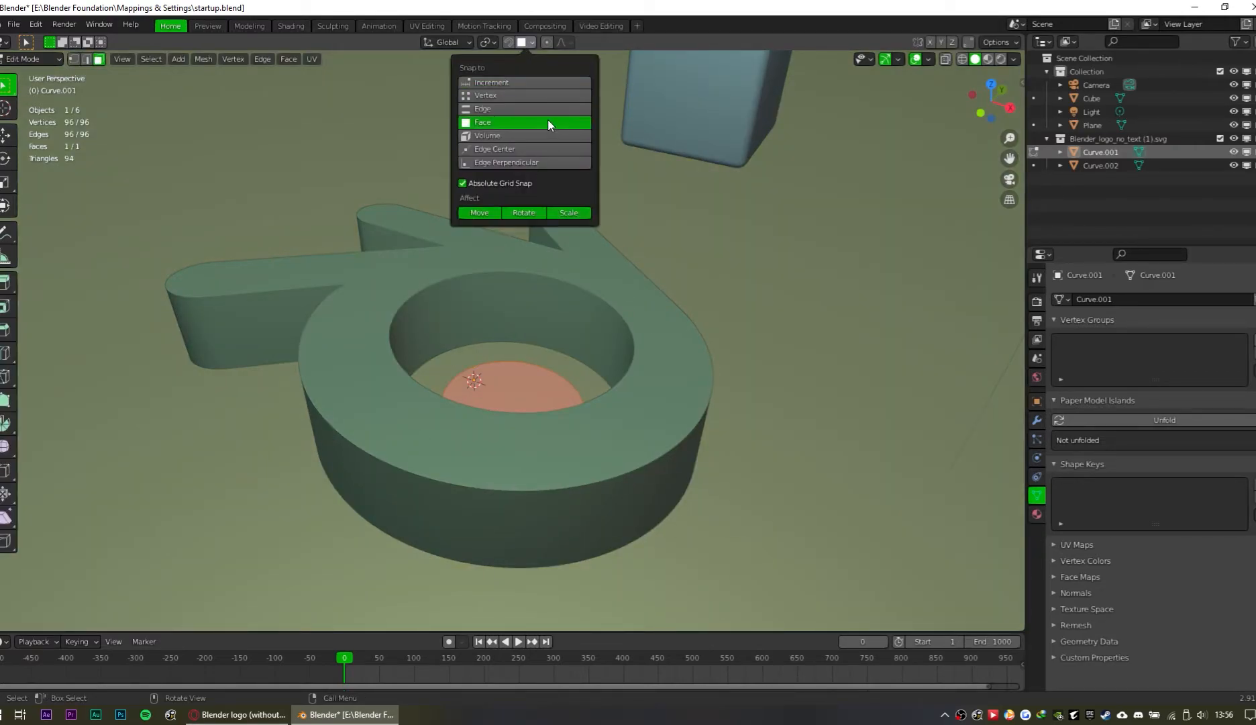
key("shift+Tab")
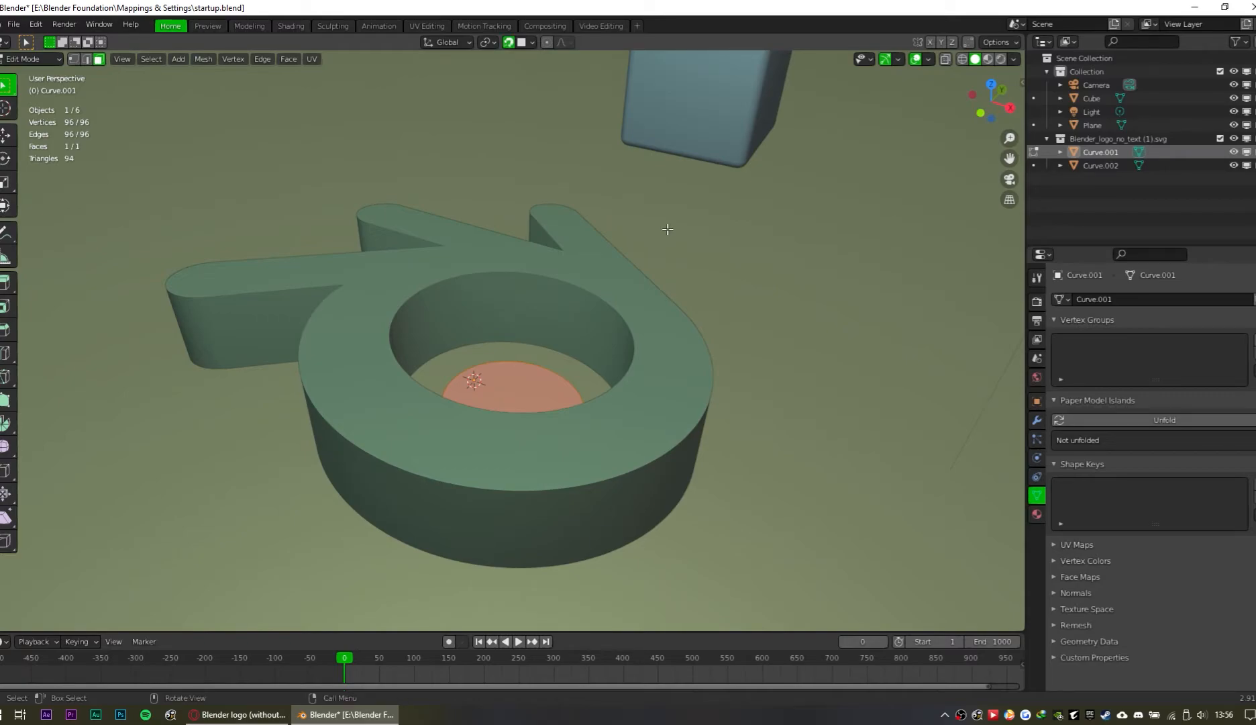
key("g")
key("z")
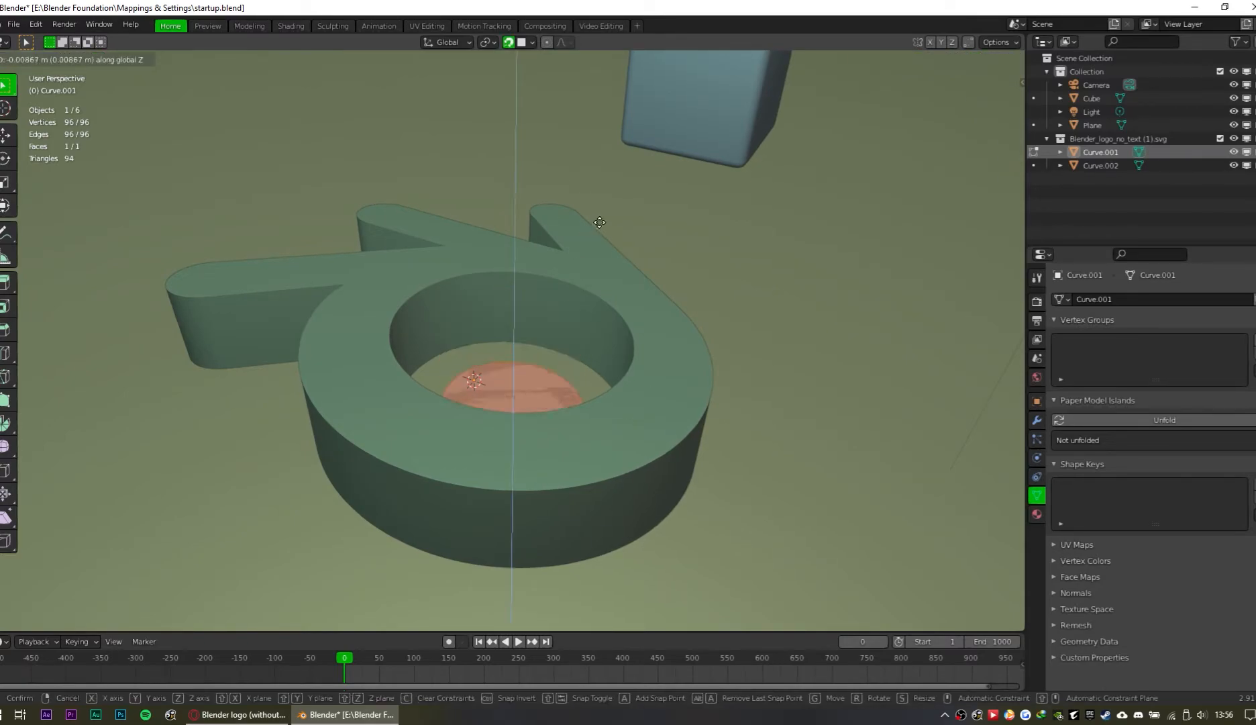
right_click(660, 408)
Step: Extrude the center disc upward by about 0.85 m using face snapping to the ring
key("e")
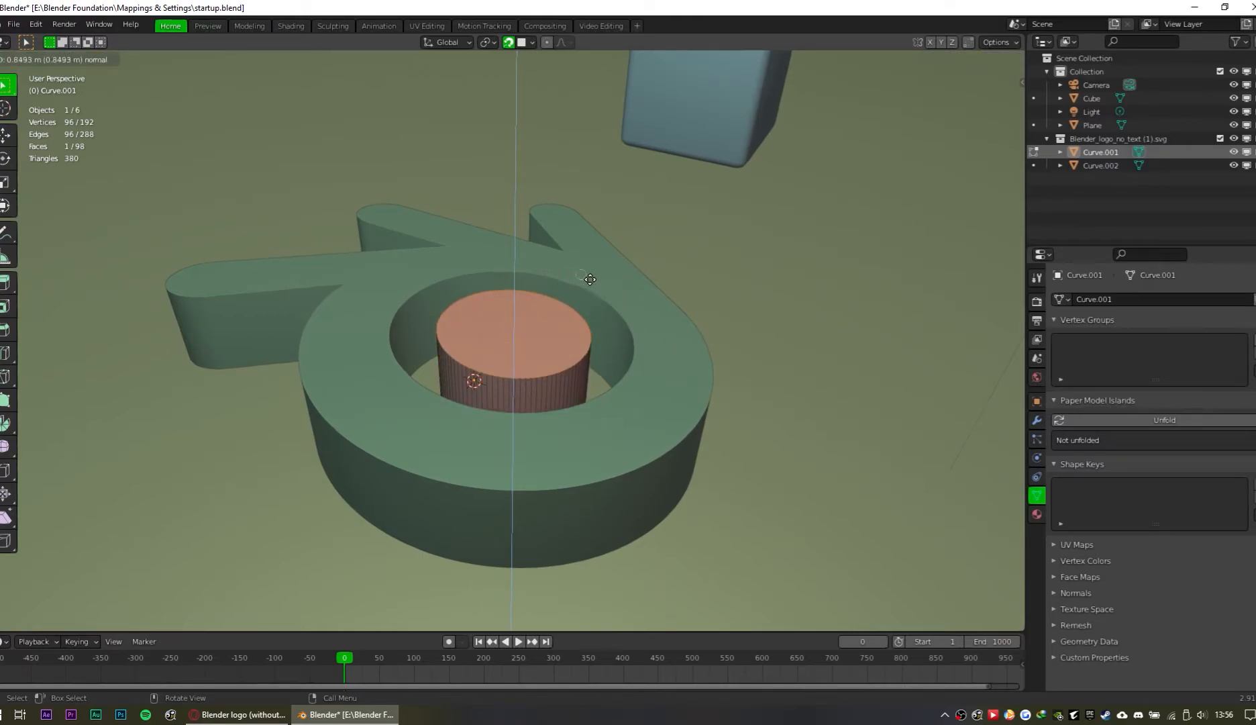
left_click(687, 404)
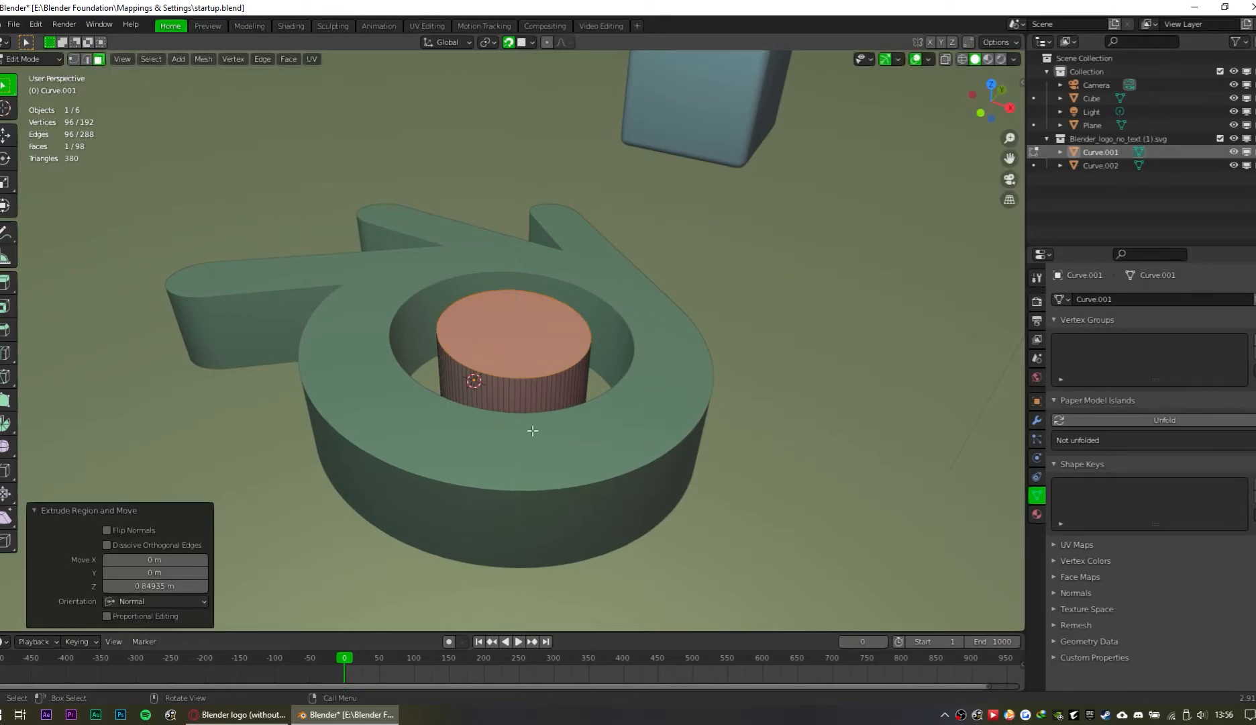
key("Tab")
middle_click_drag(665, 340, 653, 388)
scroll(653, 388, "up", 3)
key("Tab")
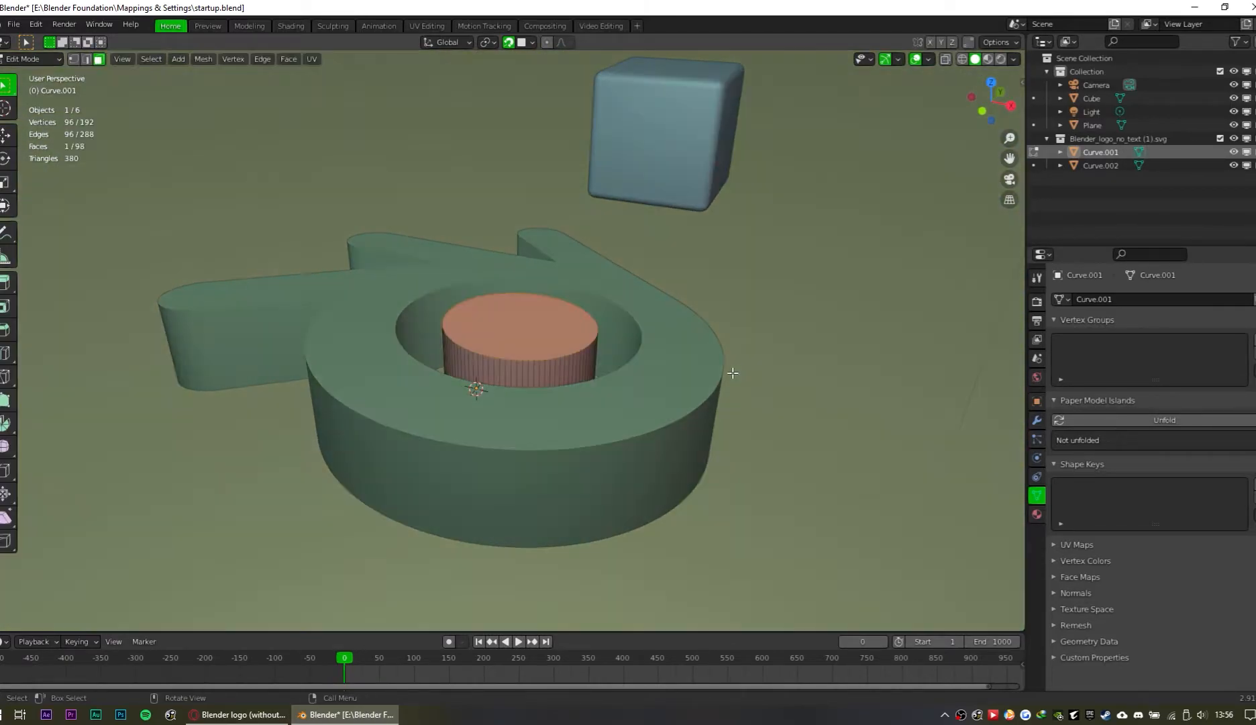
middle_click_drag(603, 332, 603, 401)
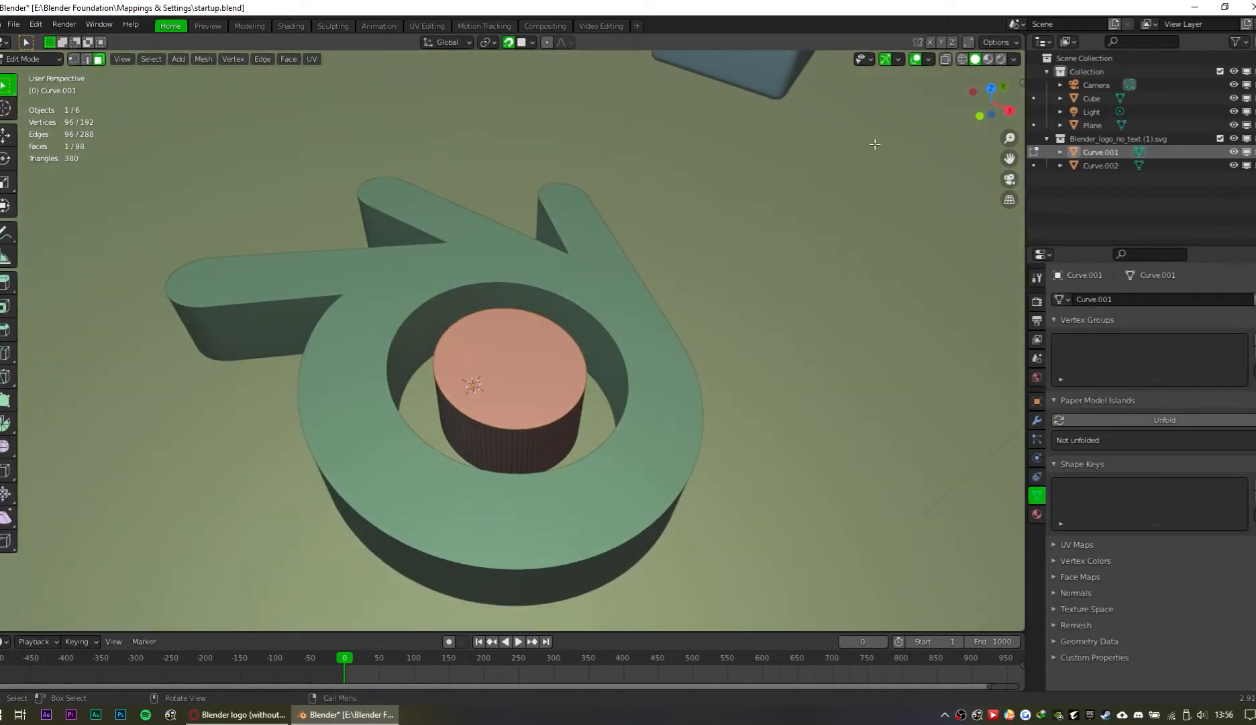
Step: In X-ray, select the center disc's top and bottom faces and bevel their edges by about 0.062 m with 4 segments
key("alt+z")
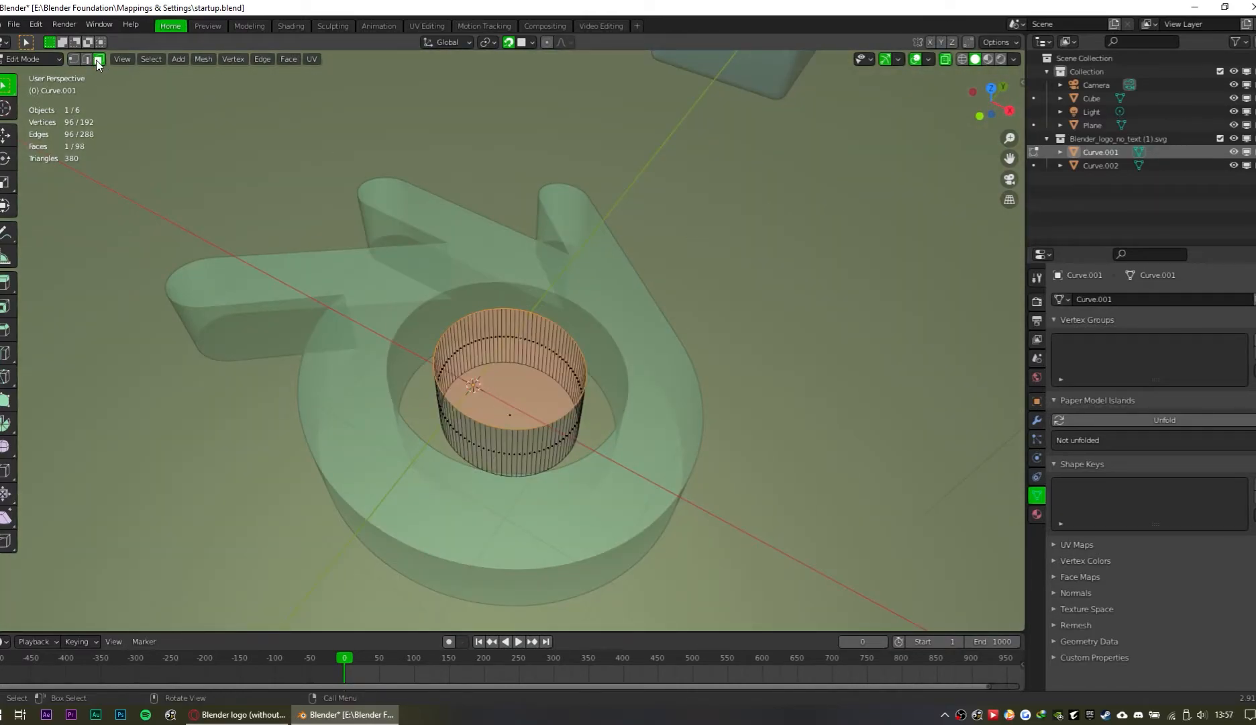
scroll(530, 496, "up", 4)
middle_click_drag(531, 493, 533, 513)
left_click(522, 421)
left_click(515, 464)
left_click(522, 427)
left_click(524, 471, "shift")
middle_click_drag(559, 504, 717, 418)
key("ctrl+b")
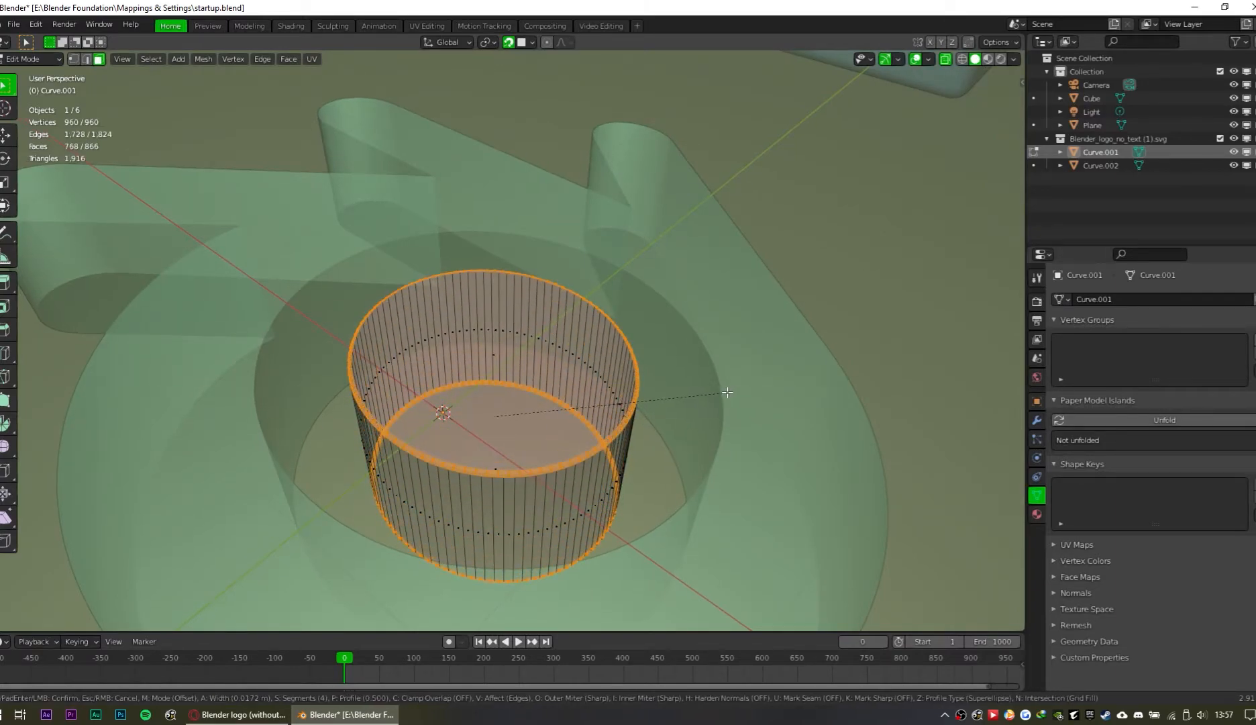
left_click(737, 393)
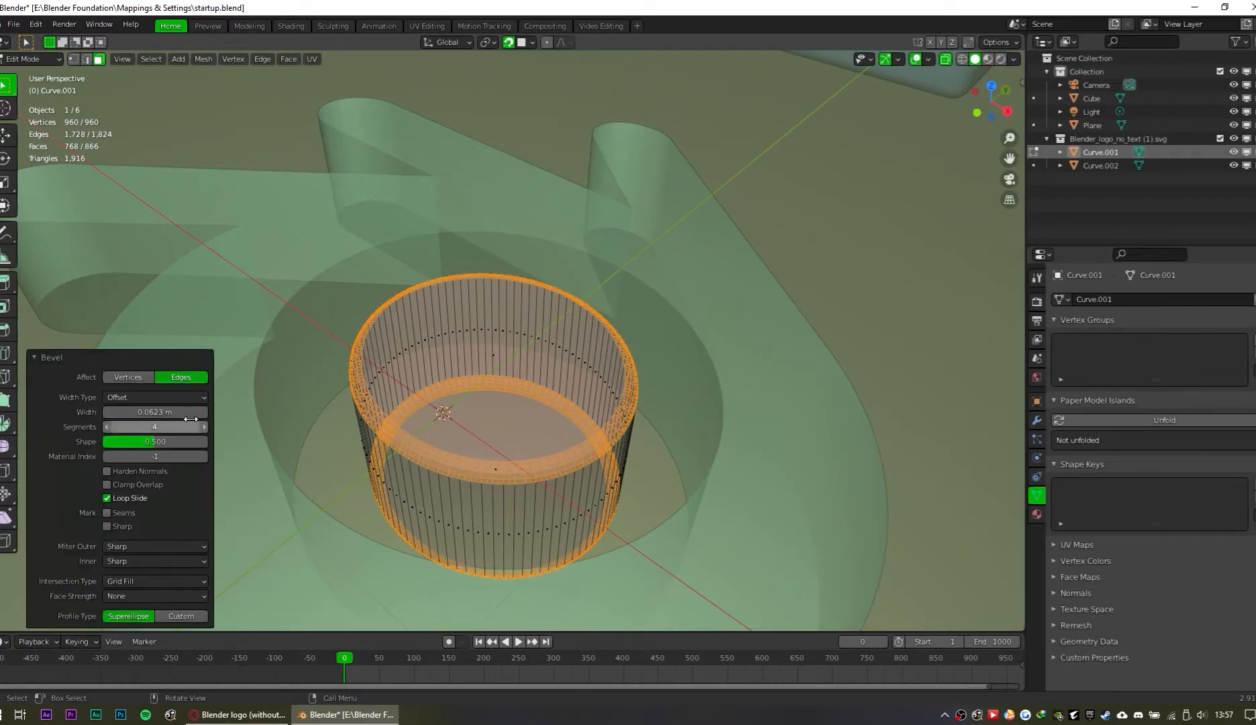
Step: Set the disc bevel's width to 0.05 m and its segments to 5
left_click(143, 412)
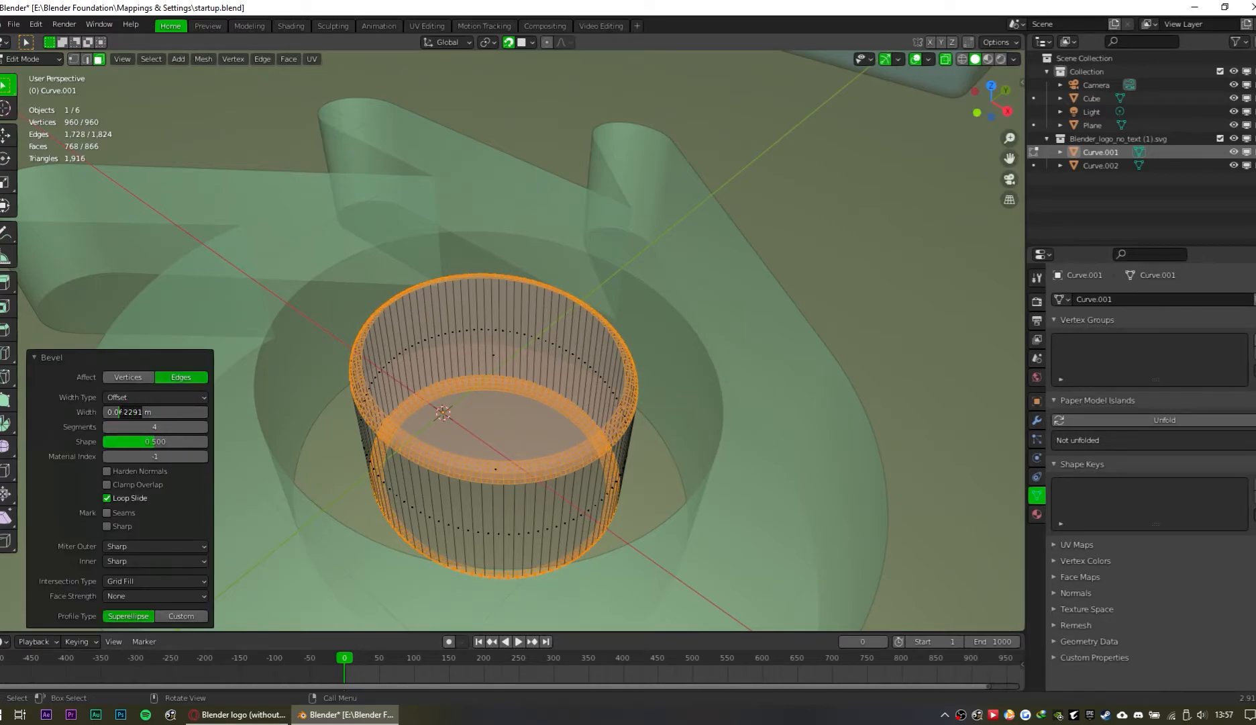
type("0.05")
key("Return")
left_click(202, 427)
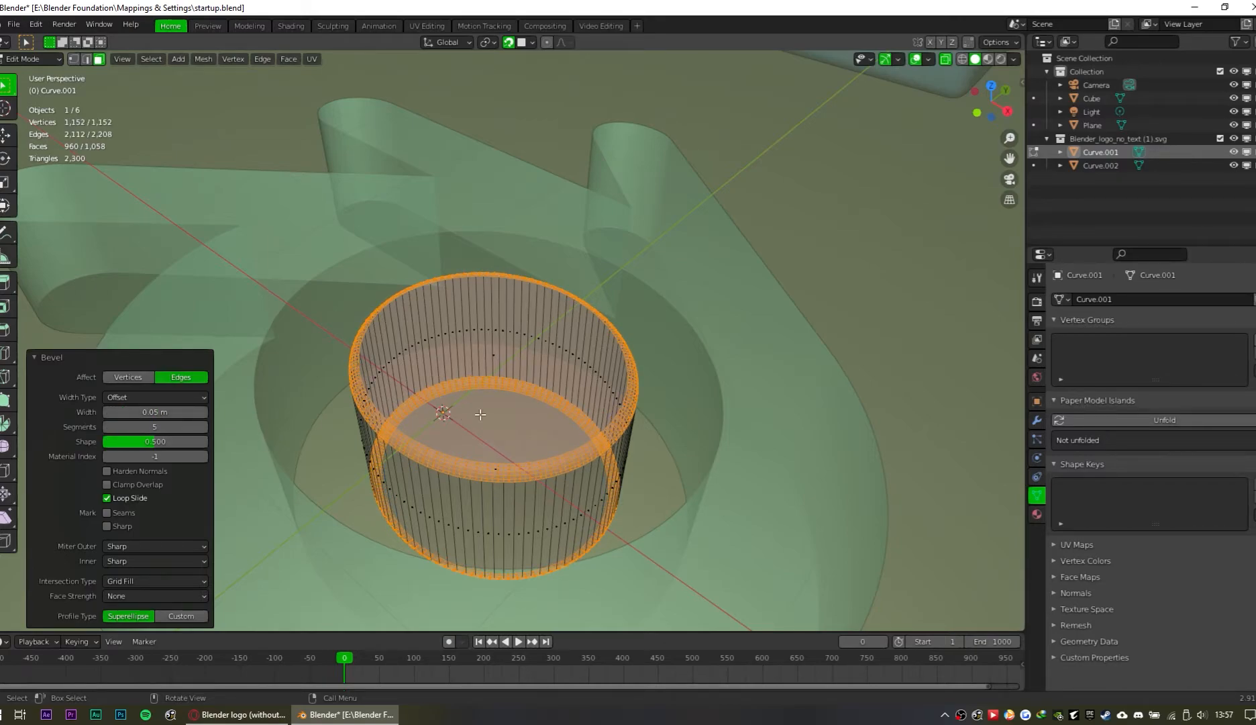
Step: Leave mesh editing, turn off X-ray, and shade the center disc smooth
middle_click_drag(474, 425, 498, 397)
key("Tab")
scroll(522, 388, "down", 3)
middle_click_drag(500, 326, 528, 341)
scroll(597, 408, "up", 5)
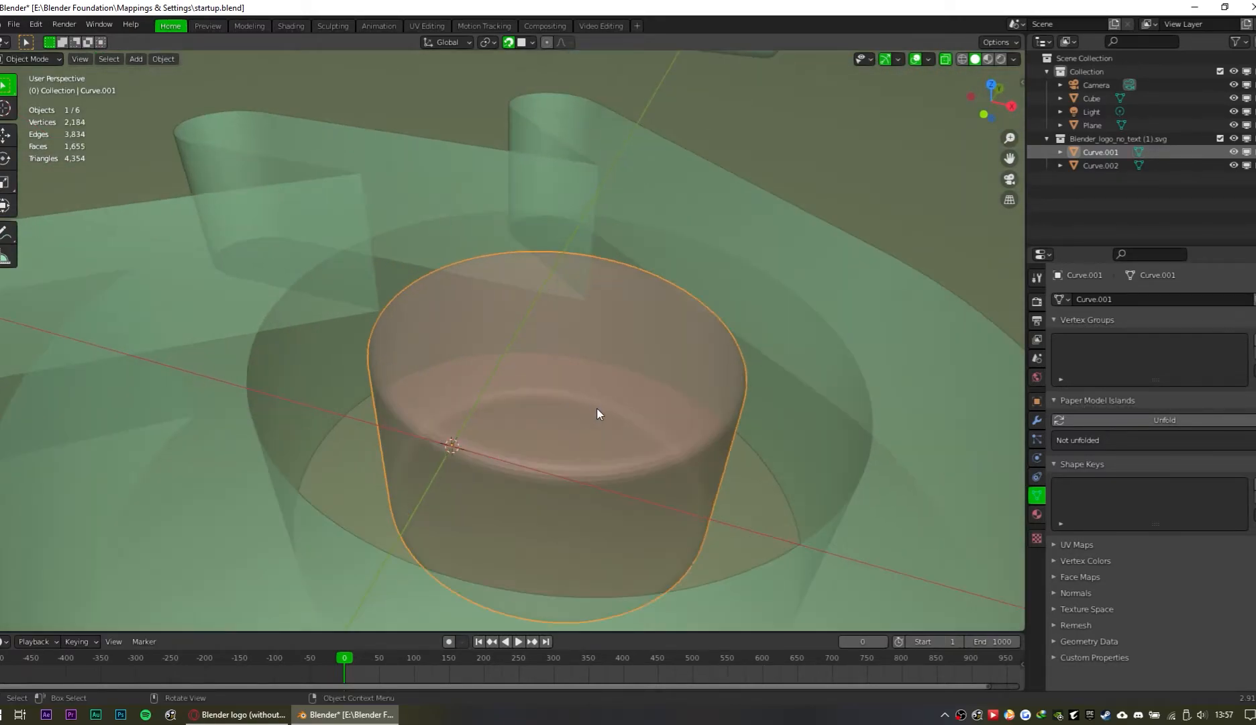
key("alt+z")
middle_click_drag(596, 470, 594, 419, "shift")
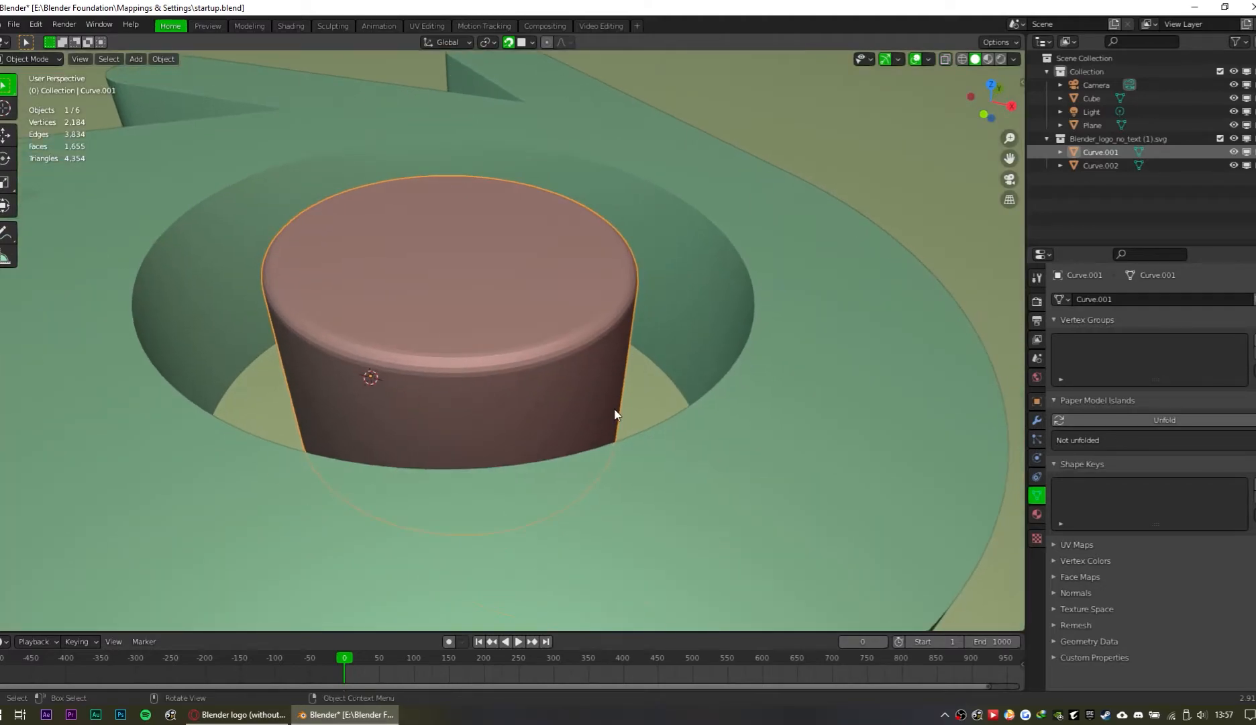
middle_click_drag(449, 289, 480, 394, "shift")
right_click(543, 343)
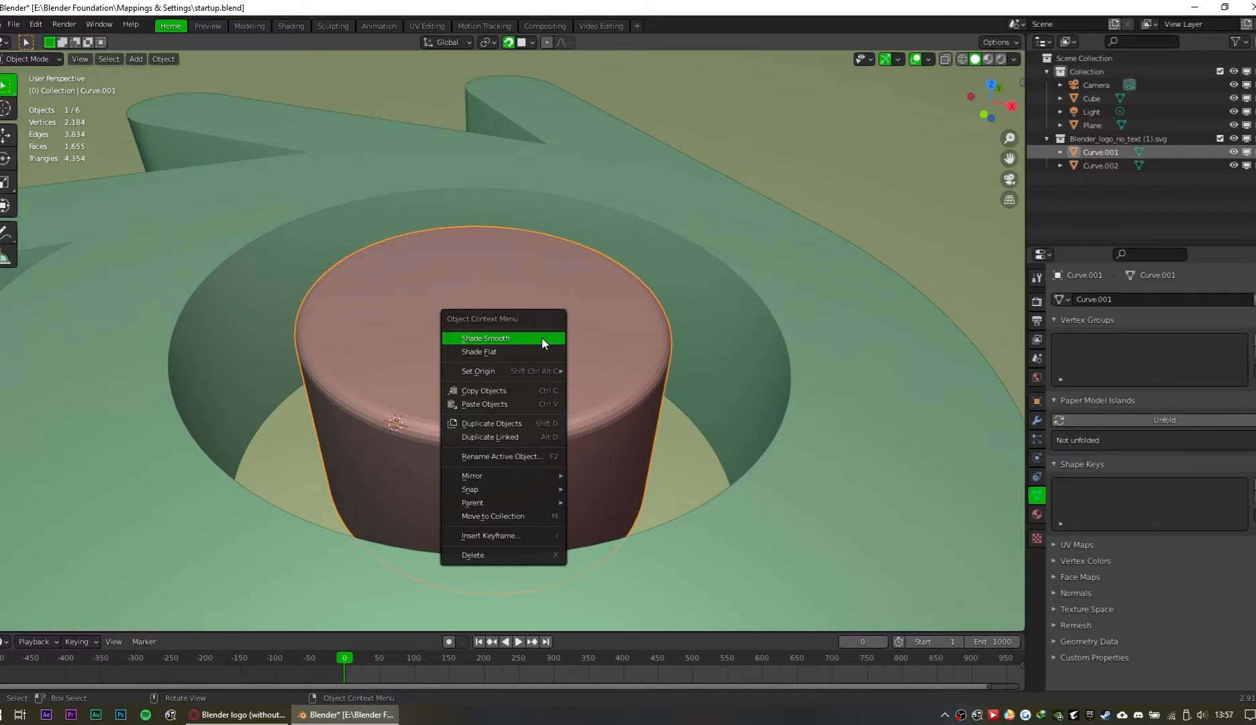
left_click(543, 338)
scroll(541, 337, "down", 5)
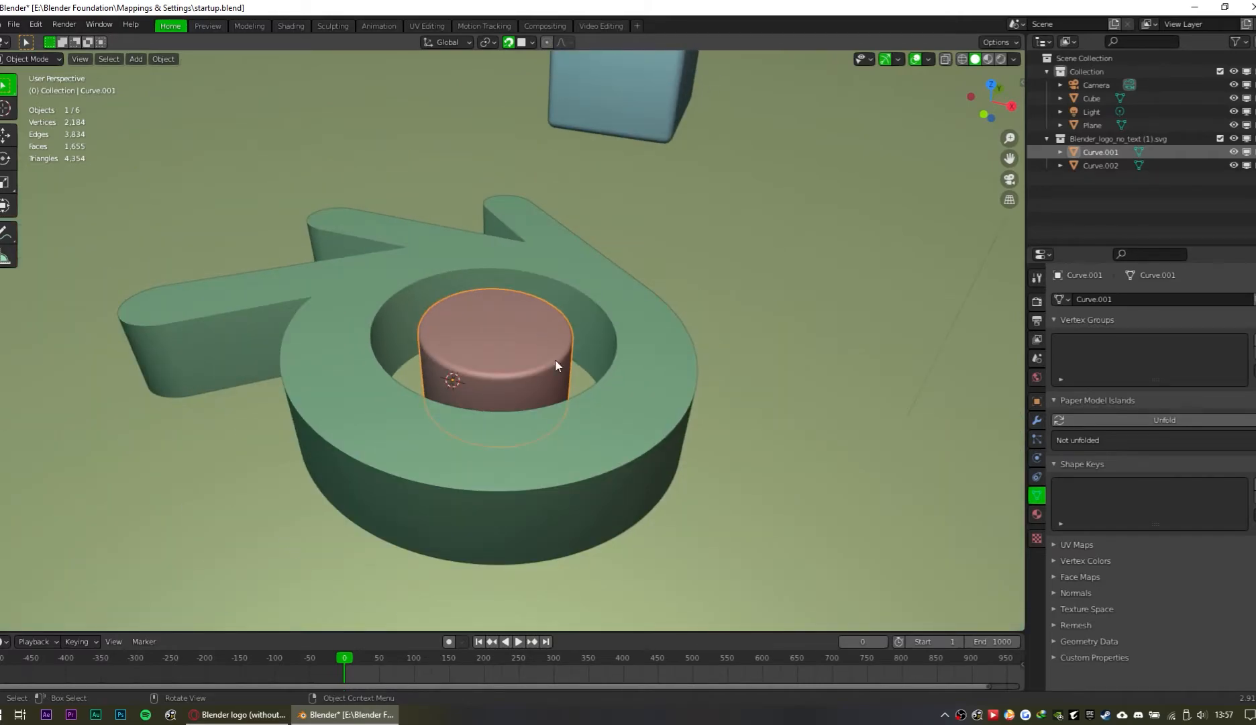
Step: Open the ring-and-arms mesh for editing and select its top faces, with X-ray turned on
left_click(618, 433)
key("Tab")
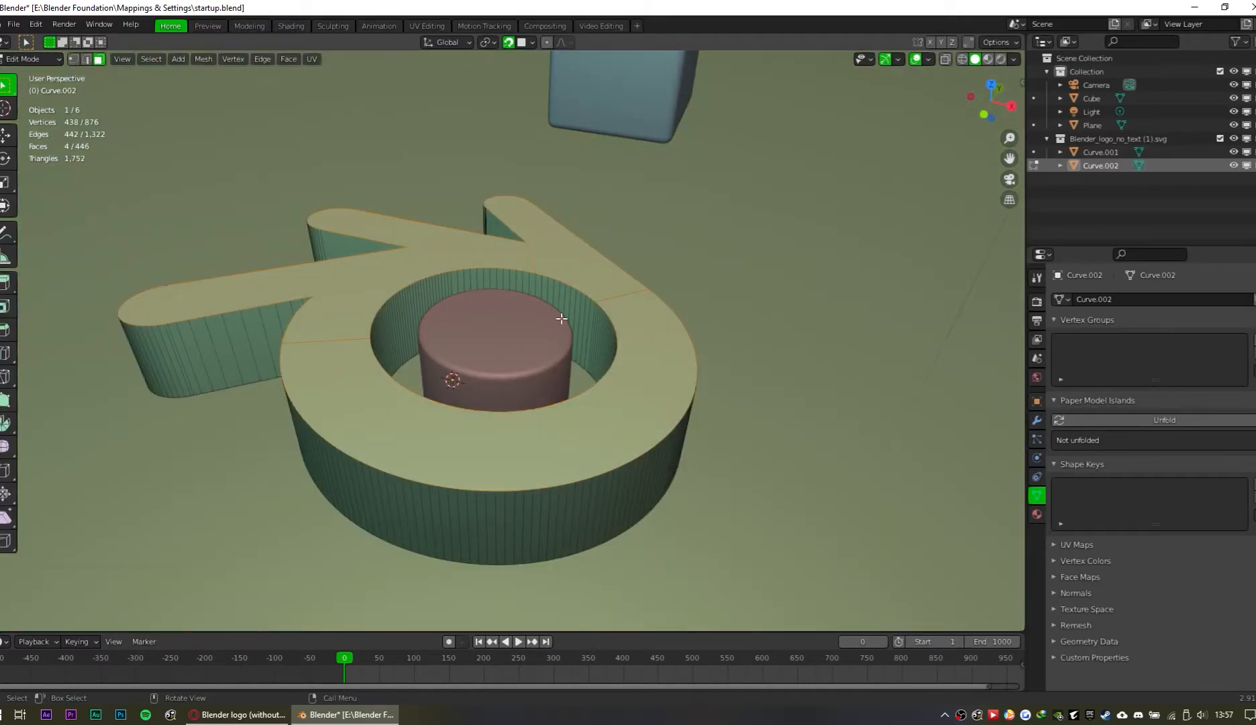
key("alt+a")
left_click(449, 277, "shift")
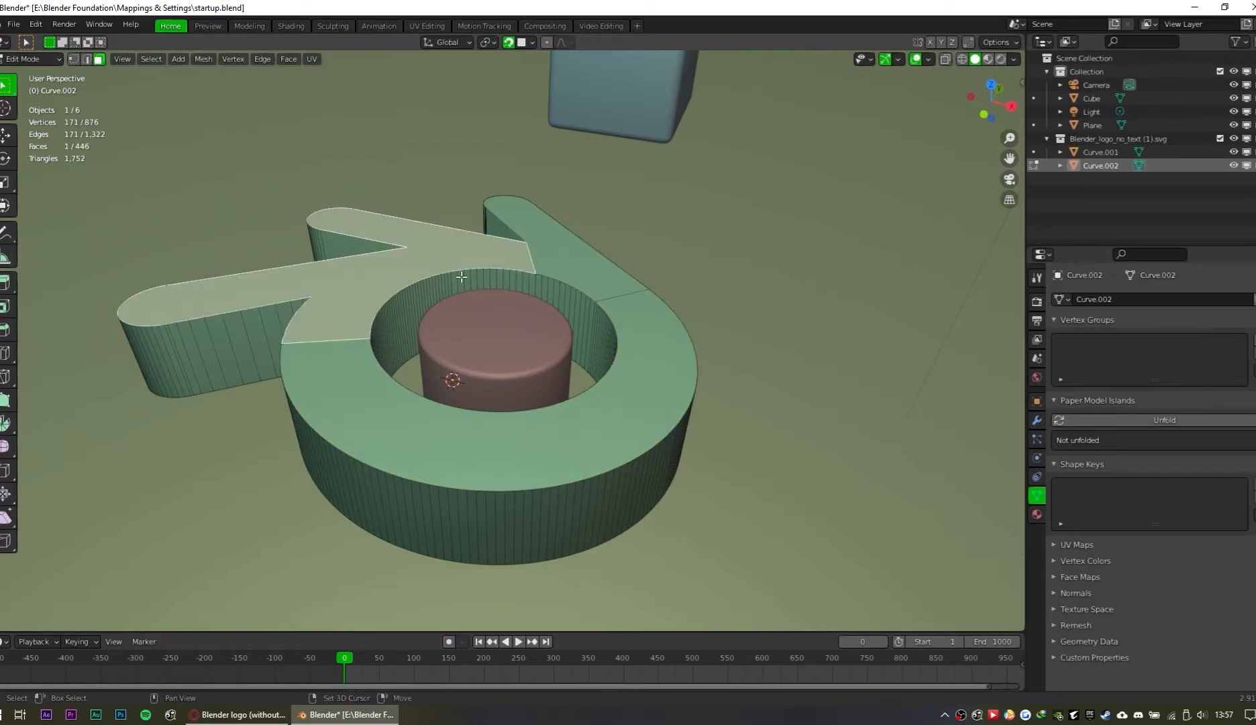
left_click(599, 281, "shift")
left_click(621, 466, "shift")
mouse_move(661, 477)
middle_mouse_down()
mouse_move(654, 366)
mouse_move(665, 481)
middle_mouse_up()
middle_click_drag(590, 361, 605, 406)
key("alt+z")
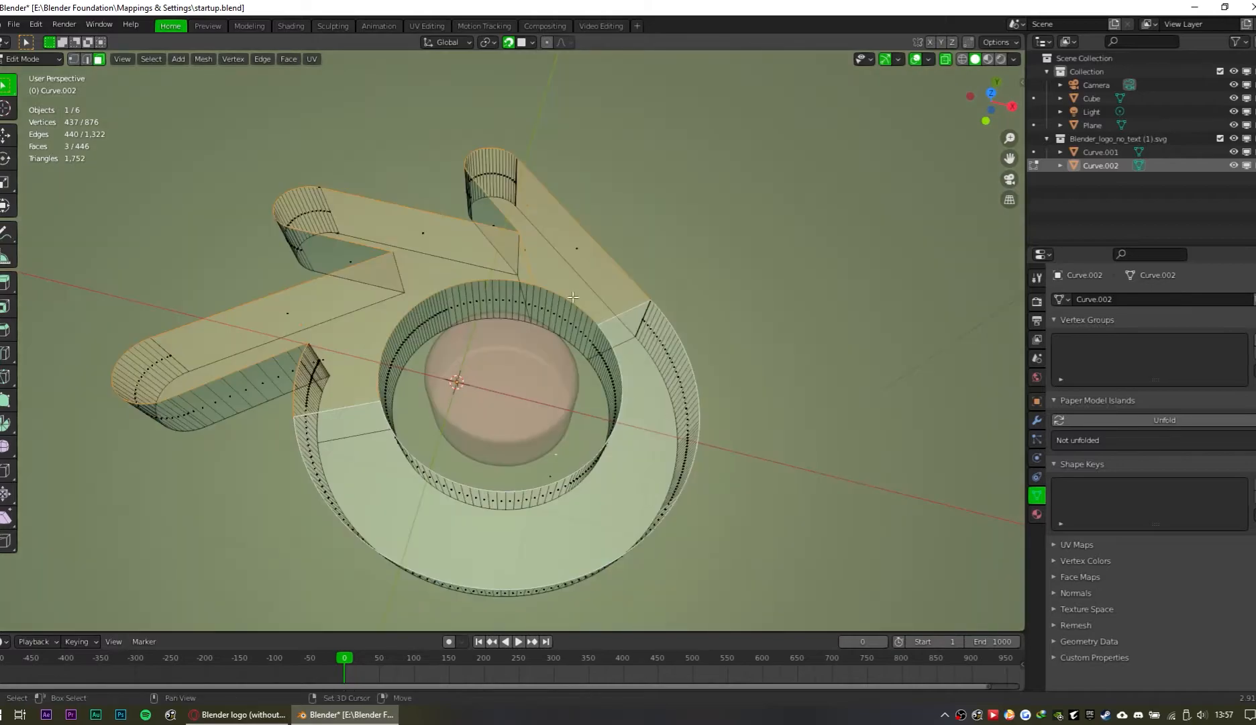
left_click(433, 313, "shift")
middle_click_drag(451, 376, 467, 438)
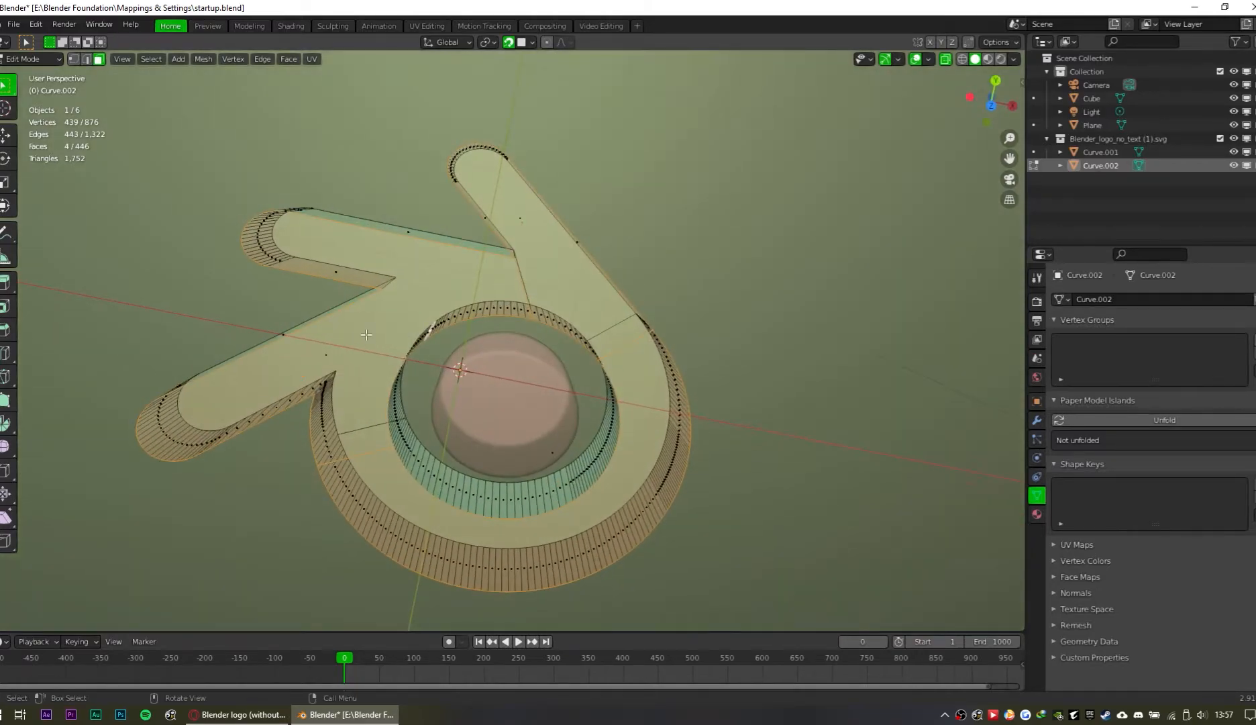
Step: Select the ring and arms' top and bottom faces, turn off X-ray, and try to bevel their edges with 5 segments
key("alt+a")
left_click(328, 355)
left_click(392, 361, "shift")
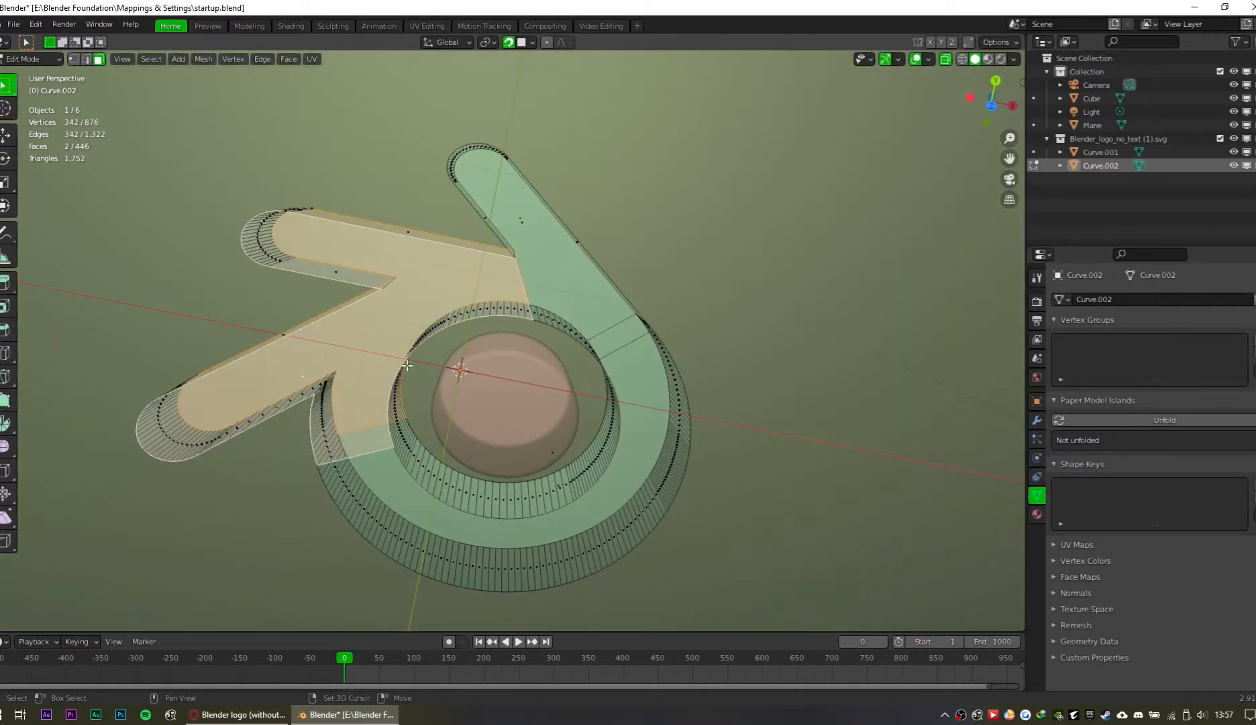
middle_click_drag(449, 521, 624, 464)
middle_click_drag(593, 418, 551, 439)
left_click(610, 346, "shift")
left_click(567, 275, "shift")
mouse_move(567, 275)
middle_mouse_down()
mouse_move(253, 263)
mouse_move(658, 500)
mouse_move(648, 451)
mouse_move(625, 485)
mouse_move(671, 483)
mouse_move(519, 435)
mouse_move(743, 448)
middle_mouse_up()
key("alt+z")
key("ctrl+b")
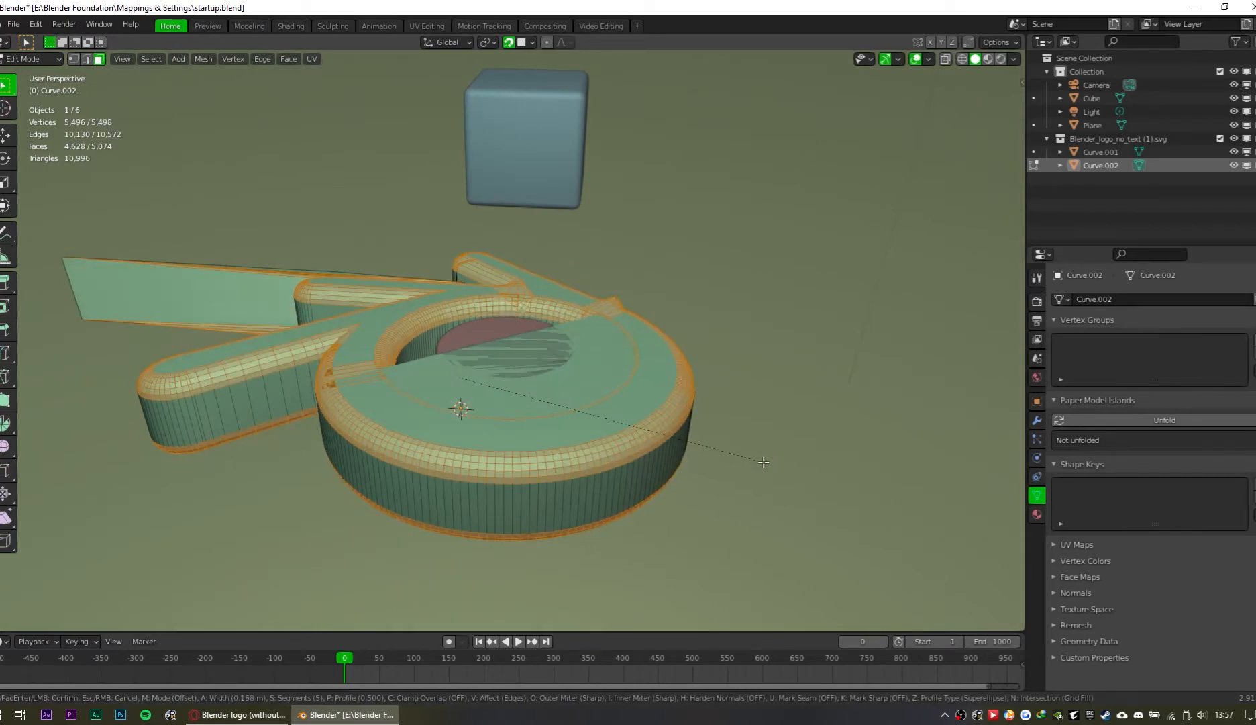
right_click(726, 448)
Step: Recalculate the normals of the whole ring-and-arms mesh
middle_click_drag(530, 380, 557, 424)
key("1")
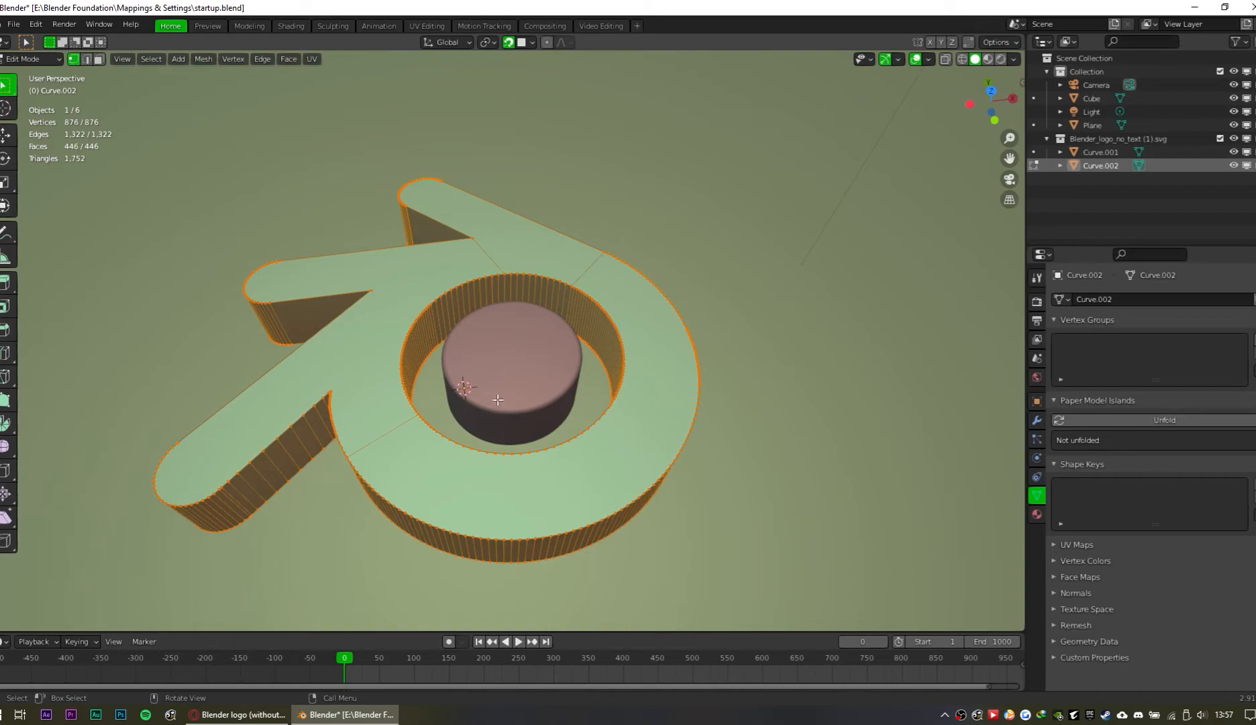
left_click(198, 59)
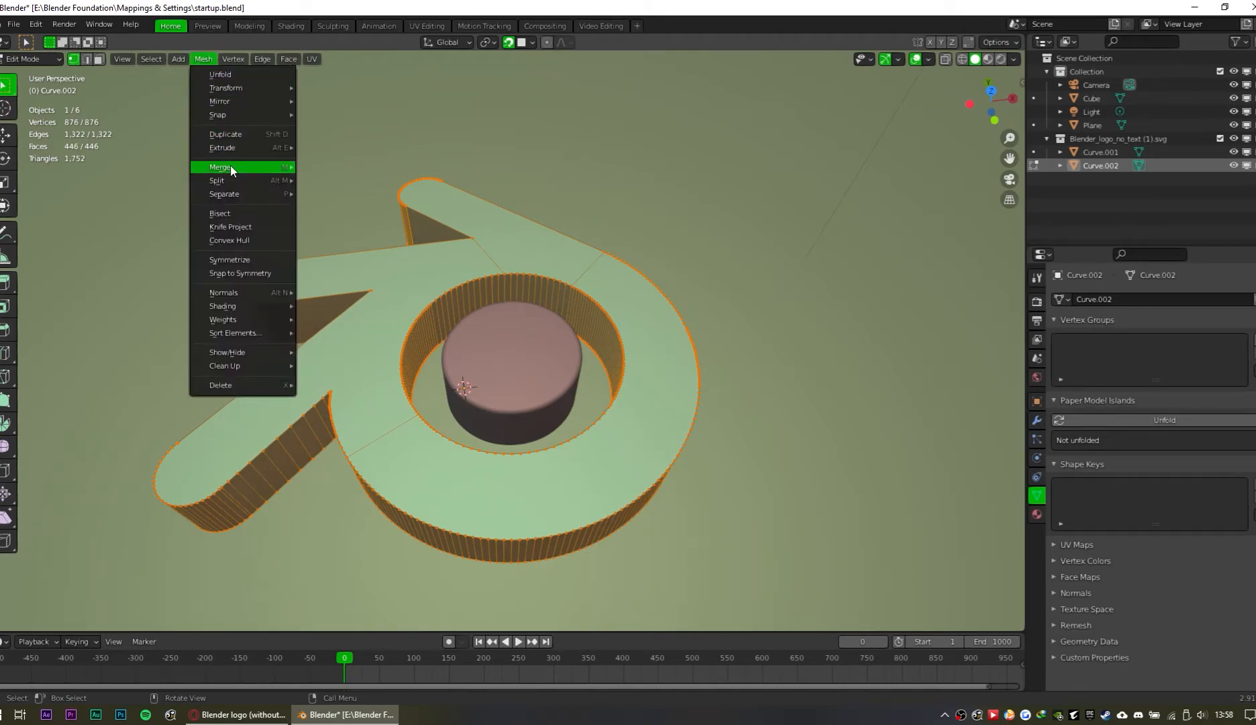
mouse_move(271, 295)
left_click(359, 304)
Step: Select only the three top faces of the ring and arms and try to bevel their edges
key("3")
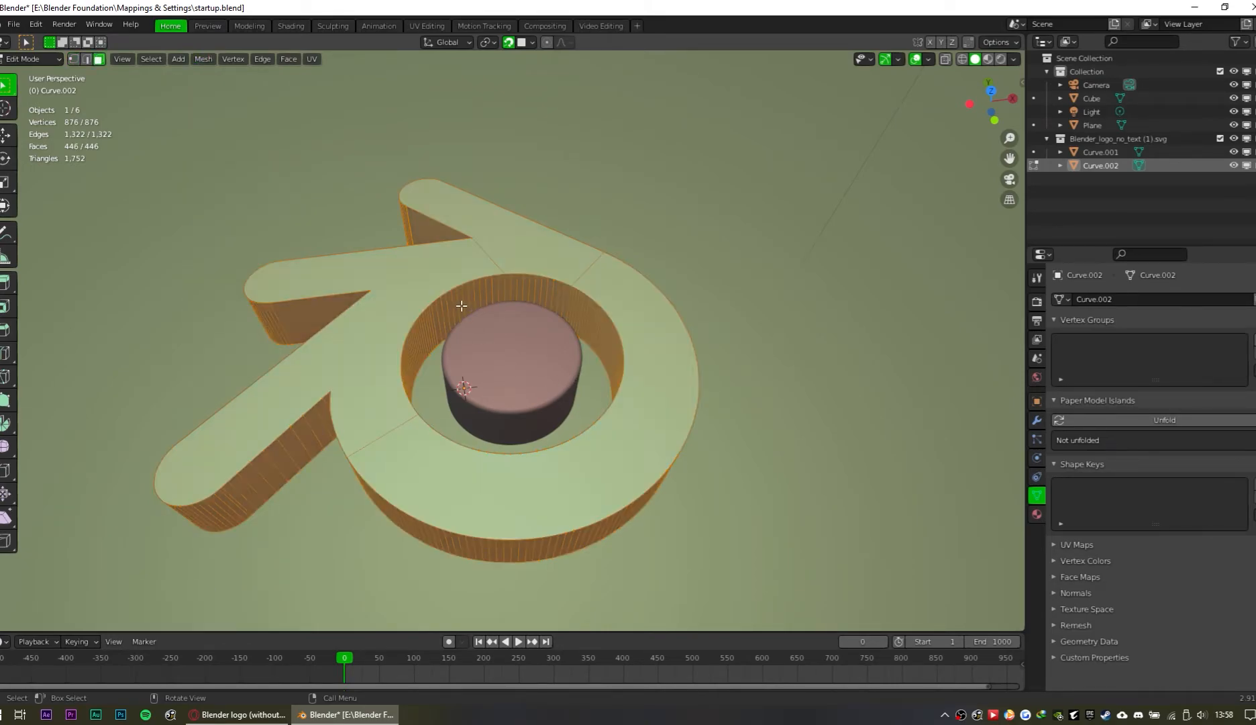
left_click(442, 280)
left_click(523, 246, "shift")
left_click(629, 389, "shift")
key("ctrl+b")
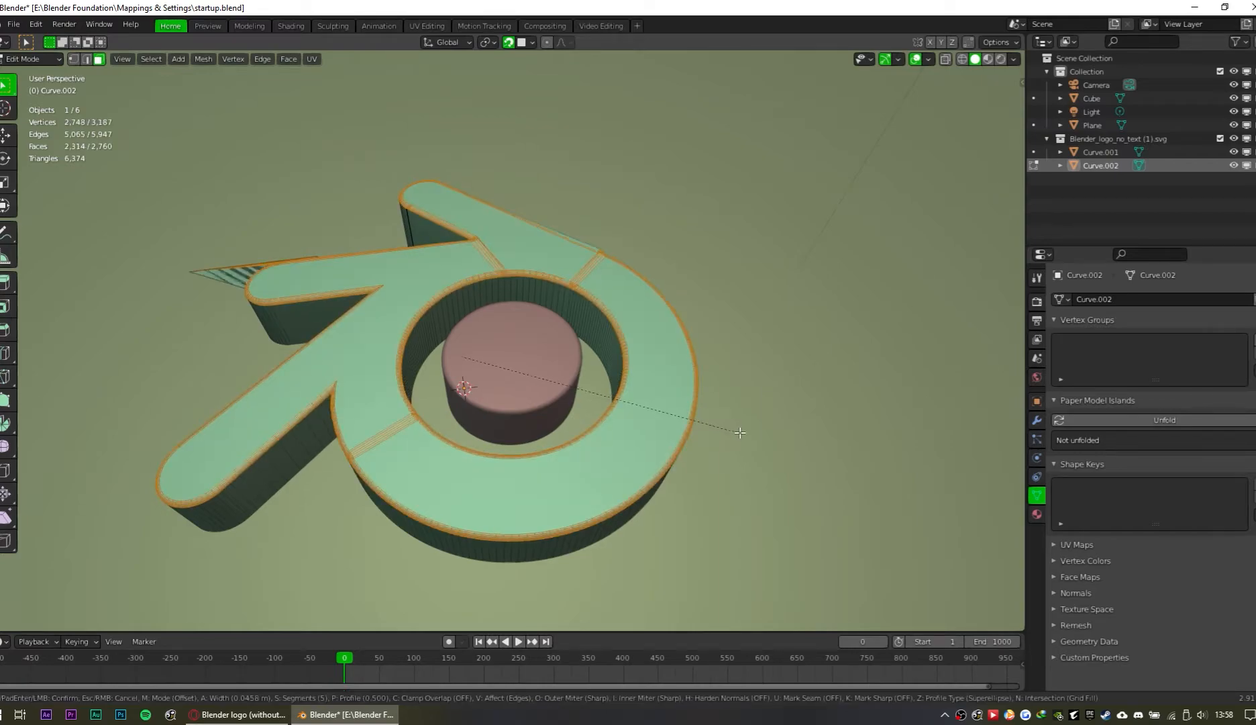
key("Escape")
Step: In edge selection, exclude the dividing edges between the top faces and try to bevel only the outline
key("2")
middle_click_drag(500, 415, 505, 439)
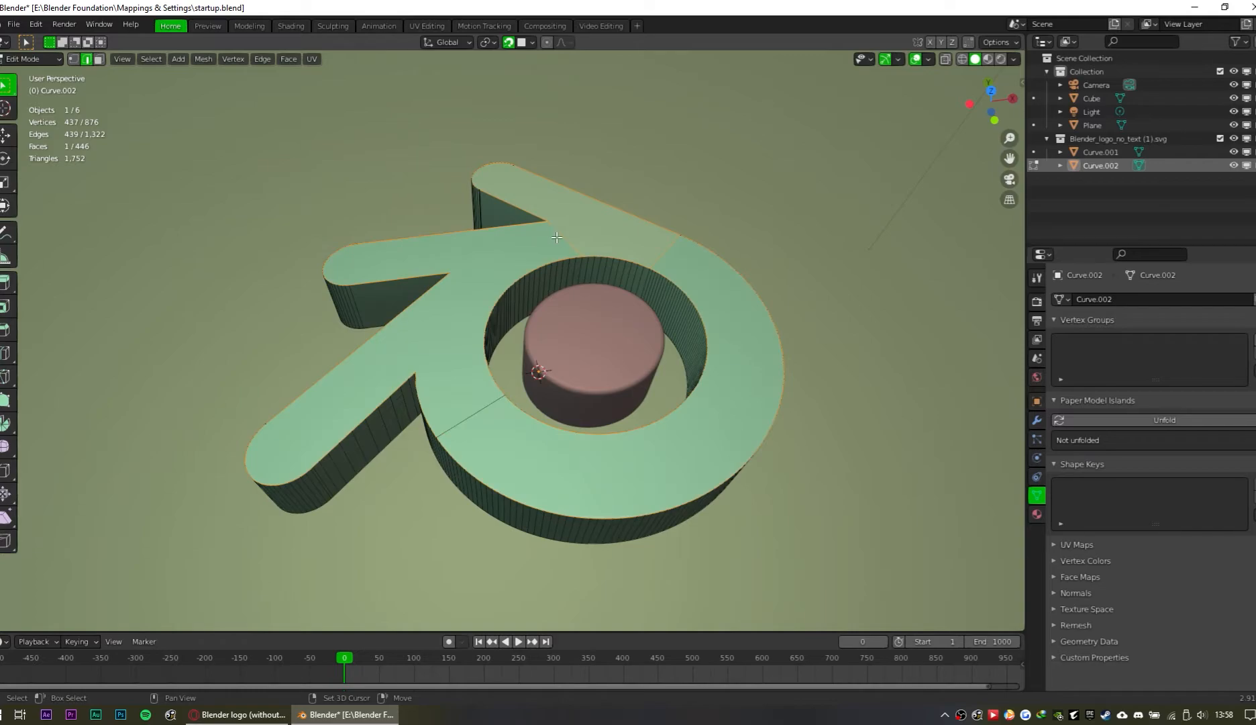
middle_click_drag(681, 255, 552, 228)
middle_click_drag(426, 461, 841, 444)
key("ctrl+b")
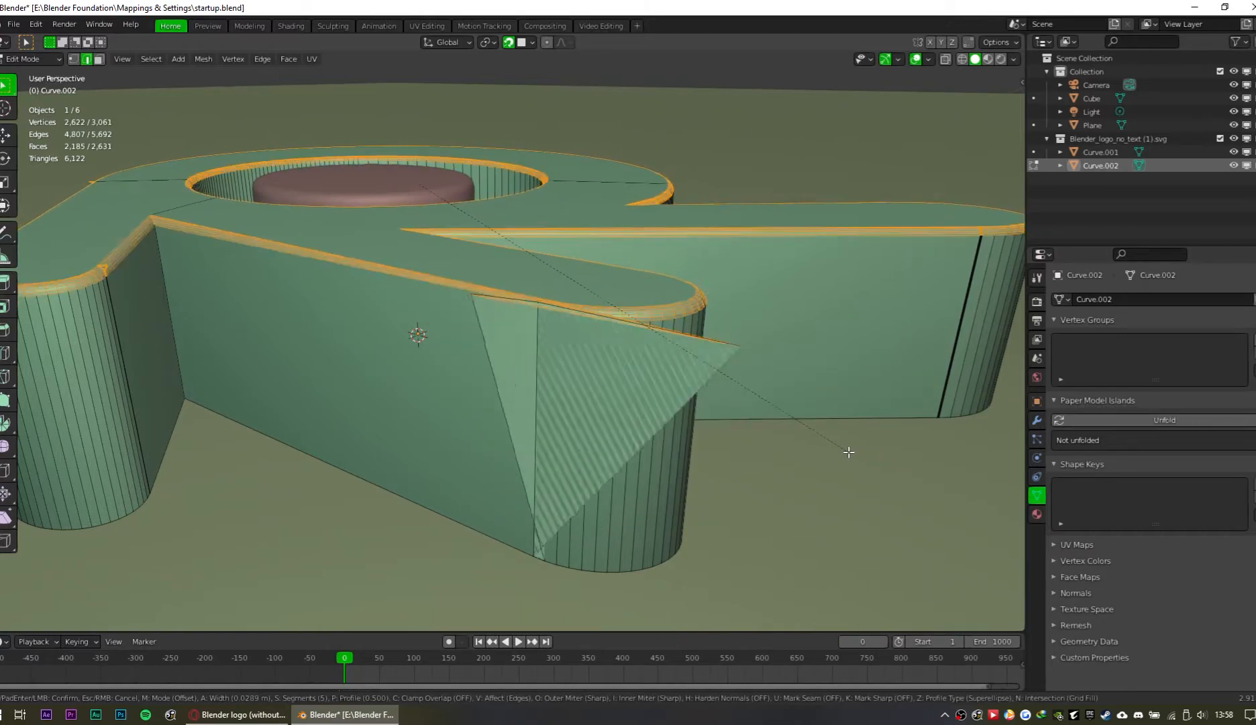
key("Escape")
Step: In vertex selection, merge at center the stacked vertices where the upper arm's rounded tip meets its straight side
middle_click_drag(459, 358, 489, 446)
scroll(438, 466, "up", 3)
left_click(169, 376)
key("1")
left_click_drag(155, 377, 194, 341)
middle_click_drag(242, 421, 345, 374)
left_click(220, 369, "alt")
key("m")
left_click(266, 395)
key("ctrl+z")
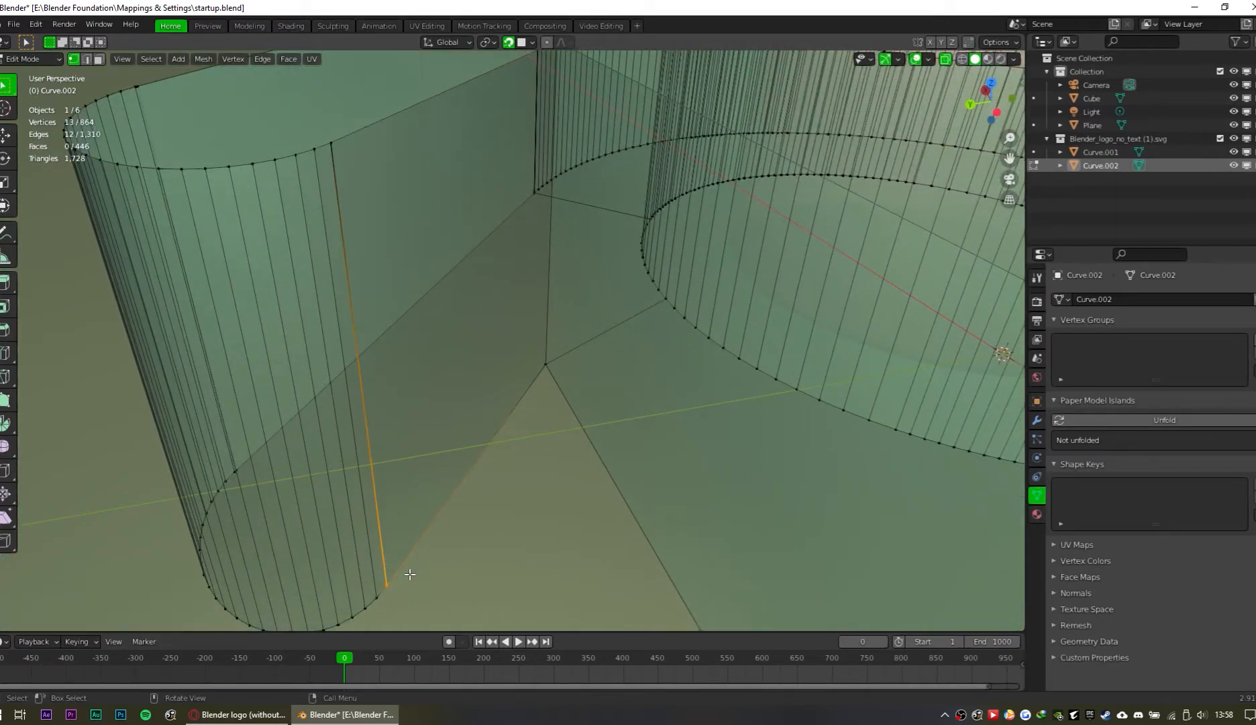
key("ctrl+shift+z")
key("Escape")
Step: Merge at center the stacked vertices at the top and bottom corners of the middle arm's rounded tip
middle_click_drag(326, 116, 430, 387)
left_click_drag(397, 347, 482, 390)
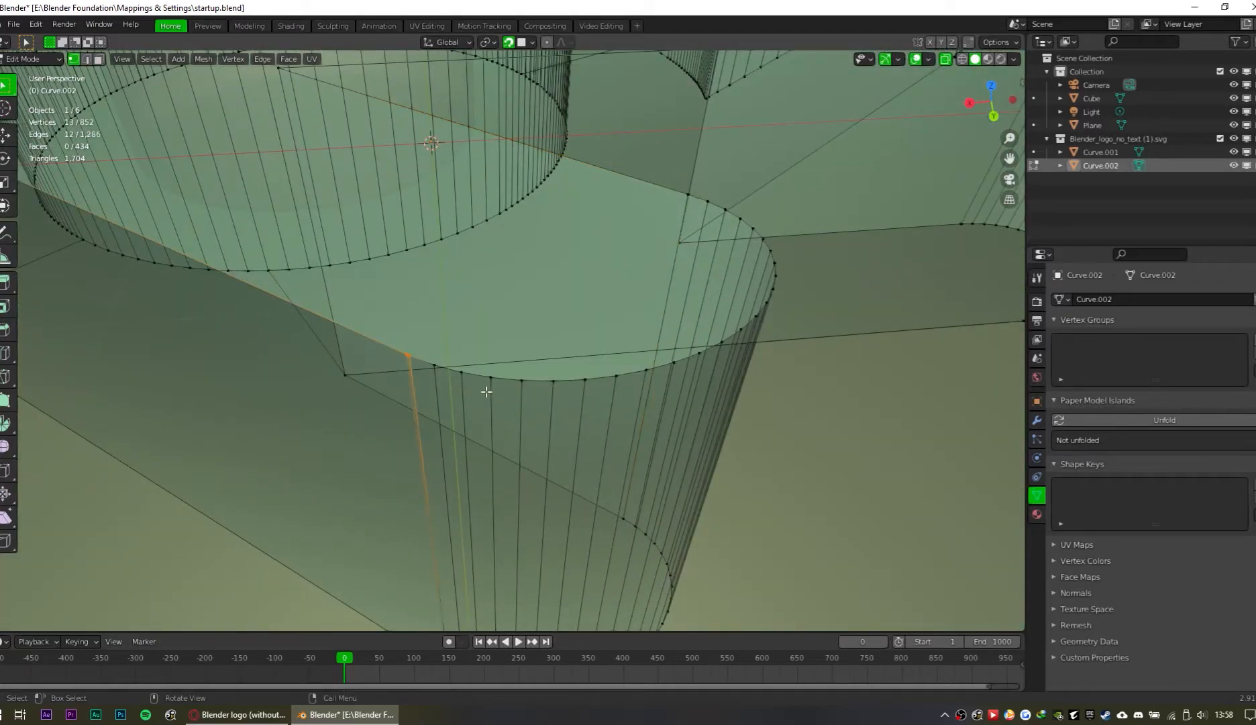
key("m")
left_click(488, 396)
middle_click_drag(493, 401, 475, 399)
left_click(411, 484, "alt")
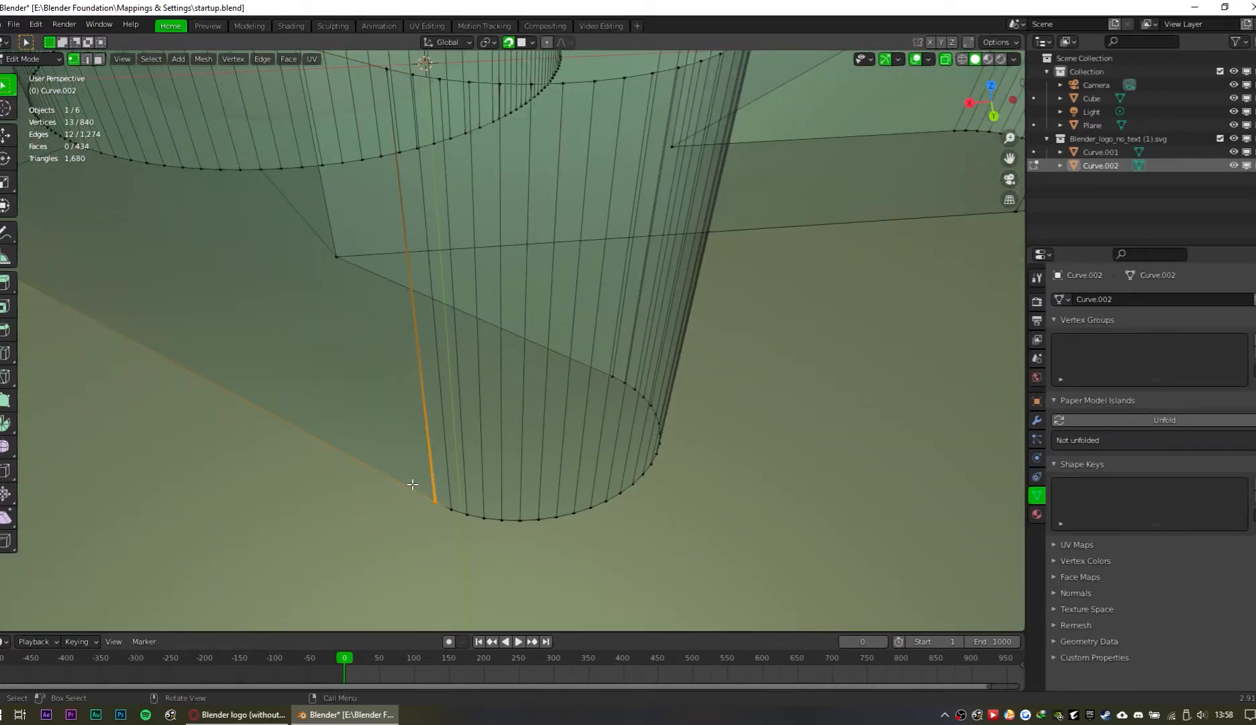
key("m")
left_click(552, 353)
middle_click_drag(698, 303, 378, 342)
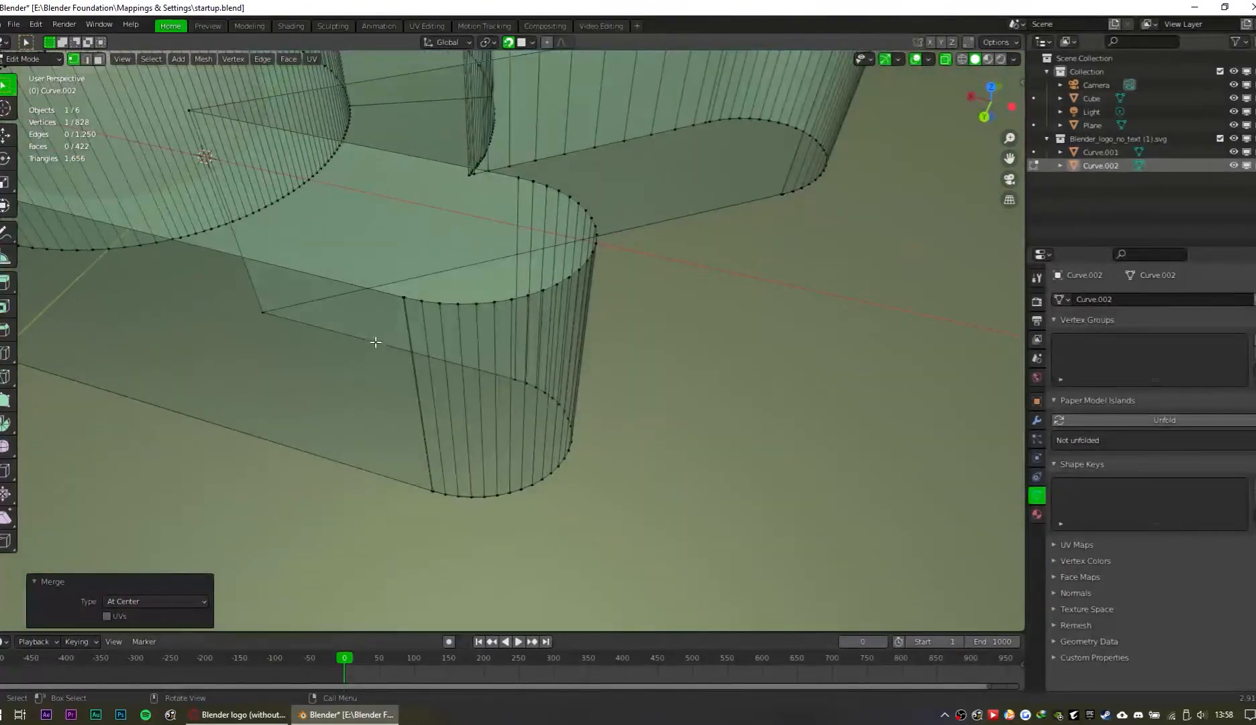
Step: Show the transform sidebar and merge at center the remaining doubled vertices at the middle arm's top and bottom tip corners
key("a")
key("n")
key("alt+a")
left_click(406, 302, "alt")
key("m")
left_click(411, 305)
left_click(422, 481, "shift")
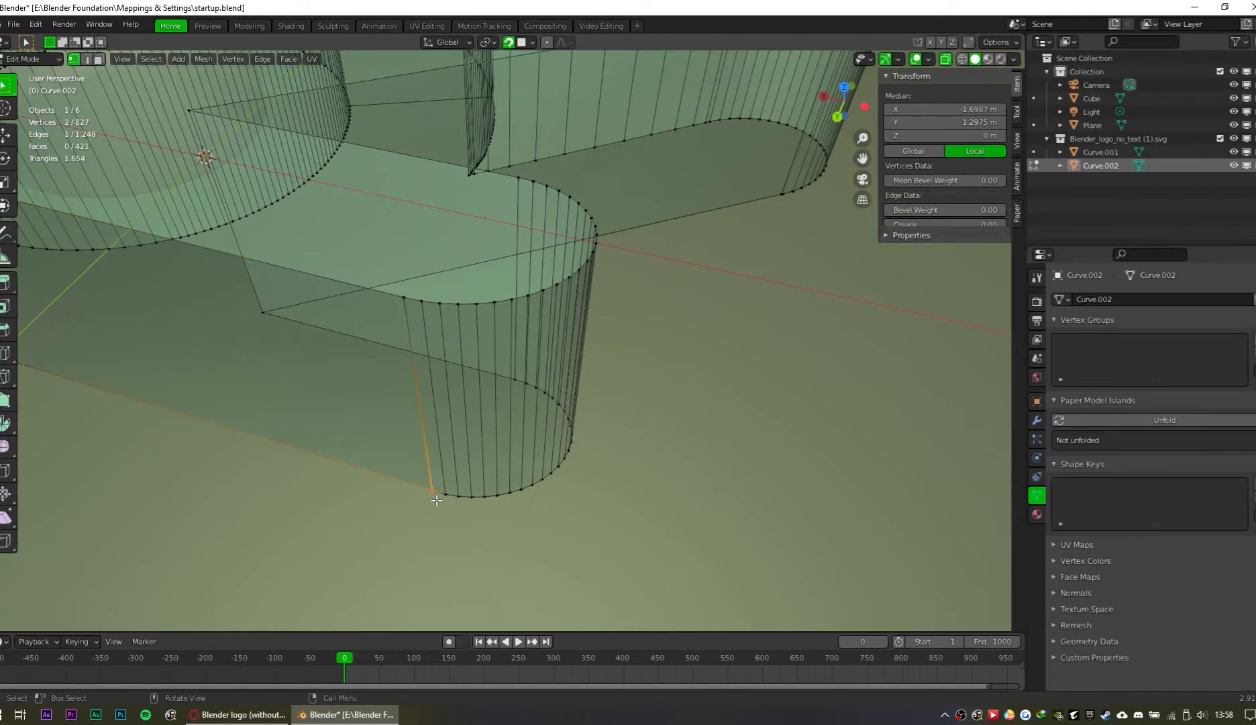
key("m")
left_click(424, 485)
middle_click_drag(424, 484, 547, 359)
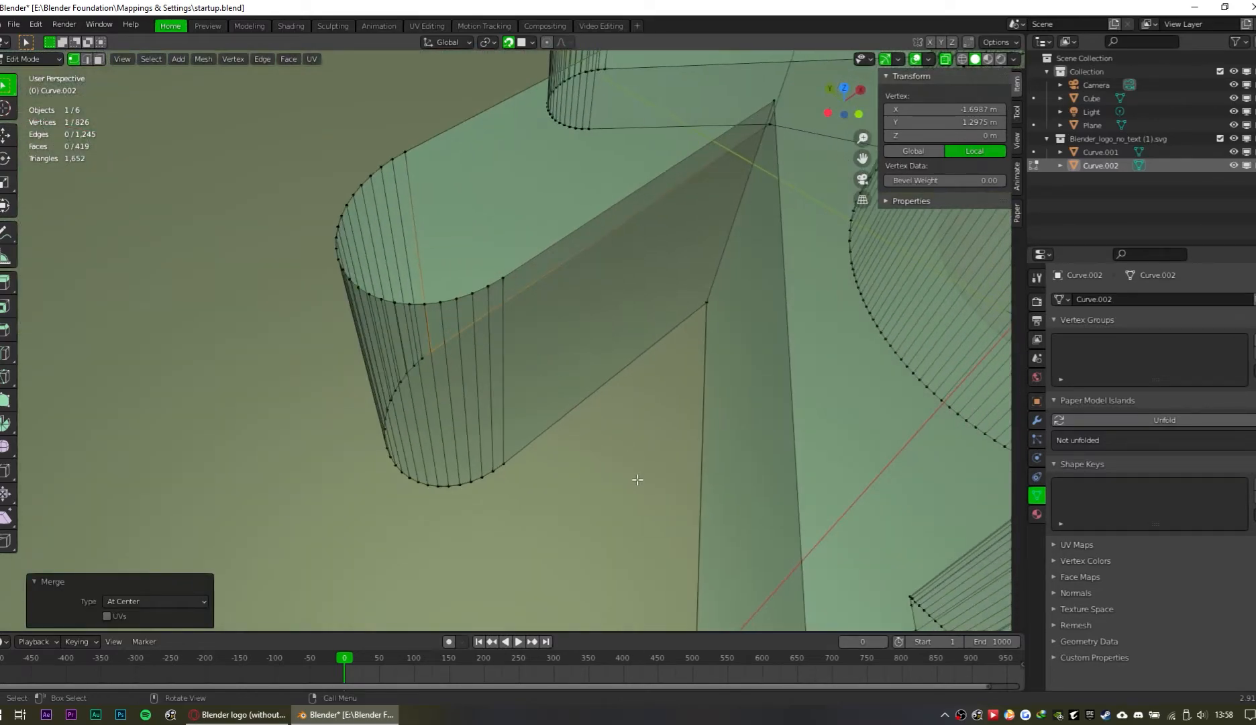
Step: Merge at center the stacked vertices at the top and bottom corners of the lower arm's rounded tip
left_click(641, 476)
middle_click_drag(698, 449, 402, 408, "shift")
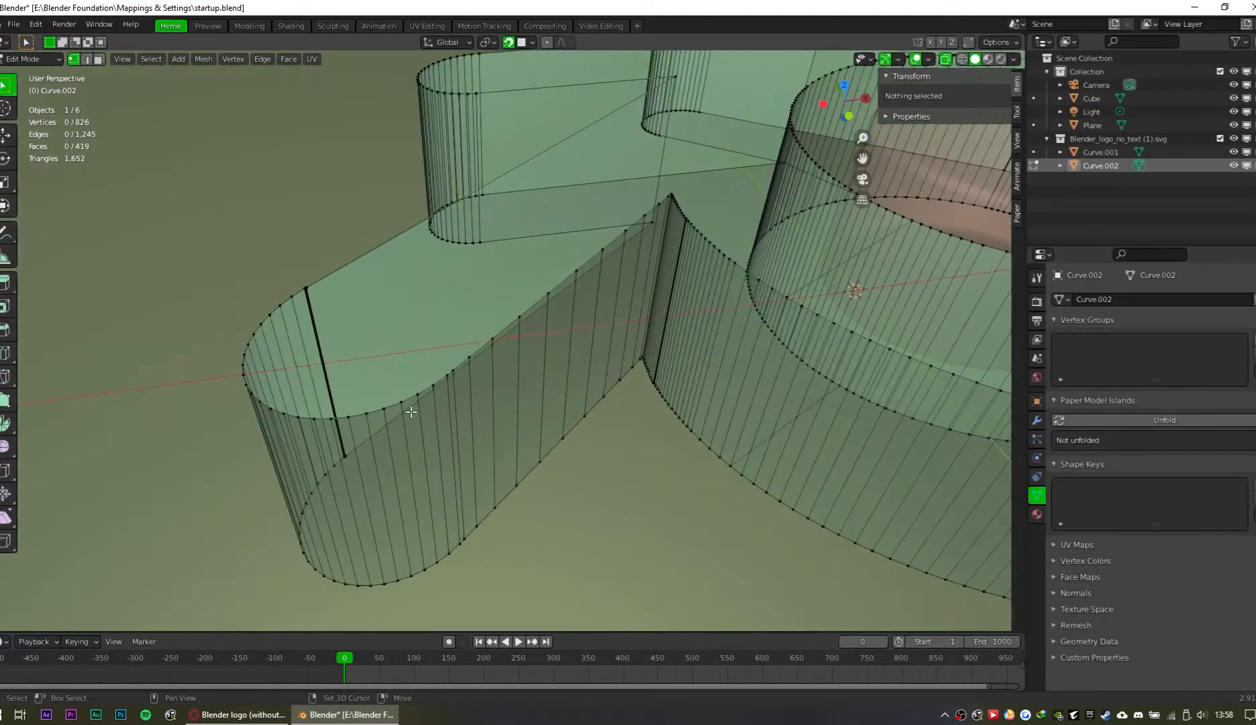
left_click(321, 306, "alt")
key("m")
left_click(330, 323)
middle_click_drag(330, 323, 359, 459)
left_click_drag(333, 441, 355, 488)
key("m")
left_click(350, 489)
Step: Merge at center the stacked top and bottom vertices on the ring's outer wall near the lower arm
middle_click_drag(615, 492, 442, 328)
scroll(236, 253, "up", 2)
middle_click_drag(380, 285, 427, 331)
middle_click_drag(706, 445, 585, 466, "shift")
left_click_drag(561, 464, 541, 443)
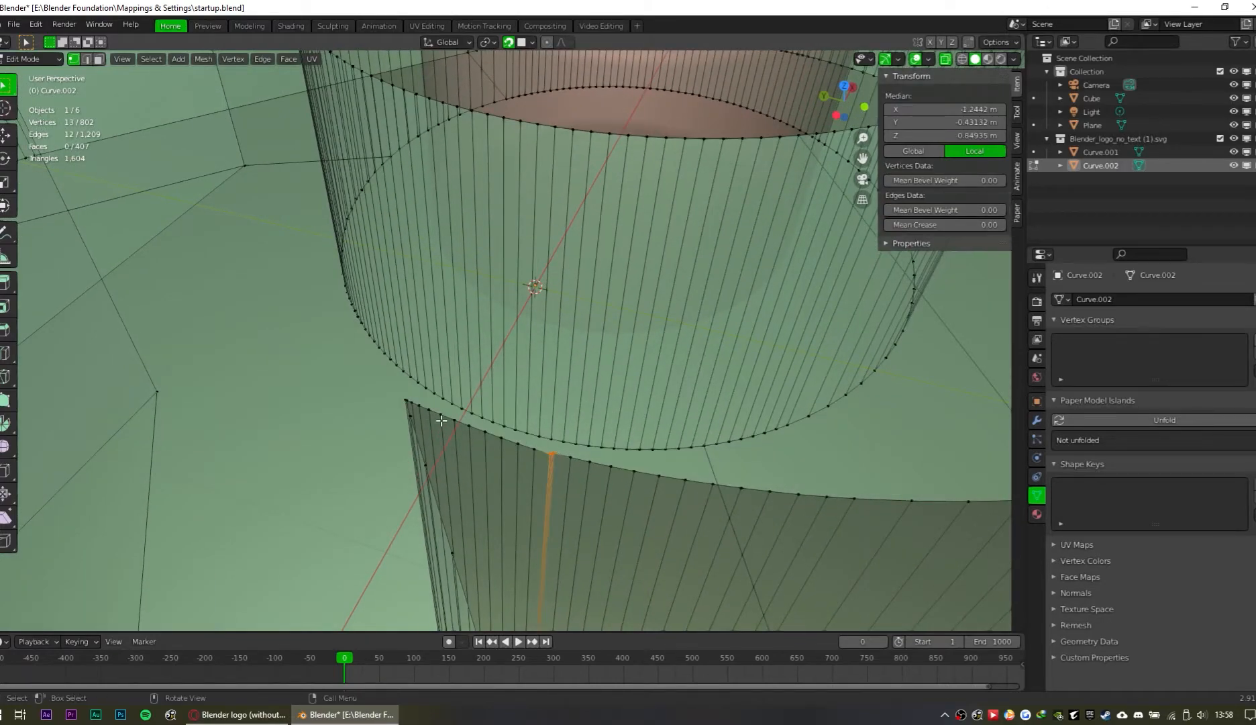
key("m")
key("c")
middle_click_drag(635, 463, 453, 463, "shift")
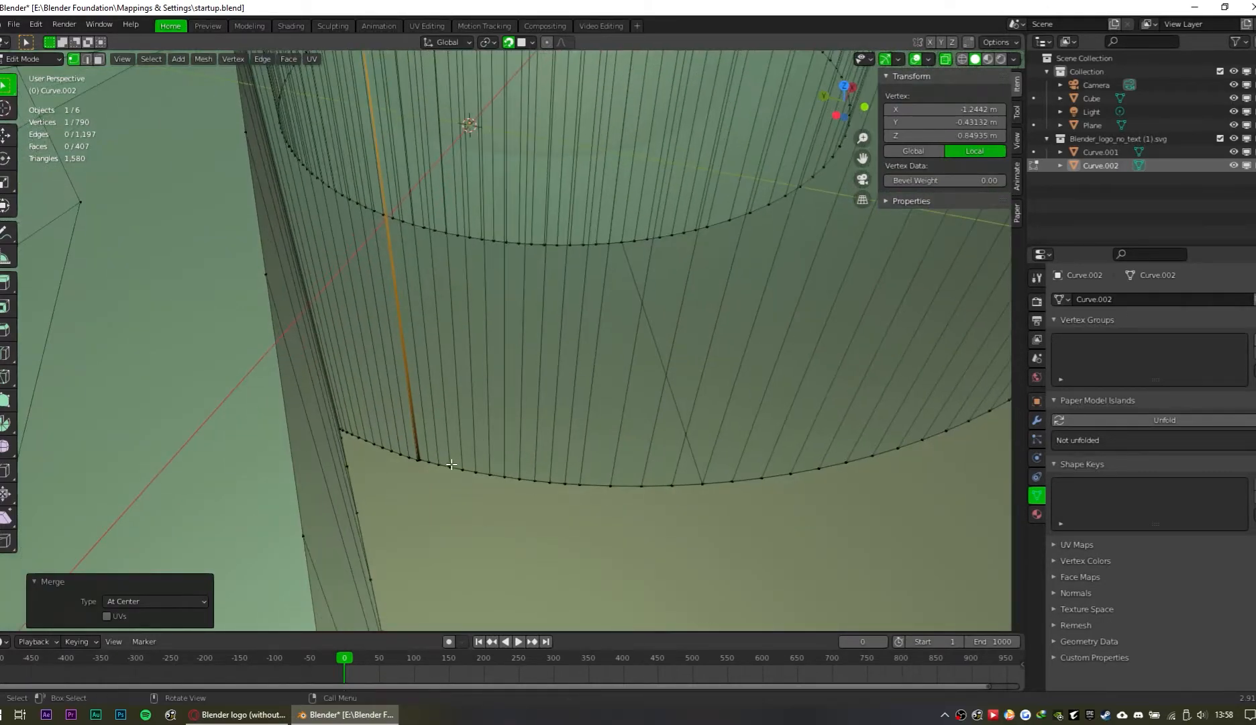
left_click(414, 466)
left_click_drag(421, 456, 427, 449)
key("m")
left_click(533, 419)
Step: Turn off X-ray and switch the ring-and-arms mesh to edge selection
scroll(543, 413, "down", 2)
middle_click_drag(607, 396, 543, 403)
middle_click_drag(544, 403, 430, 510, "shift")
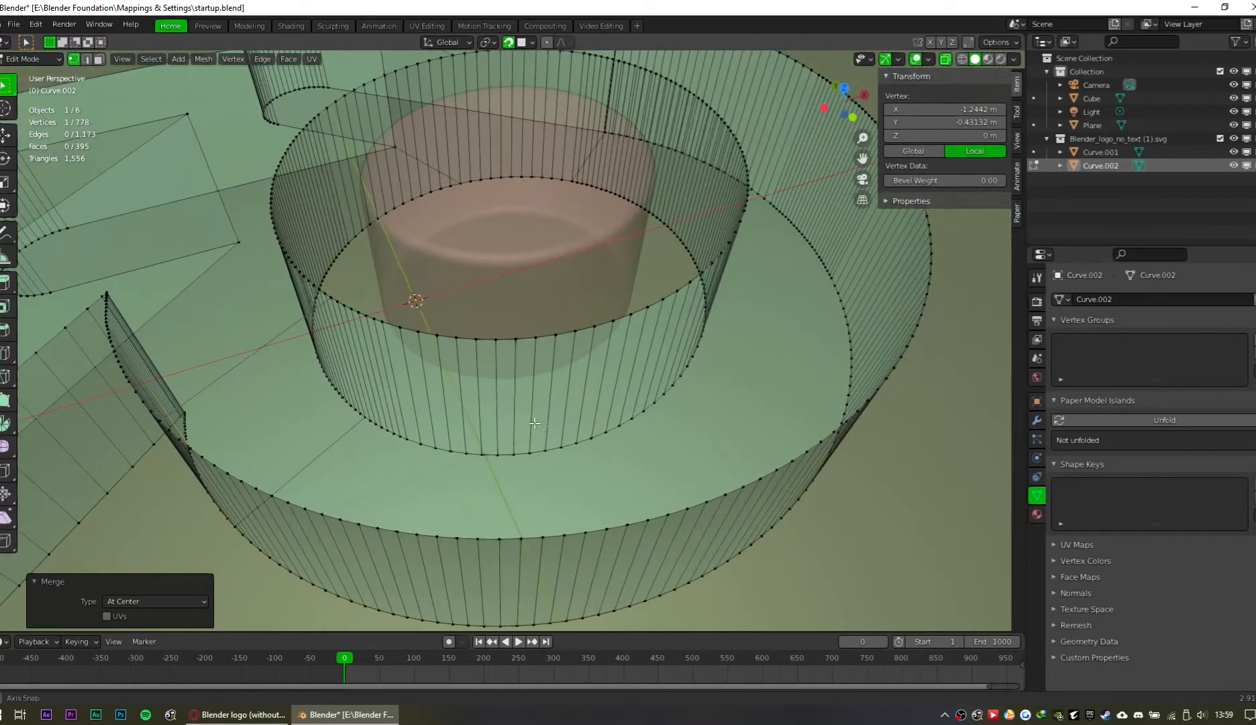
middle_click_drag(563, 484, 456, 436)
middle_click_drag(842, 346, 552, 387, "shift")
middle_click_drag(718, 402, 516, 450)
middle_click_drag(296, 490, 477, 225)
key("alt+z")
key("2")
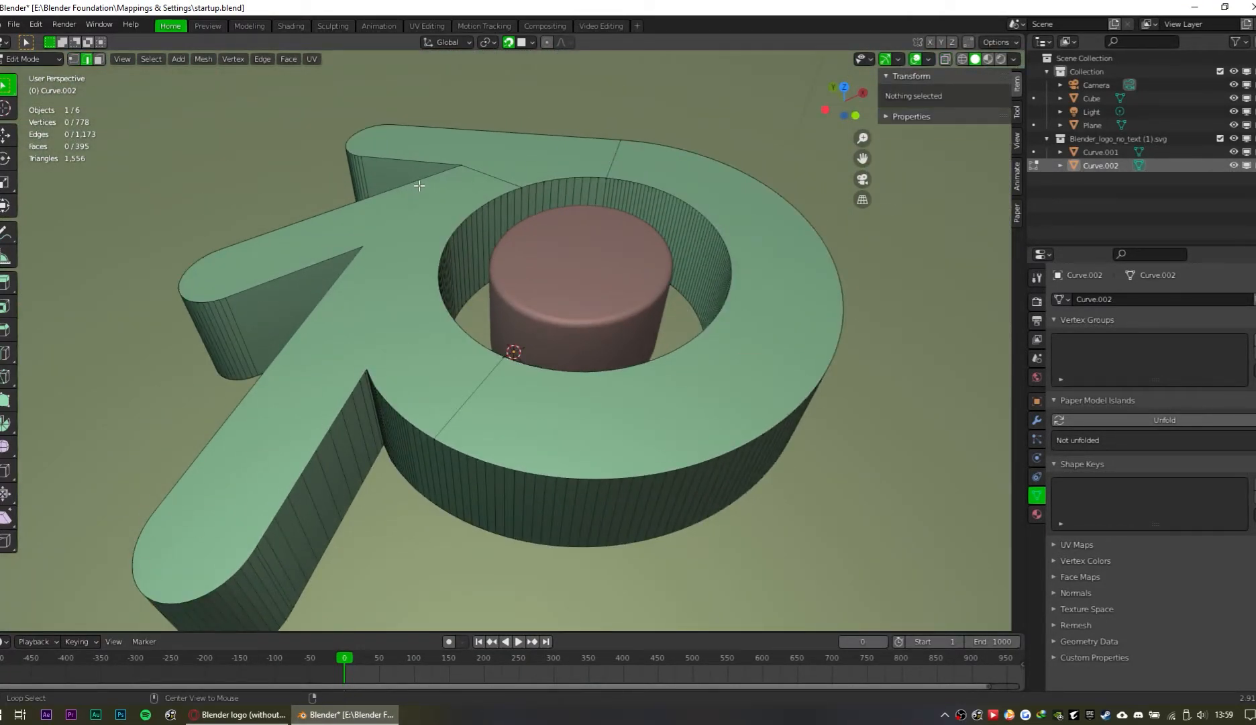
middle_click_drag(414, 185, 453, 222)
scroll(565, 378, "up", 3)
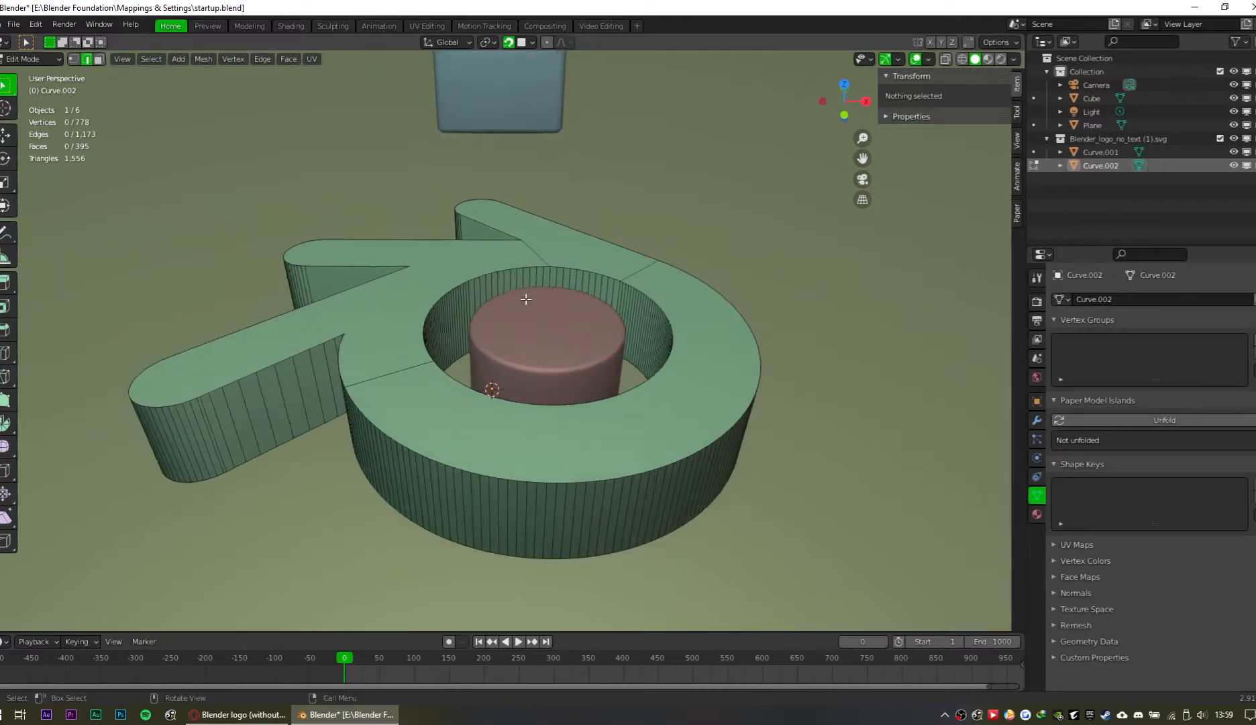
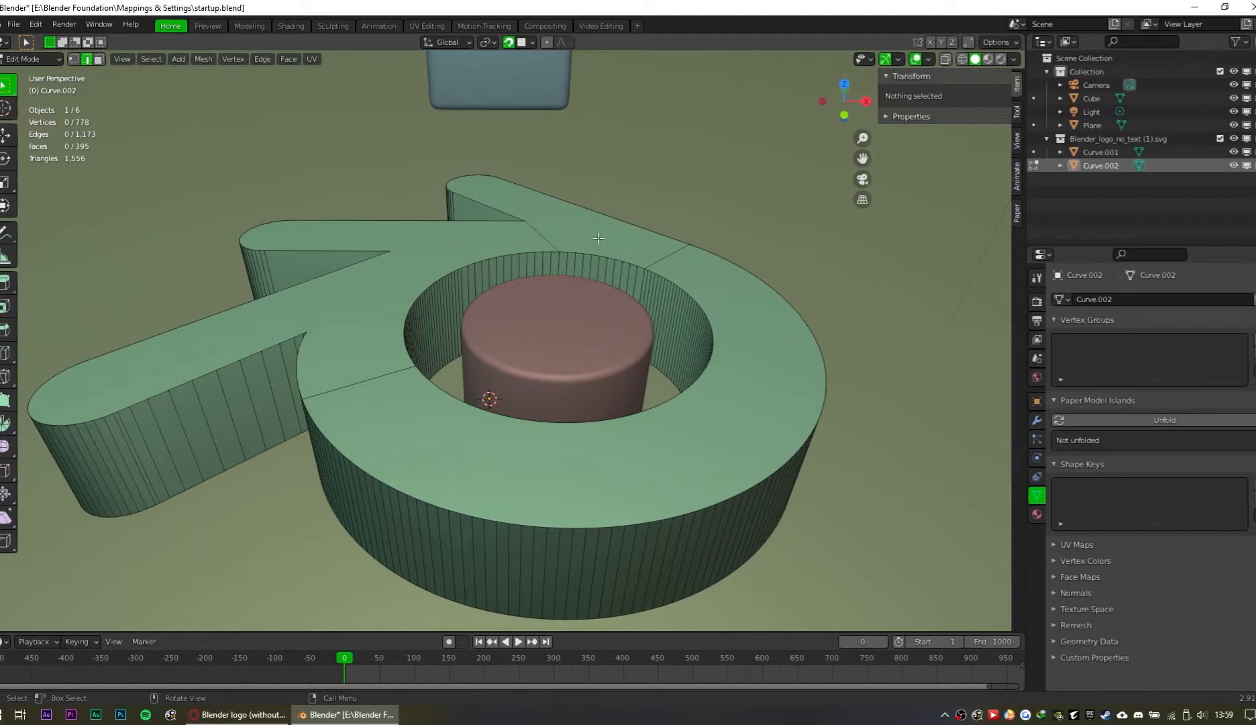
scroll(602, 271, "up", 1)
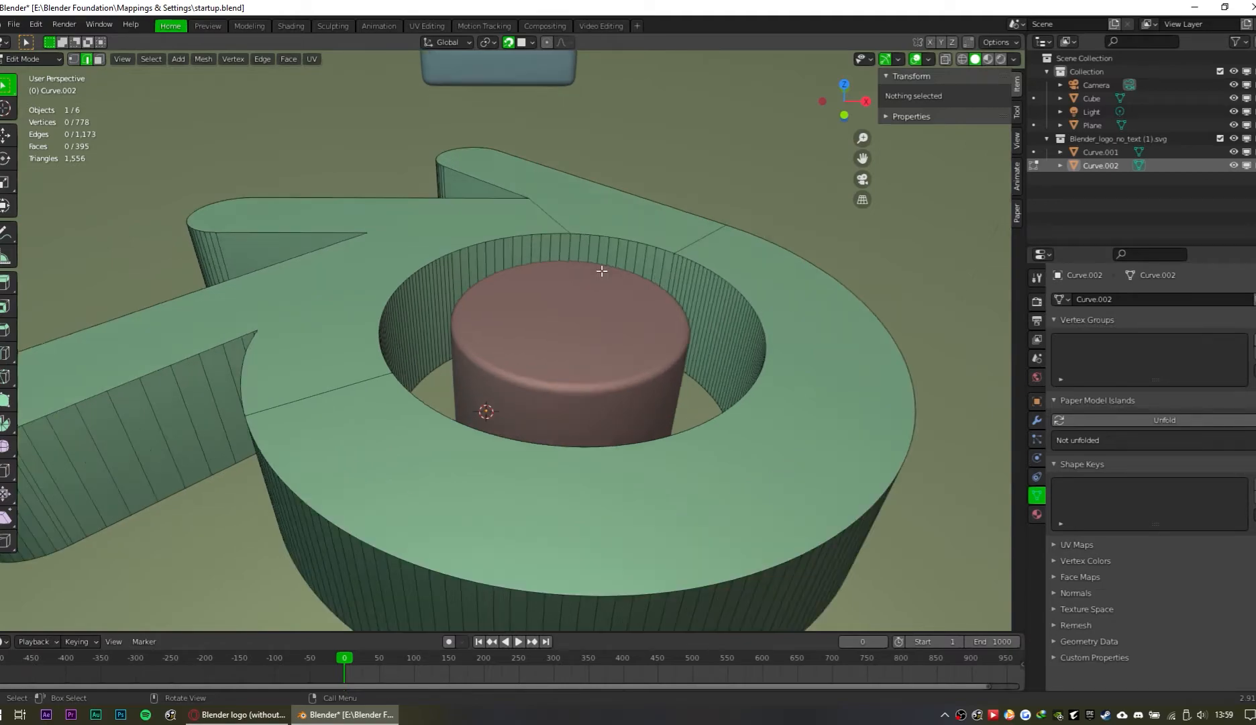
Step: Select the top outline edge loops of the ring, its inner hole and the arms, and turn on X-ray
left_click(607, 233, "alt")
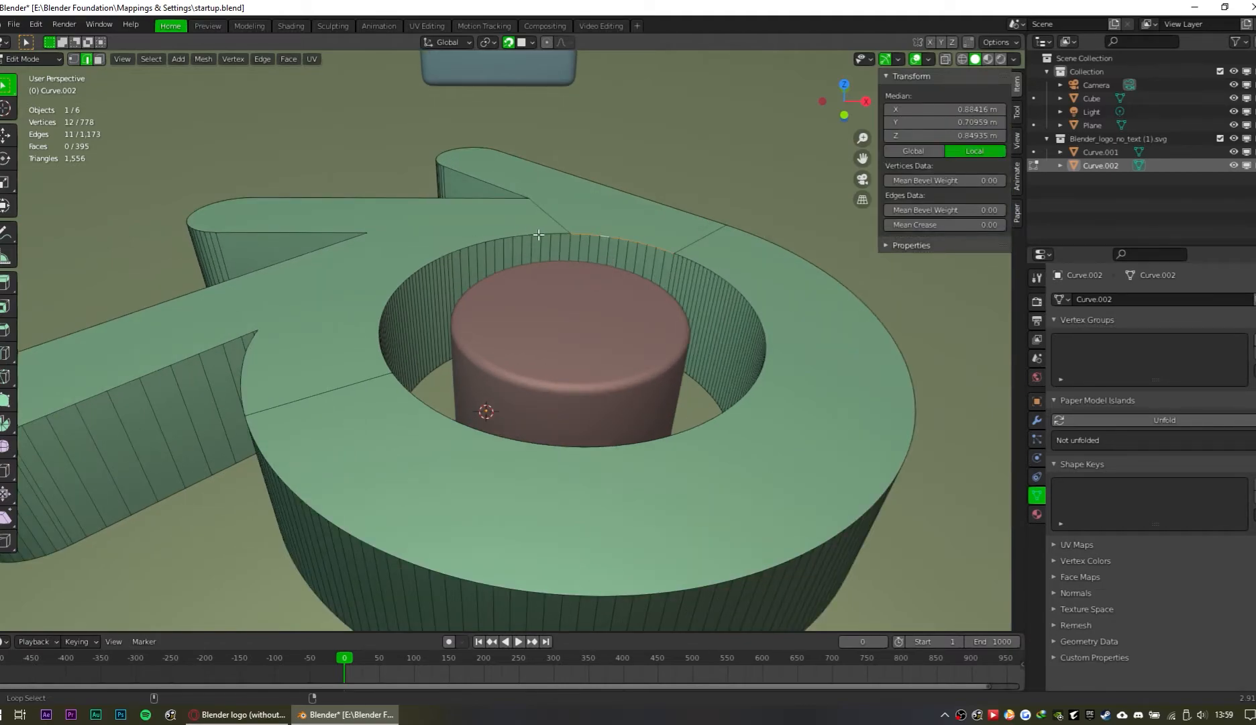
left_click(699, 261, "alt+shift")
left_click(320, 247, "alt+shift")
left_click(533, 149, "alt+shift")
left_click(919, 345, "alt+shift")
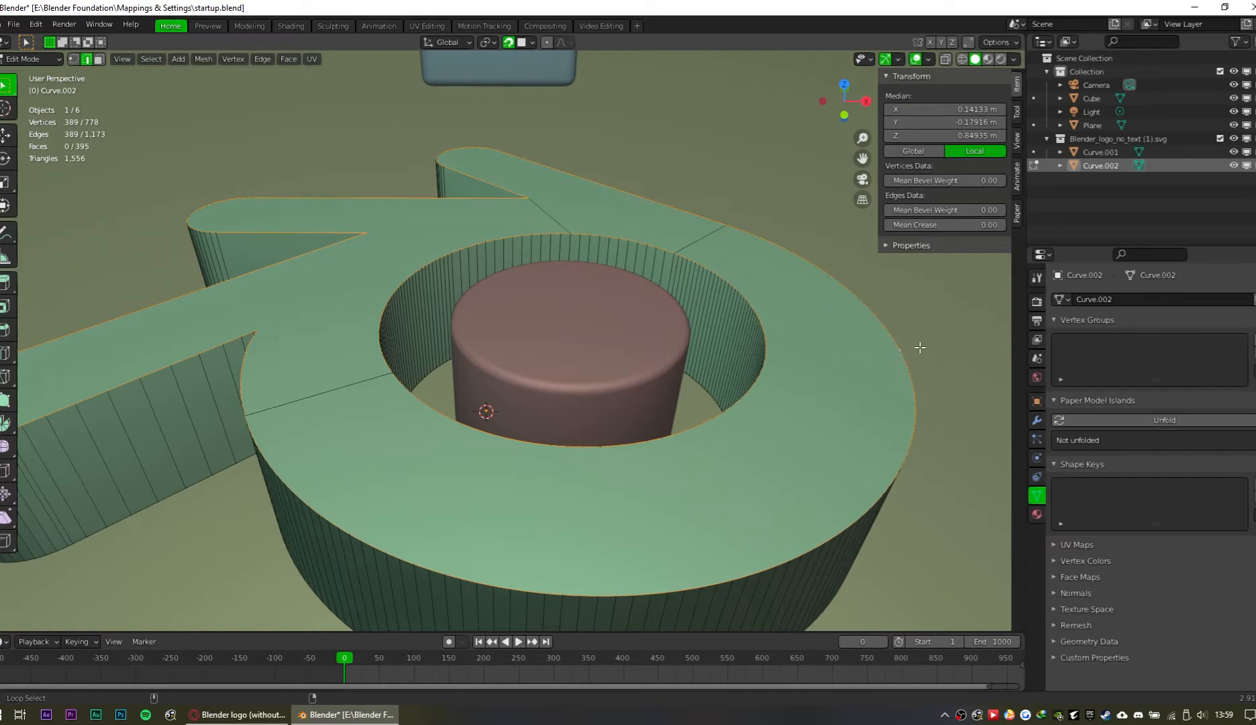
scroll(463, 518, "down", 3)
middle_click_drag(463, 518, 490, 473)
key("alt+z")
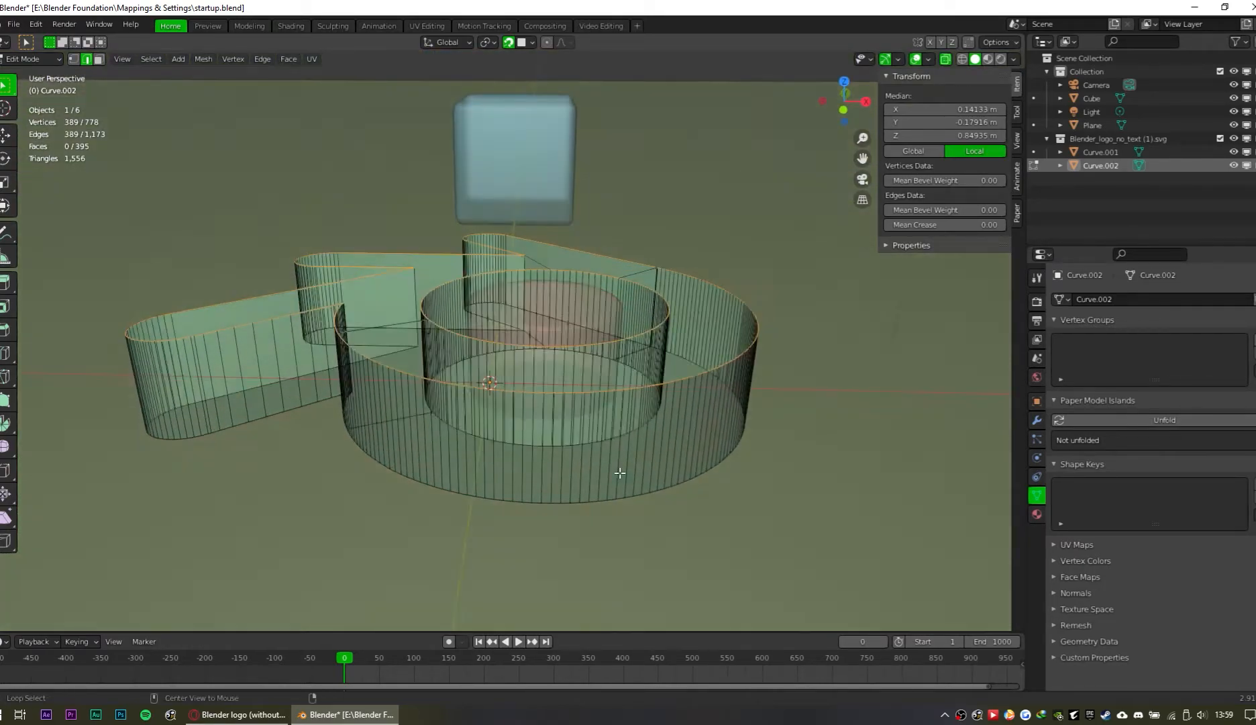
Step: Add the bottom outline edge loops of the ring, its inner hole and the arms to the selection
left_click(527, 500, "alt+shift")
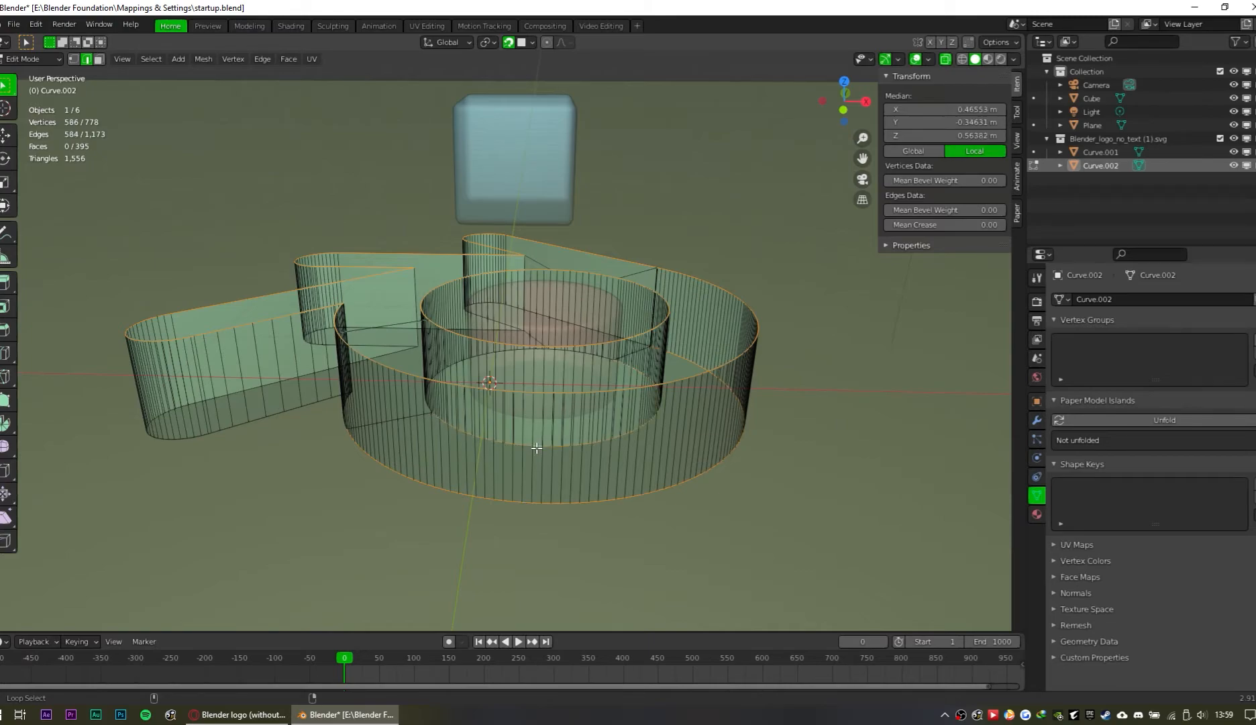
scroll(521, 448, "up", 5)
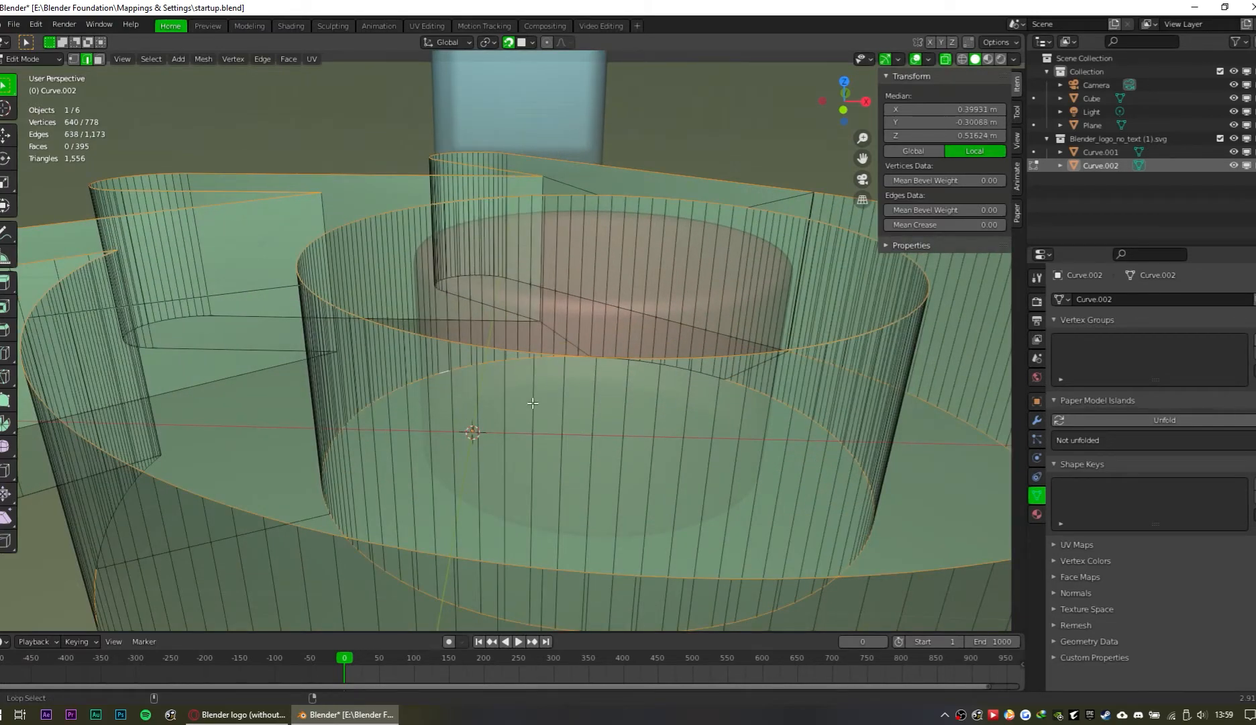
middle_click_drag(198, 419, 532, 371, "shift")
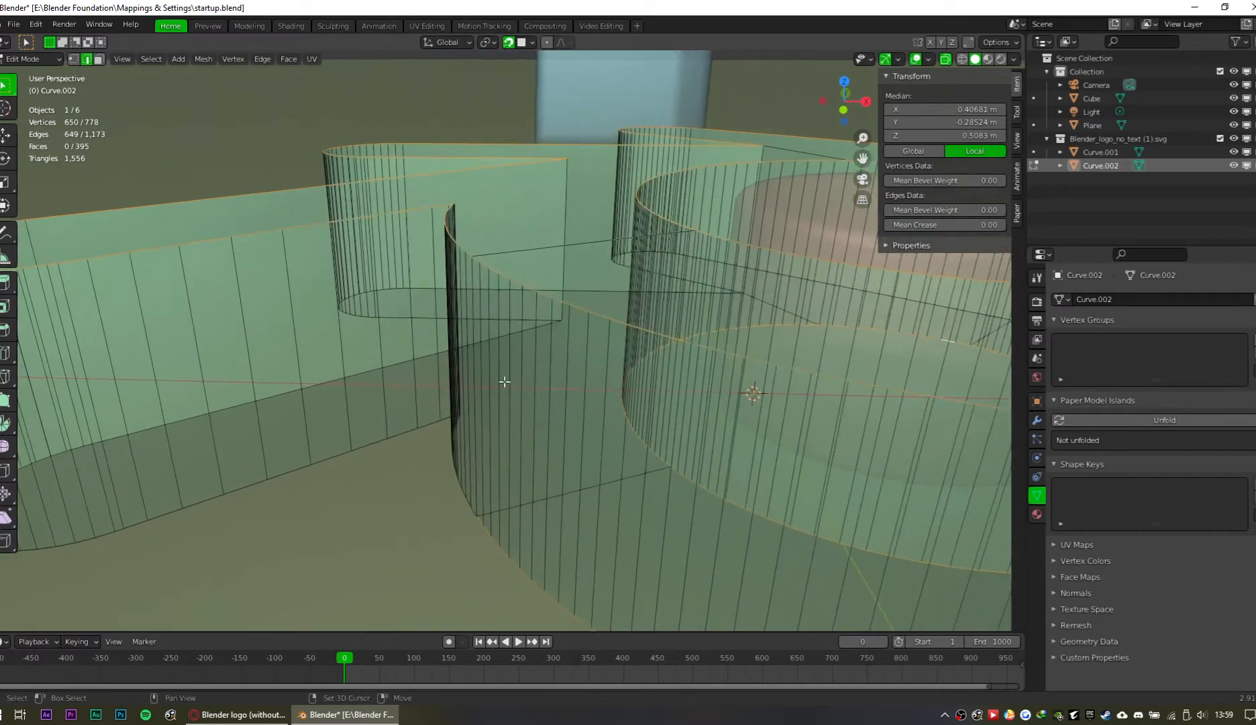
left_click(412, 429, "alt+shift")
middle_click_drag(412, 429, 740, 293)
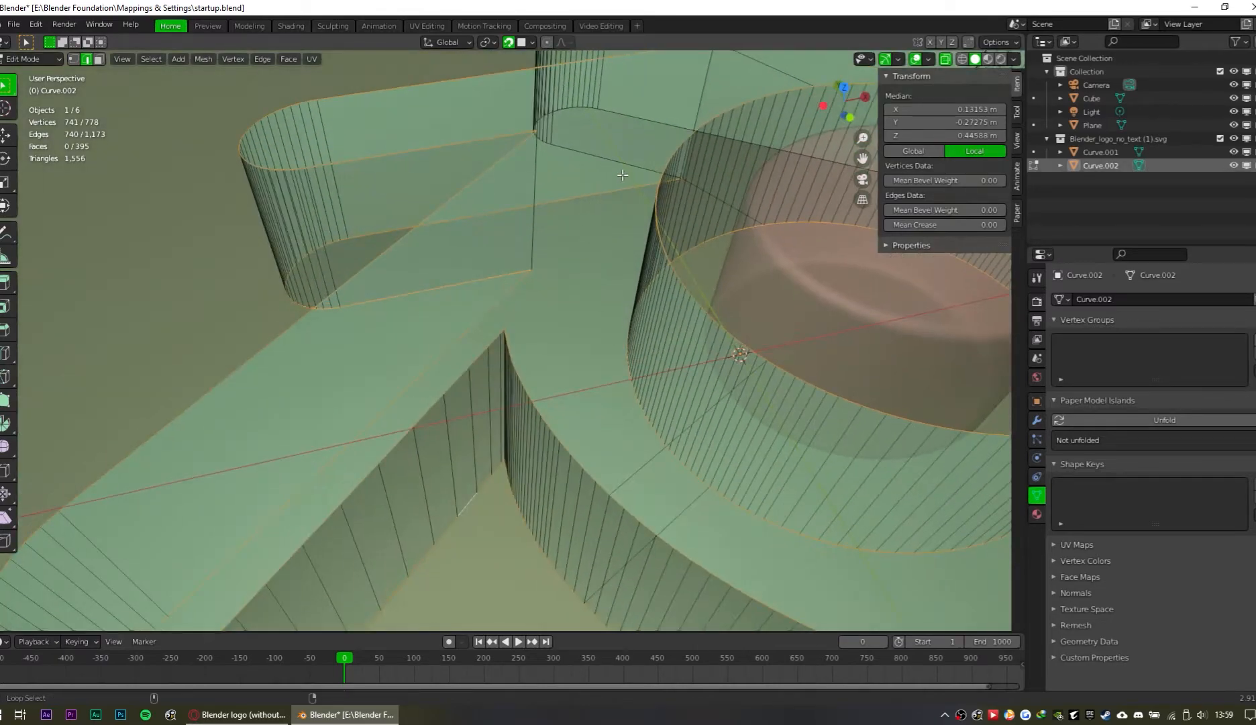
scroll(741, 293, "down", 5)
middle_click_drag(747, 367, 617, 337, "shift")
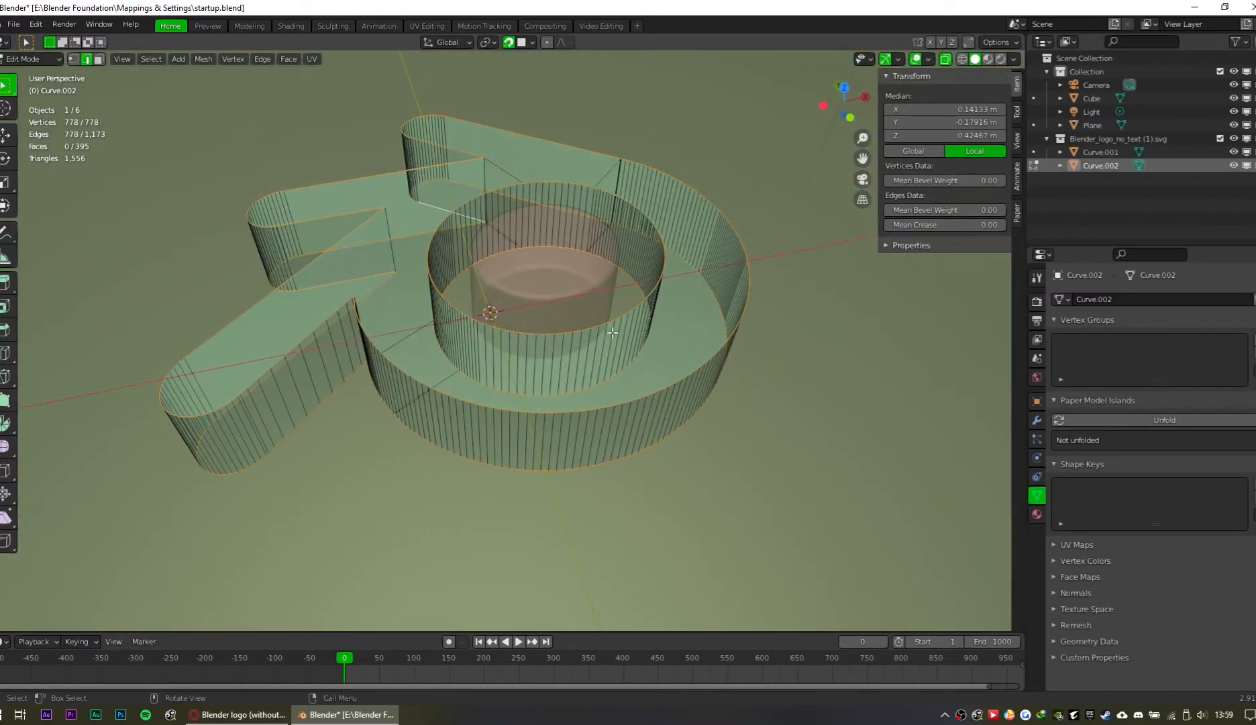
scroll(612, 332, "up", 5)
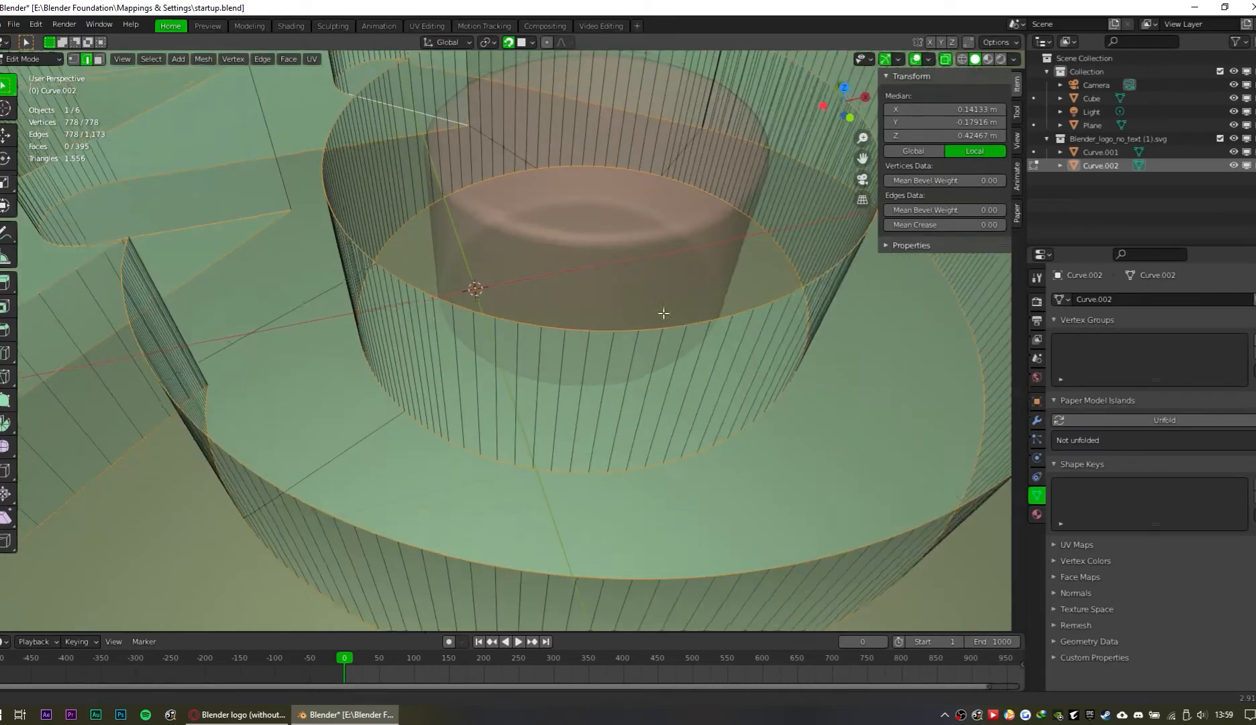
middle_click_drag(670, 286, 524, 561, "shift")
middle_click_drag(756, 258, 688, 326, "shift")
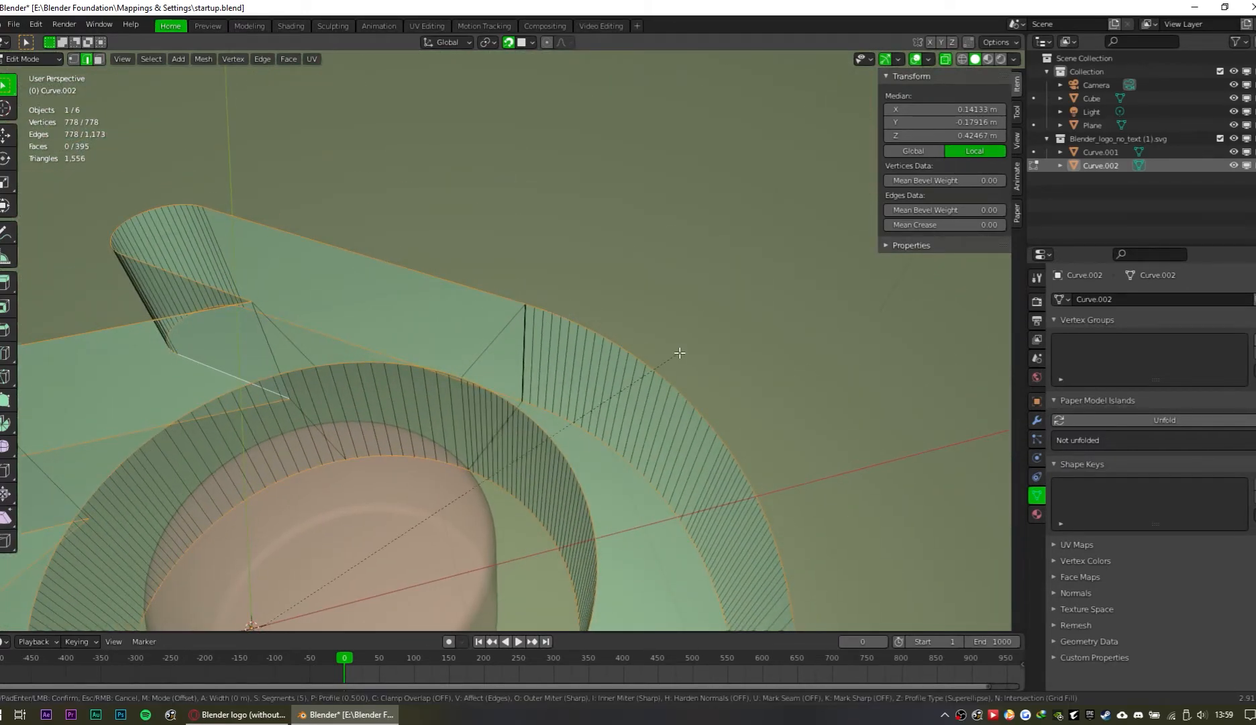
scroll(673, 350, "down", 2)
scroll(694, 353, "down", 2)
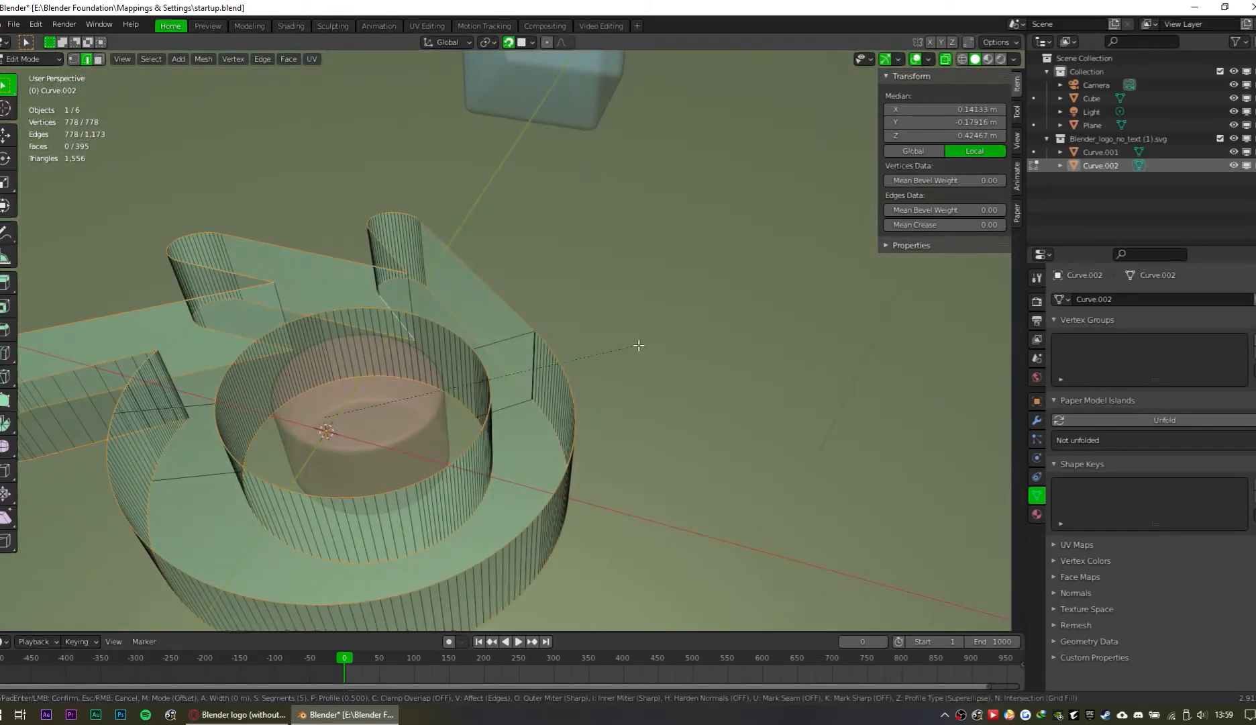
key("ctrl+b")
right_click(665, 361)
Step: Switch to vertex selection and merge at center the stacked top vertices where the upper arm's straight side meets the ring's outer wall
middle_click_drag(661, 361, 651, 503)
scroll(645, 485, "up", 5)
key("1")
scroll(547, 435, "up", 2)
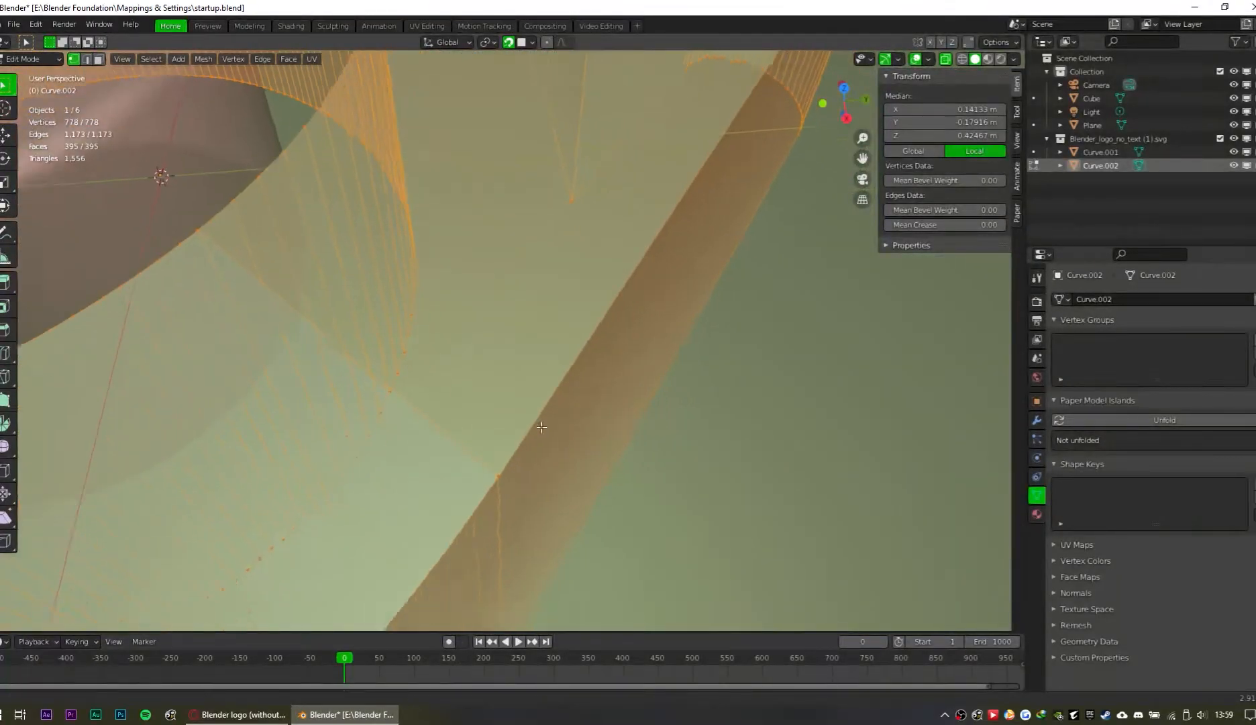
middle_click_drag(547, 435, 471, 407)
scroll(463, 403, "up", 2)
key("alt+z")
left_click_drag(472, 411, 452, 389)
left_click(453, 389)
key("alt+z")
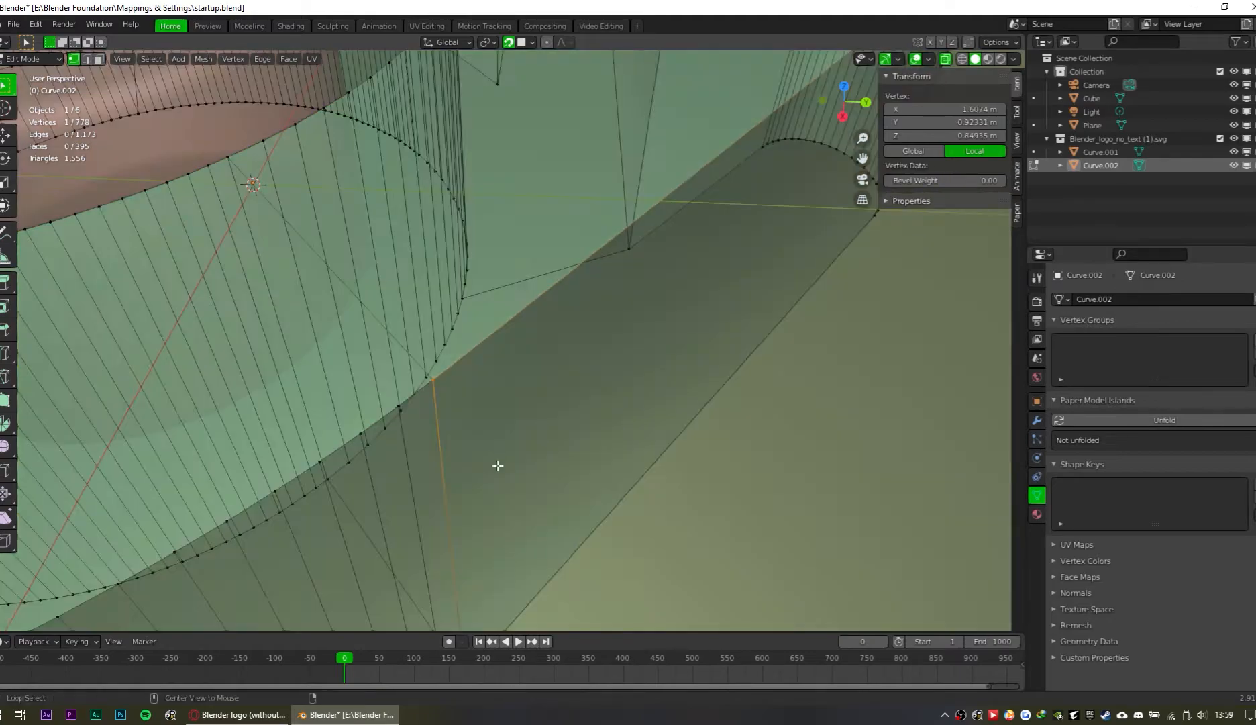
left_click(498, 416)
middle_click_drag(498, 409, 504, 423)
left_click_drag(476, 426, 426, 384)
key("m")
key("c")
Step: Merge at center the stacked bottom vertices where the upper arm's straight side meets the ring's outer wall
middle_click_drag(476, 406, 548, 305)
left_click_drag(524, 567, 452, 492)
key("m")
key("c")
scroll(476, 504, "down", 5)
middle_click_drag(476, 505, 584, 436, "shift")
Step: Turn off X-ray and select the cap faces of the ring and arms, checking their seams in edge selection
key("2")
scroll(584, 436, "down", 3)
left_click(616, 338)
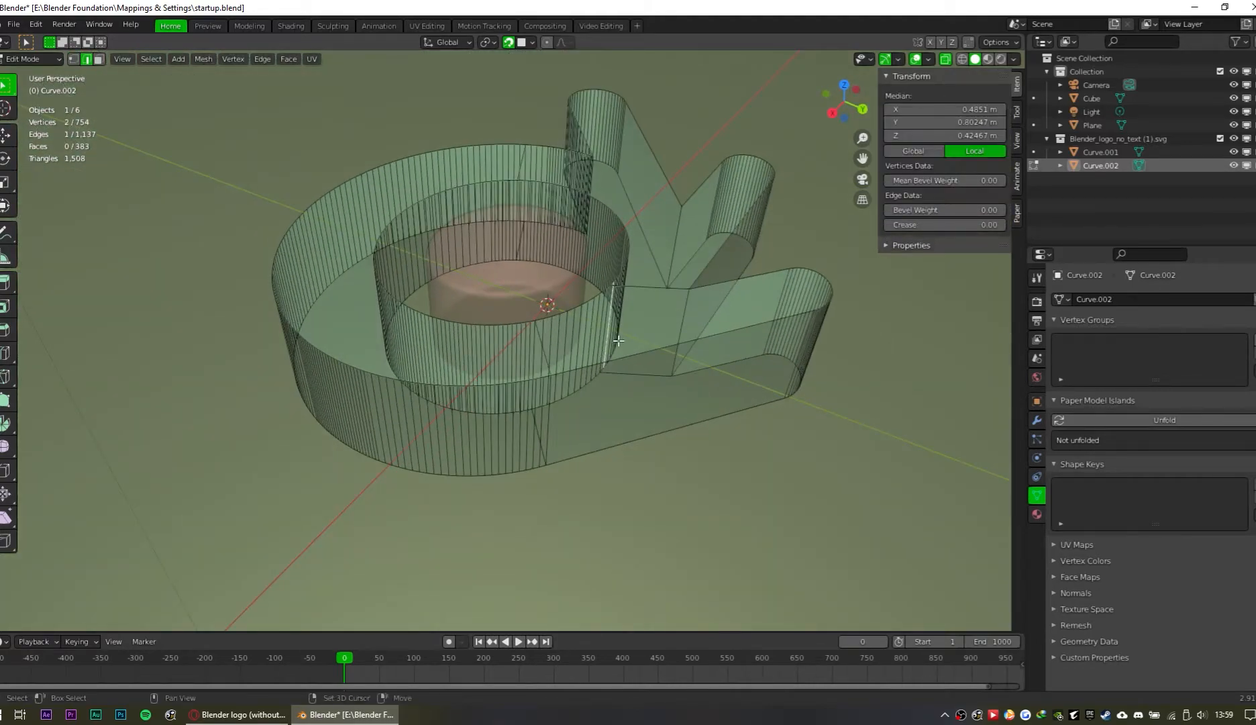
key("3")
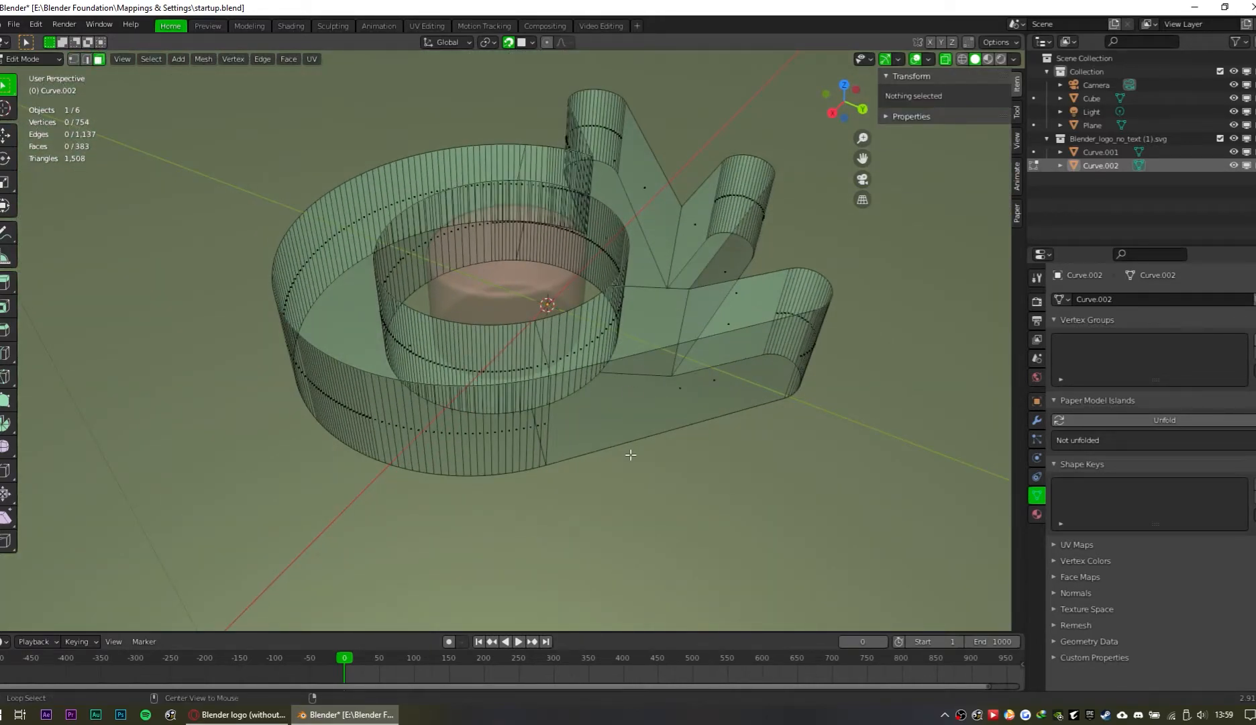
key("alt+z")
middle_click_drag(631, 454, 611, 482, "shift")
left_click(604, 392)
left_click(649, 290, "shift")
left_click(436, 219, "shift")
key("2")
left_click(503, 208, "shift")
left_click(511, 404, "shift")
Step: With X-ray and face selection on, add the ring's and arms' remaining top and bottom cap faces to the selection
middle_click_drag(560, 495, 755, 356)
key("alt+z")
scroll(598, 403, "down", 4)
key("3")
scroll(553, 429, "up", 4)
scroll(524, 320, "down", 1)
left_click_drag(448, 262, 415, 242)
middle_click_drag(553, 456, 543, 414, "shift")
key("b")
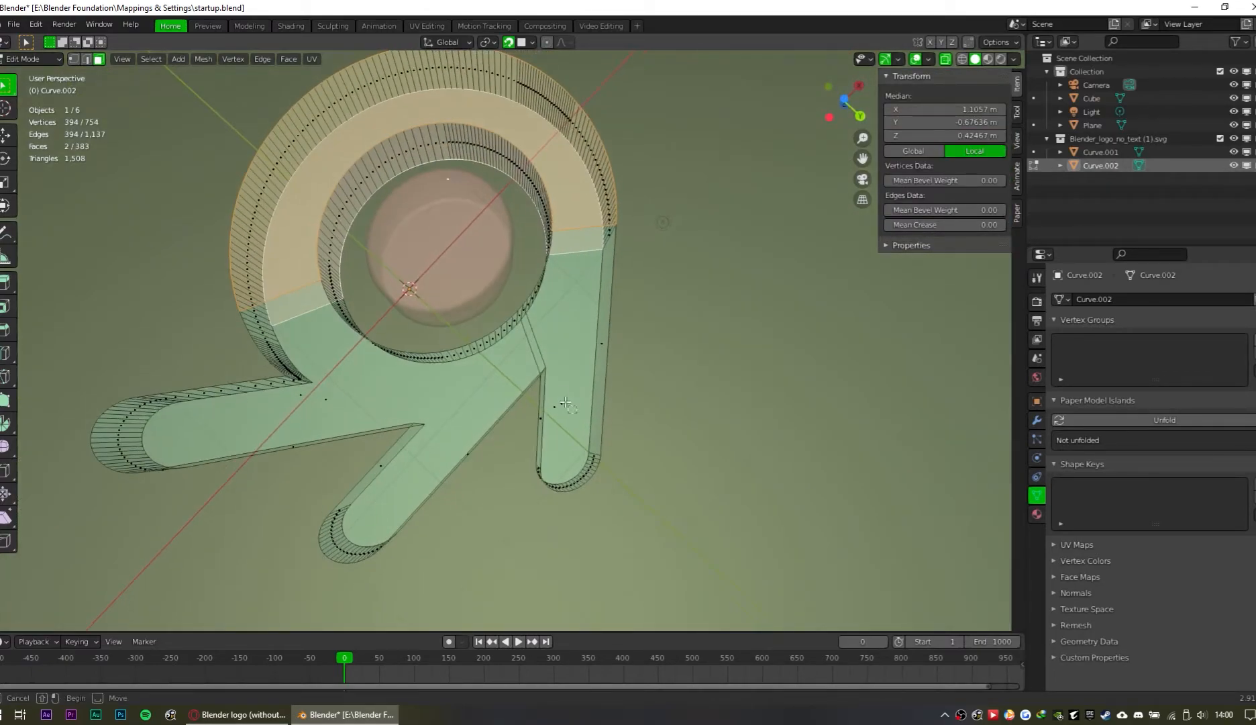
left_click_drag(551, 387, 569, 411)
key("b")
left_click_drag(337, 403, 299, 390)
scroll(519, 392, "down", 2)
Step: Switch to edge selection and deselect the seam edges that cross the cap faces and the stray wall edges
middle_click_drag(520, 392, 580, 377)
key("alt+z")
key("2")
key("alt+z")
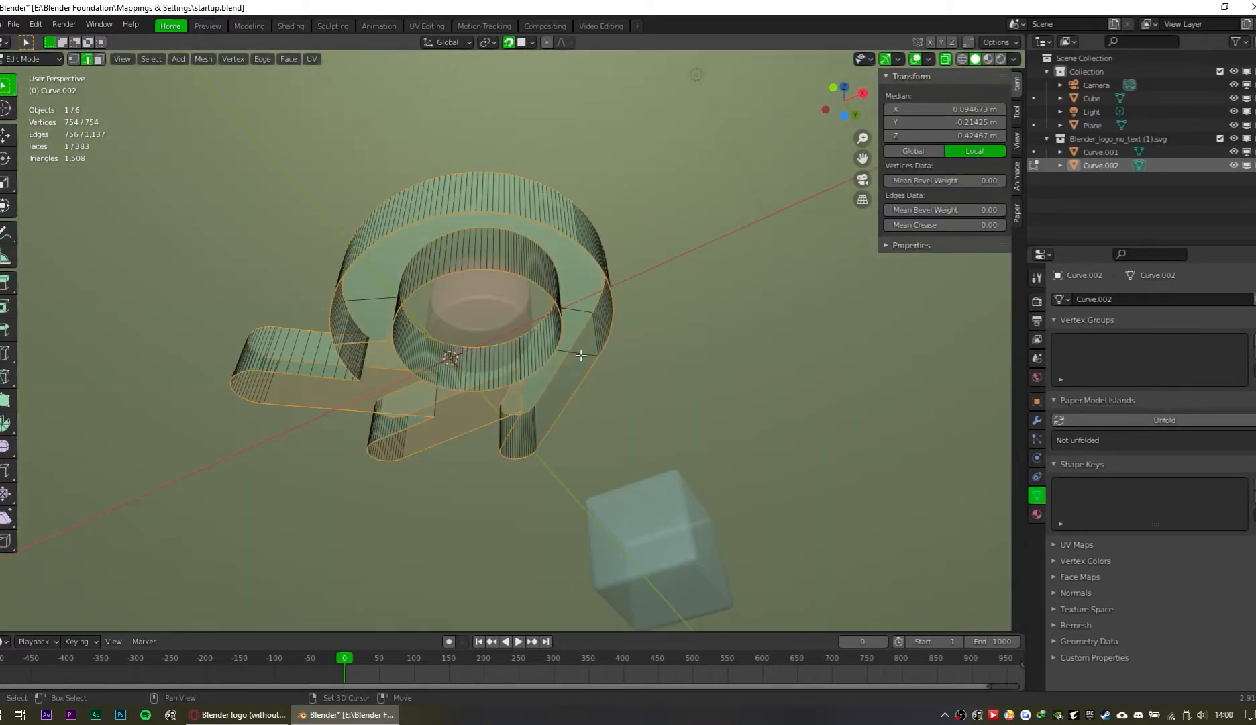
left_click(361, 344, "shift")
scroll(614, 476, "up", 3)
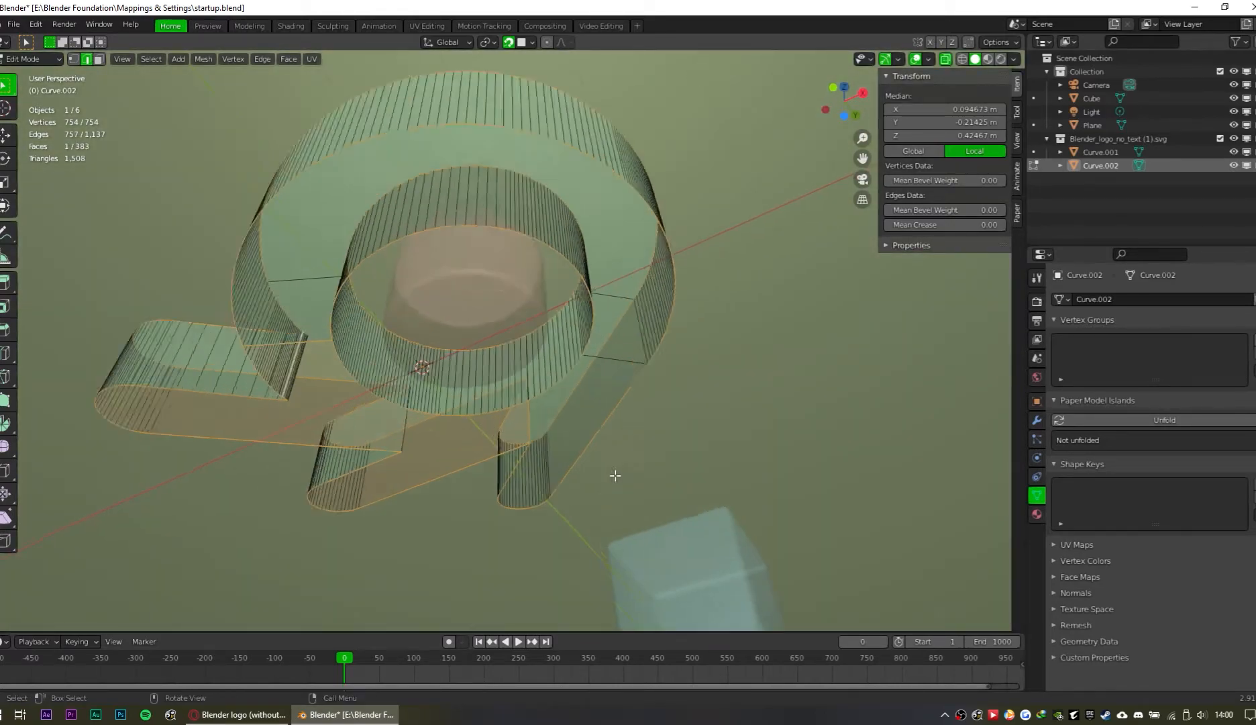
middle_click_drag(614, 477, 607, 403)
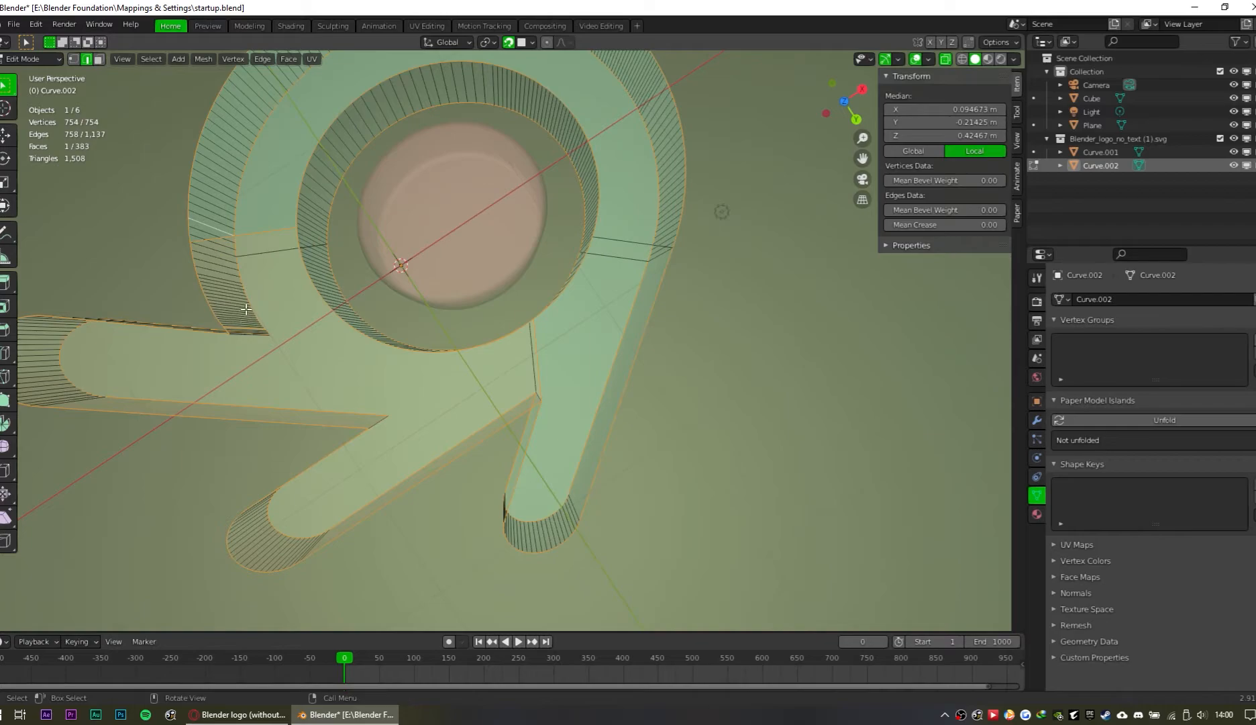
scroll(617, 400, "up", 10)
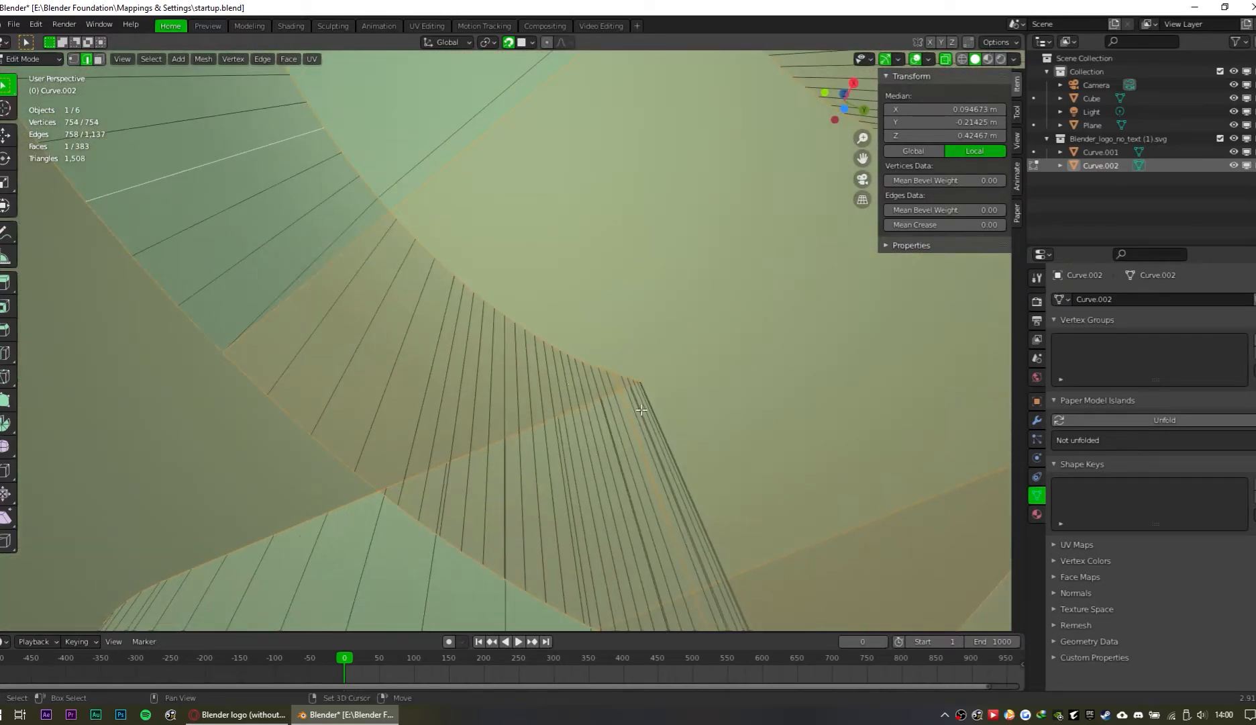
middle_click_drag(482, 166, 348, 247)
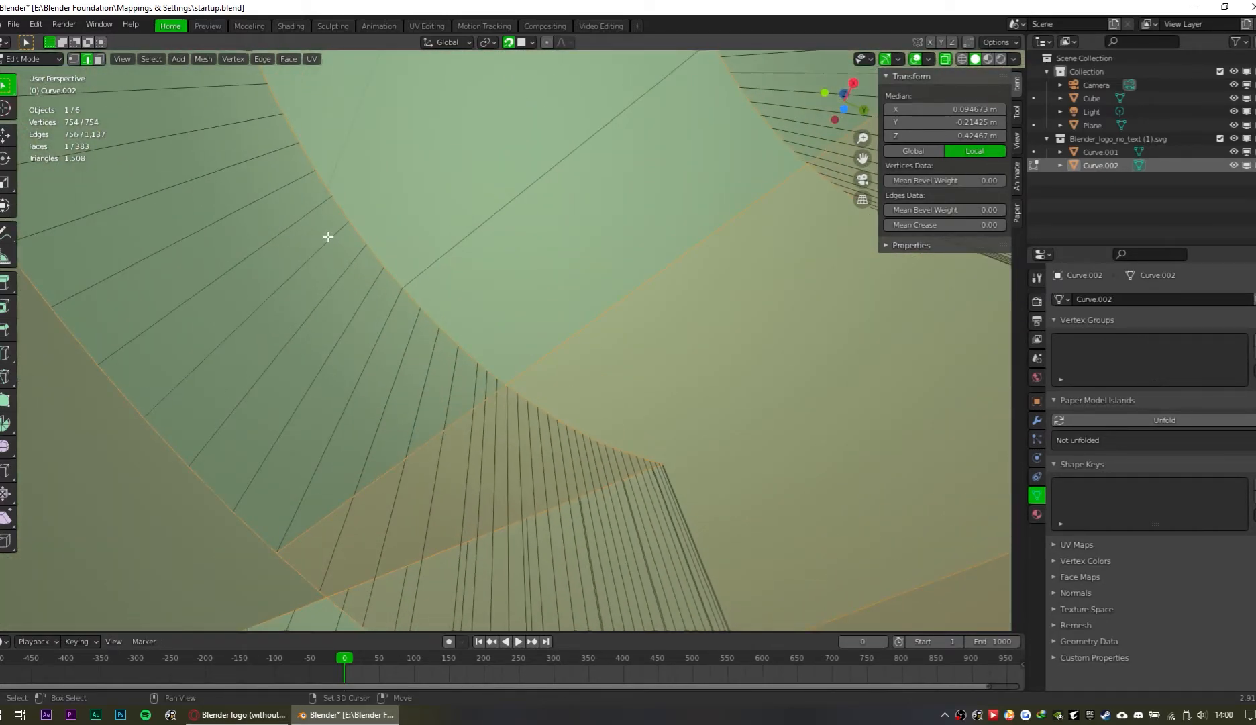
Step: Deselect the last seam edge across the arms' cap face so only the outlines are selected, and turn off X-ray
scroll(752, 472, "down", 6)
middle_click_drag(752, 471, 389, 356, "shift")
scroll(389, 356, "up", 2)
middle_click_drag(488, 163, 680, 341)
left_click(471, 177, "shift")
scroll(471, 177, "down", 4)
key("alt+z")
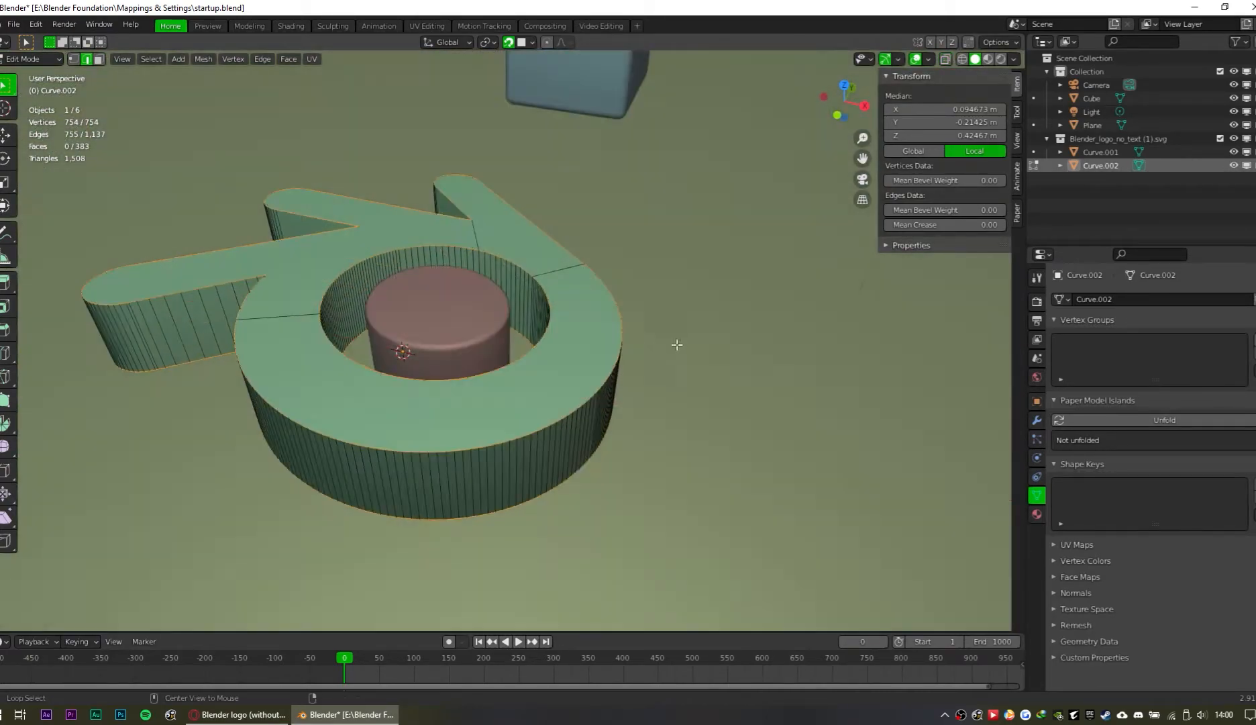
Step: Bevel the selected outline edges of the ring and arms with a width of 0.05 m
key("KP_Decimal")
key("ctrl+b")
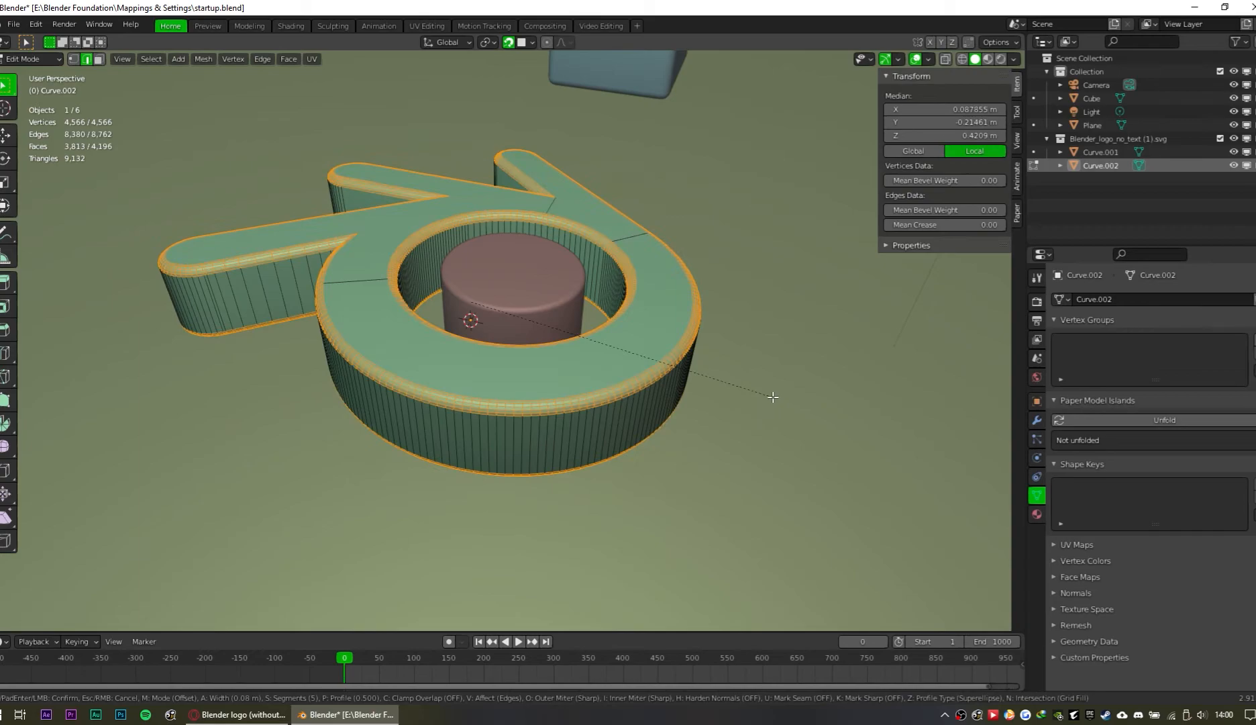
left_click(772, 397)
left_click(157, 411)
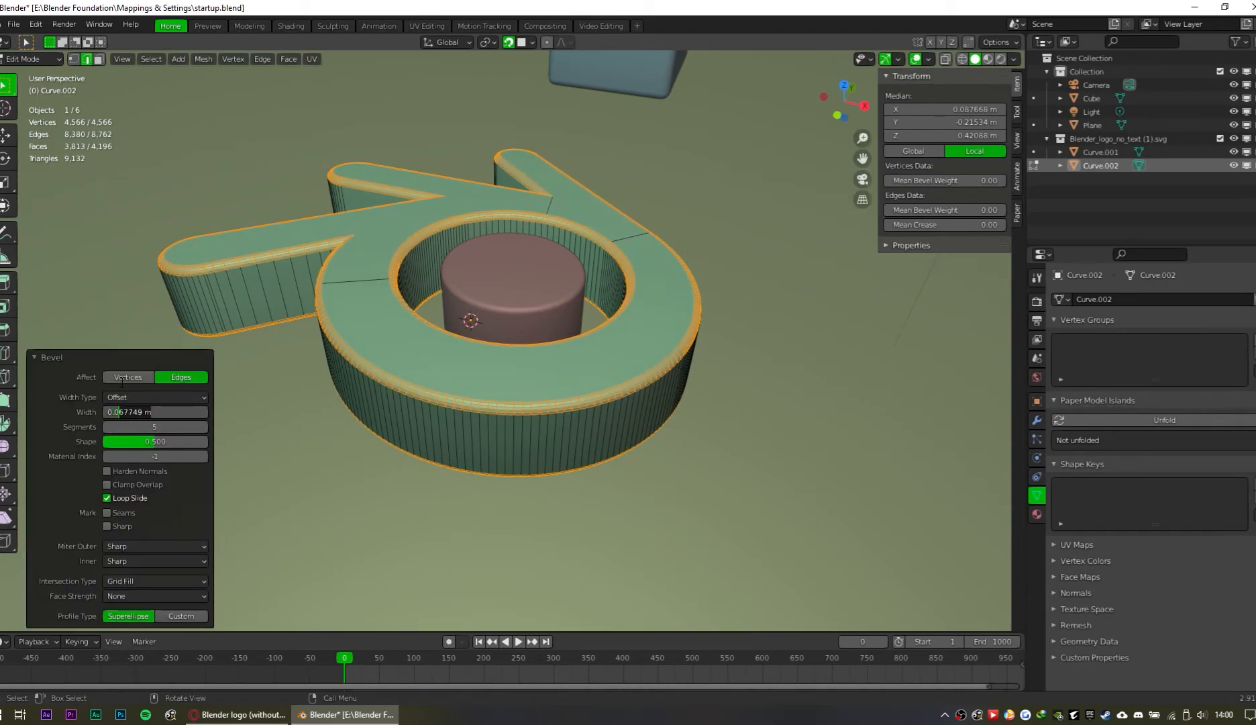
type("0.05")
key("Return")
Step: Return to Object Mode and shade the beveled ring-and-arms object smooth
key("Tab")
mouse_move(531, 336)
middle_mouse_down()
mouse_move(611, 392)
mouse_move(659, 396)
mouse_move(618, 390)
mouse_move(592, 271)
middle_mouse_up()
right_click(665, 375)
left_click(671, 364)
scroll(593, 349, "up", 5)
scroll(643, 367, "down", 8)
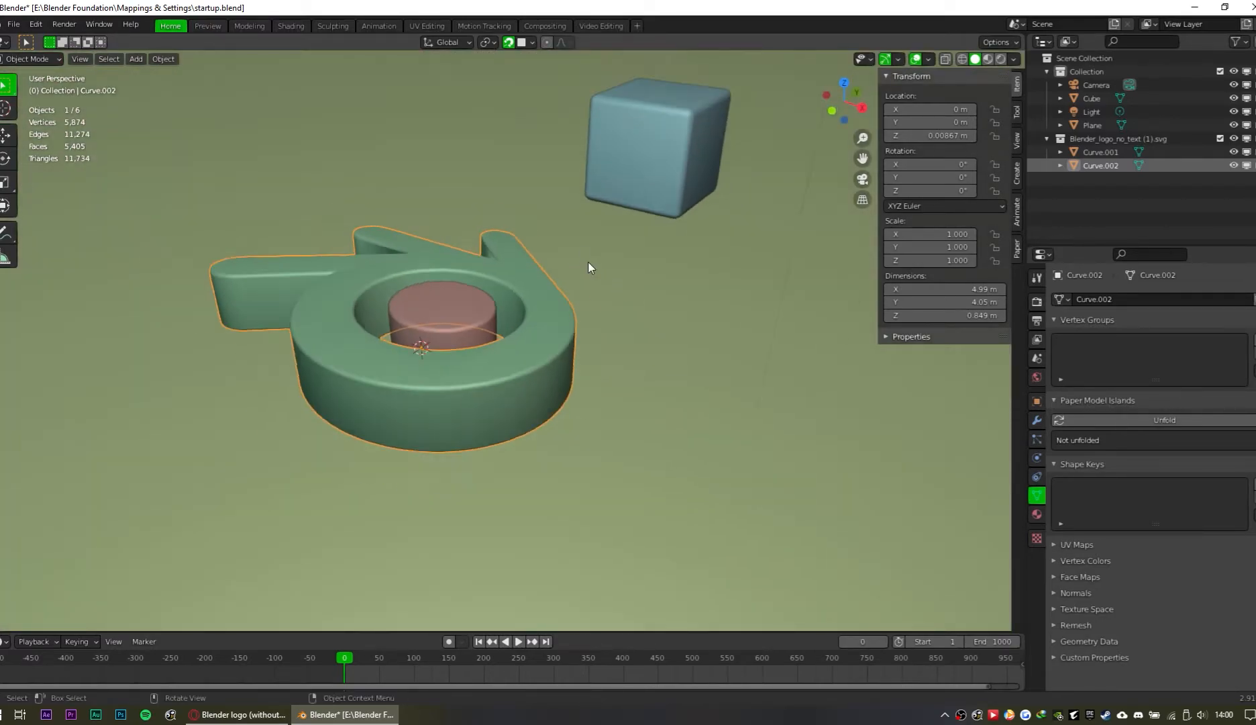
Step: Look through the camera and move both logo parts together along X to about -2.01 m
scroll(597, 201, "down", 6)
left_click(667, 240)
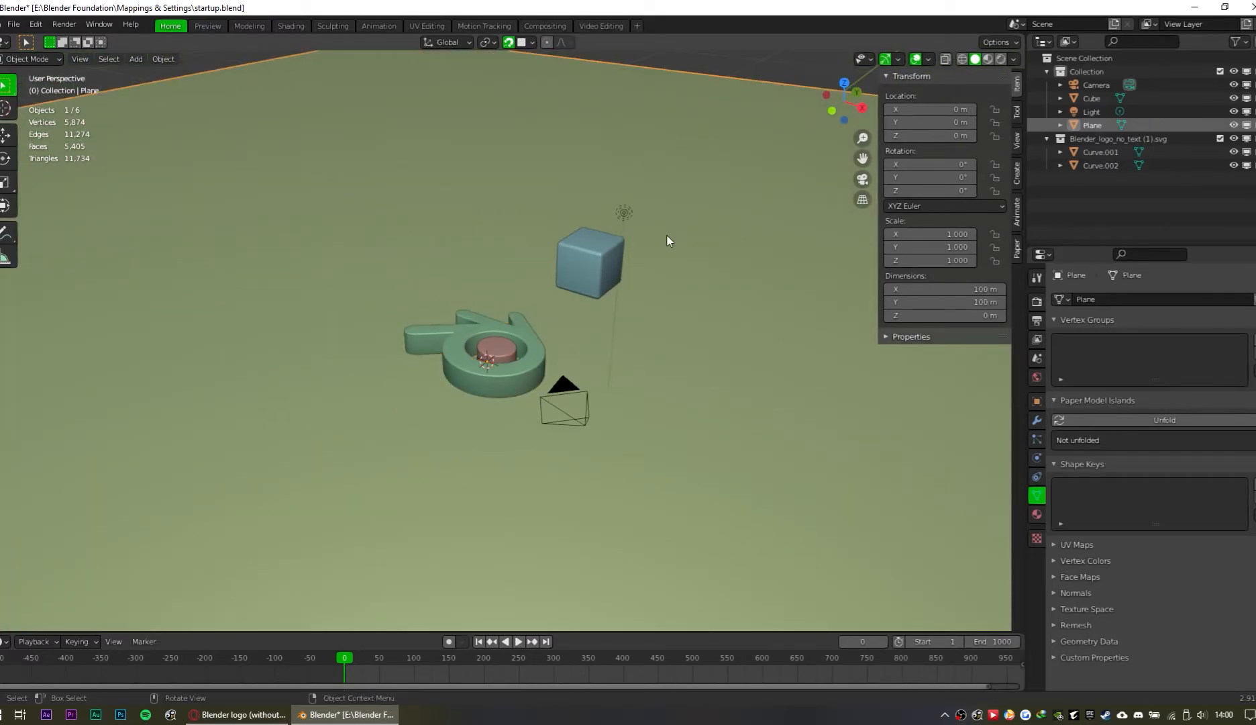
key("KP_0")
left_click(645, 431)
left_click(645, 433, "shift")
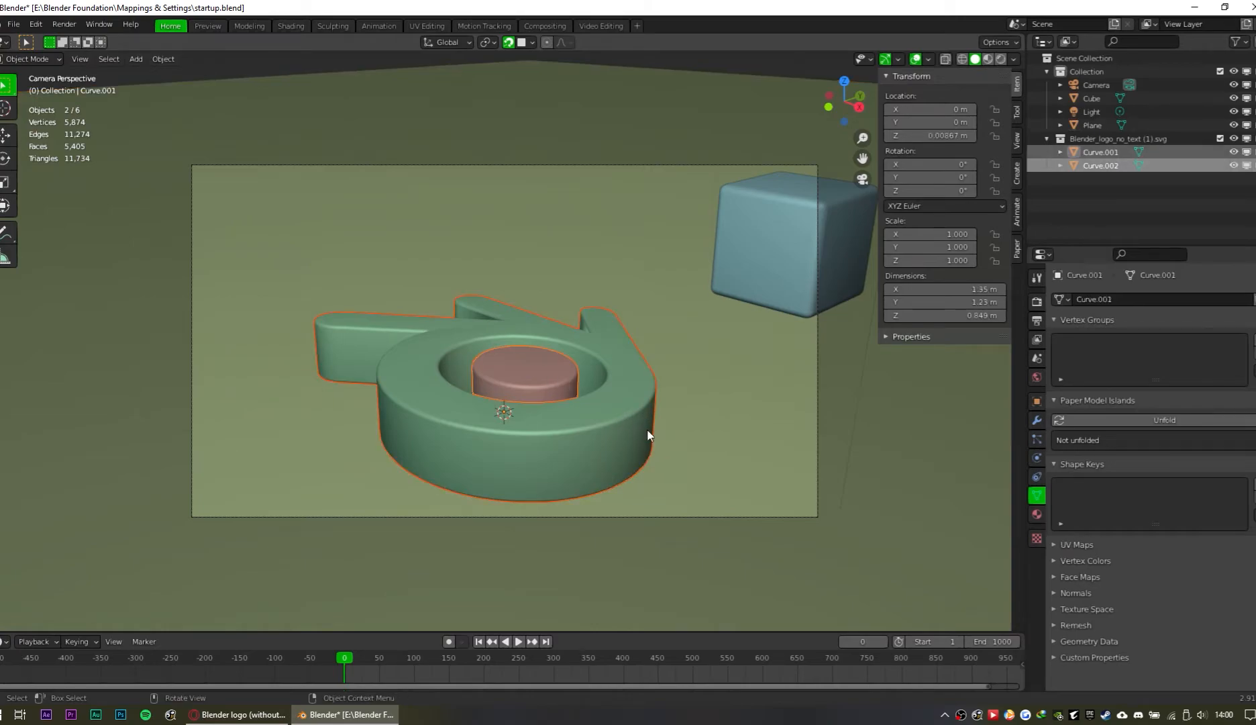
key("g")
key("x")
key("x")
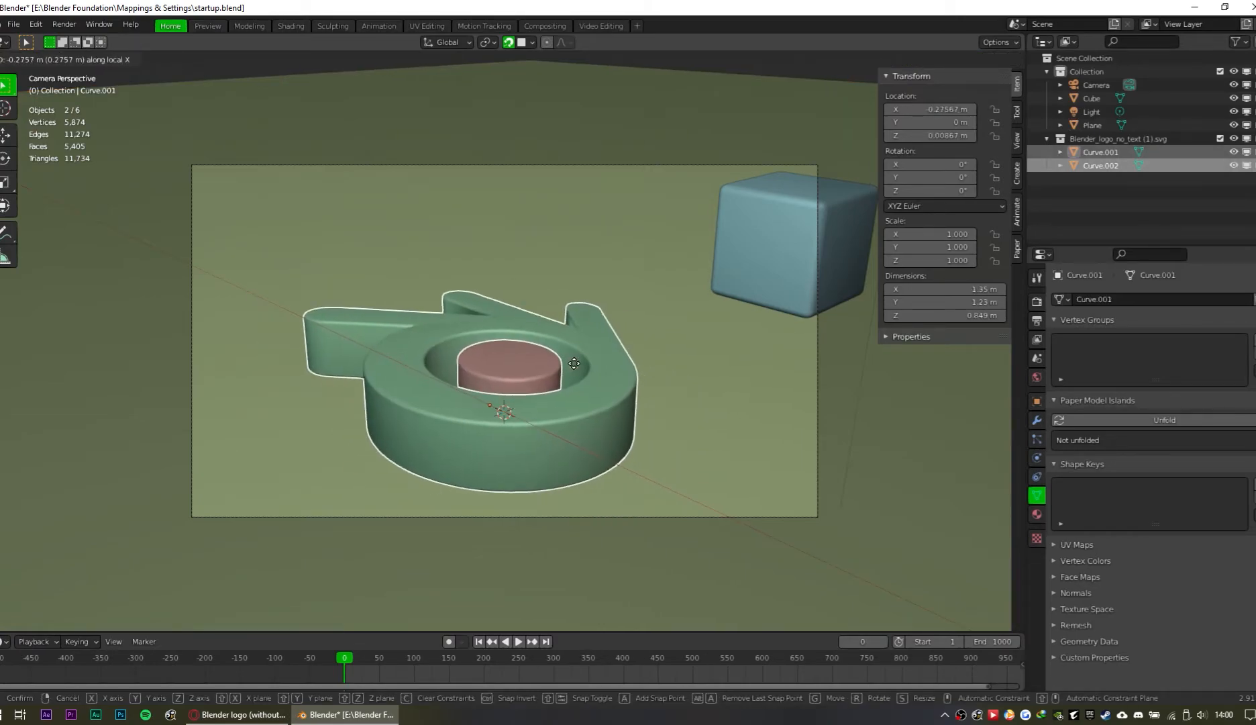
left_click(425, 287)
Step: Move the cube along Y so it sits fully inside the camera frame beside the logo
left_click(804, 216)
key("g")
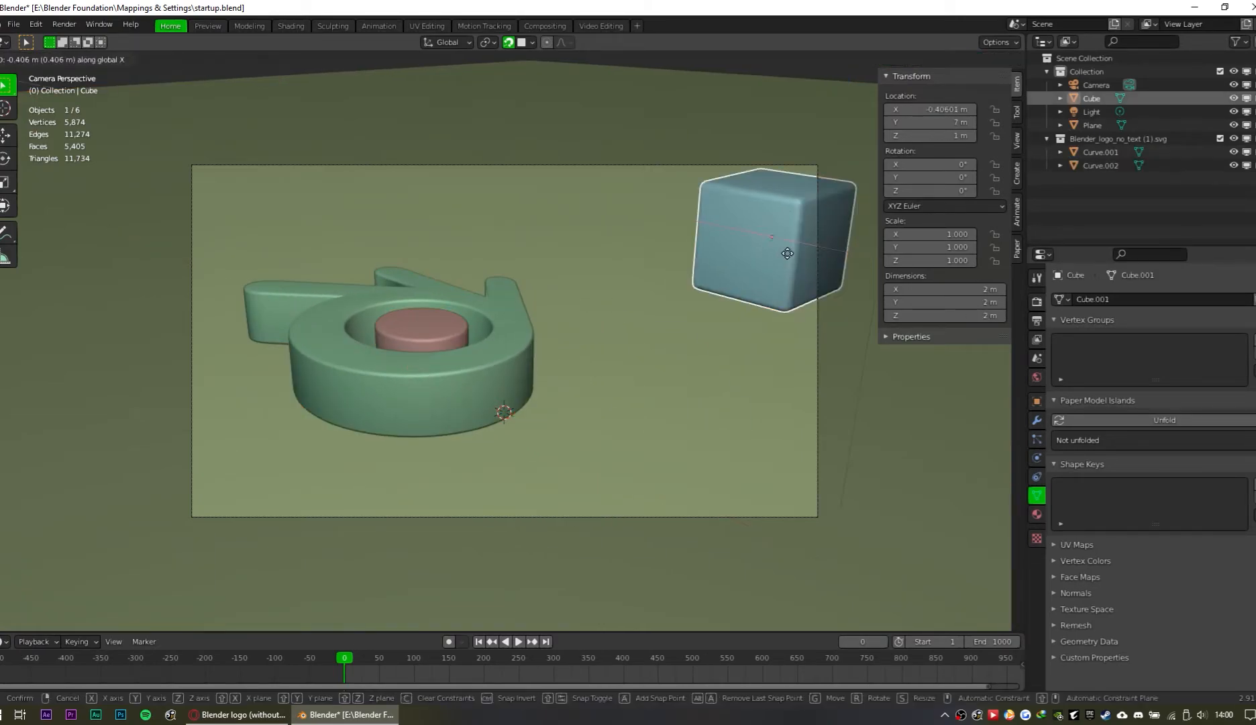
key("y")
left_click(618, 353)
Step: Clear the selection and preview the camera view in rendered shading
left_click(792, 96)
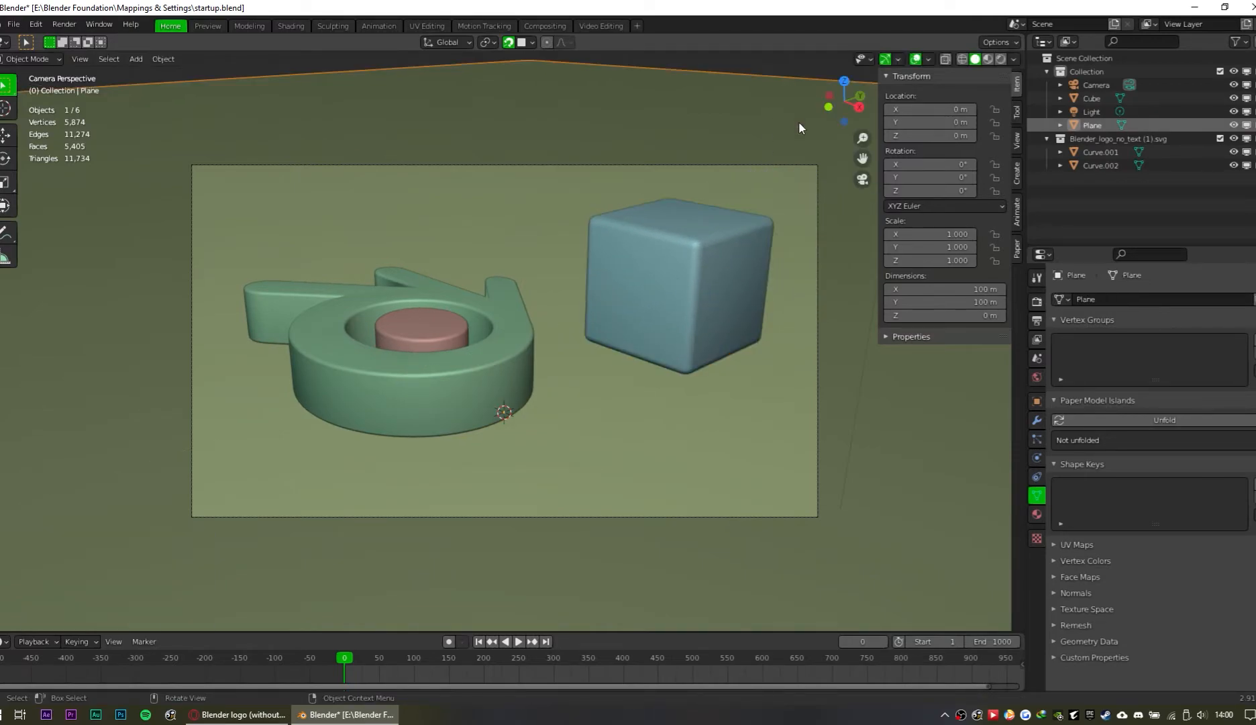
key("alt+a")
left_click(1004, 59)
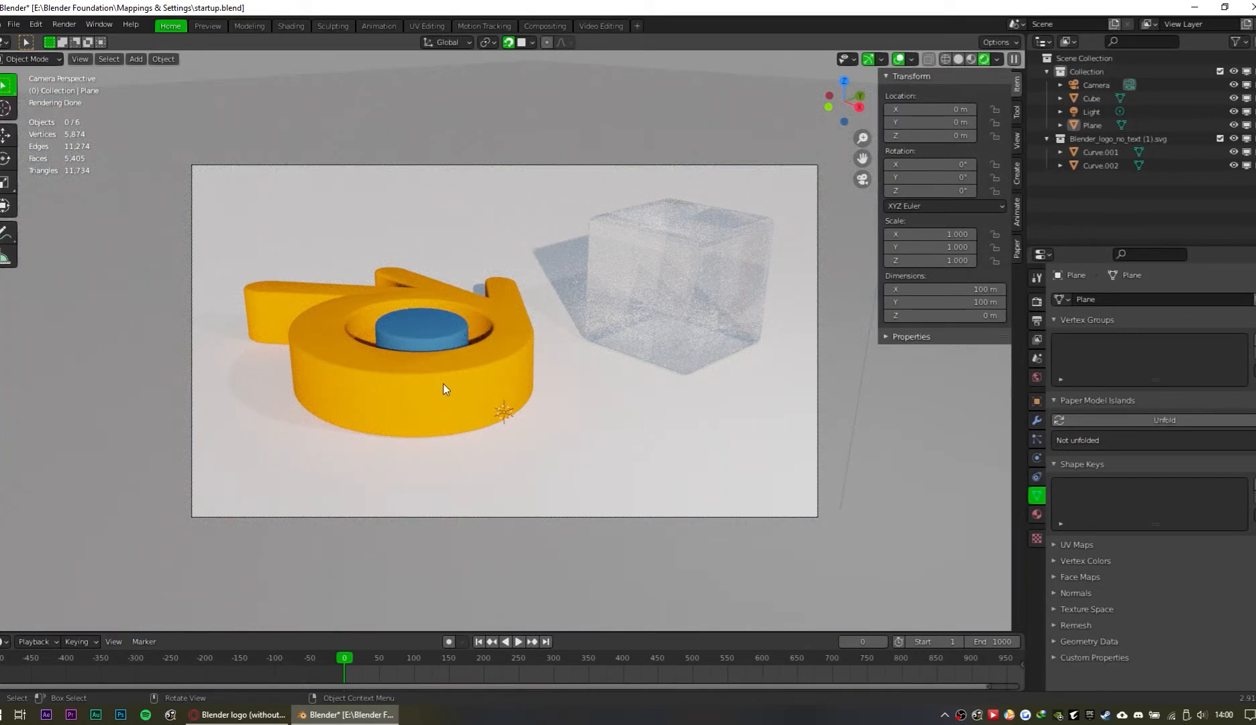
left_click(402, 388)
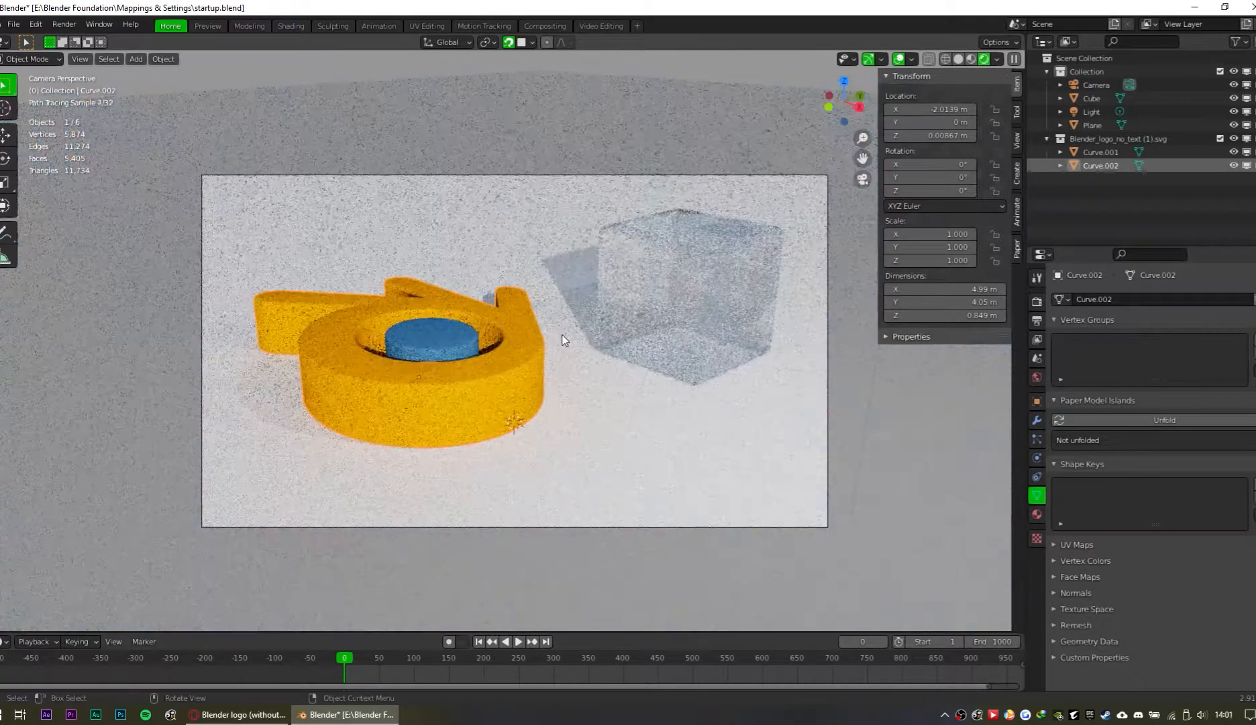
Step: Select both logo parts, try rotating them about the X axis, and switch the viewport back to solid shading
left_click(465, 347)
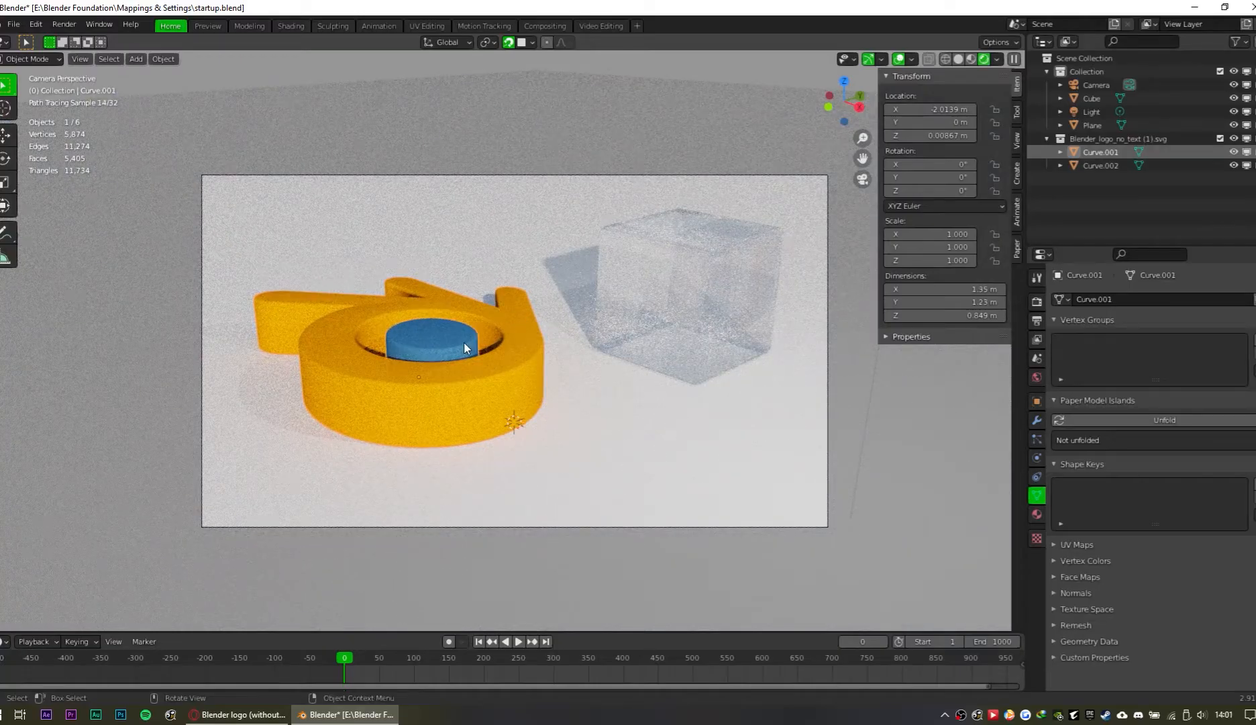
left_click(506, 354, "shift")
key("r")
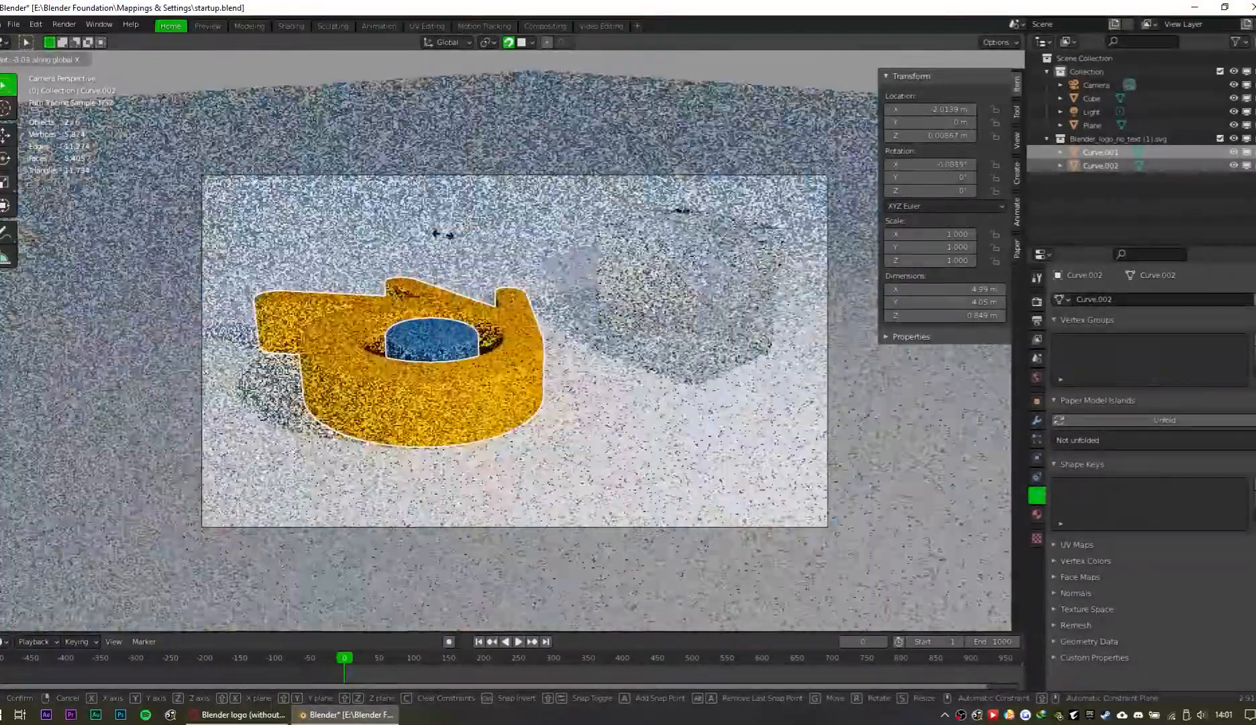
right_click(441, 232)
left_click(959, 60)
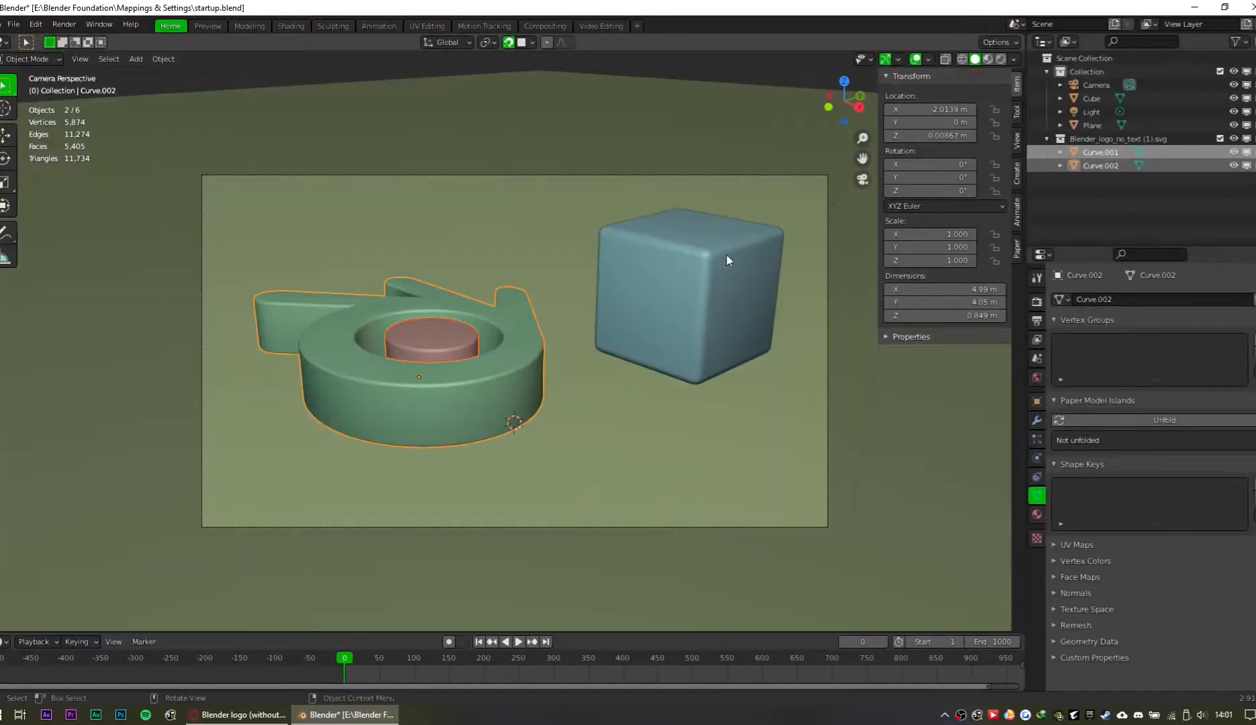
key("r")
key("x")
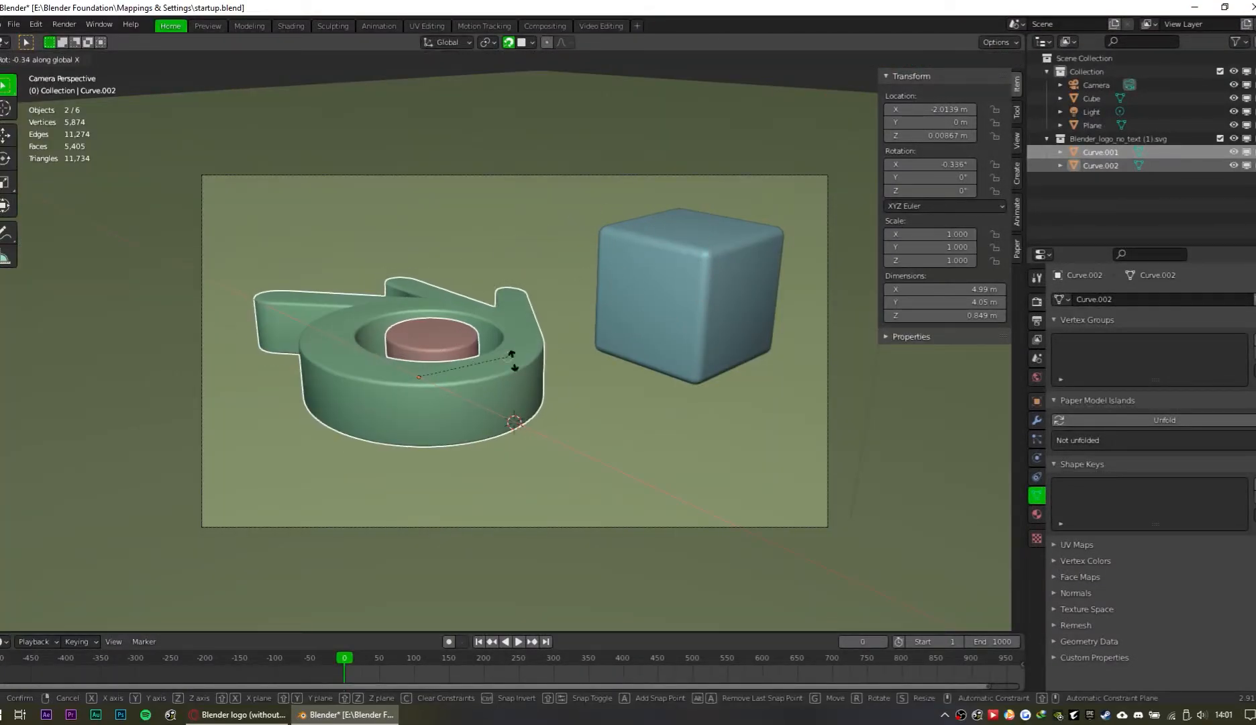
right_click(616, 378)
key("r")
key("x")
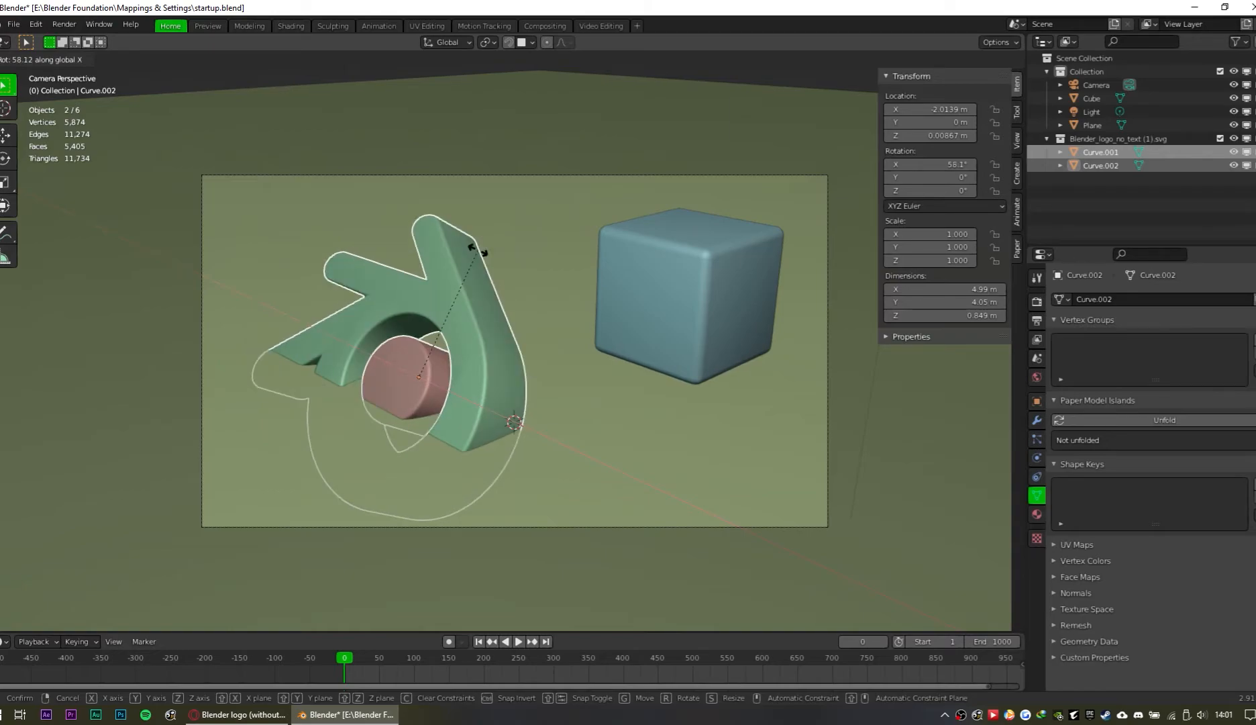
type("-90")
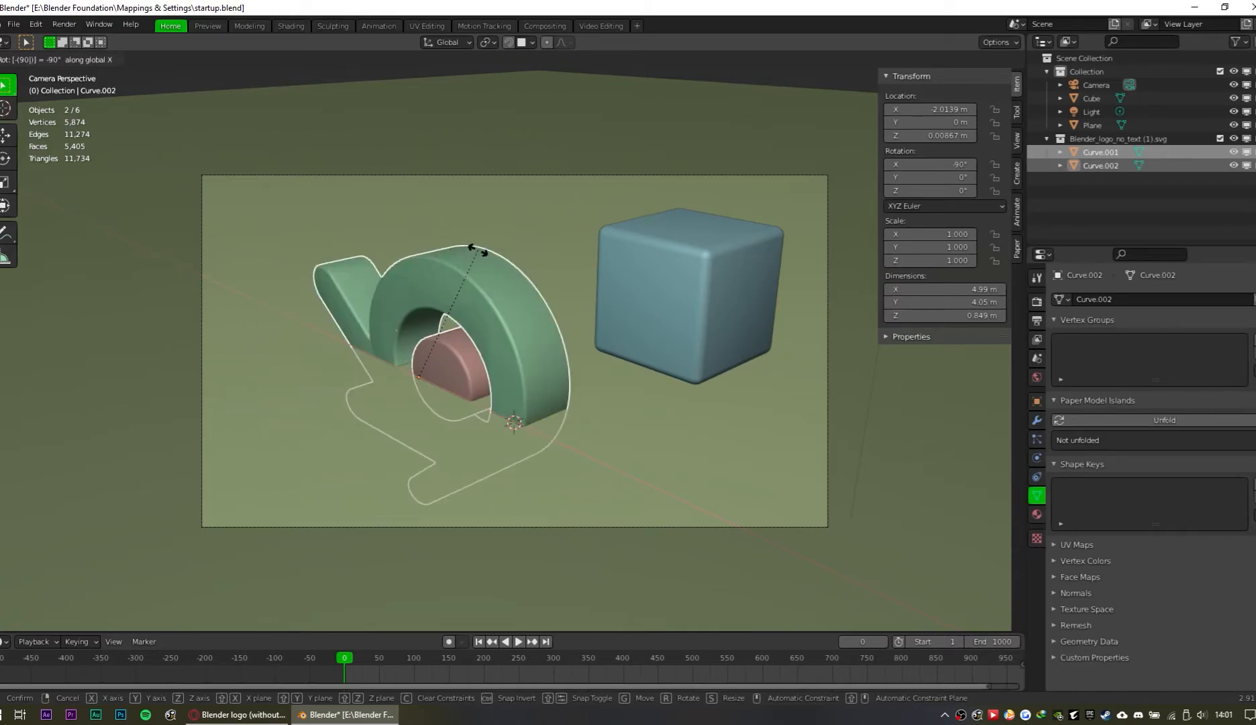
right_click(488, 254)
Step: Rotate both logo parts 90° about X and raise them along Z to about 1.84 m
type("rx90")
key("Return")
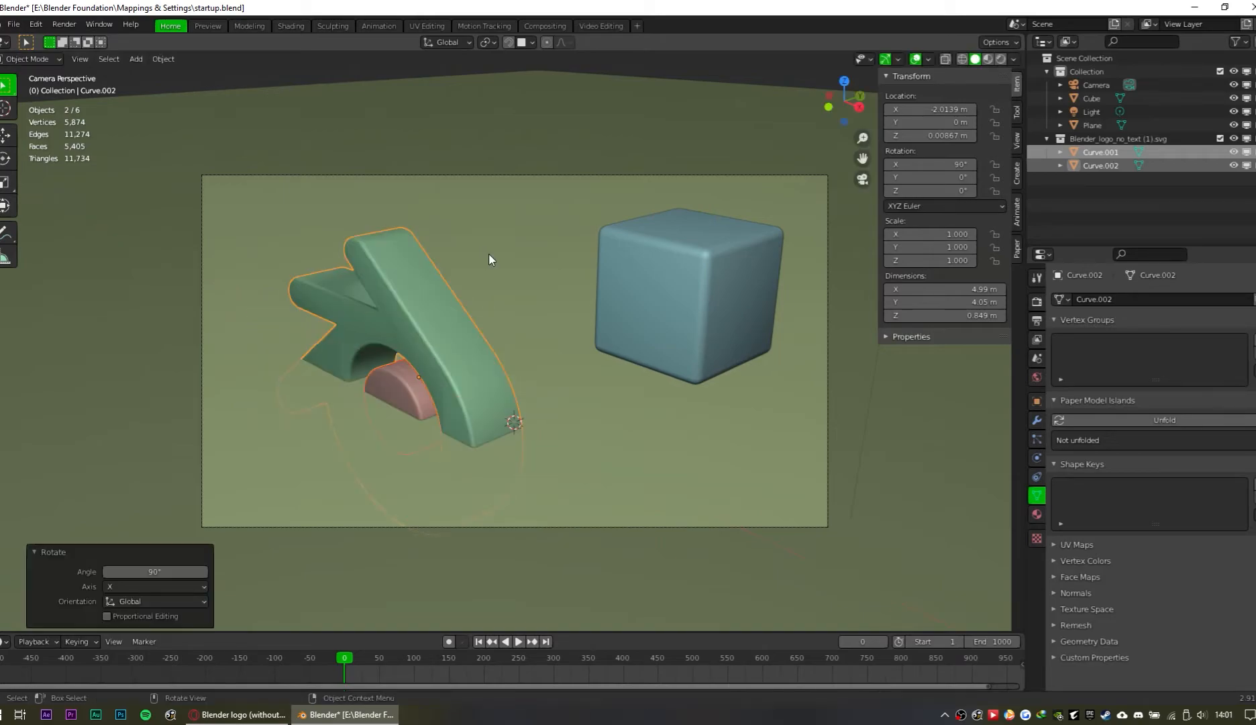
key("g")
key("z")
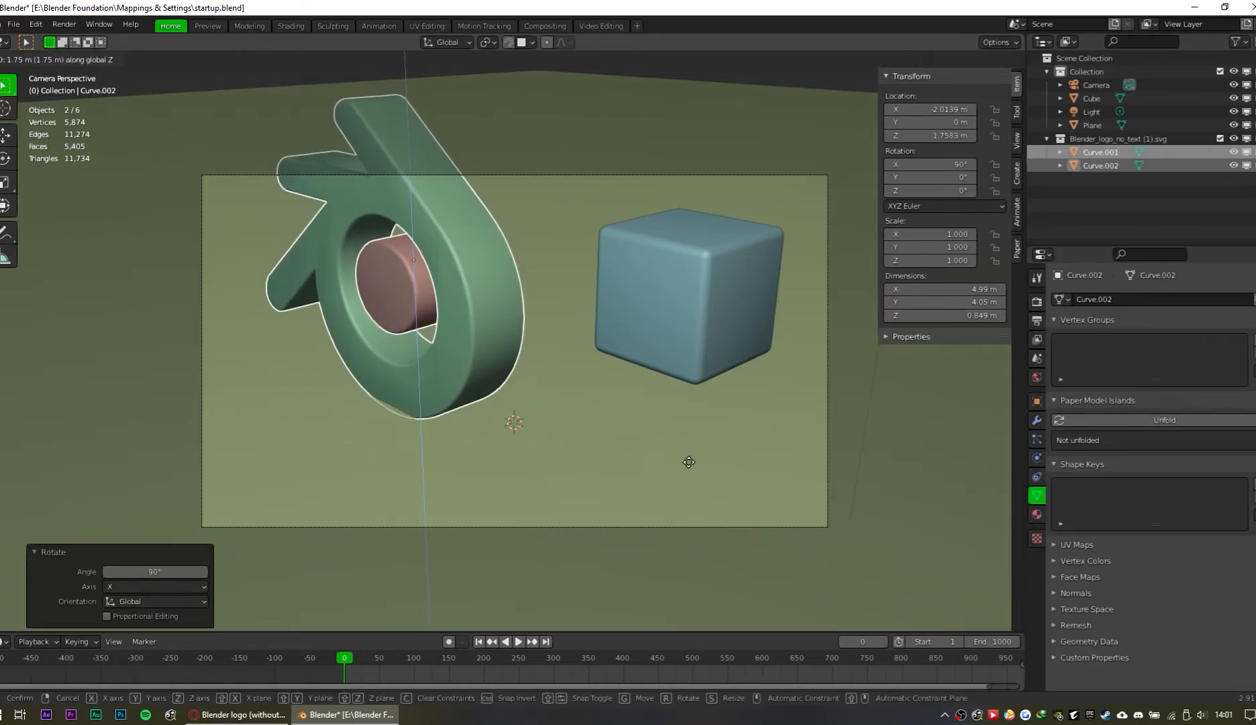
left_click(666, 393)
Step: Tilt the camera about 4.1° around its local X axis and move it back along its local Z axis
left_click(766, 176)
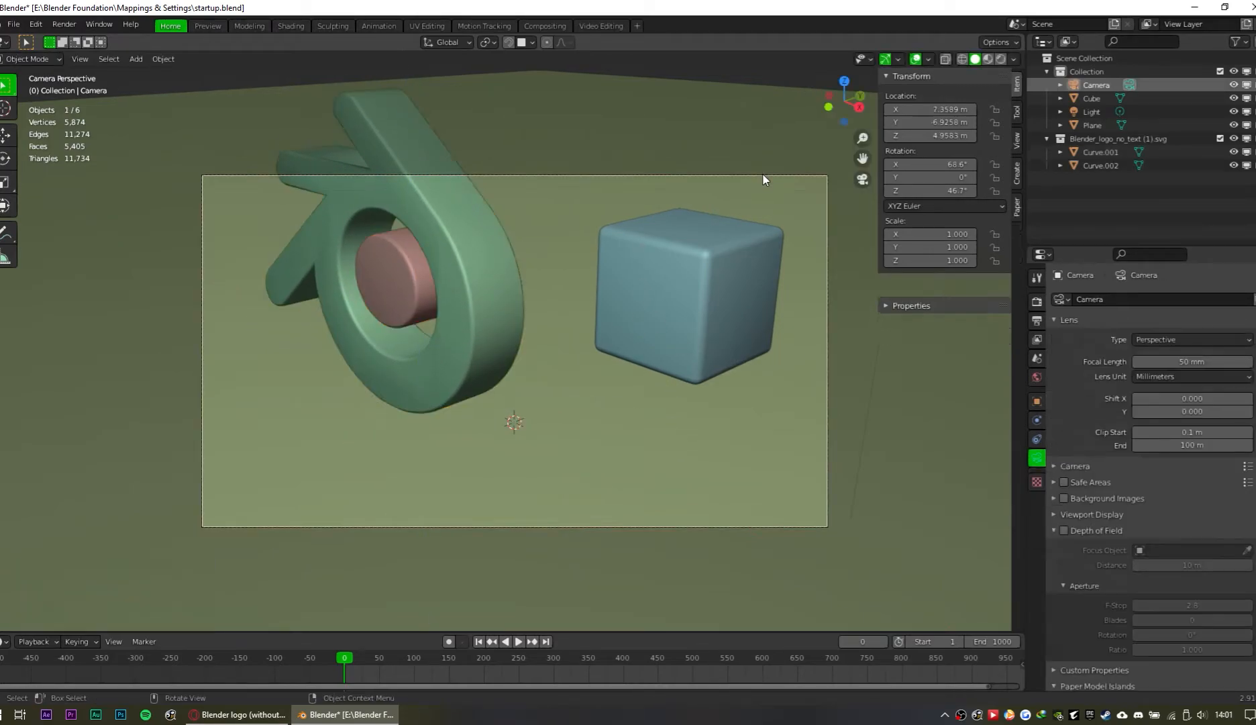
key("r")
key("x")
key("x")
left_click(770, 210)
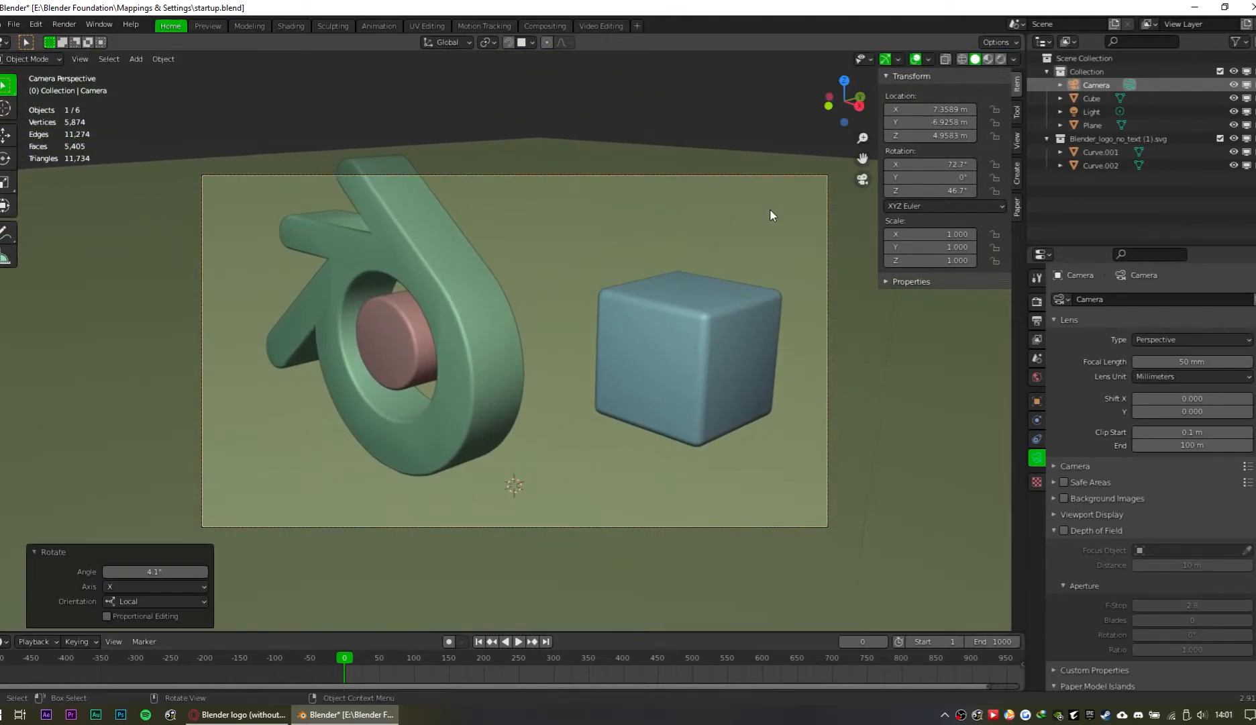
key("g")
key("z")
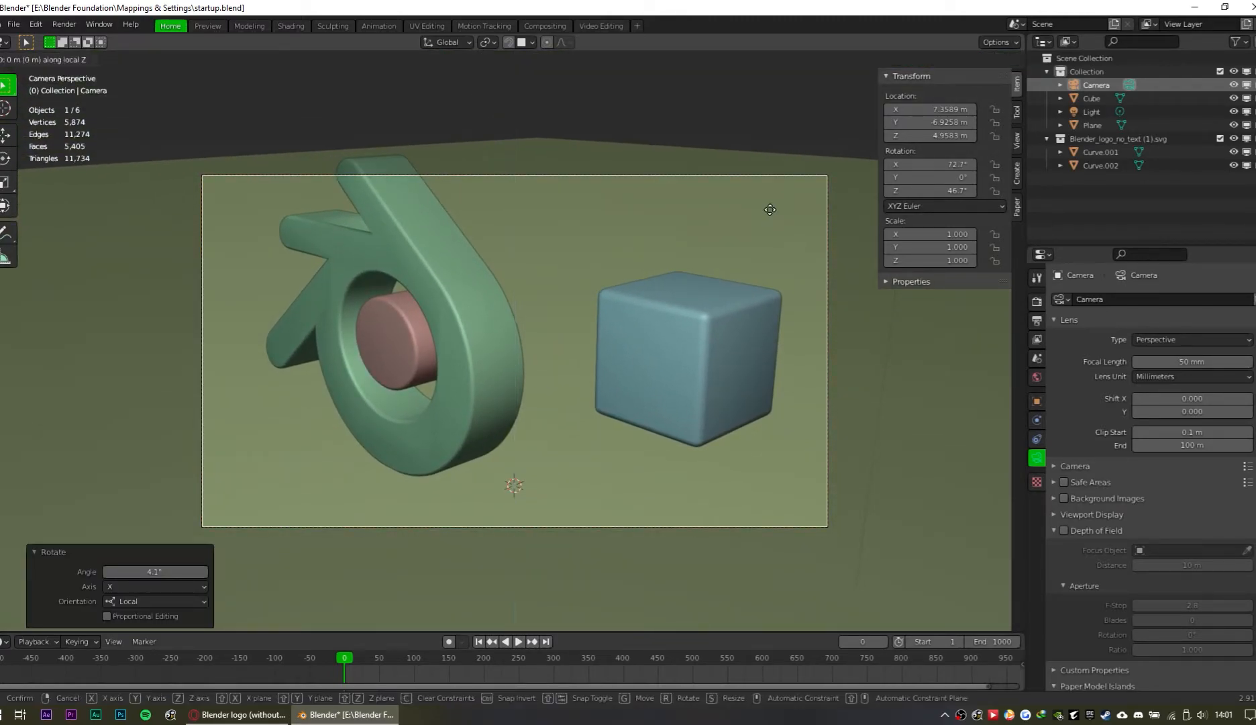
left_click(477, 339)
Step: Rotate both logo parts about 40.8° around Z and move them along X to about -3.24 m
left_click(435, 342)
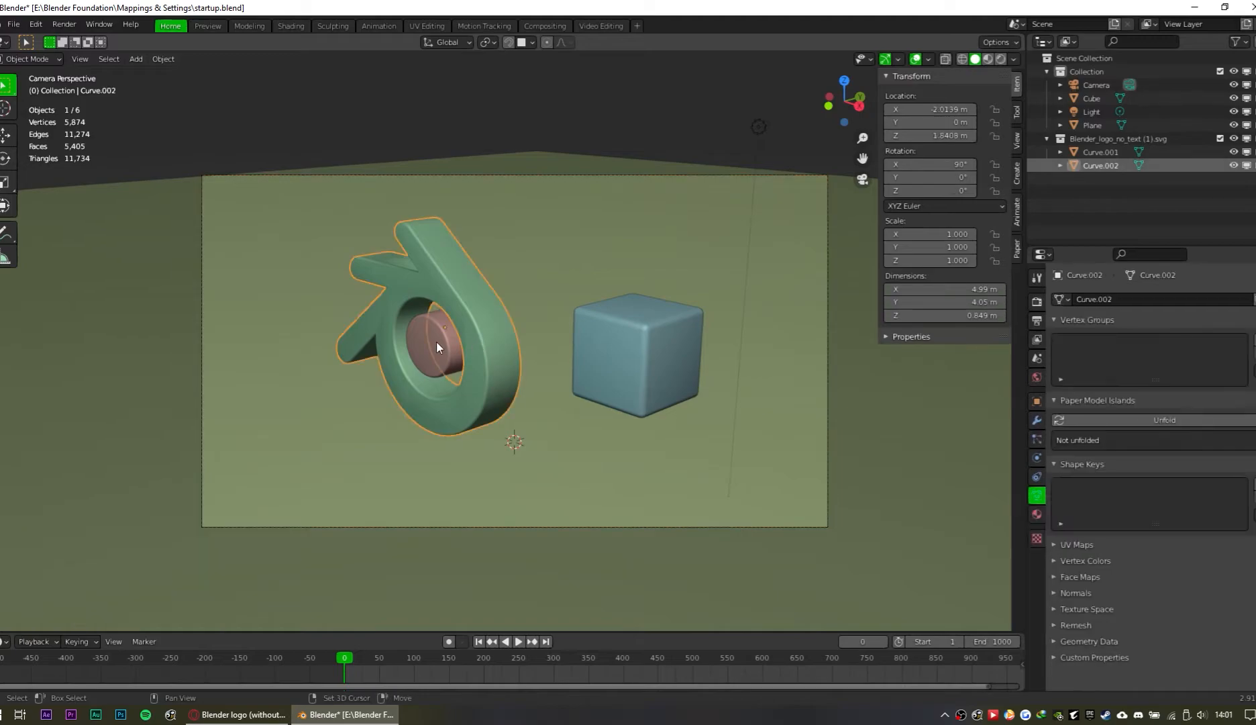
left_click(435, 342, "shift")
key("r")
key("z")
left_click(737, 306)
key("g")
key("x")
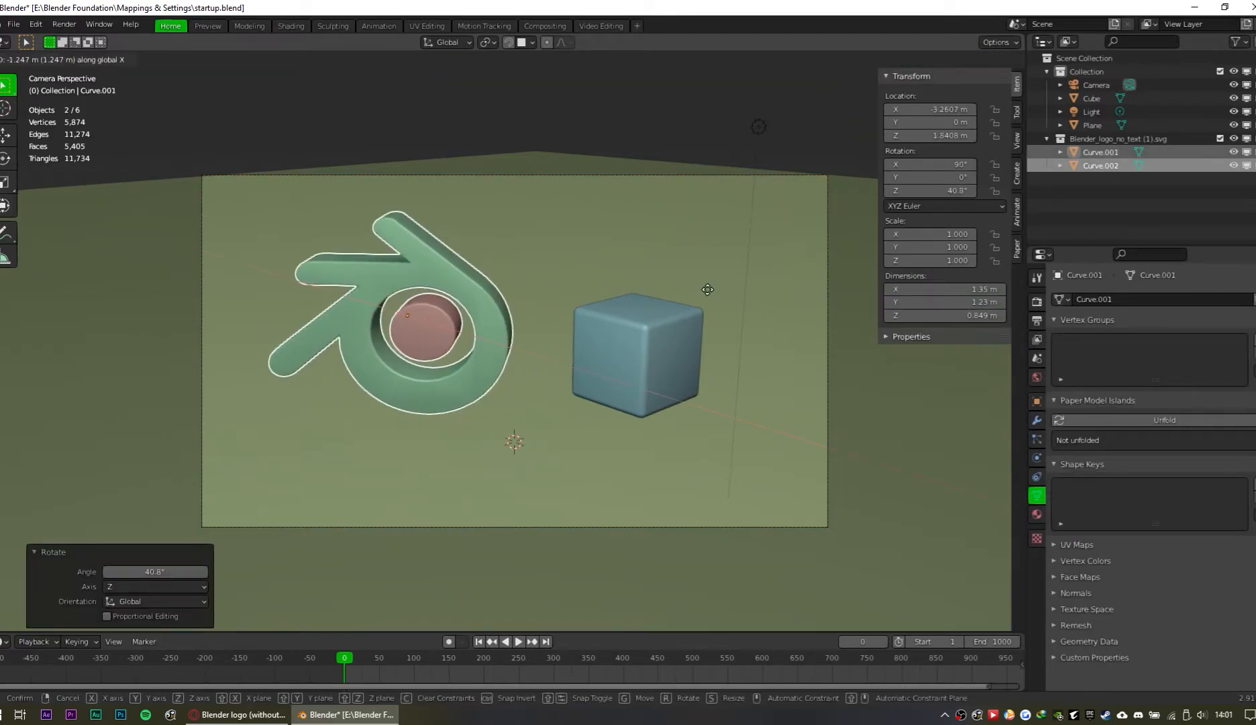
left_click(708, 291)
scroll(757, 337, "up", 2)
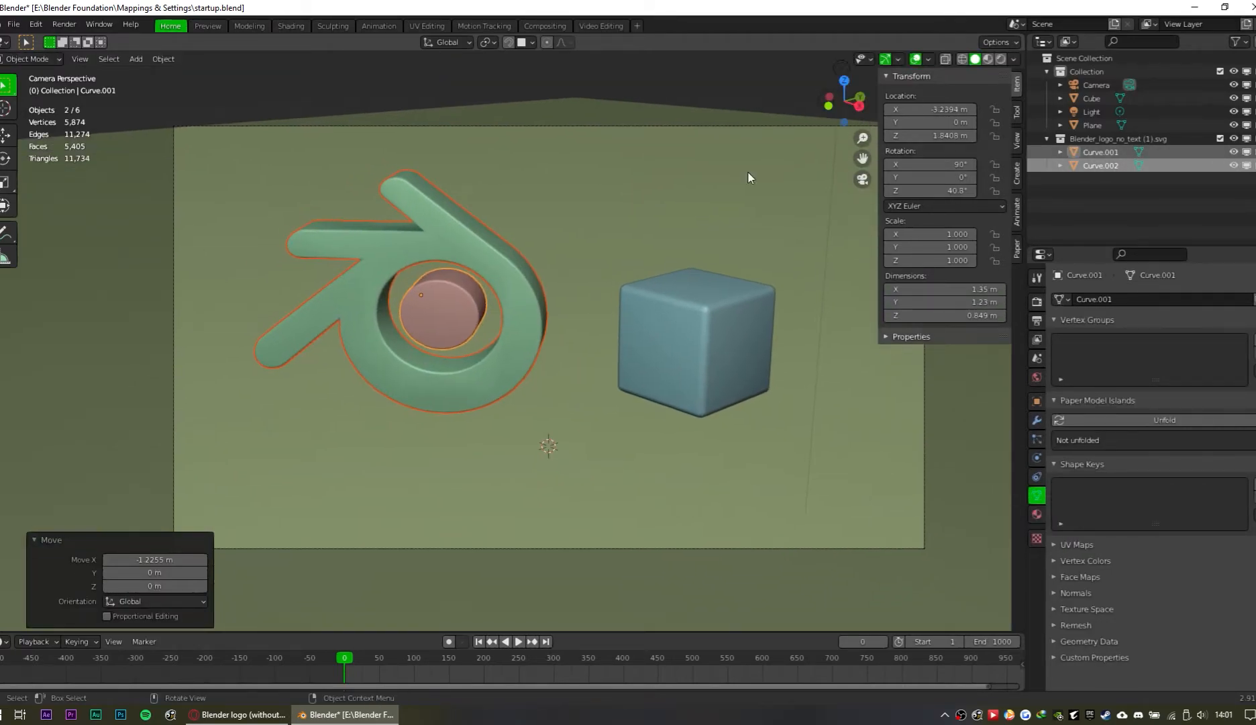
Step: Switch the viewport to rendered shading and copy the hex diffuse color of the logo's orange outer part
left_click(1007, 59)
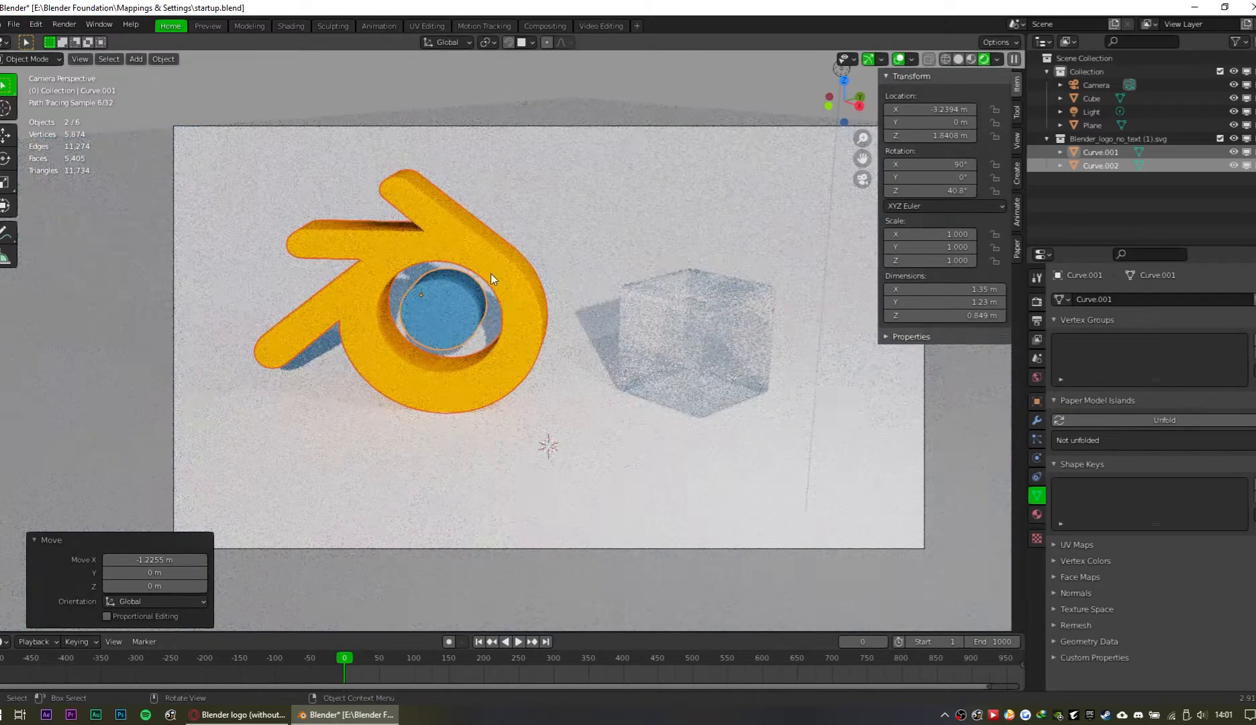
left_click(518, 348)
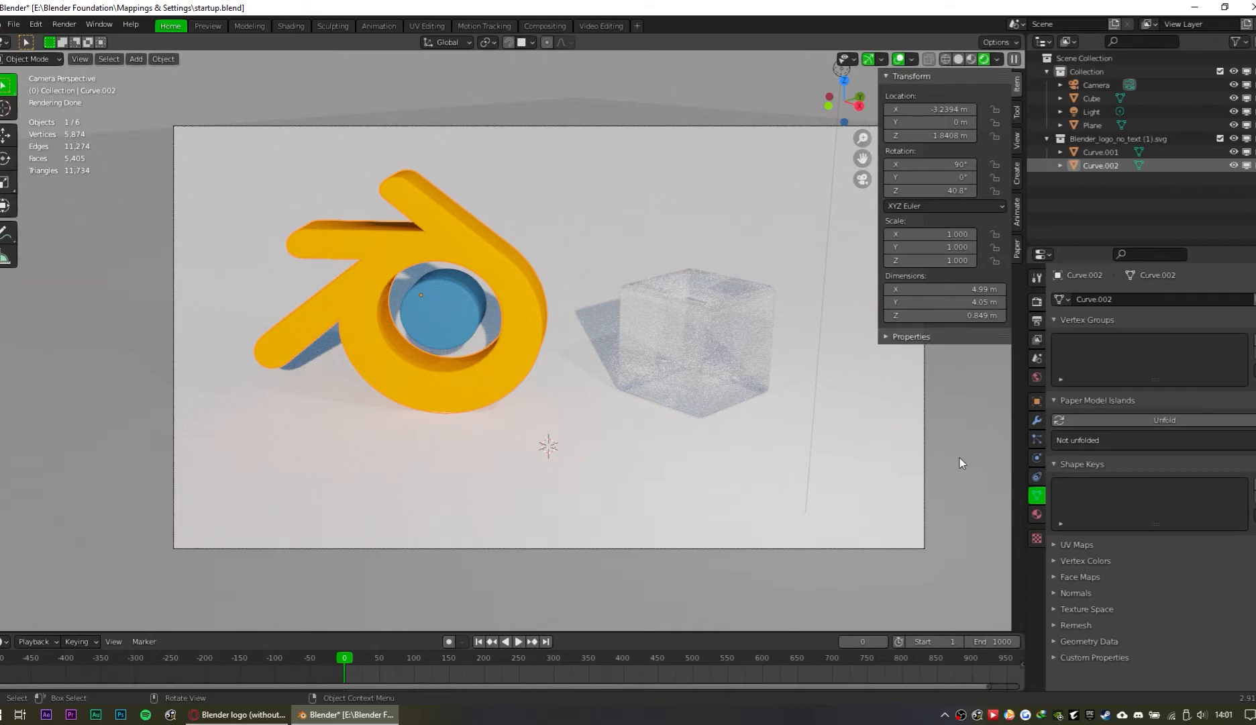
left_click(1037, 514)
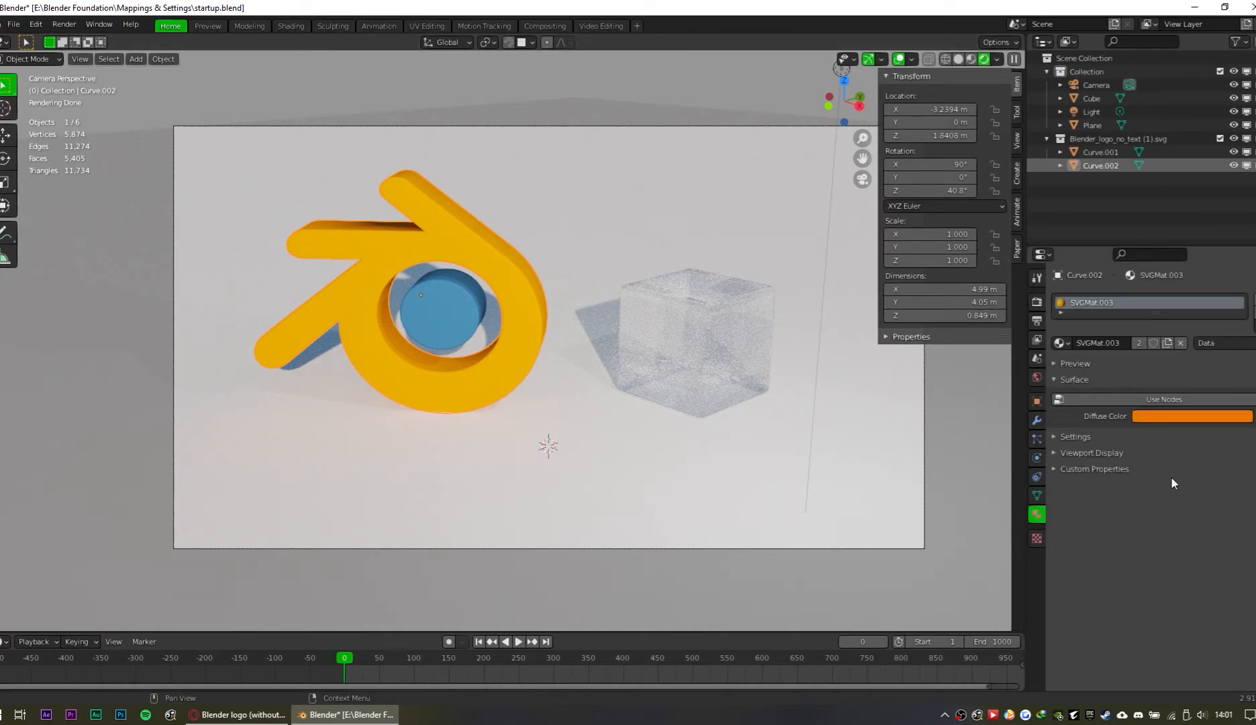
left_click(1165, 420)
left_click(1228, 336)
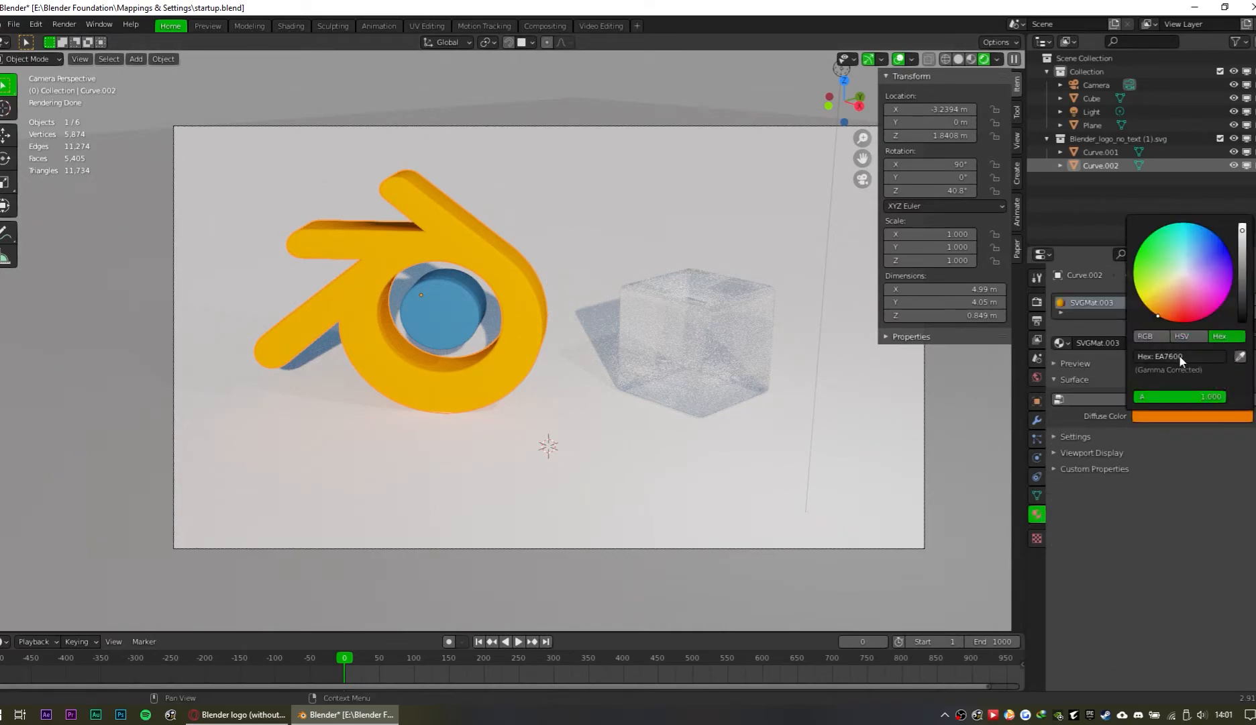
left_click(1197, 359)
key("ctrl+c")
key("Return")
Step: Assign the glass material "Material" to the logo's outer part, make it a separate copy, and name it "Orange Glass"
left_click(1060, 343)
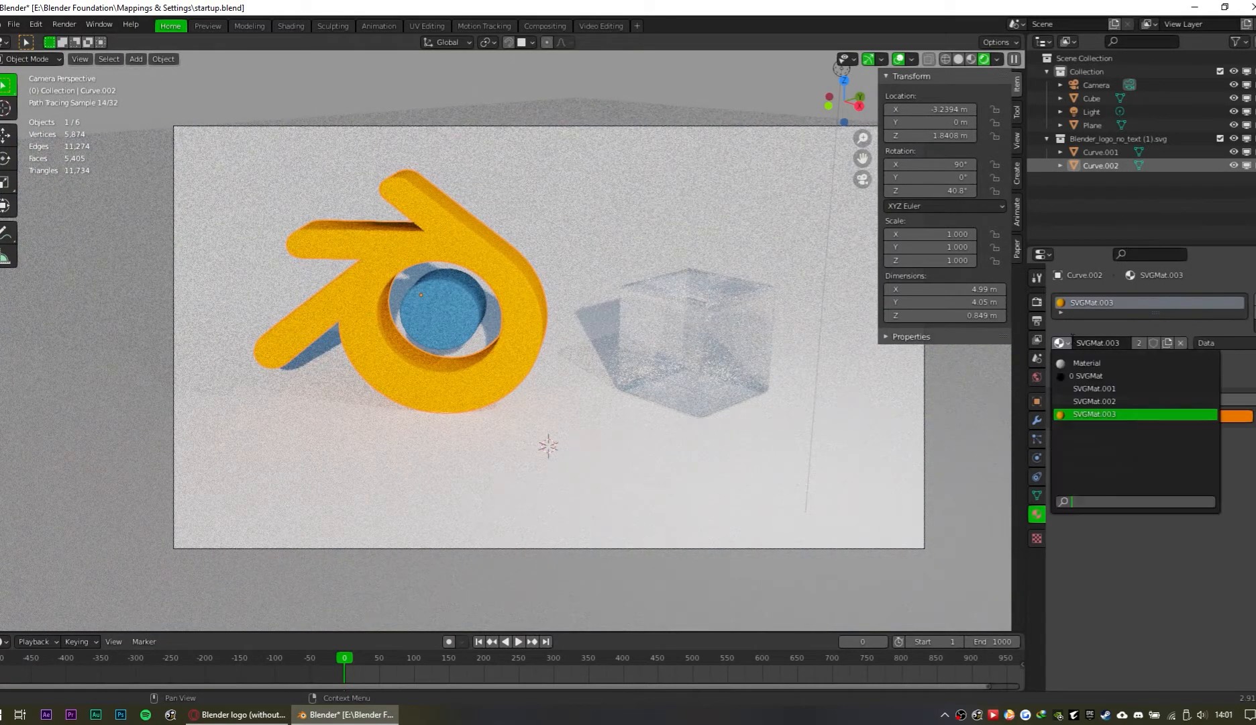
left_click(1083, 364)
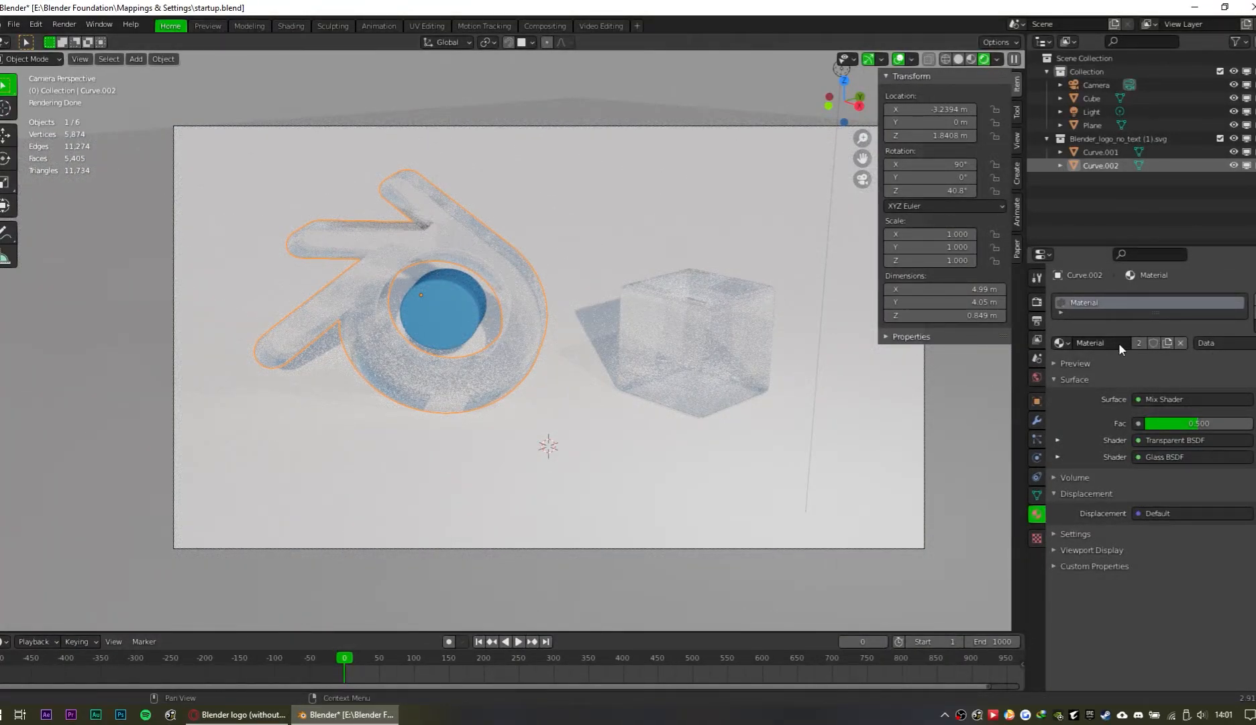
left_click(1167, 343)
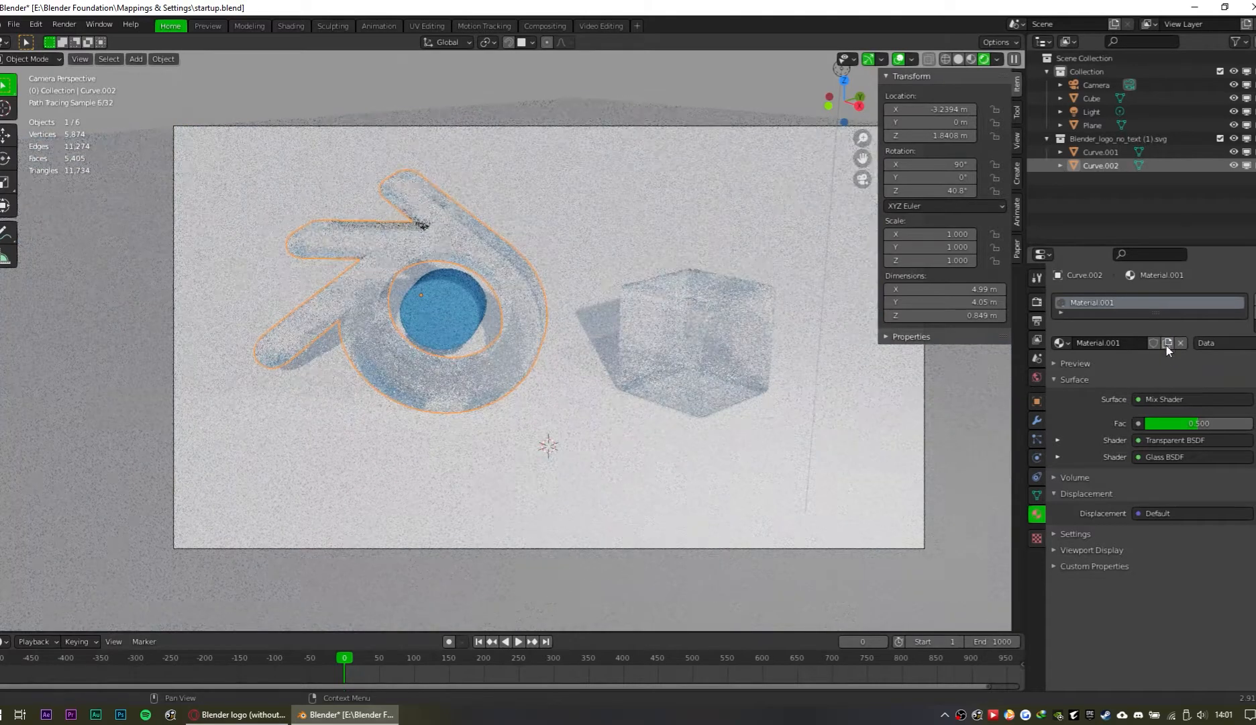
double_click(1133, 343)
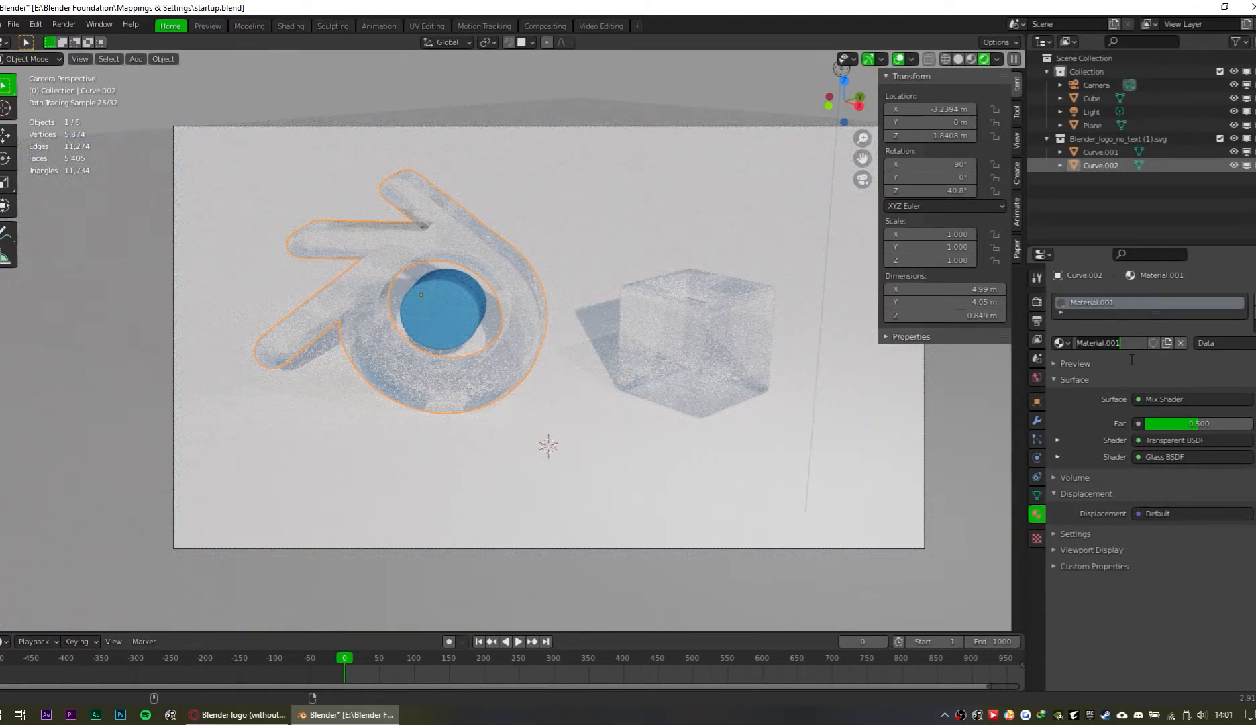
type("Orange Glass")
key("Return")
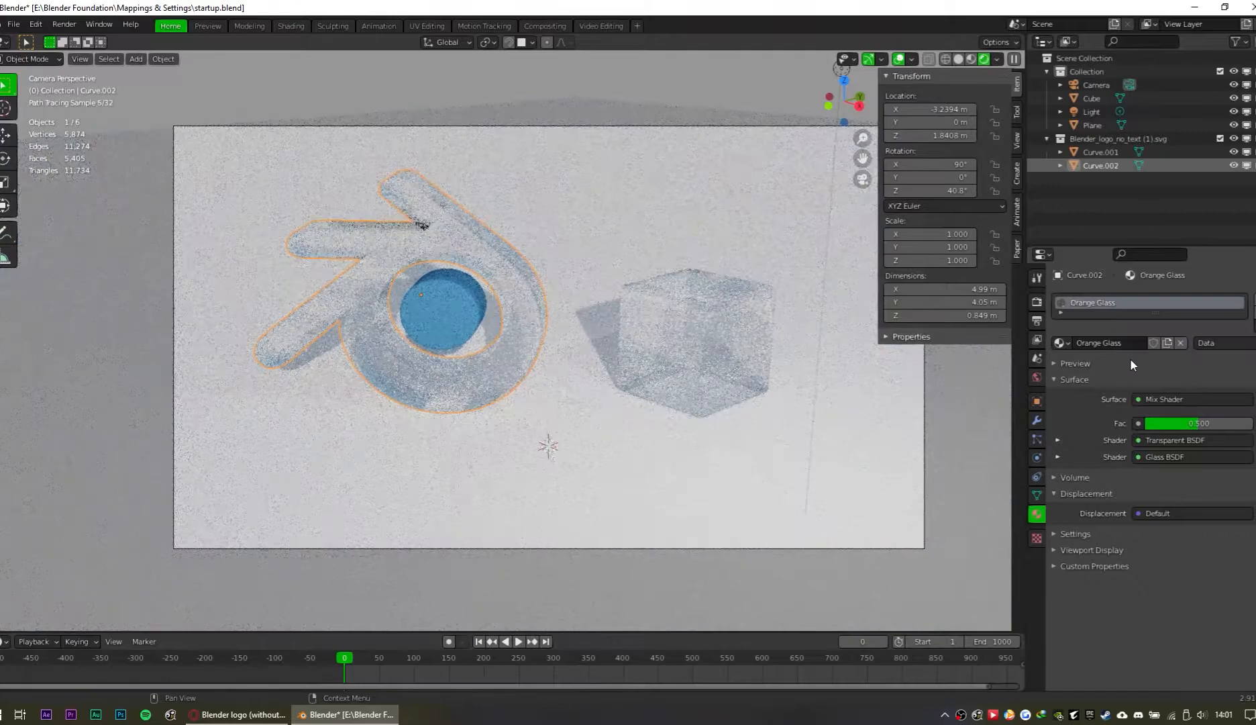
Step: Expand both shaders of Orange Glass and set the Glass BSDF color to the copied hex EA7600
left_click(1055, 440)
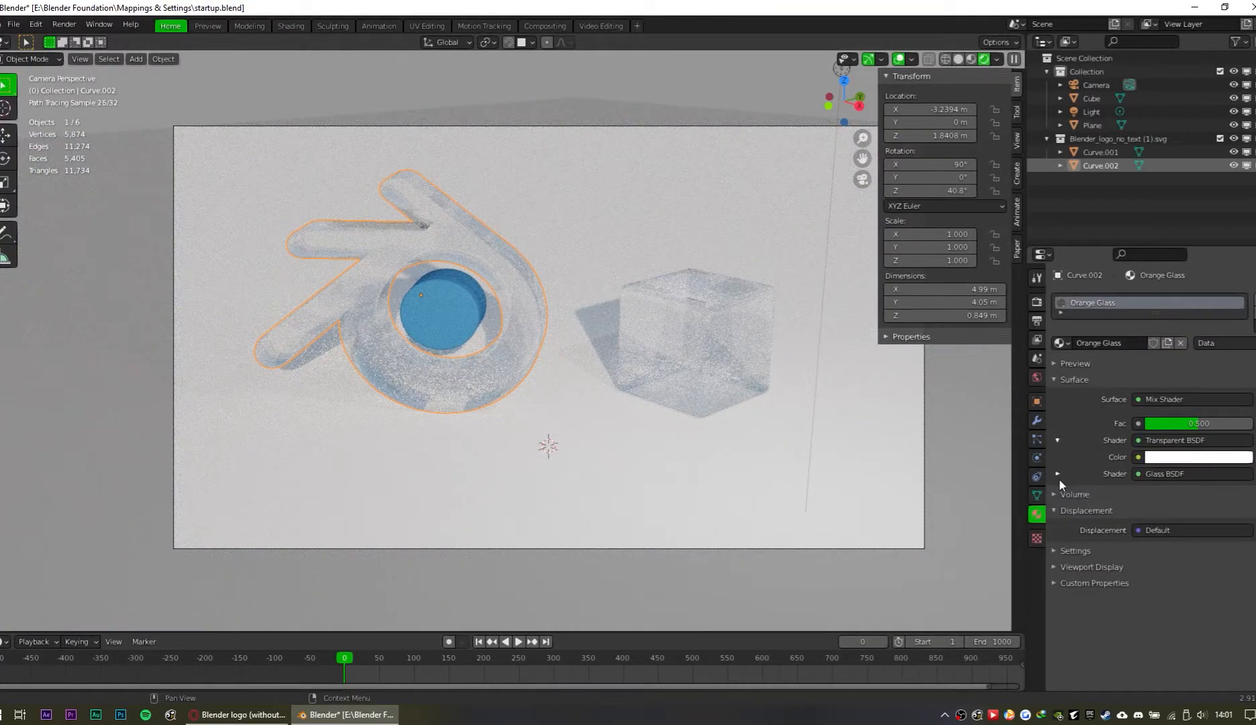
left_click(1058, 474)
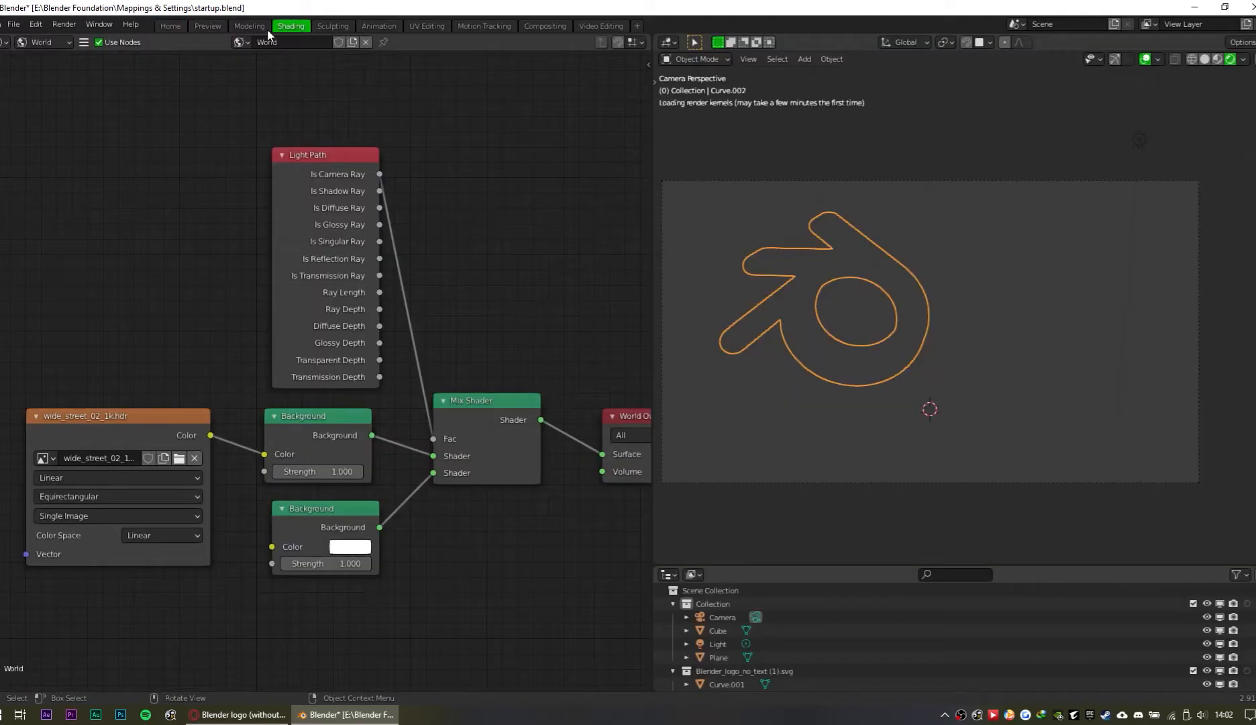
left_click(306, 25)
left_click(165, 25)
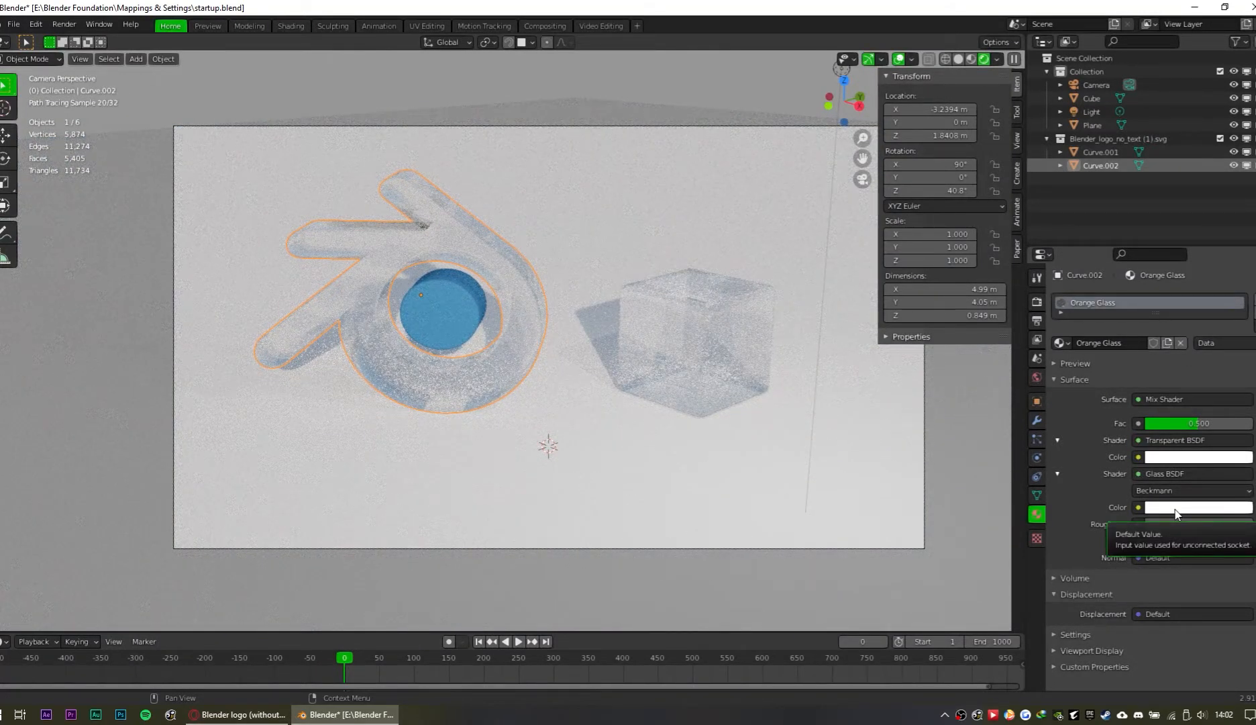
left_click(1183, 511)
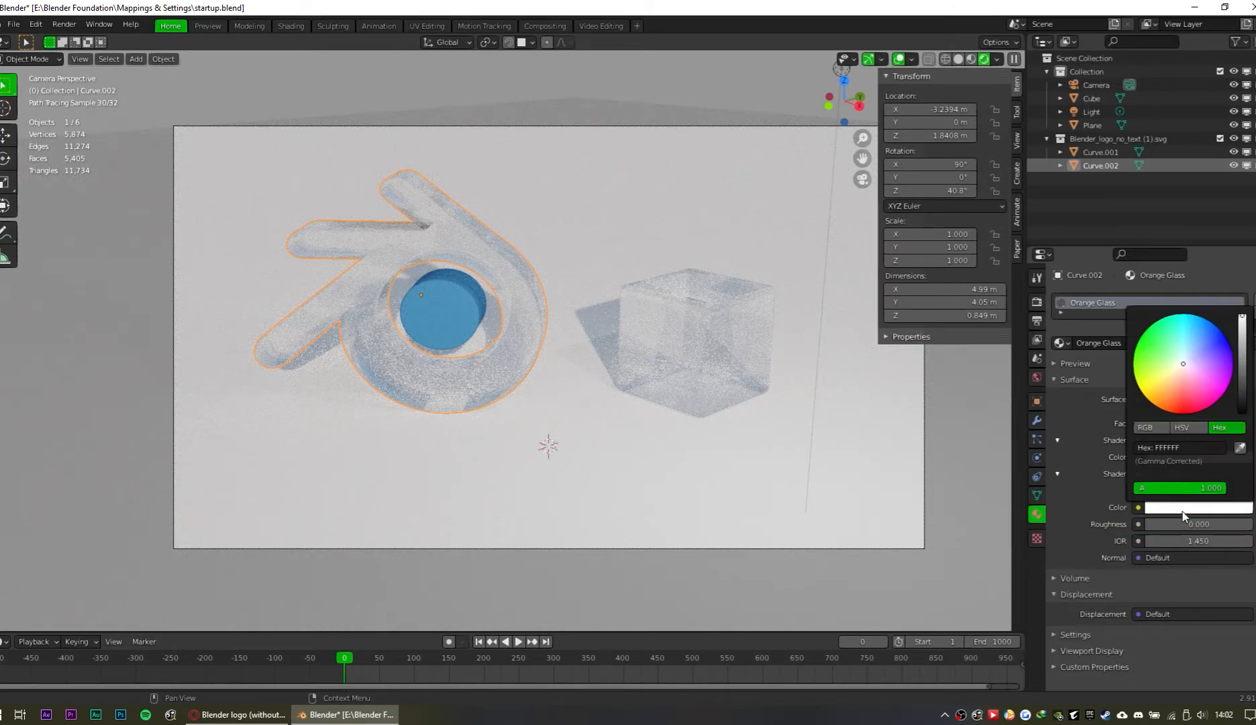
left_click(1202, 446)
key("ctrl+v")
key("Return")
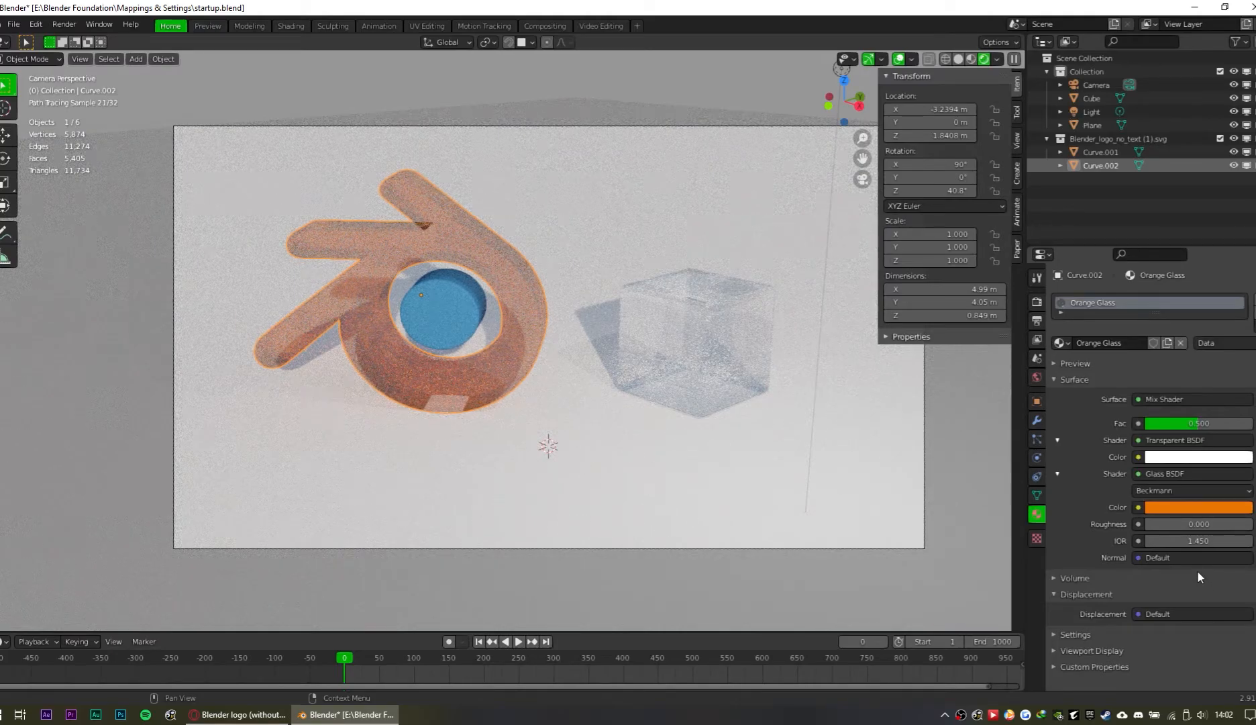
Step: Set the Transparent BSDF color of Orange Glass to hex EA7600, then adjust its value to 1.000 and saturation to 0.221
left_click(1197, 575)
left_click(1184, 457)
key("Return")
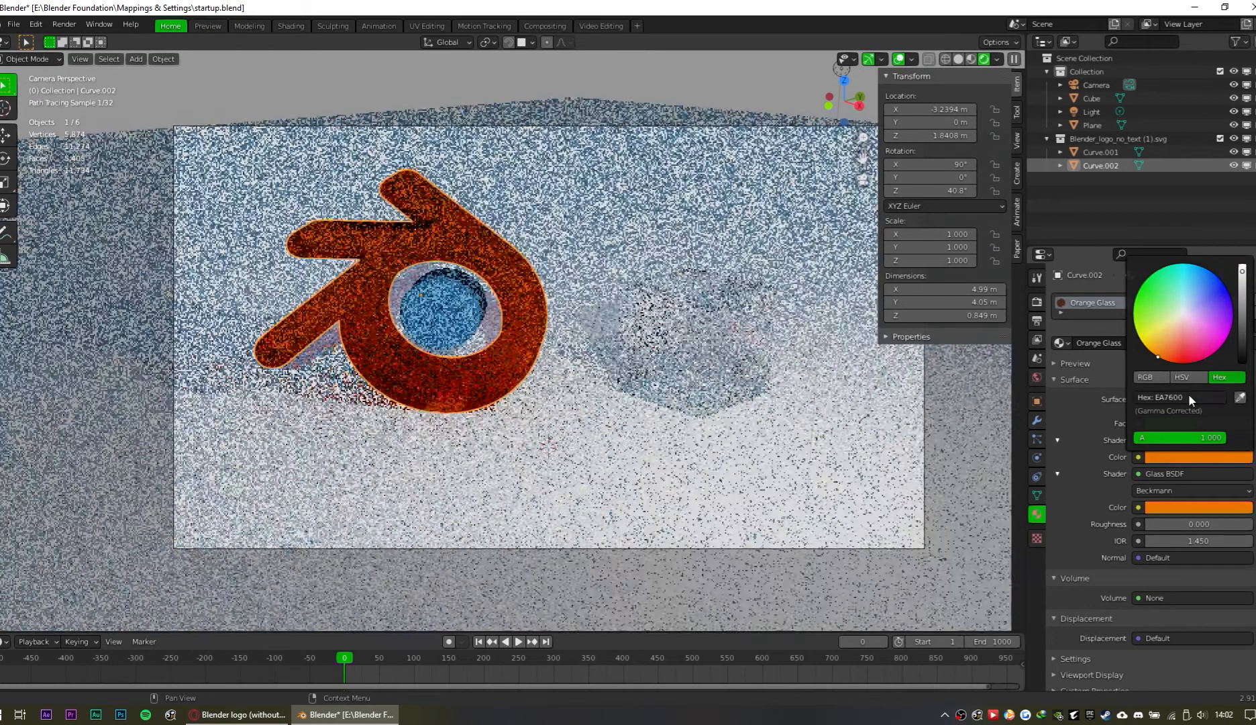
mouse_move(1243, 285)
left_mouse_down()
mouse_move(1243, 322)
mouse_move(1243, 267)
left_mouse_up()
left_click(1197, 377)
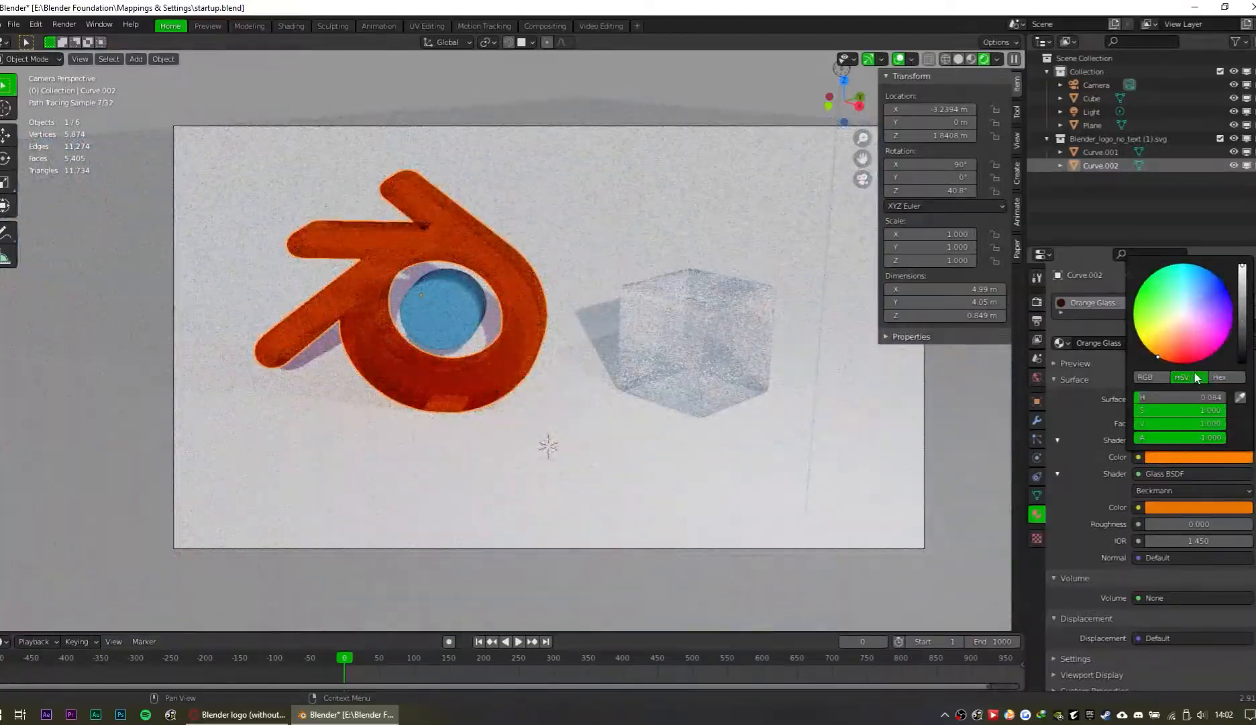
left_click_drag(1187, 417, 1114, 416)
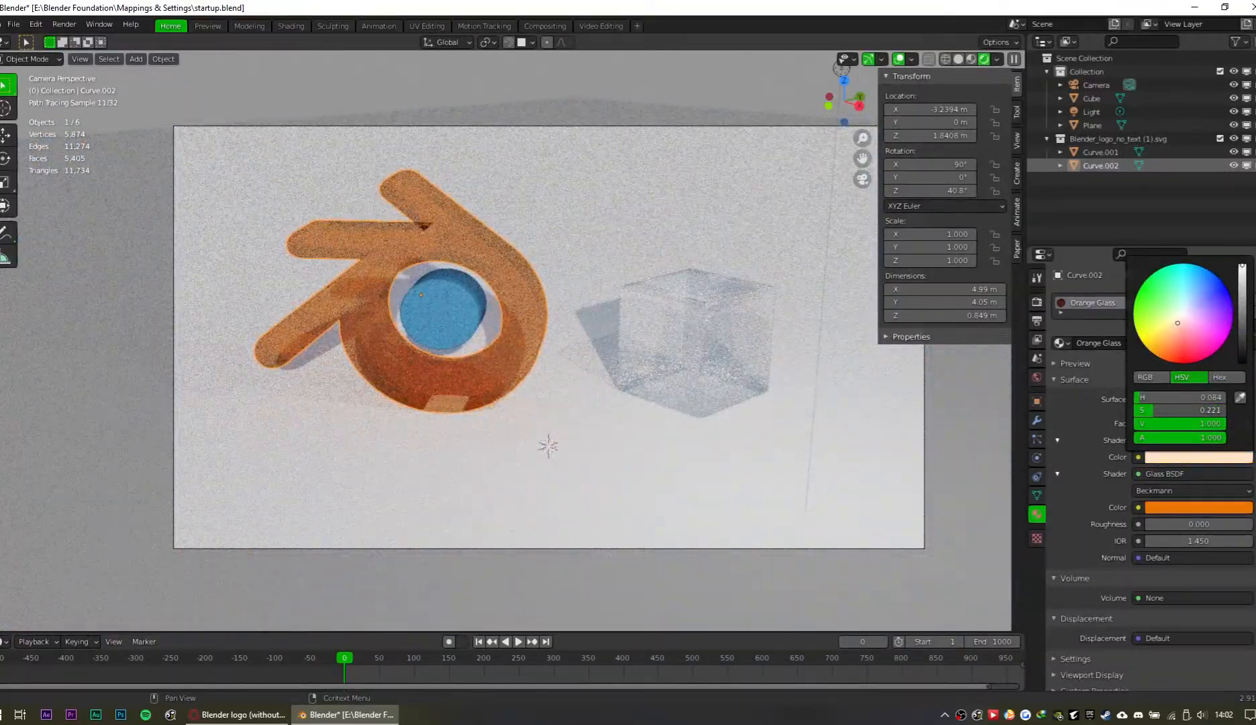
Step: Check the logo up close, return to the camera view, and raise both logo parts about 0.034 m along Z
left_click(421, 407)
middle_click_drag(421, 406, 678, 349)
scroll(472, 367, "up", 3)
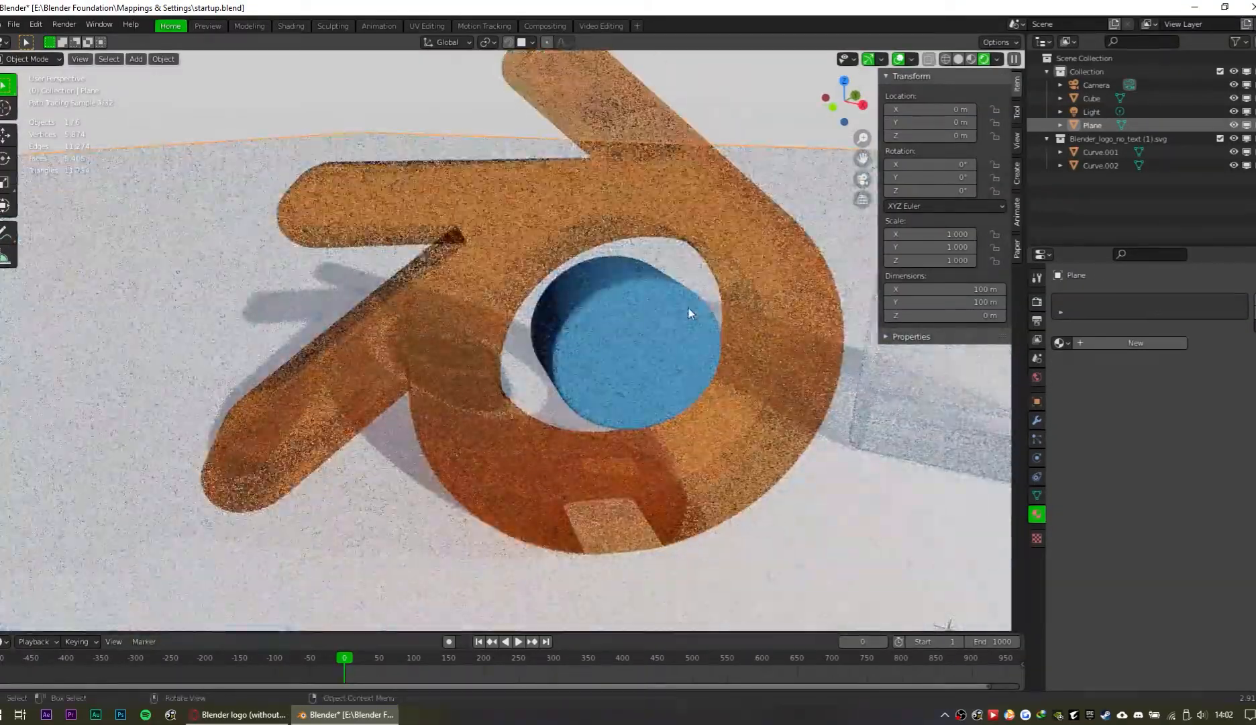
key("KP_0")
left_click(487, 322)
left_click(537, 323, "shift")
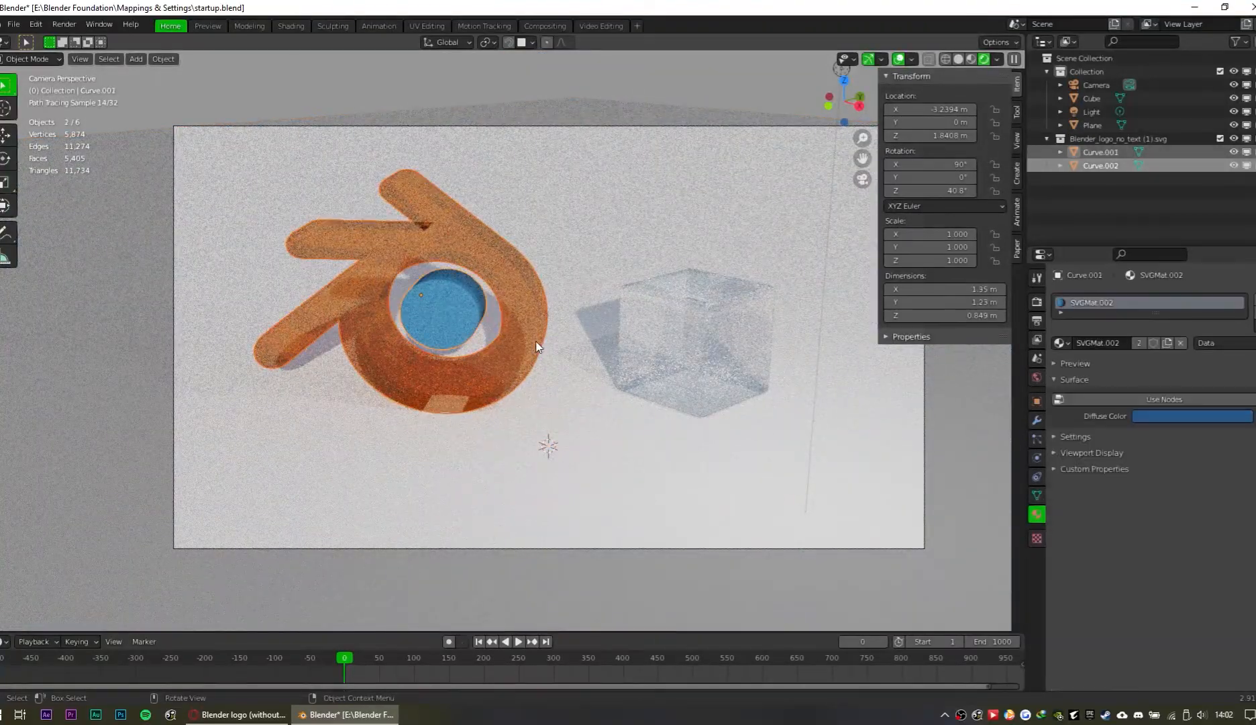
key("g")
key("z")
left_click(539, 324)
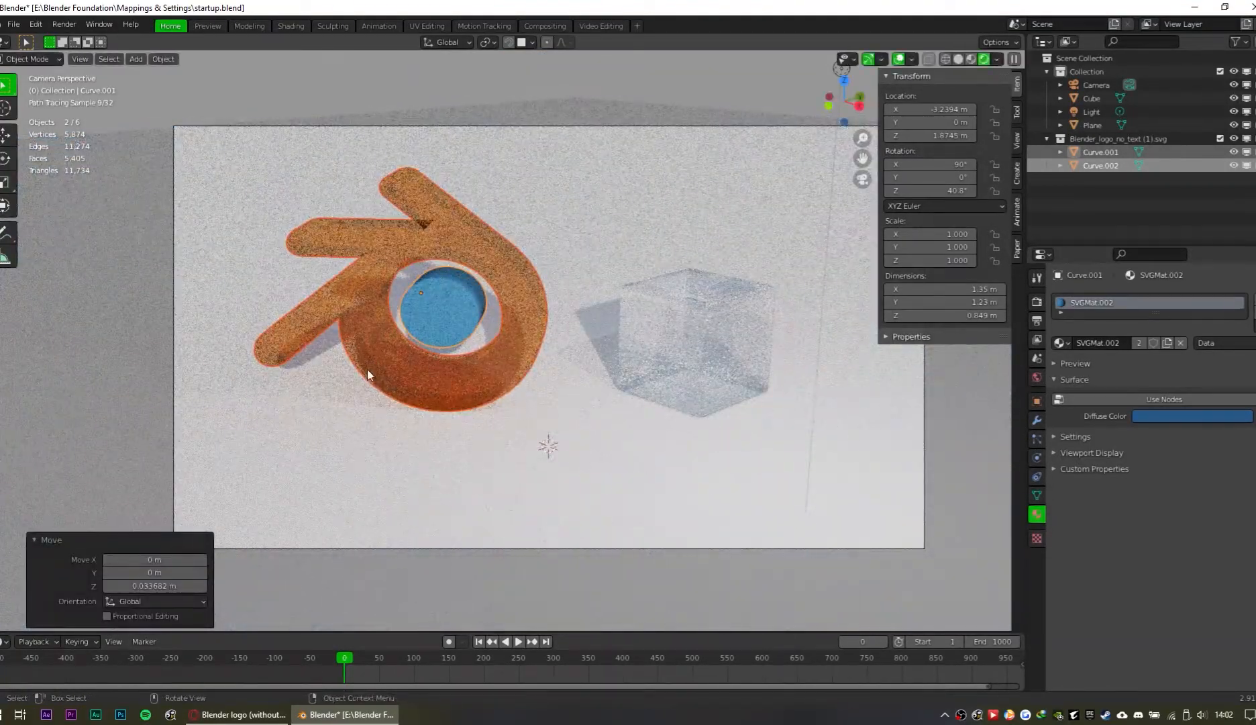
Step: Select the logo's blue inner disc and display its diffuse color as a hex value
left_click(401, 312)
left_click(1059, 342)
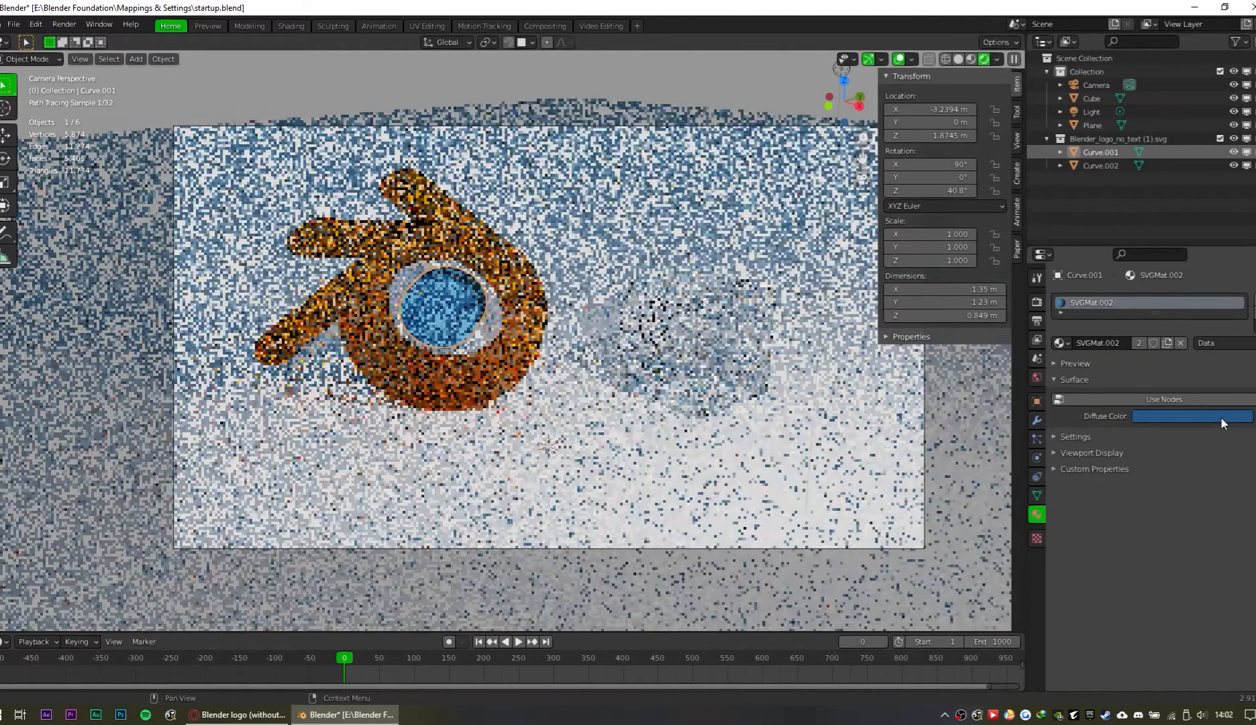
left_click(1221, 416)
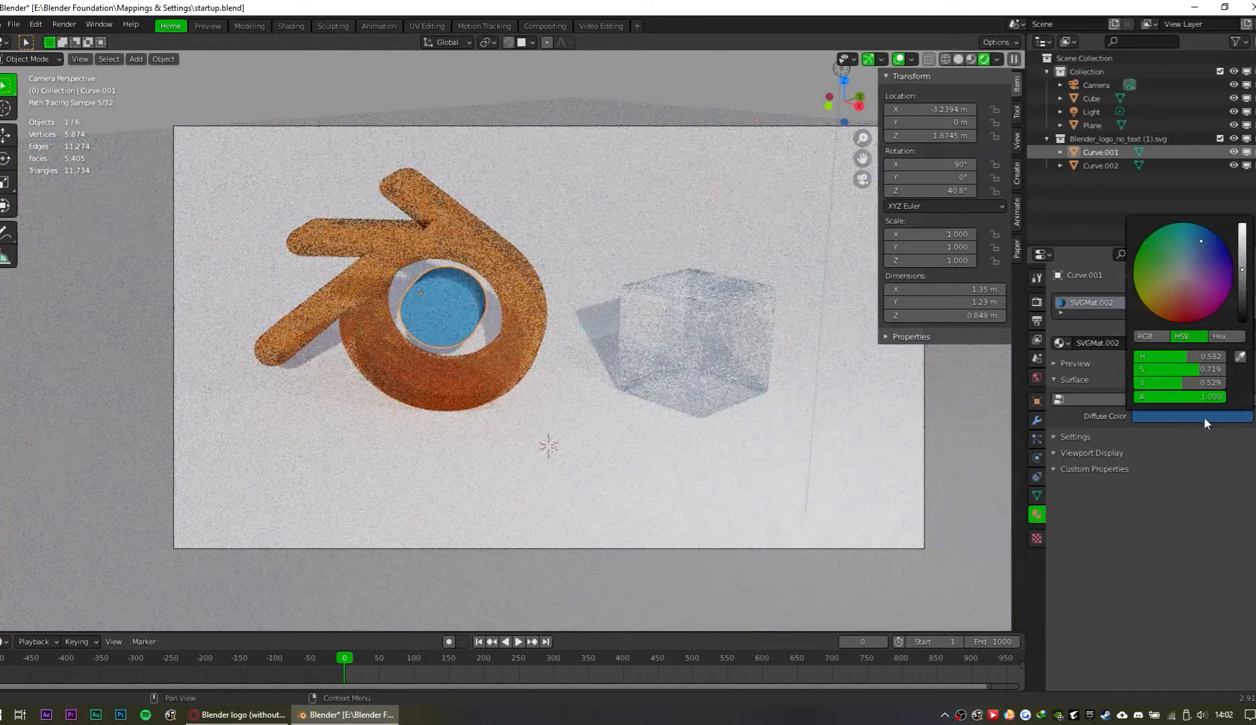
left_click(1211, 337)
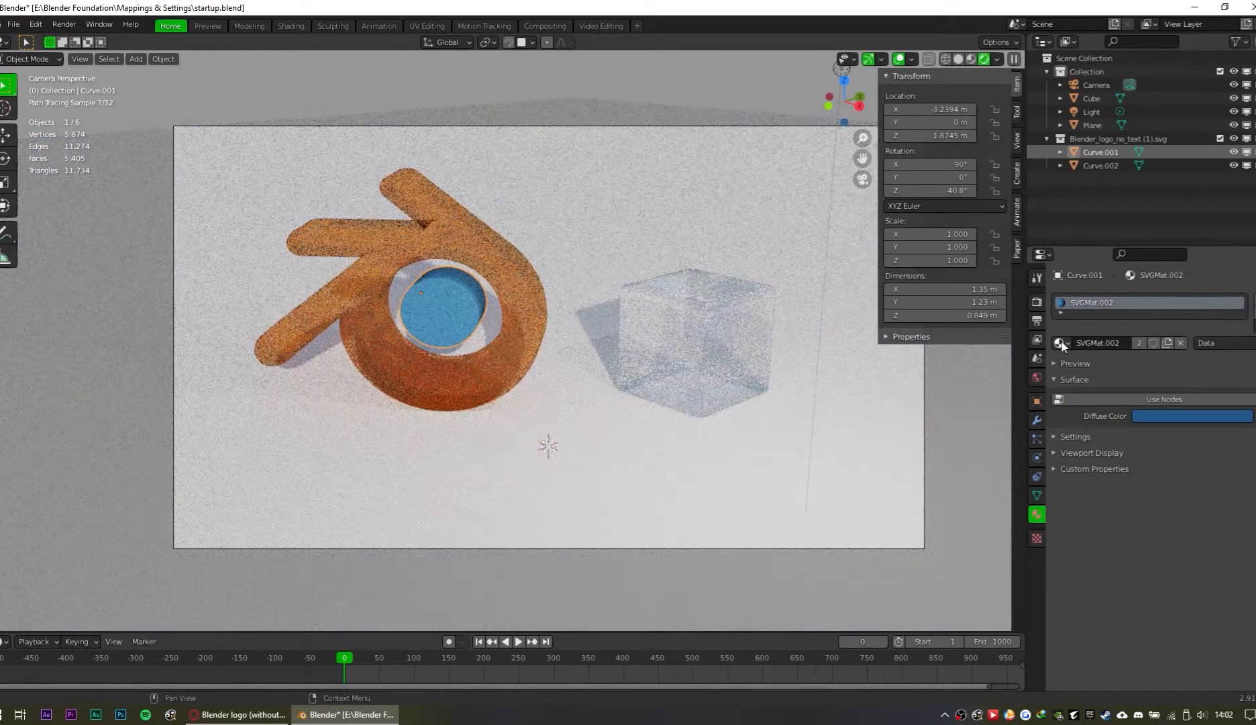
Step: Assign Orange Glass to the logo's inner disc, make it a separate copy and rename it Blue Glass
left_click(1059, 342)
left_click(1121, 376)
left_click(1059, 342)
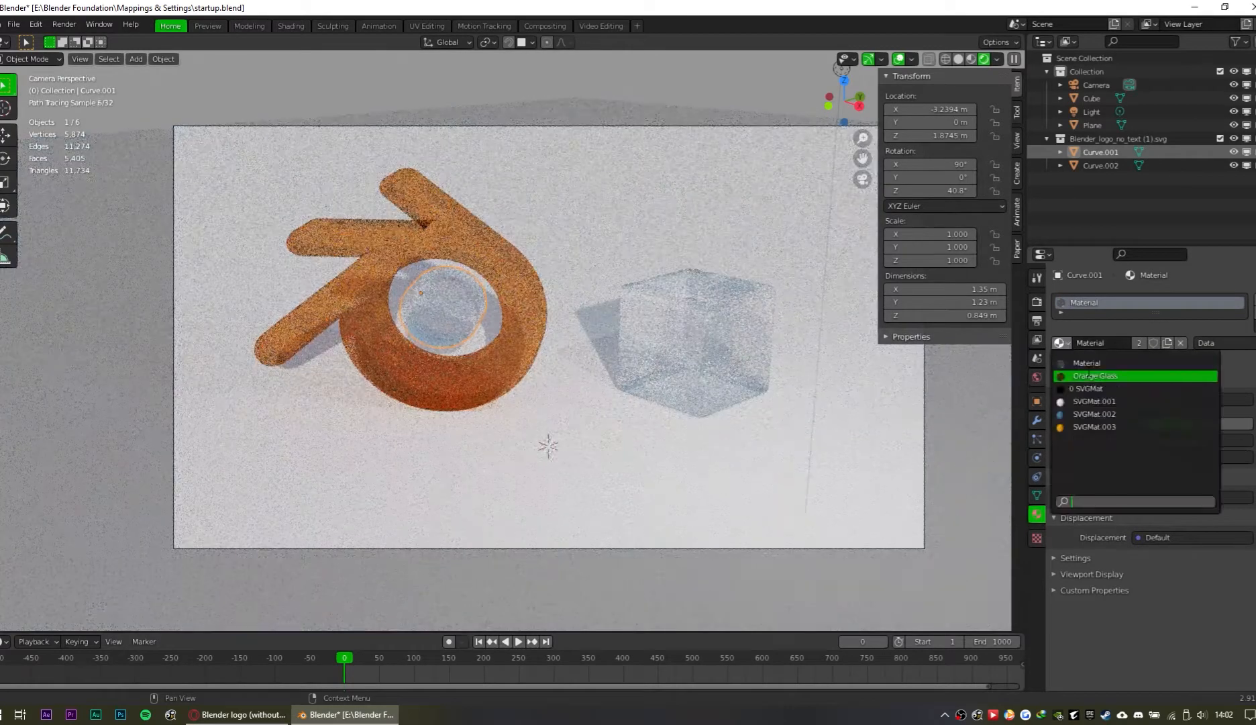
left_click(1165, 343)
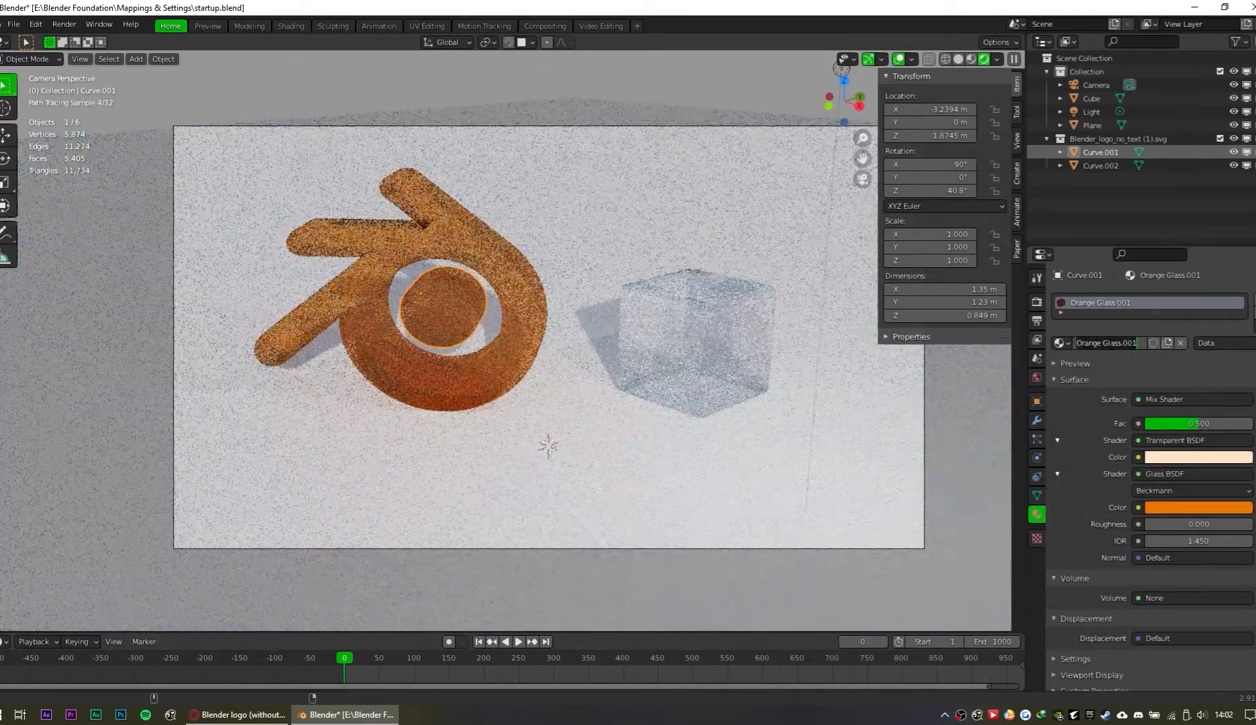
left_click(1109, 342)
type("Blue Glass")
key("Return")
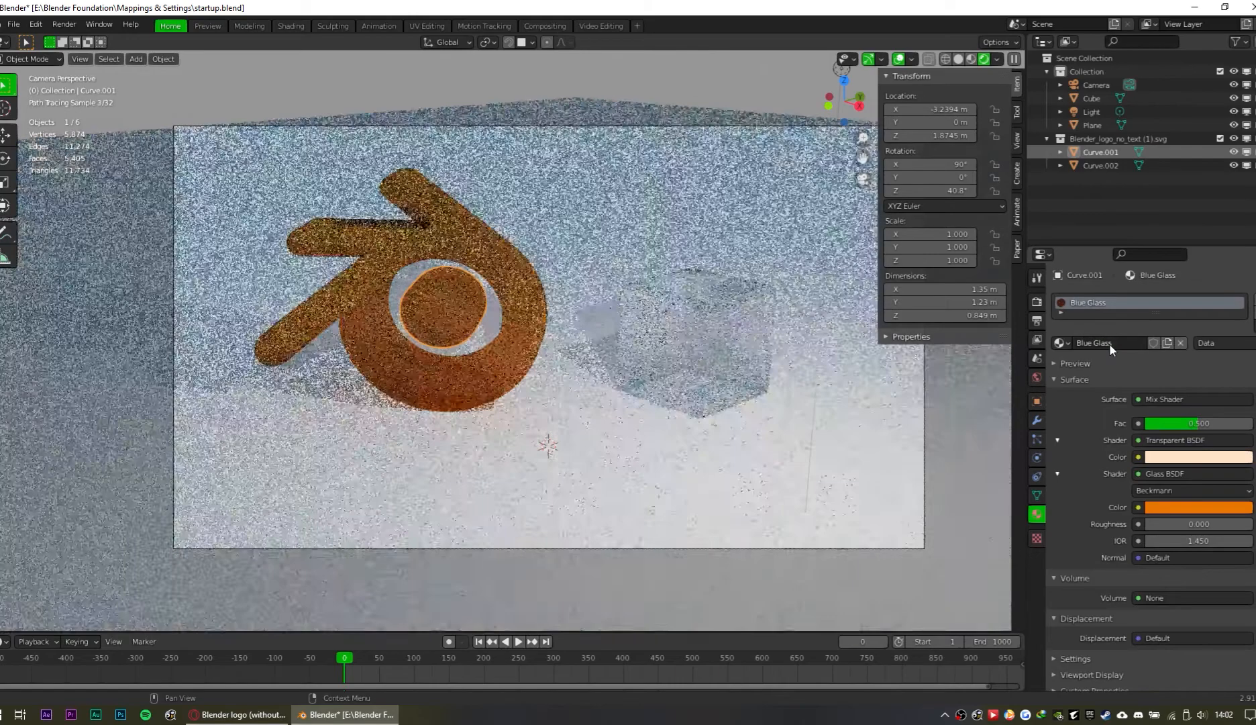
Step: Set the Glass BSDF color of Blue Glass to hex 265787, then brighten it to full value, 48A4FF, and copy that hex
left_click(1188, 508)
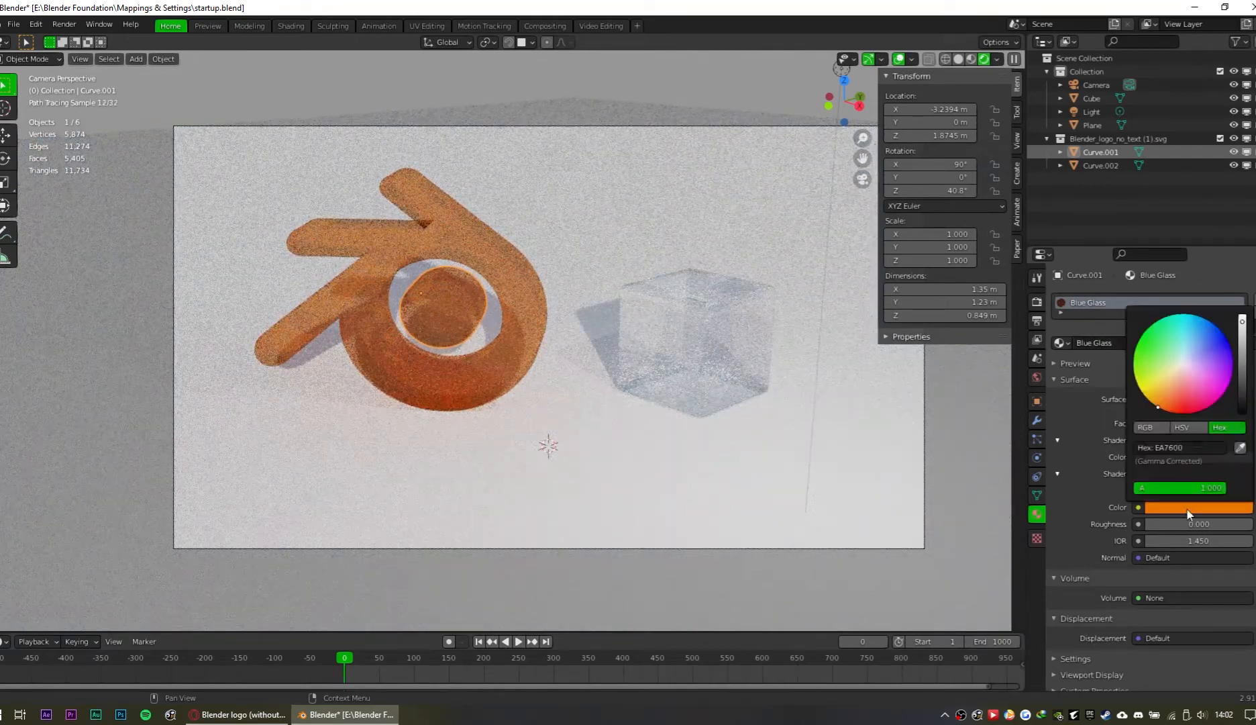
left_click(1193, 442)
type("265787")
key("Return")
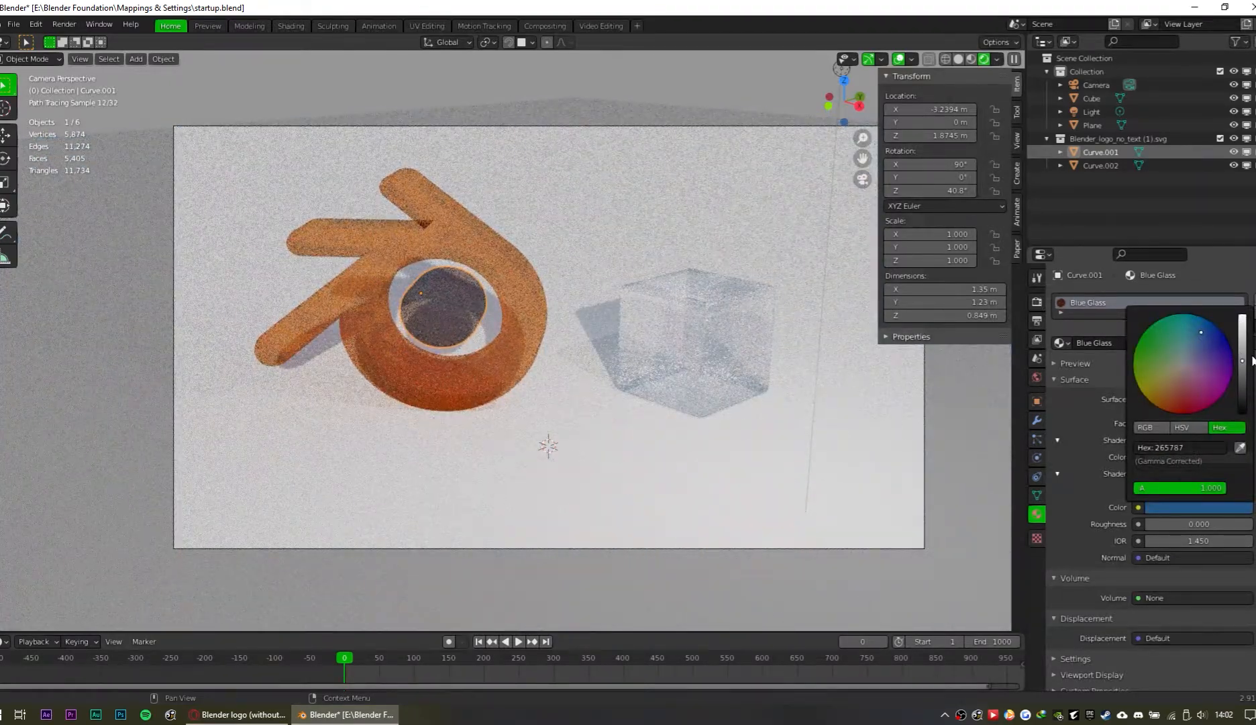
left_click(1234, 505)
left_click(1234, 508)
left_click_drag(1244, 338, 1244, 313)
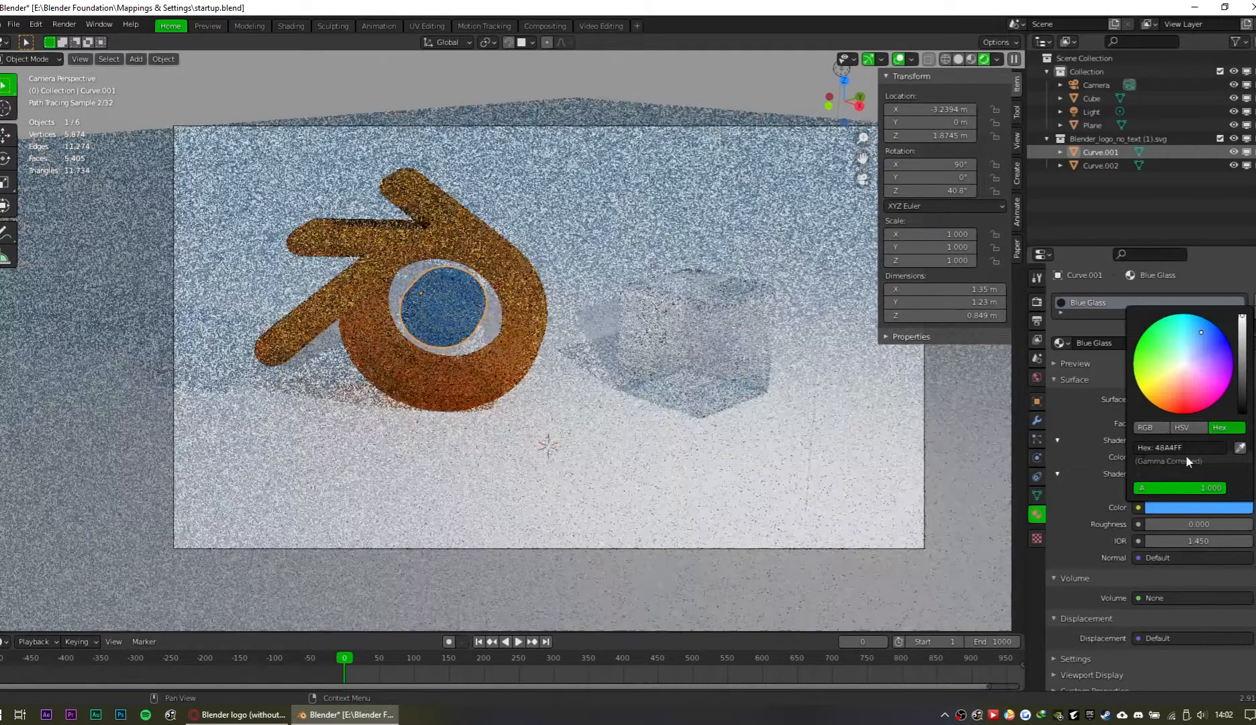
left_click(1172, 506)
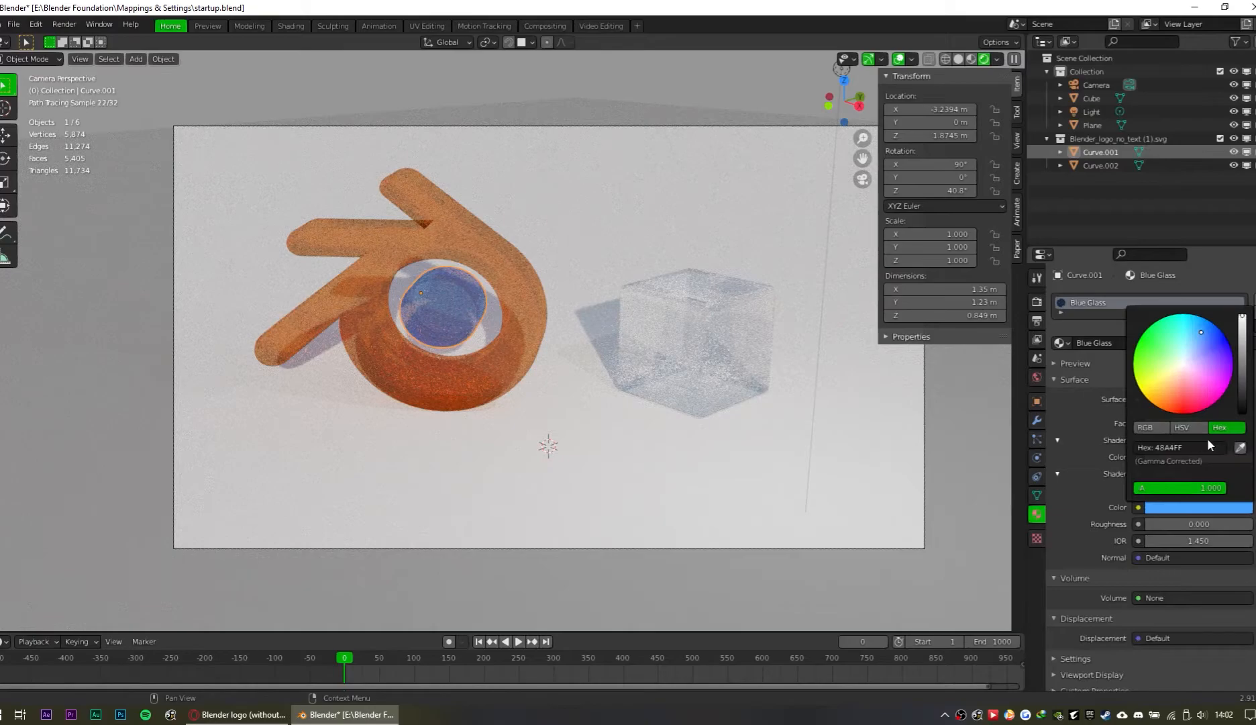
key("Return")
Step: Set the Transparent BSDF color of Blue Glass to hex 48A4FF and lower its saturation to 0.232
left_click(1168, 457)
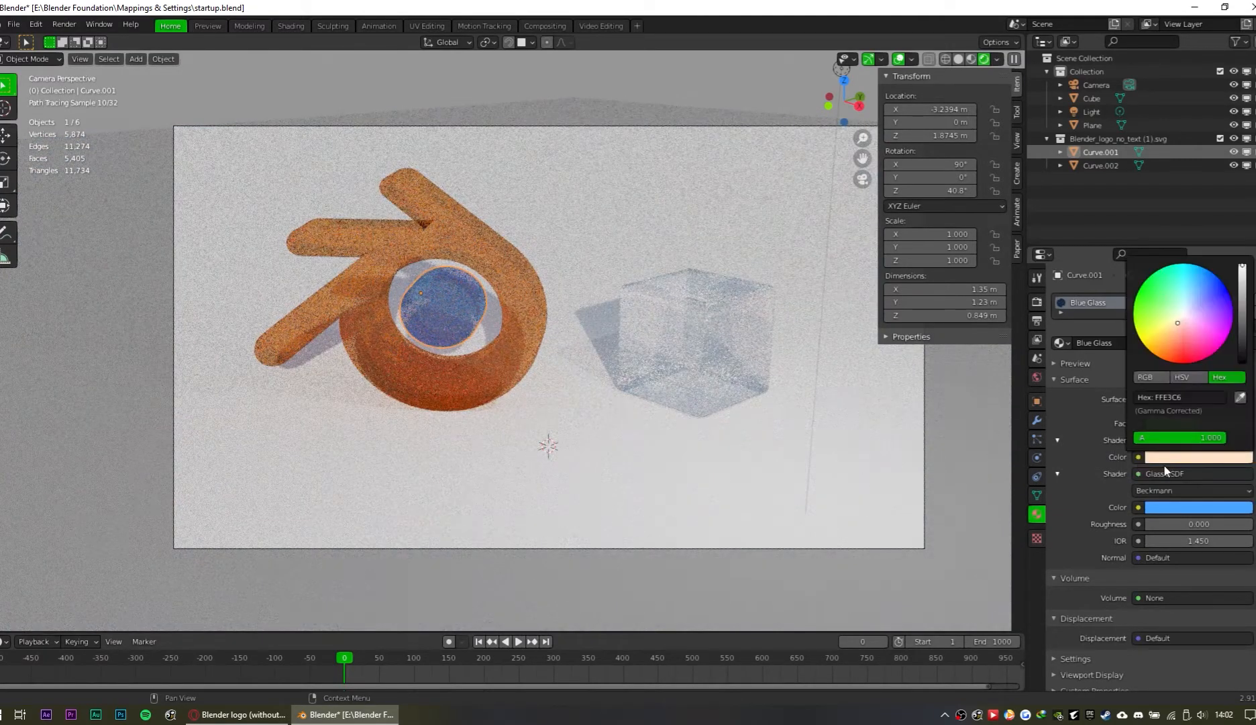
left_click(1195, 401)
type("48A4FF")
key("Return")
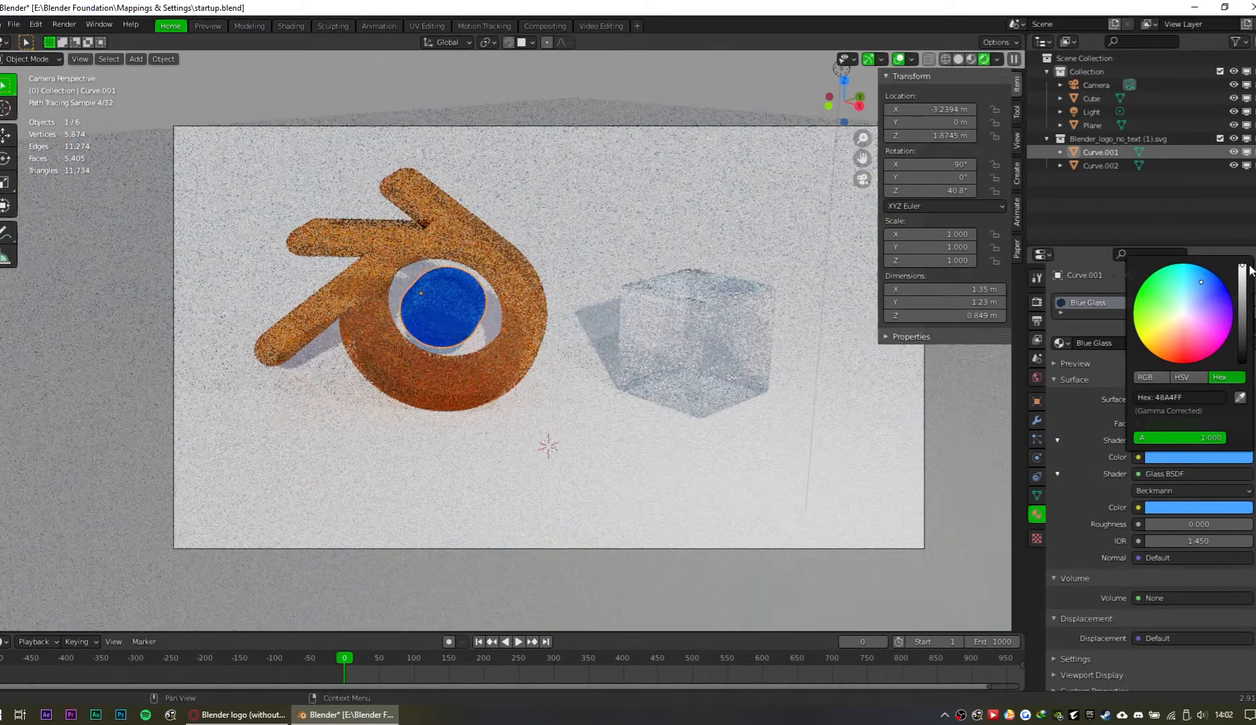
left_click(1182, 378)
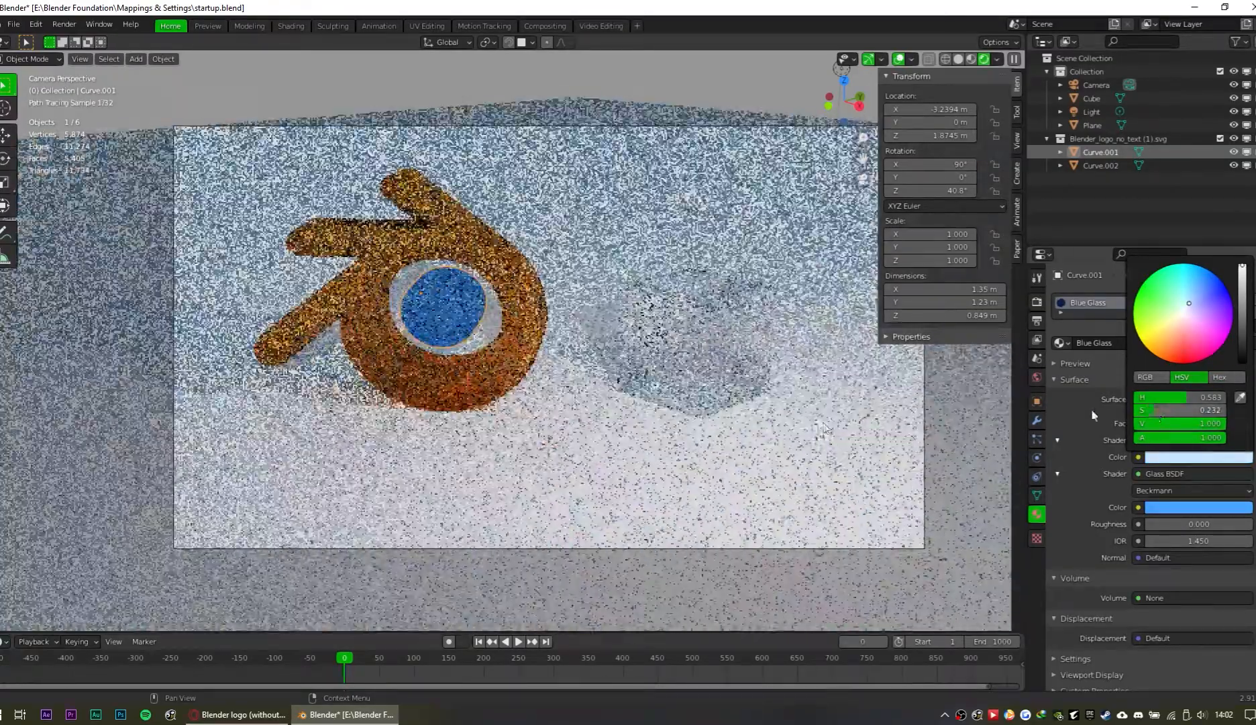
Step: Give the floor plane a new material with roughness 0.000 and specular 1.000
left_click(653, 430)
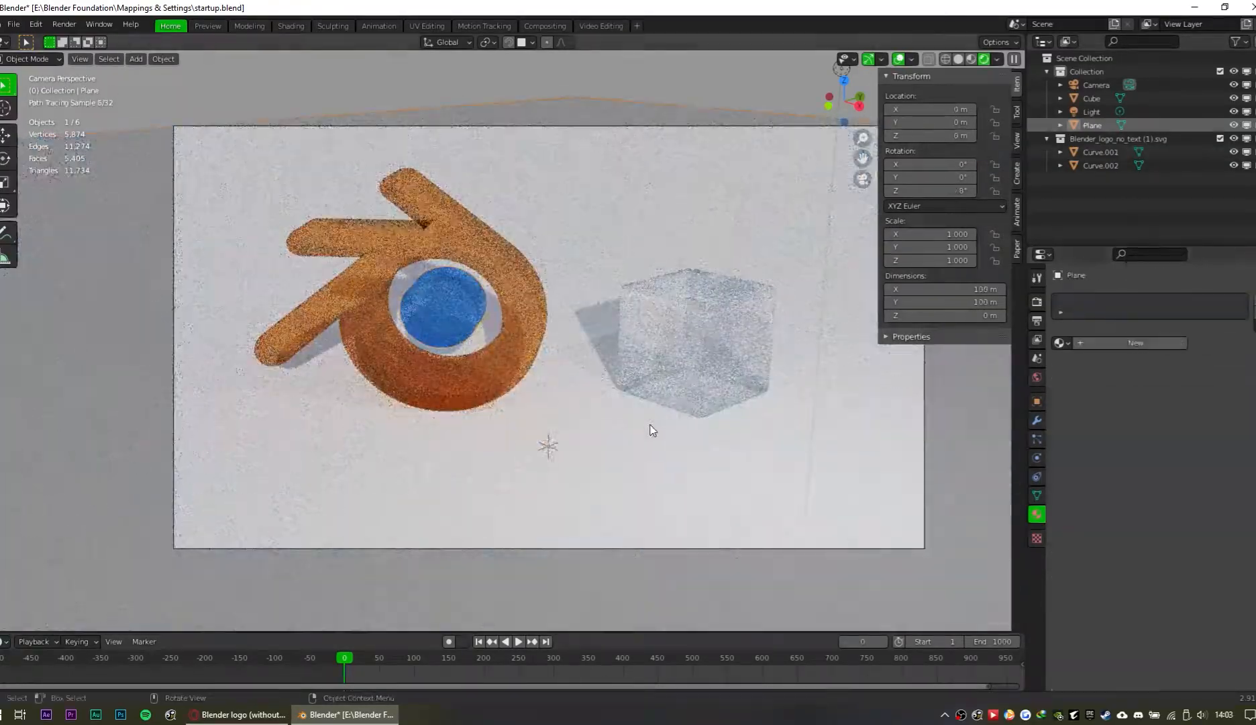
scroll(591, 388, "down", 2)
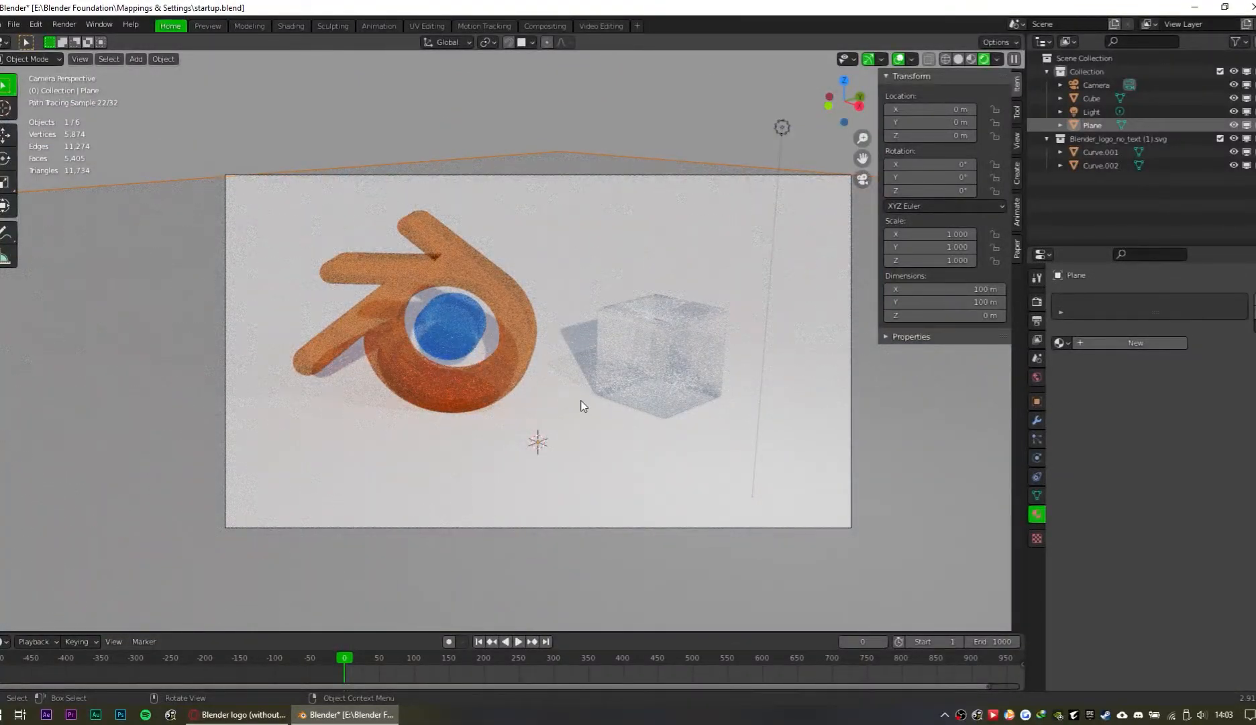
left_click(1119, 344)
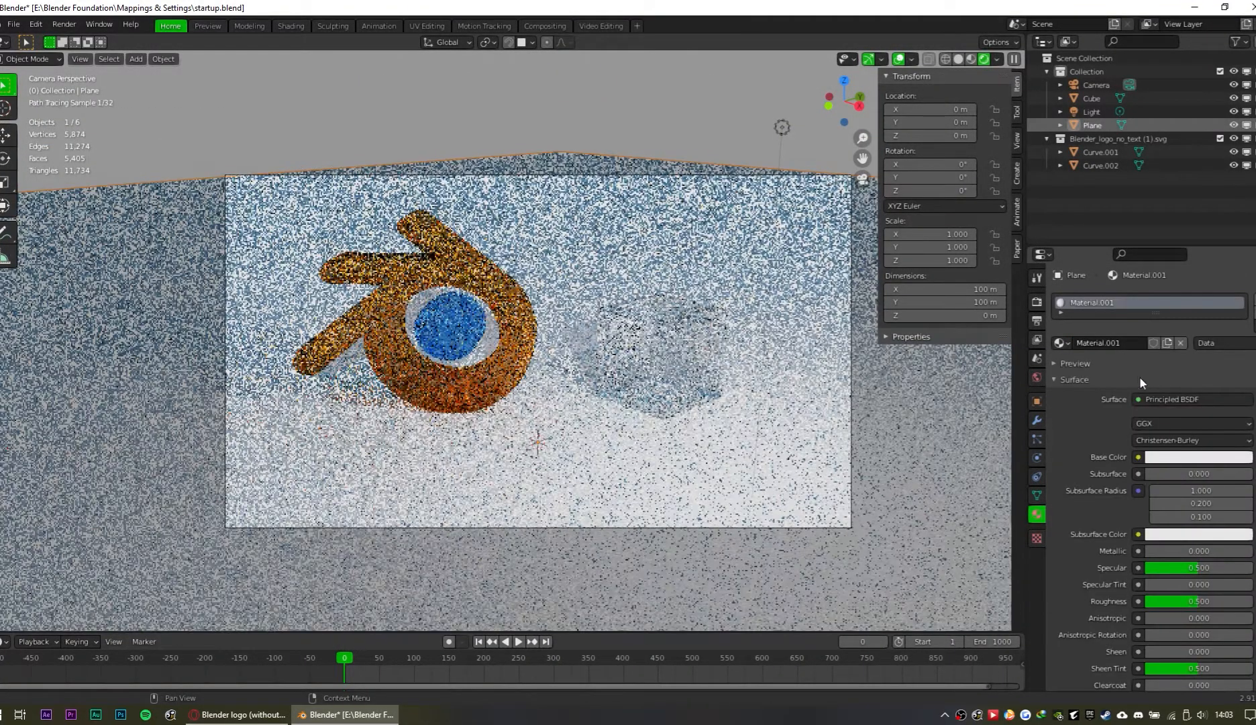
scroll(1148, 473, "down", 3)
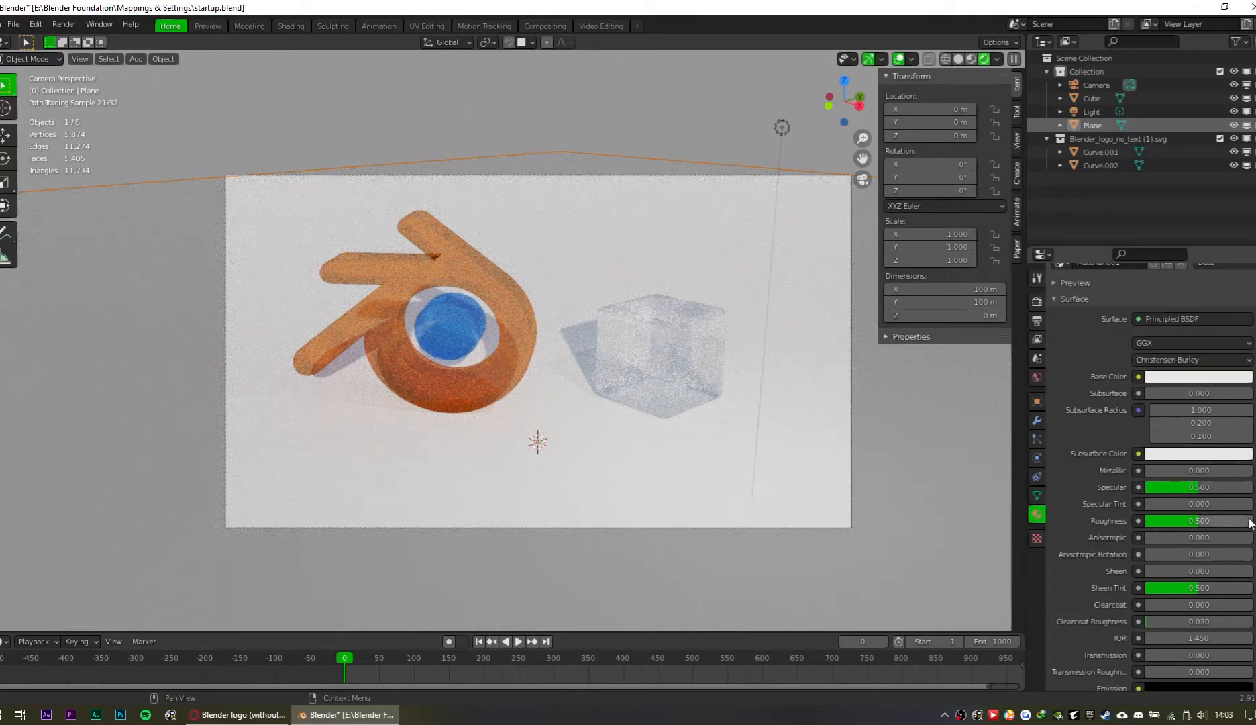
scroll(1201, 470, "down", 2)
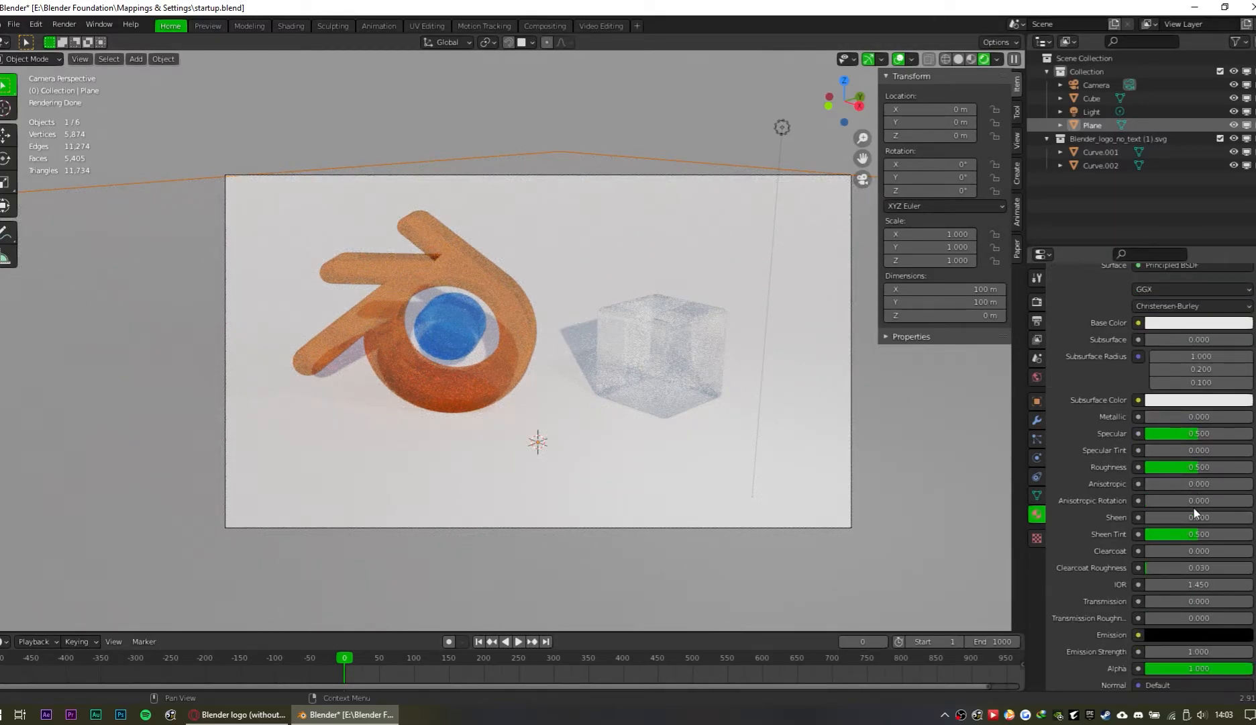
mouse_move(1206, 471)
left_mouse_down()
mouse_move(1159, 467)
mouse_move(1250, 433)
mouse_move(1143, 469)
left_mouse_up()
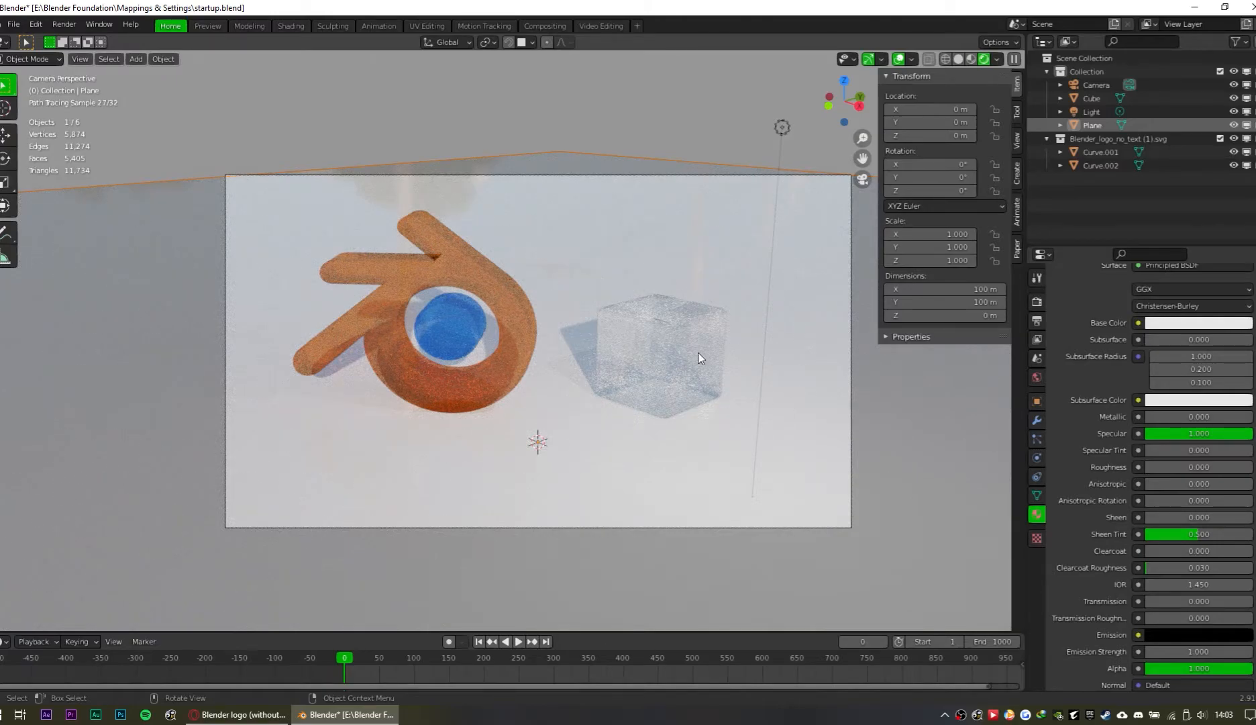
left_click(1036, 377)
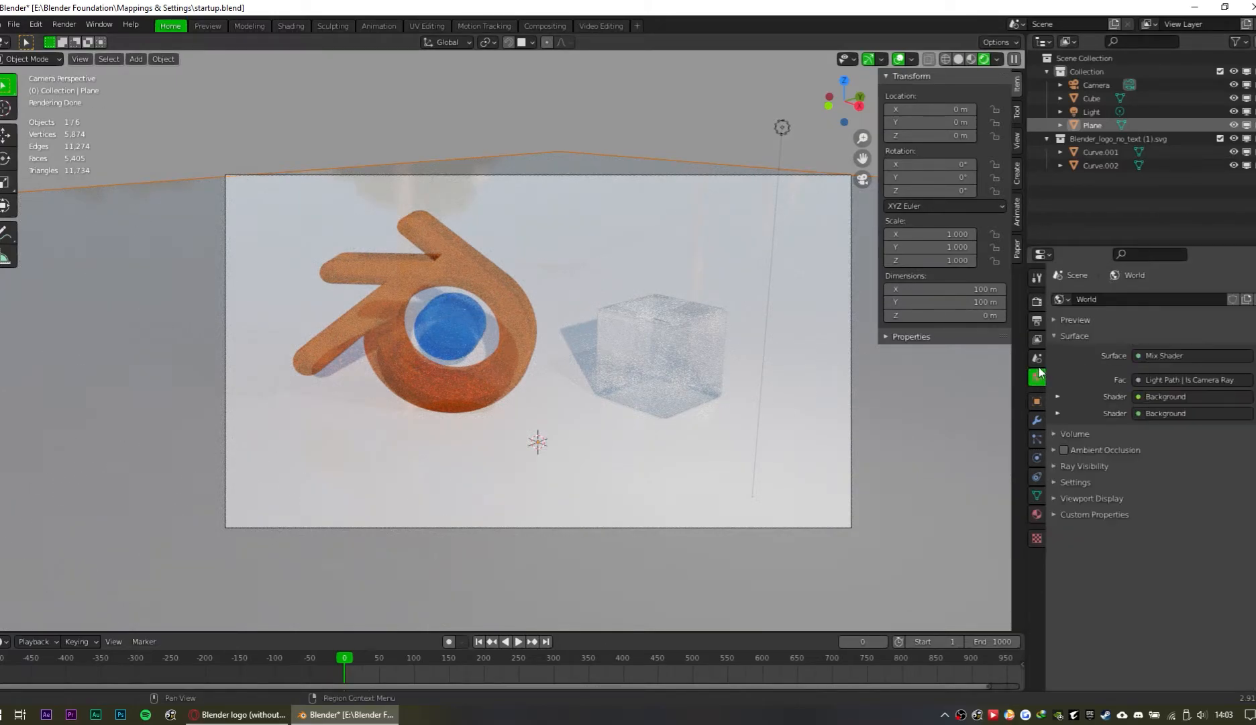
left_click(1142, 355)
left_click(1117, 352)
left_click(1134, 357)
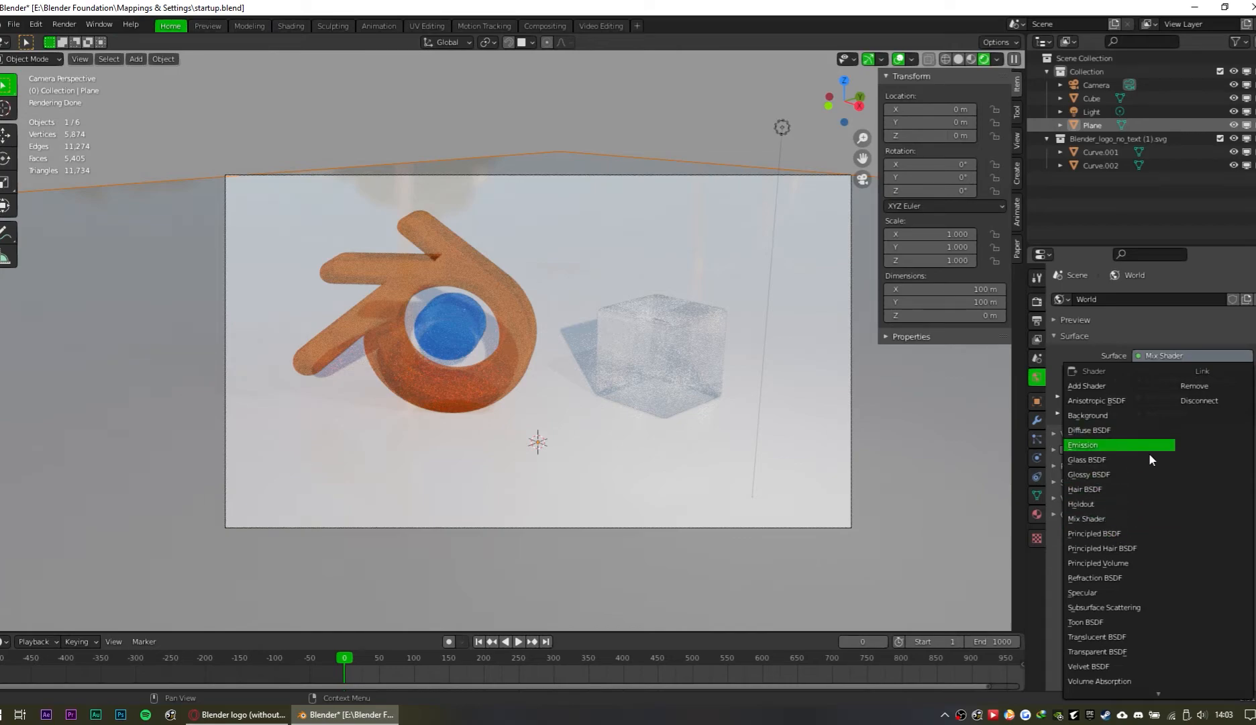
left_click(1144, 380)
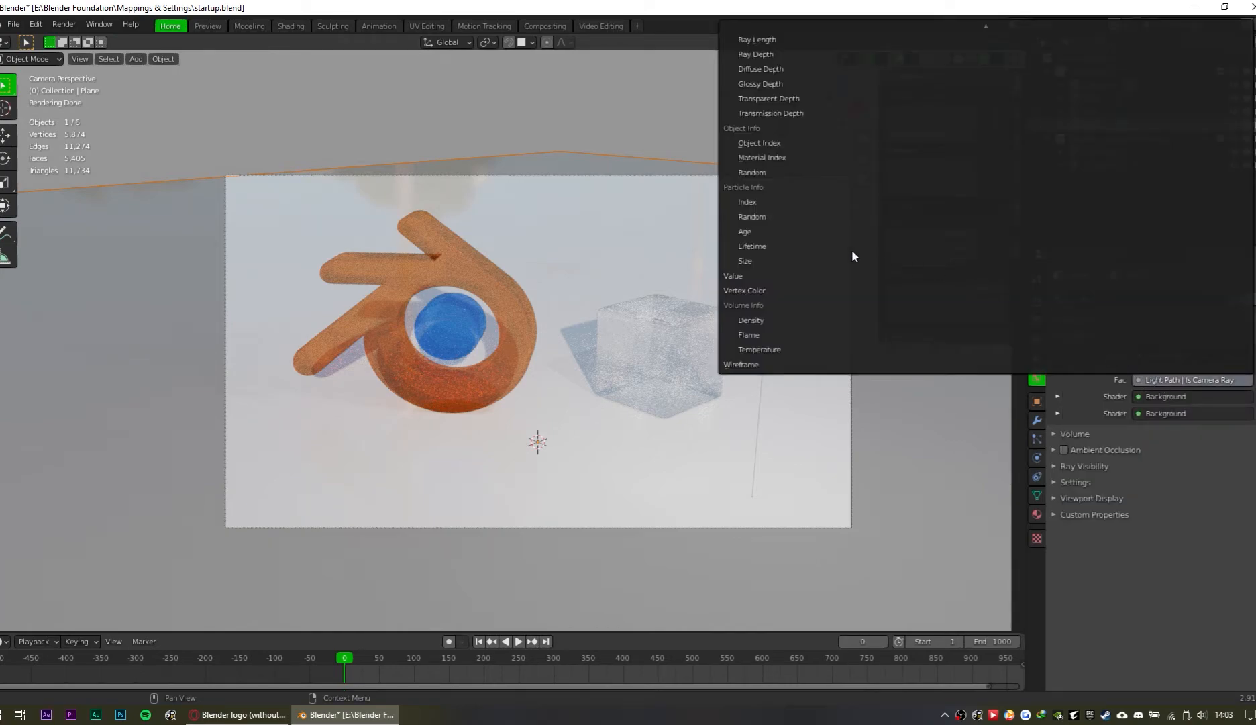
Step: In the Shading workspace, connect the white Background node directly to the World Output surface and set its strength to 0
left_click(292, 25)
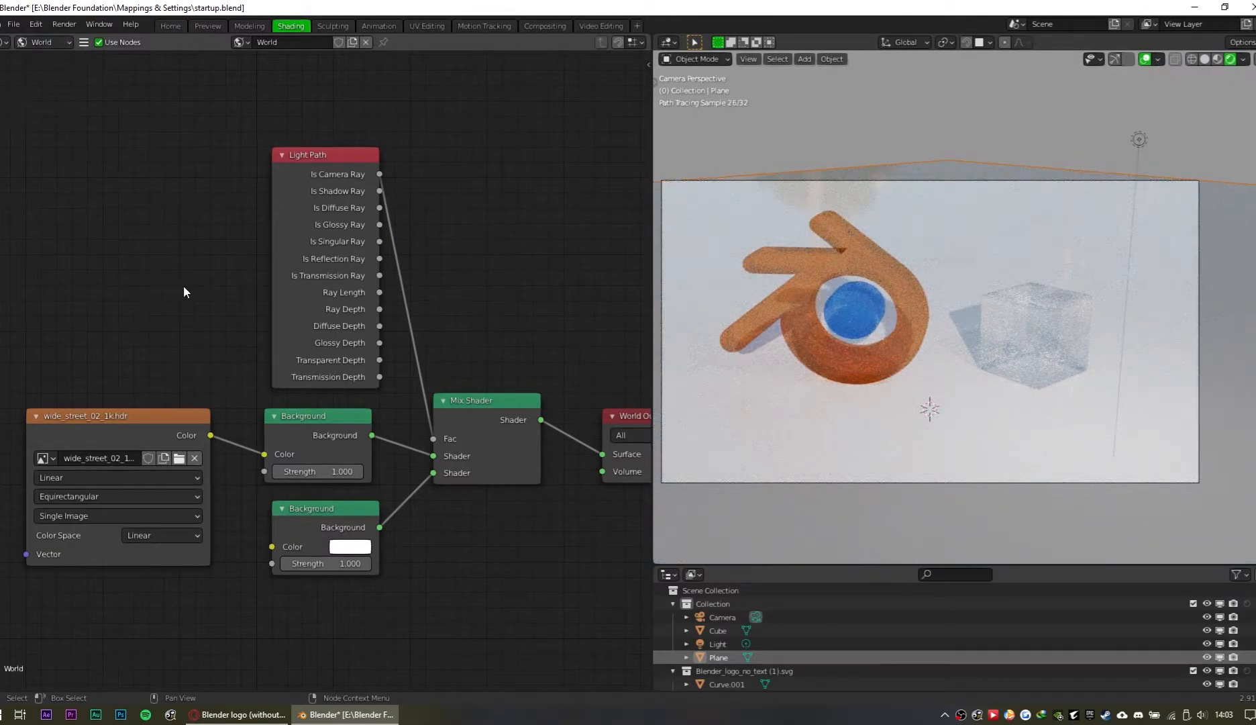
middle_click_drag(428, 458, 371, 455)
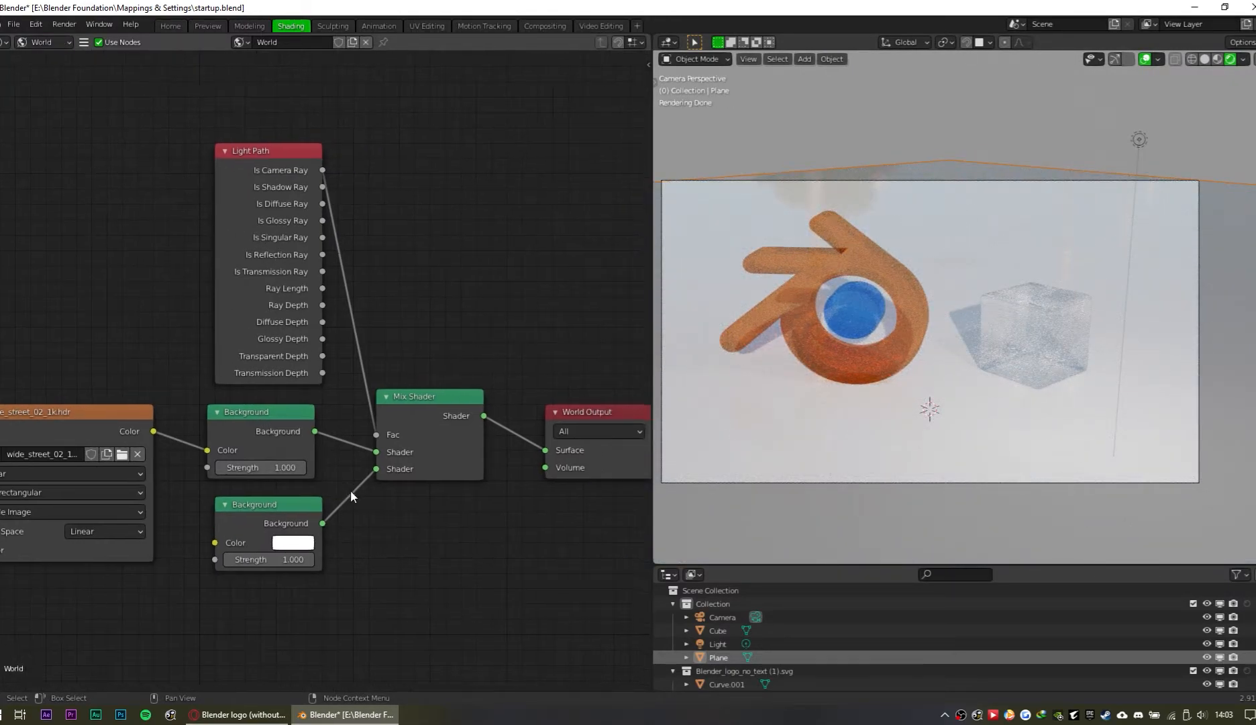
left_click_drag(323, 523, 545, 450)
left_click(268, 559)
type("0")
key("Return")
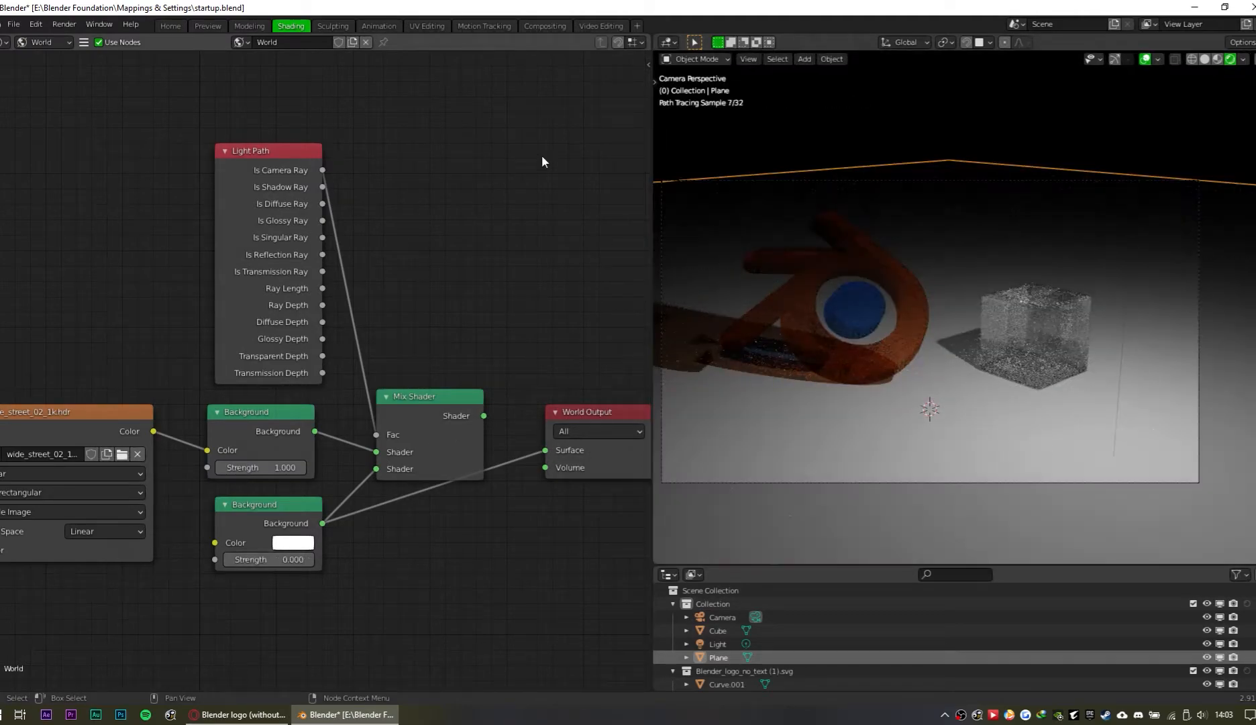
Step: Return to the Home workspace, show Material Preview shading with scene lights and scene world enabled, and select the light
left_click(171, 26)
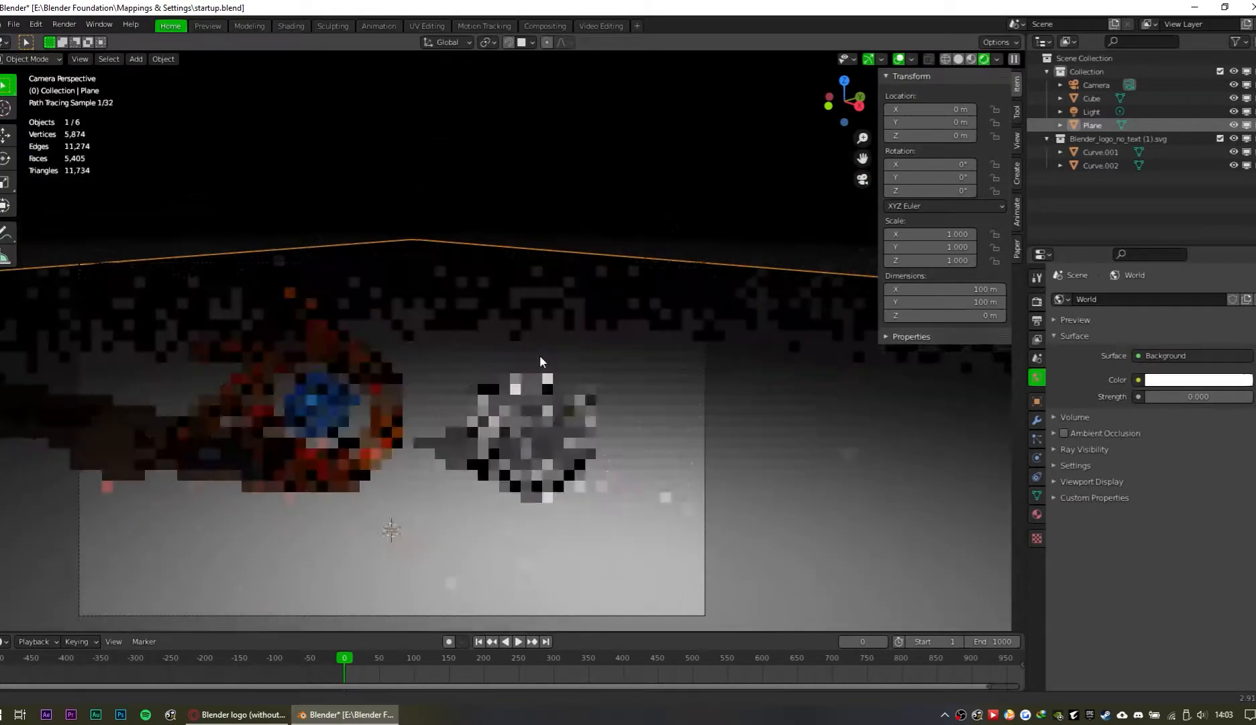
mouse_move(540, 360)
middle_mouse_down()
mouse_move(567, 379)
mouse_move(657, 302)
middle_mouse_up()
left_click(967, 59)
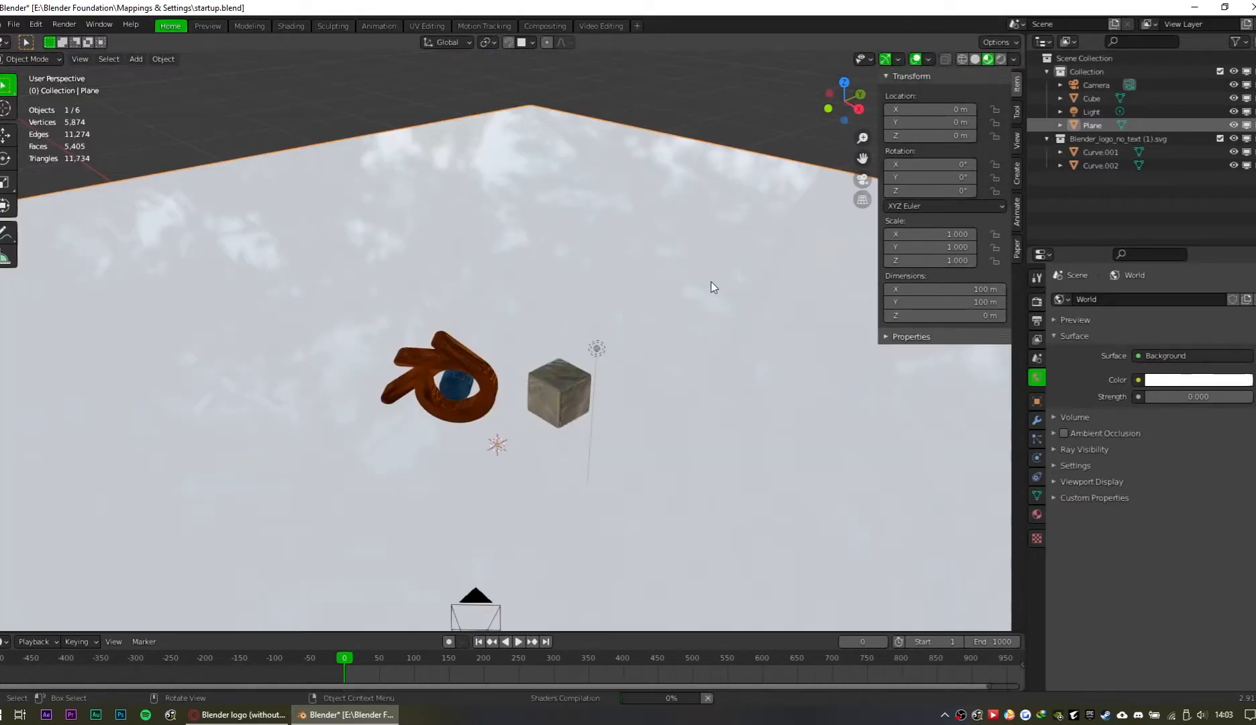
left_click(1014, 60)
left_click(981, 124)
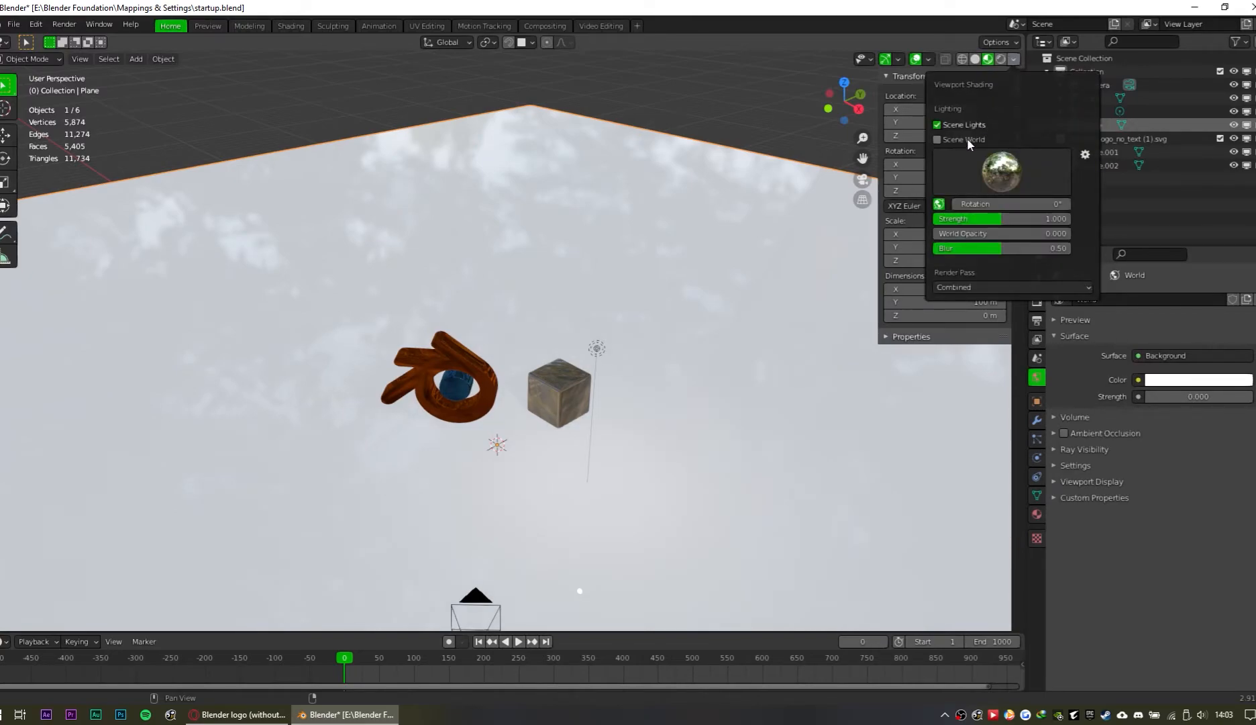
left_click(967, 139)
left_click(605, 359)
middle_click_drag(607, 363, 430, 394)
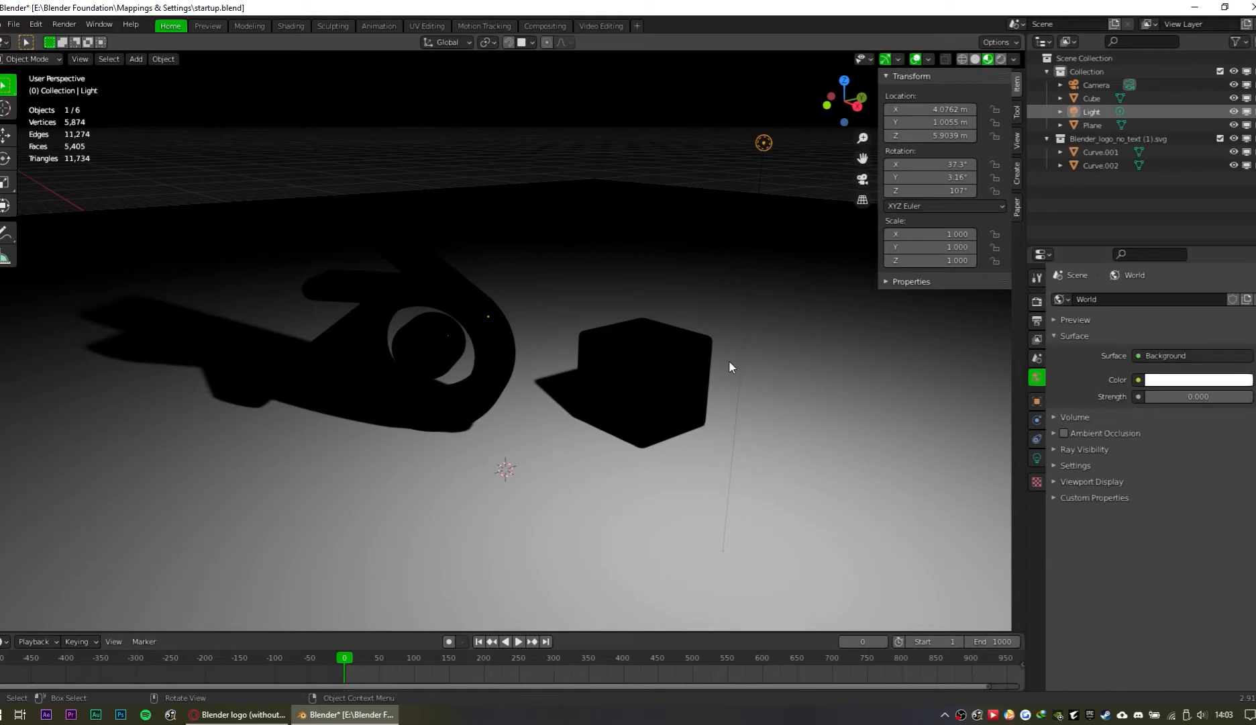
key("shift+a")
mouse_move(800, 337)
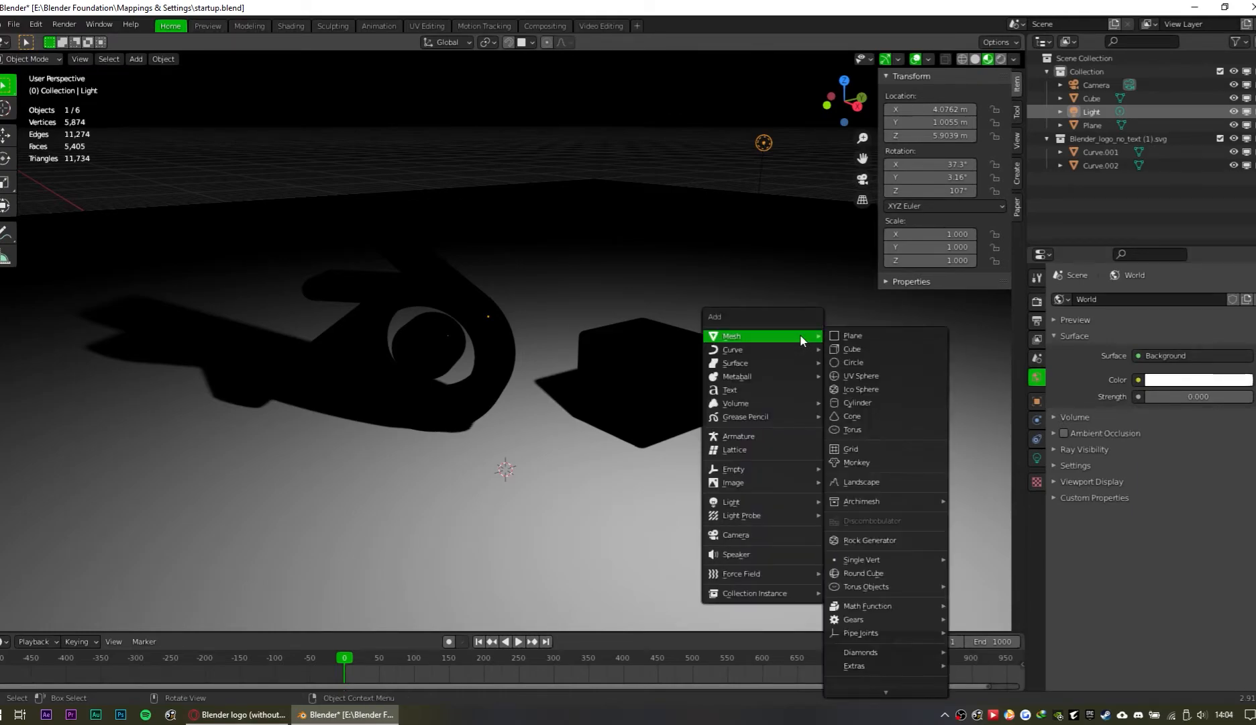
middle_click_drag(533, 373, 773, 359)
middle_click_drag(620, 340, 953, 349)
Step: Change the light to an Area light with a Square shape and a size of about 10.7 m
left_click(1037, 301)
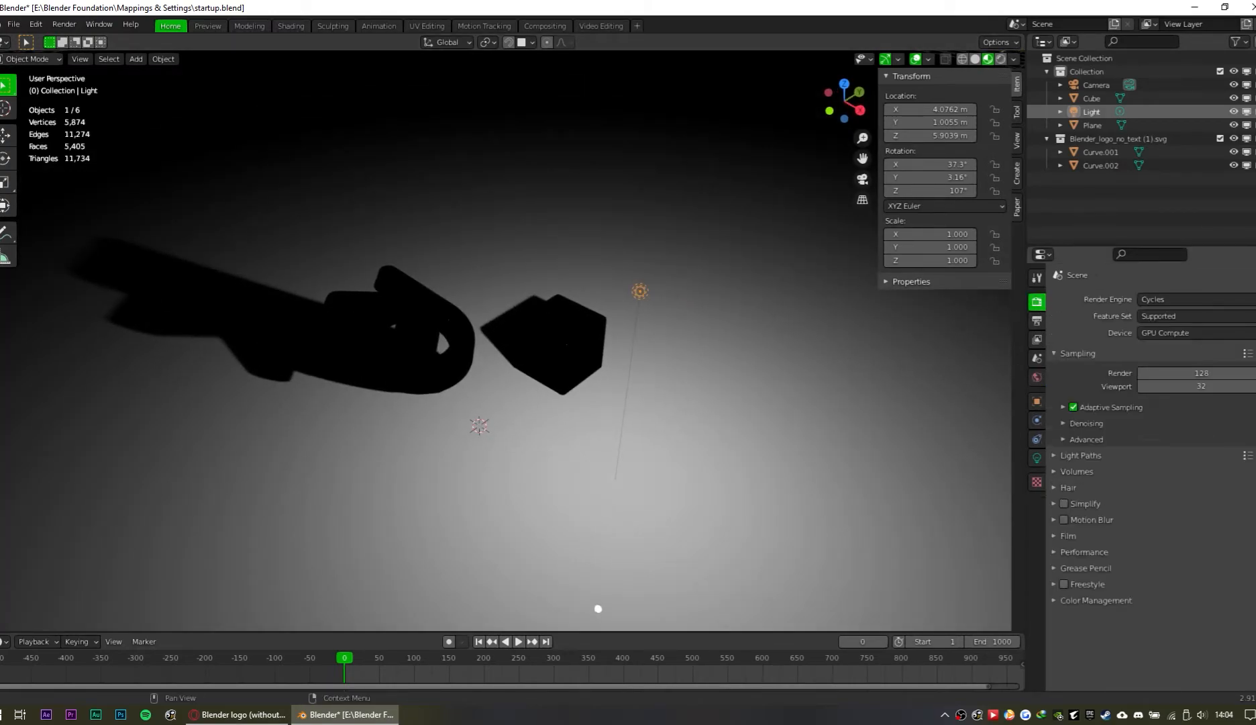
left_click(1038, 458)
left_click(1234, 355)
middle_click_drag(805, 349, 716, 375)
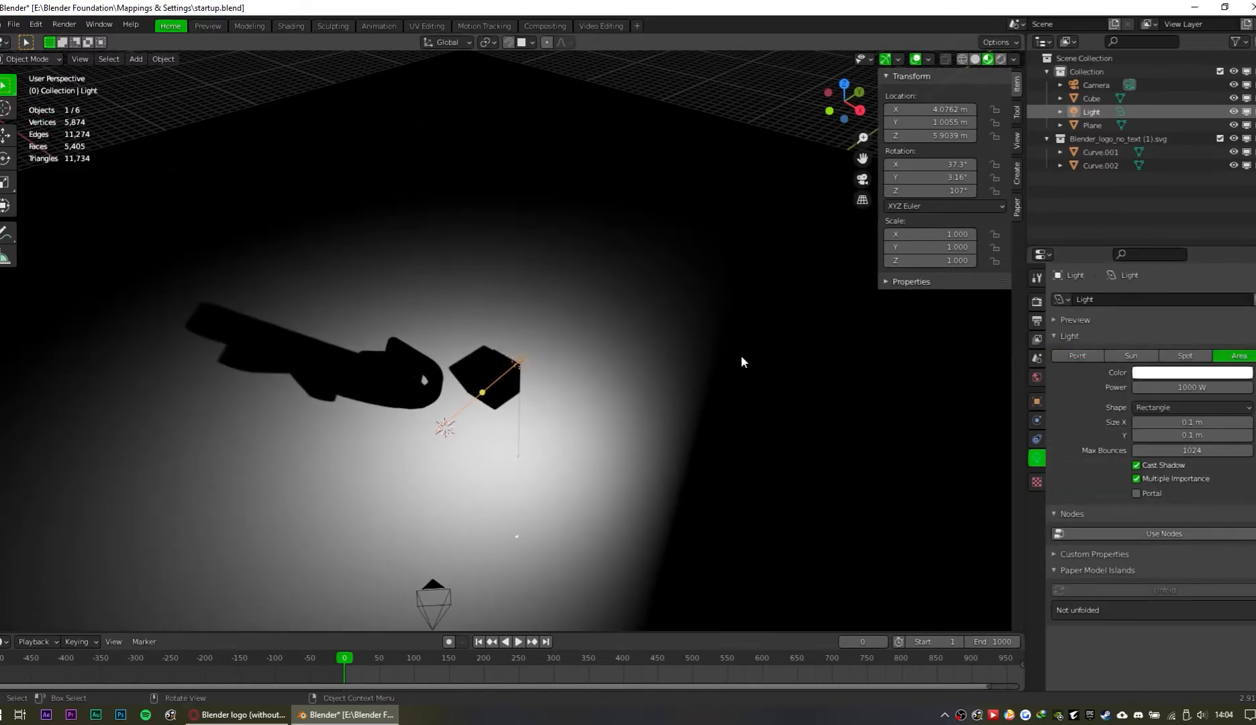
left_click(1190, 407)
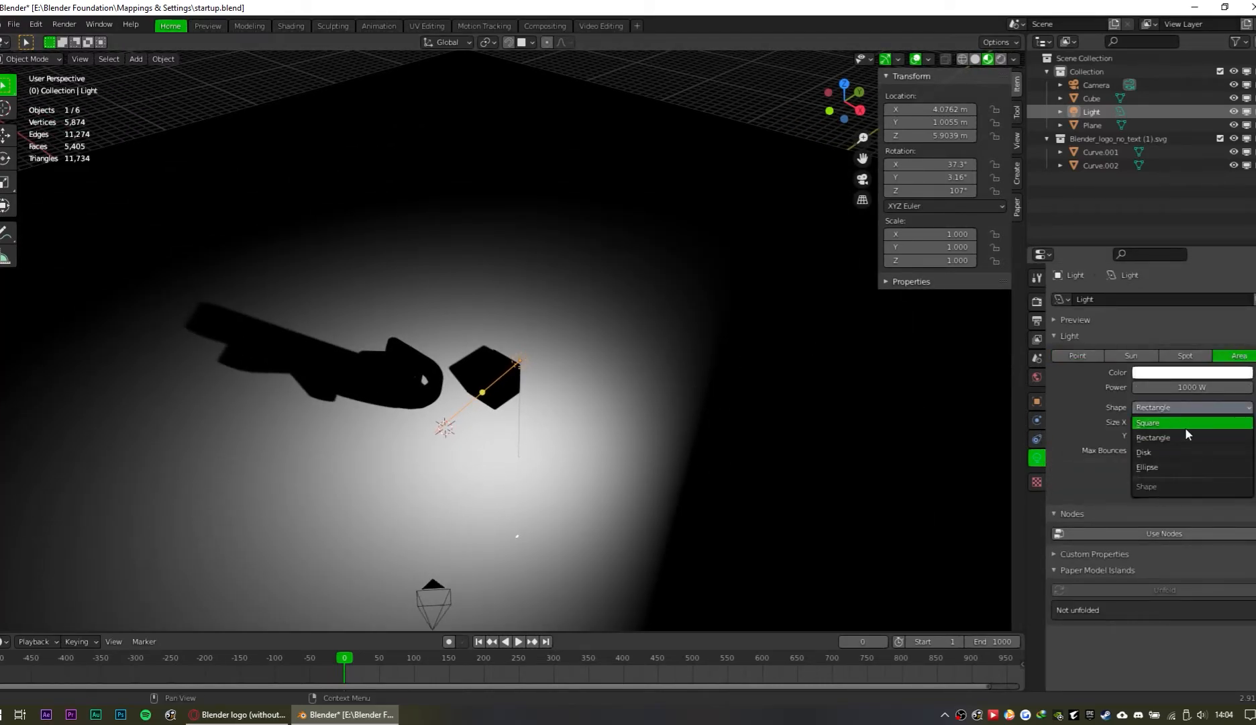
left_click(1186, 424)
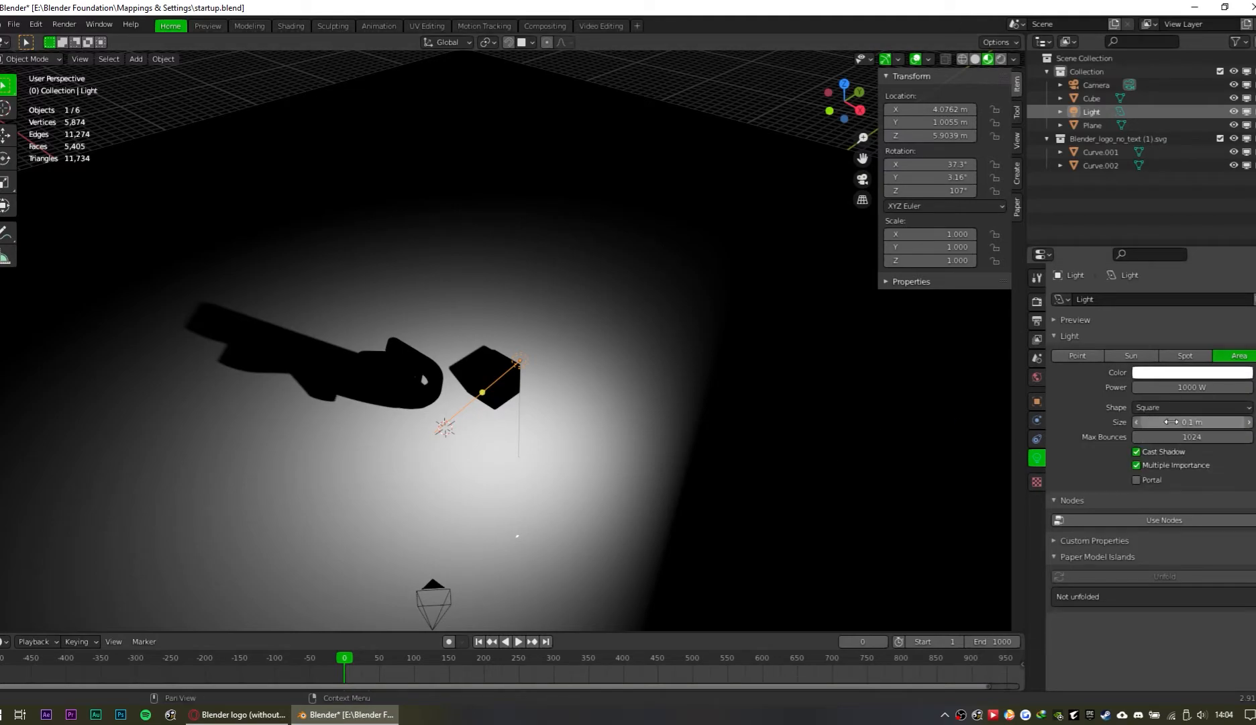
left_click_drag(1171, 421, 1241, 422)
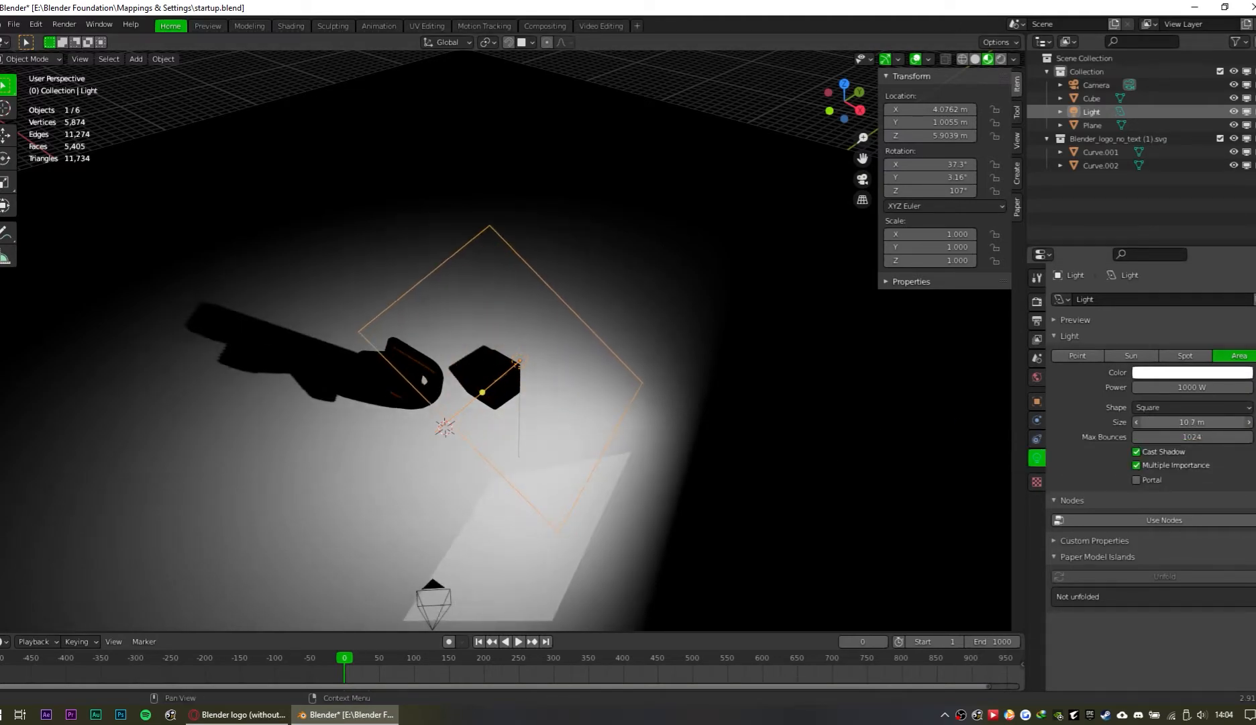
middle_click_drag(163, 534, 582, 521)
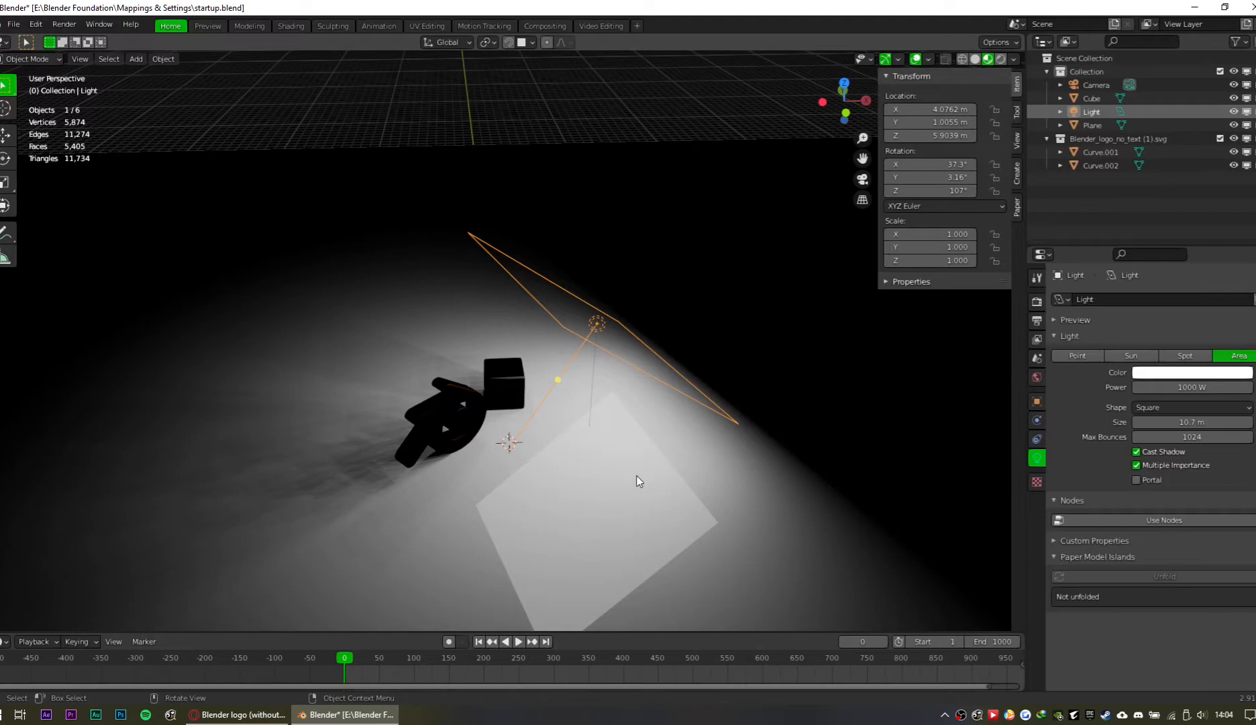
middle_click_drag(639, 484, 512, 512)
middle_click_drag(487, 454, 524, 505)
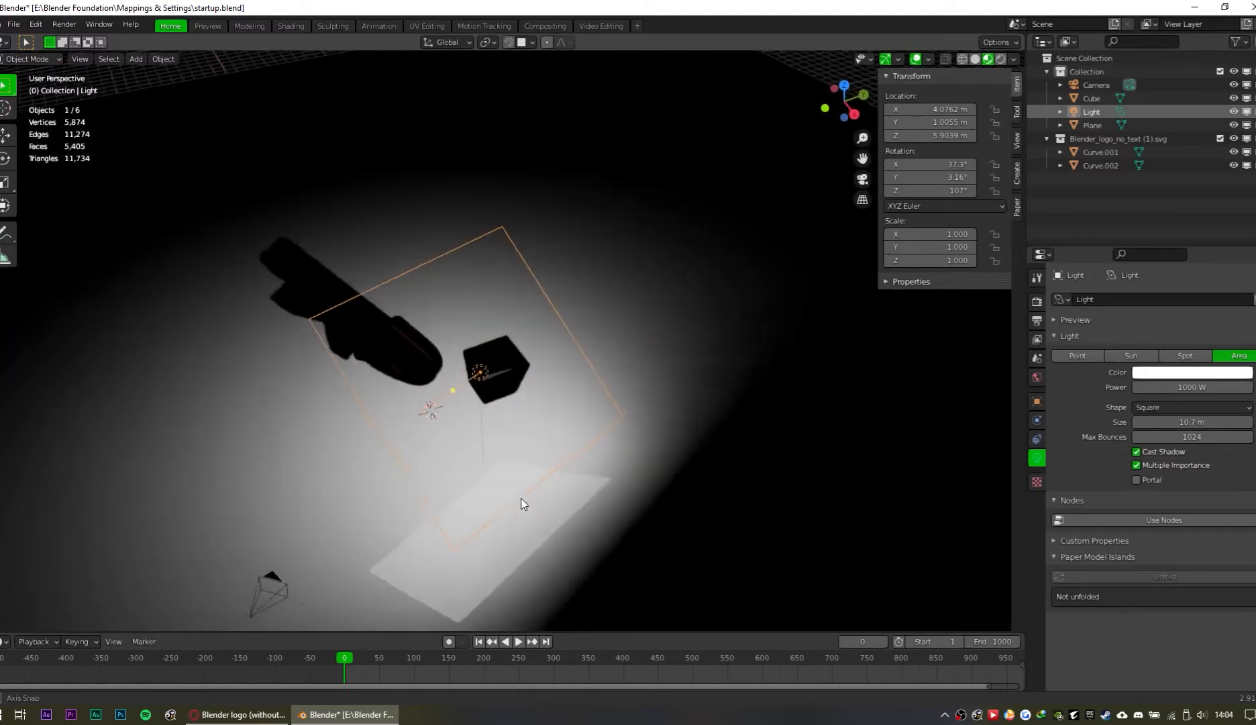
key("g")
key("z")
right_click(633, 452)
Step: Move the area light about 6.13 m along X, away from the logo and cube
middle_click_drag(634, 453, 688, 405)
key("x")
middle_click_drag(538, 430, 574, 408)
key("g")
key("x")
left_click(702, 438)
key("r")
key("x")
right_click(816, 395)
Step: Rotate the area light about 33° so that it aims more horizontally at the logo and cube
middle_click_drag(816, 395, 903, 378)
key("r")
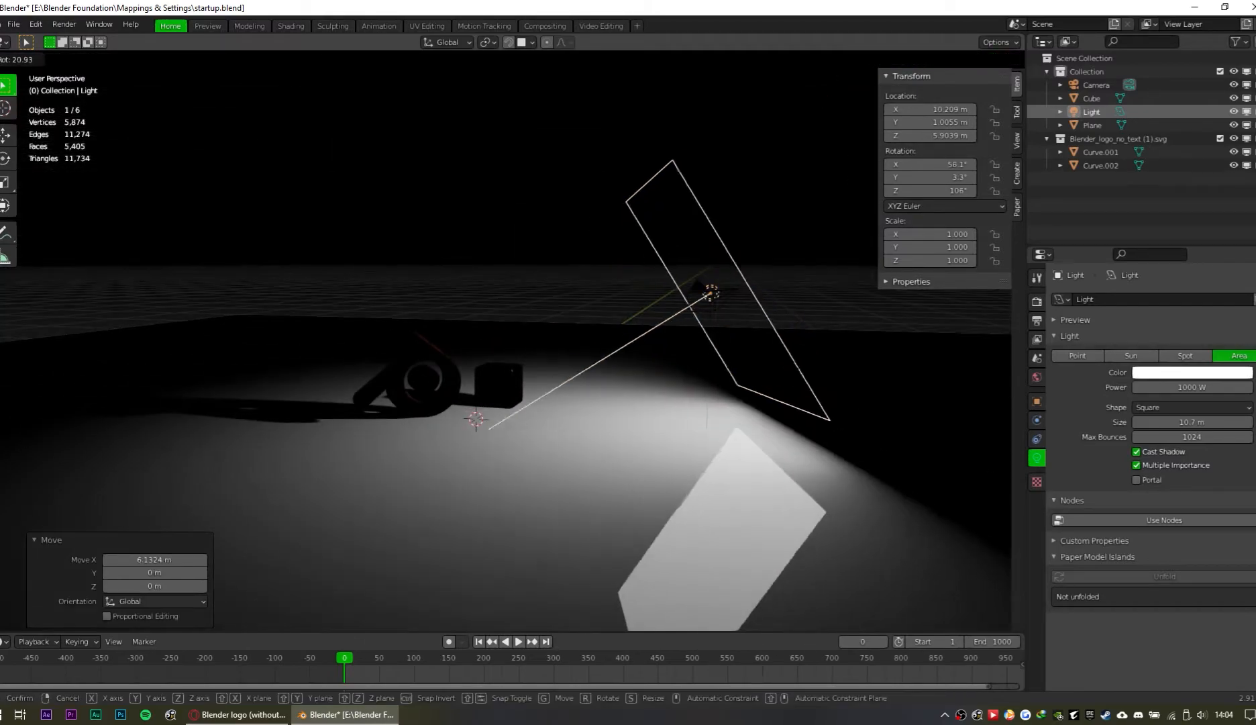
left_click(800, 471)
Step: Duplicate the area light and place the copy about 23 m away on the opposite side of the logo
middle_click_drag(801, 472, 843, 514)
key("shift+d")
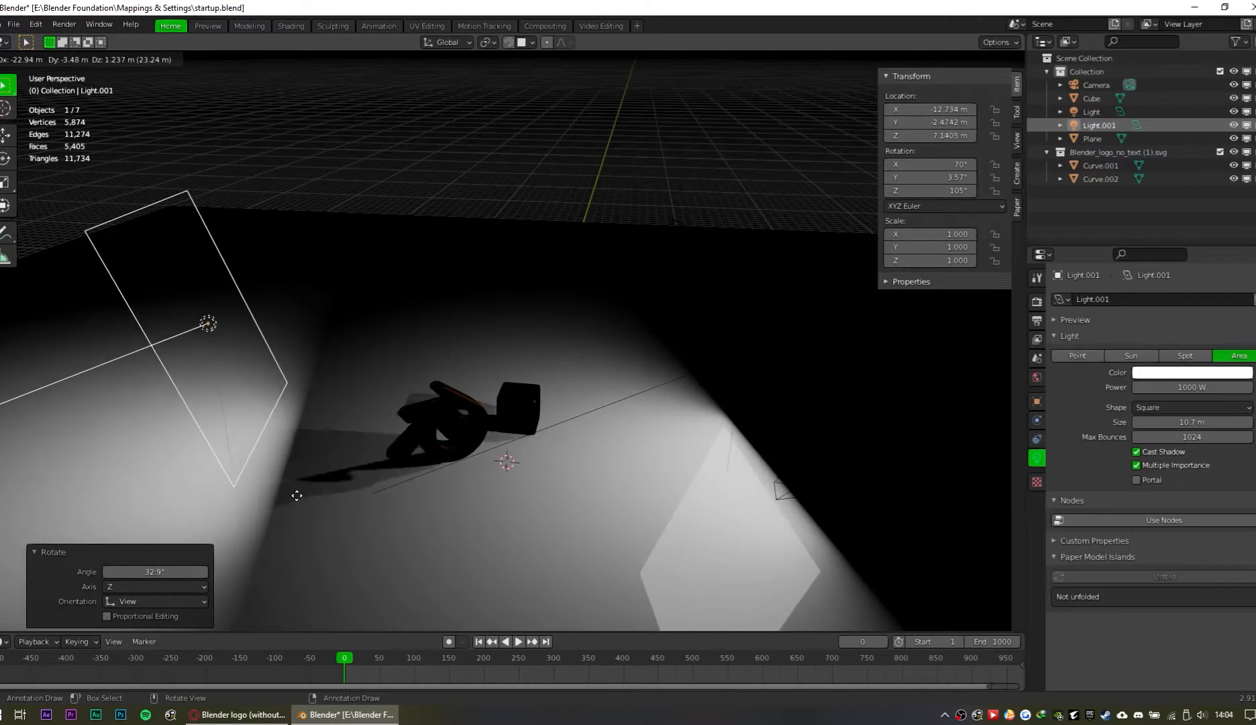
left_click(297, 493)
Step: Rotate the duplicated light about -164° around Z to face the objects and move it along X to about -17.3 m
middle_click_drag(429, 474, 607, 451, "shift")
key("r")
key("z")
left_click(1009, 308)
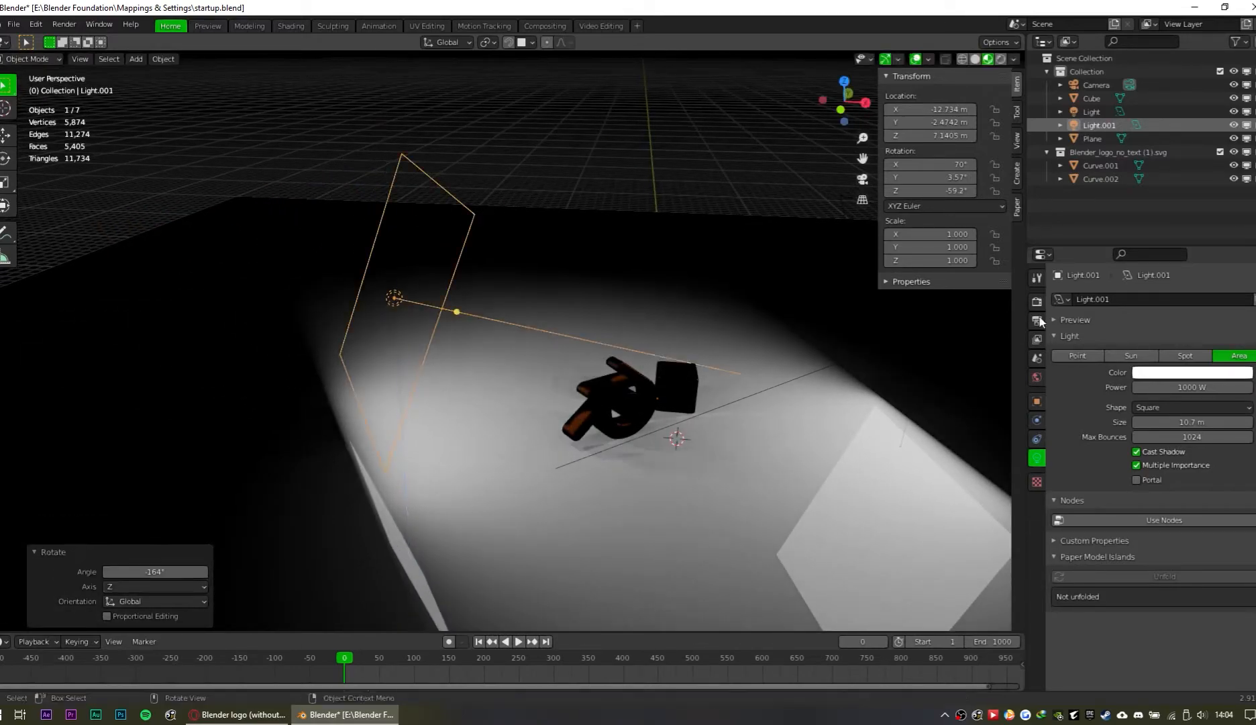
key("g")
key("x")
left_click(811, 398)
Step: Duplicate the second area light and angle the copy down at the objects from about X -2.2, Y -11.7, Z 12.6 m
middle_click_drag(811, 398, 720, 485)
key("shift+d")
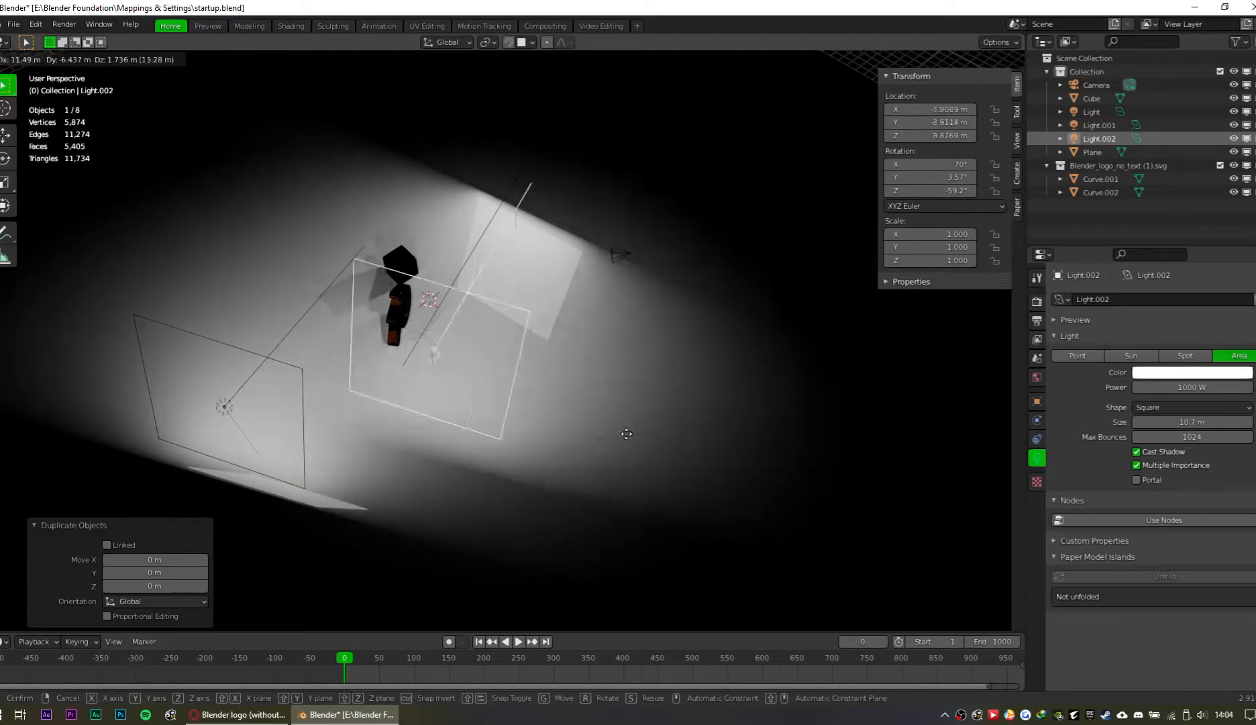
left_click(664, 447)
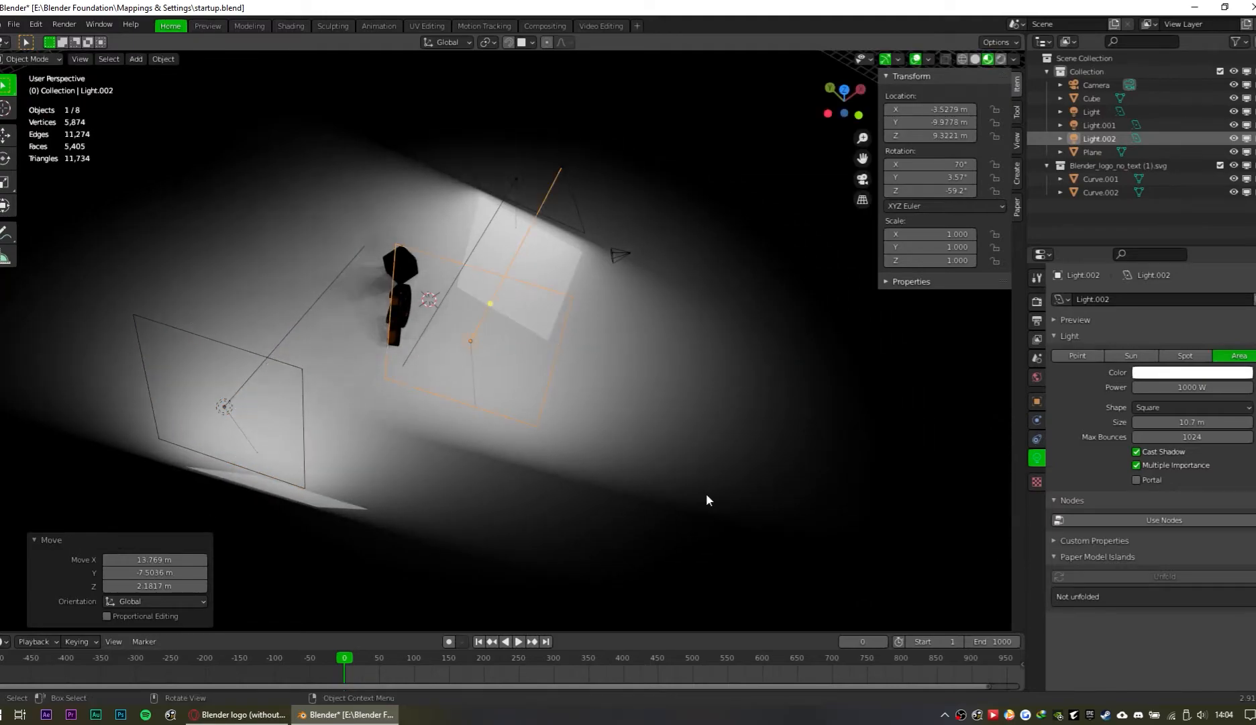
key("r")
left_click(550, 366)
middle_click_drag(551, 366, 861, 429)
key("g")
left_click(681, 368)
Step: Tint the newest area light warm white with hue 0.121 and saturation 0.107, and copy its hex code FFF8E4
left_click(1166, 373)
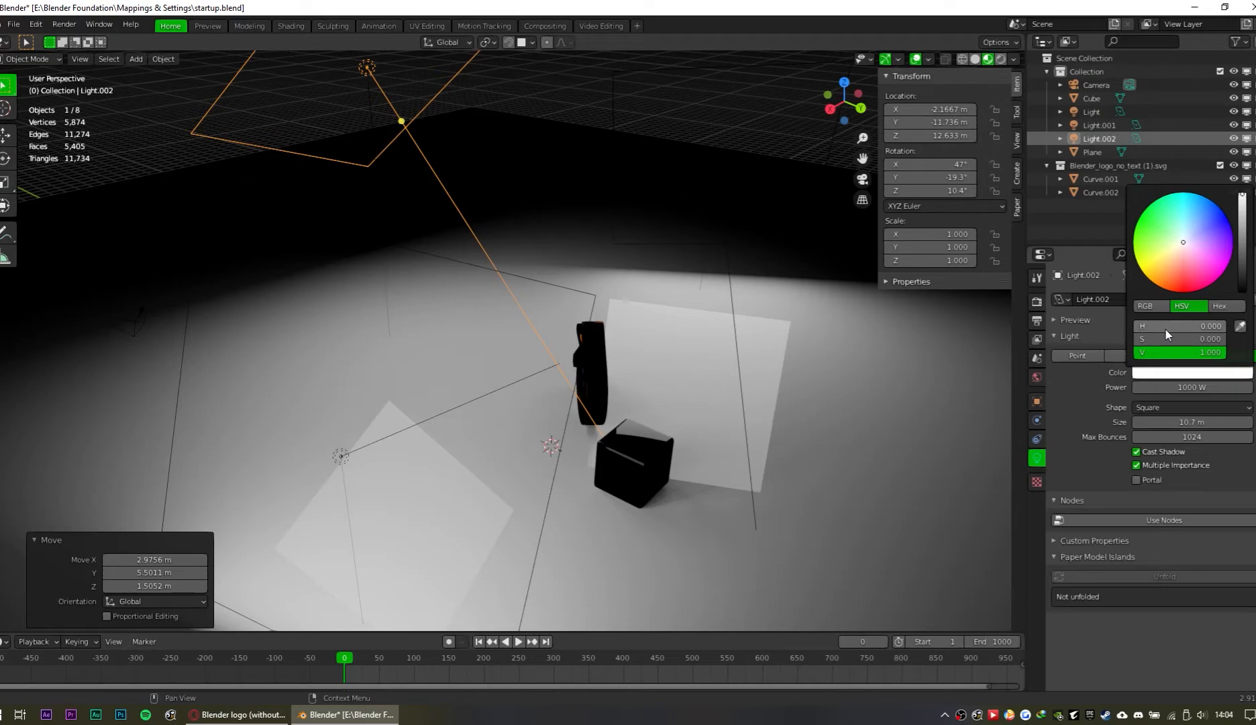
left_click_drag(1153, 339, 1166, 339)
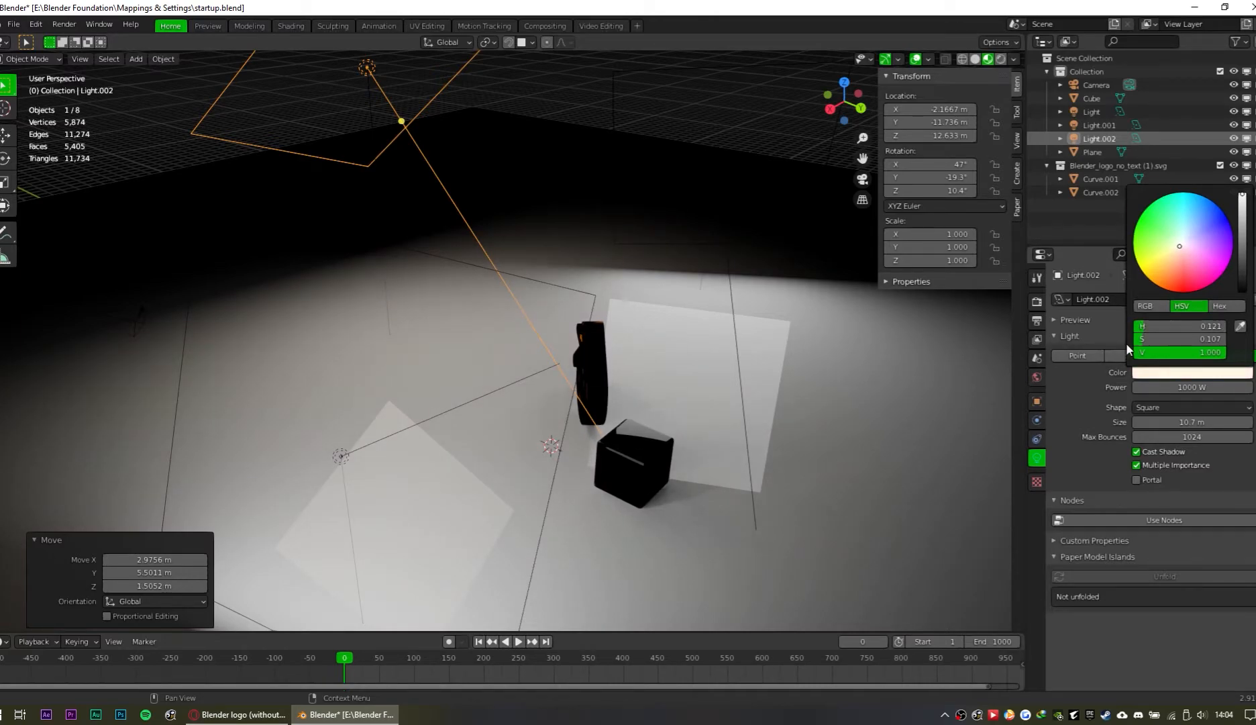
left_click(1219, 305)
left_click(1217, 322)
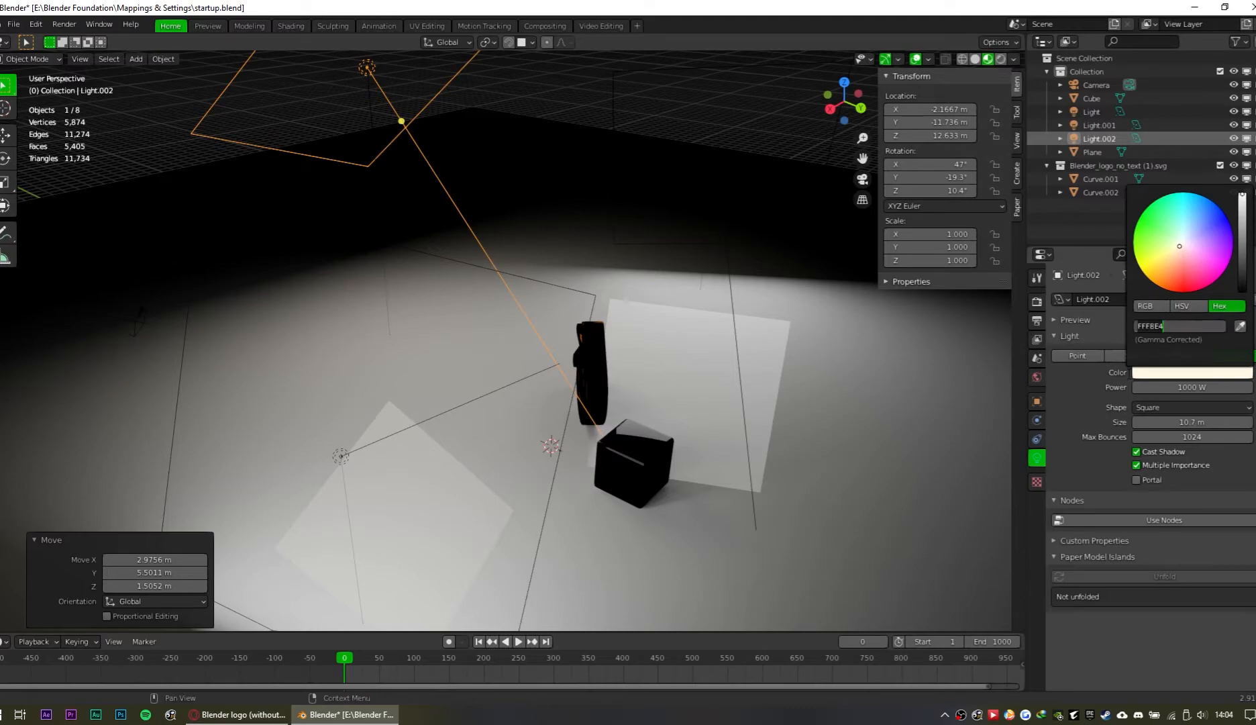
Step: Apply the hex color FFF8E4 to the area light behind the logo, Light.001
scroll(590, 275, "down", 5)
left_click(613, 262)
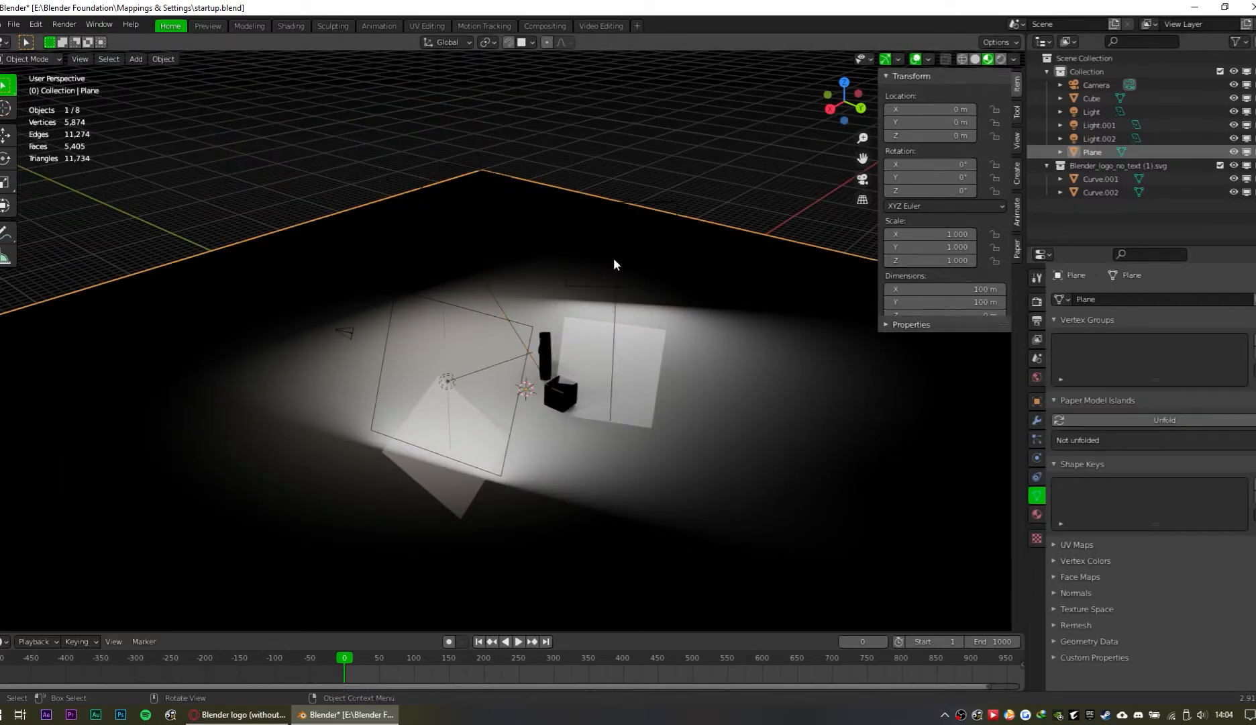
left_click(619, 248)
left_click(1192, 373)
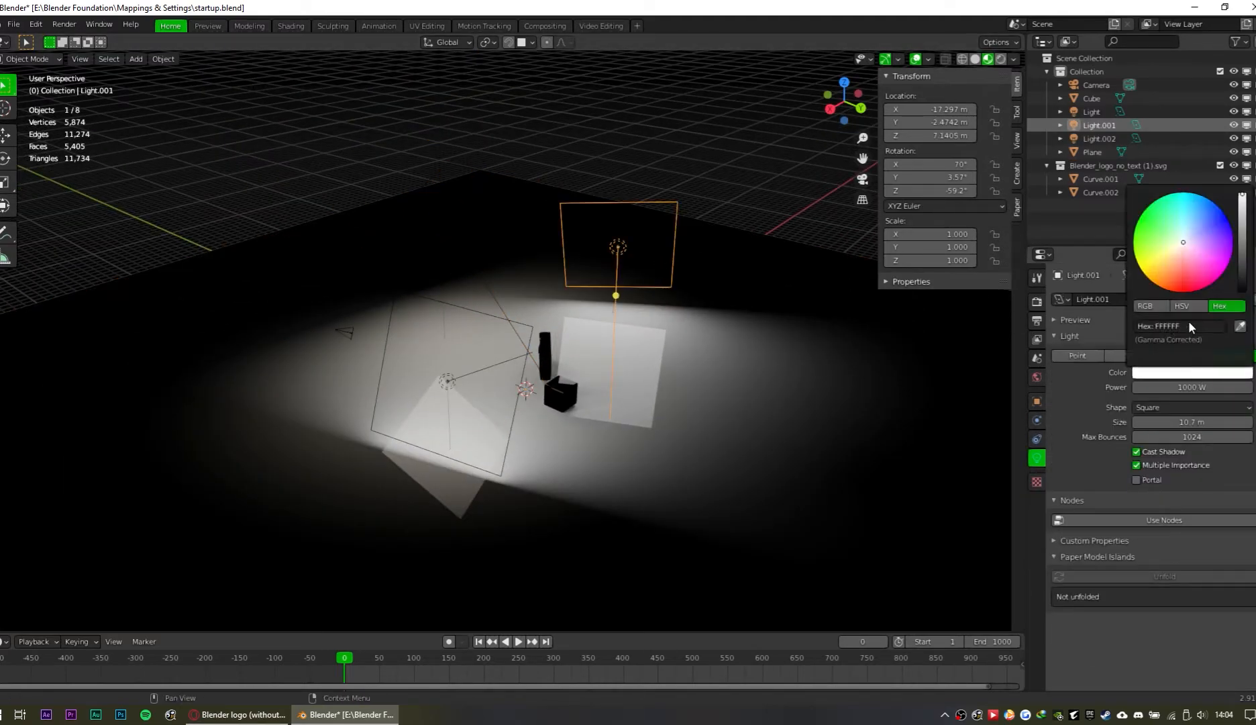
left_click(1191, 326)
type("FFF8E4")
key("Return")
Step: Give the original area light the hex color FFF8E4 and shift its hue to 0.588 for a cool blue tint
left_click(446, 377)
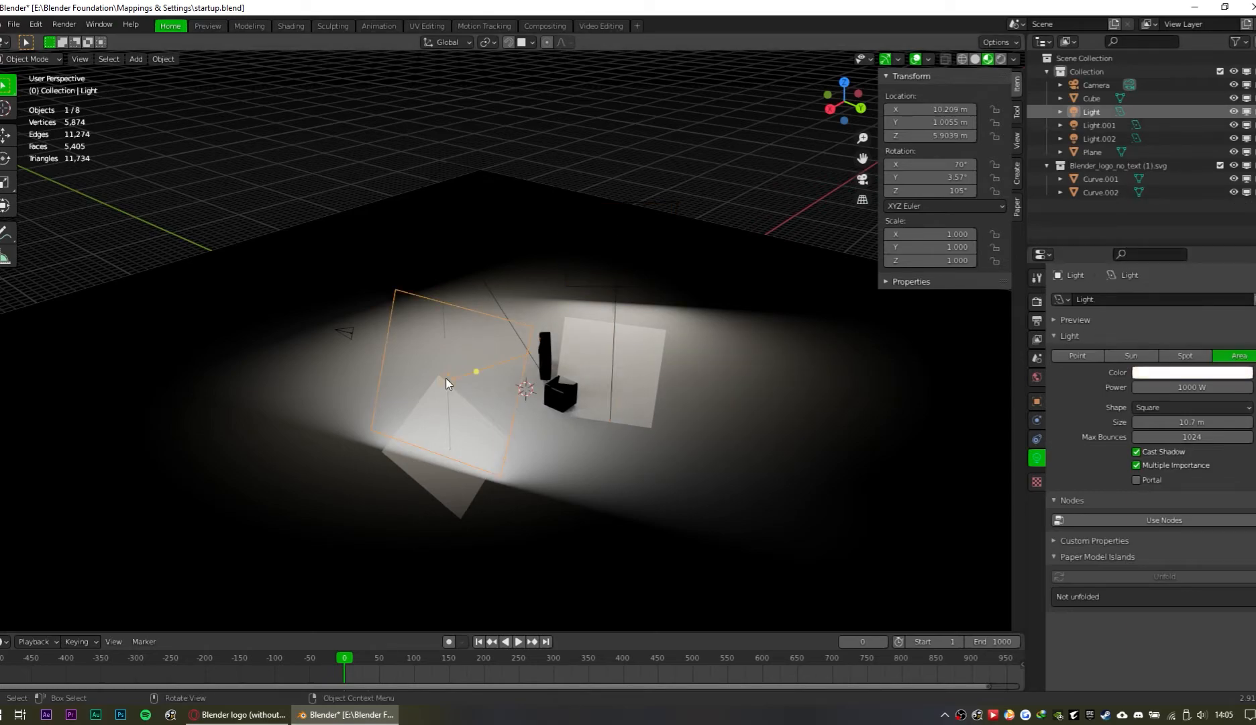
left_click(1189, 374)
left_click(1191, 325)
type("FFF8E4")
key("Return")
left_click(1184, 306)
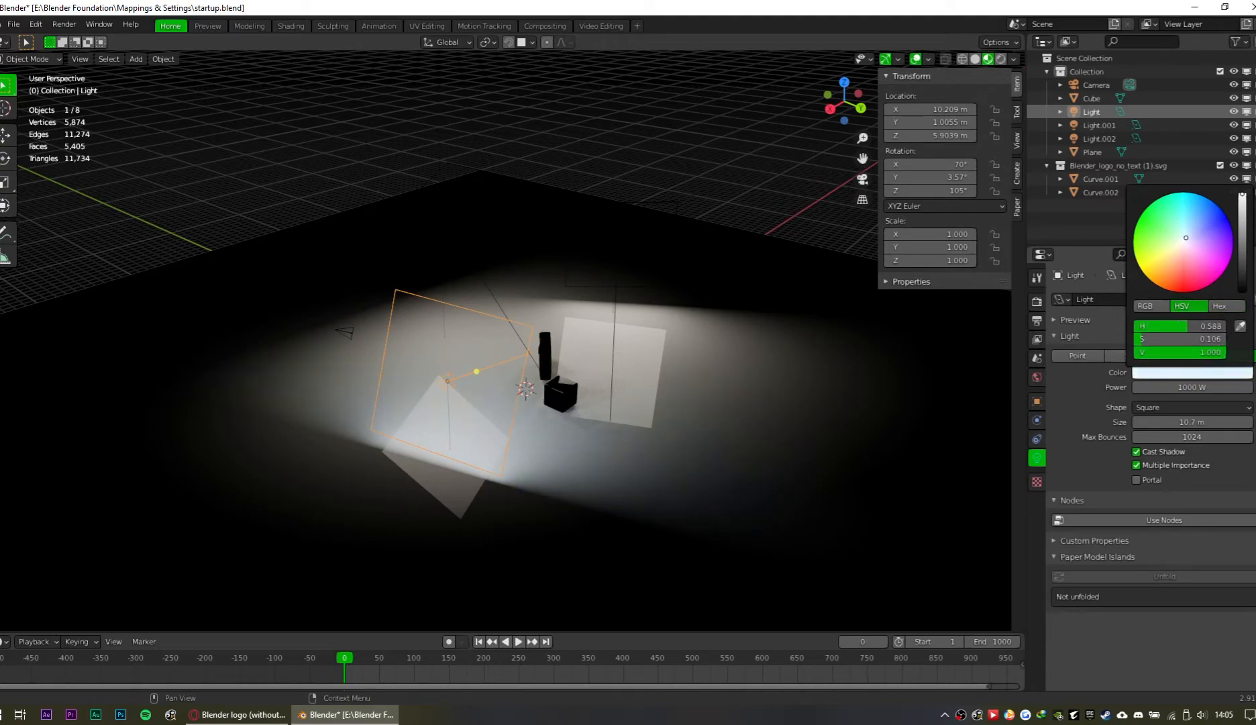
Step: View the scene through the camera in Rendered shading and delete the second area light, Light.001
left_click(687, 211)
middle_click_drag(688, 211, 853, 421)
scroll(710, 454, "up", 4)
middle_click_drag(710, 454, 784, 334)
key("KP_0")
left_click(1000, 59)
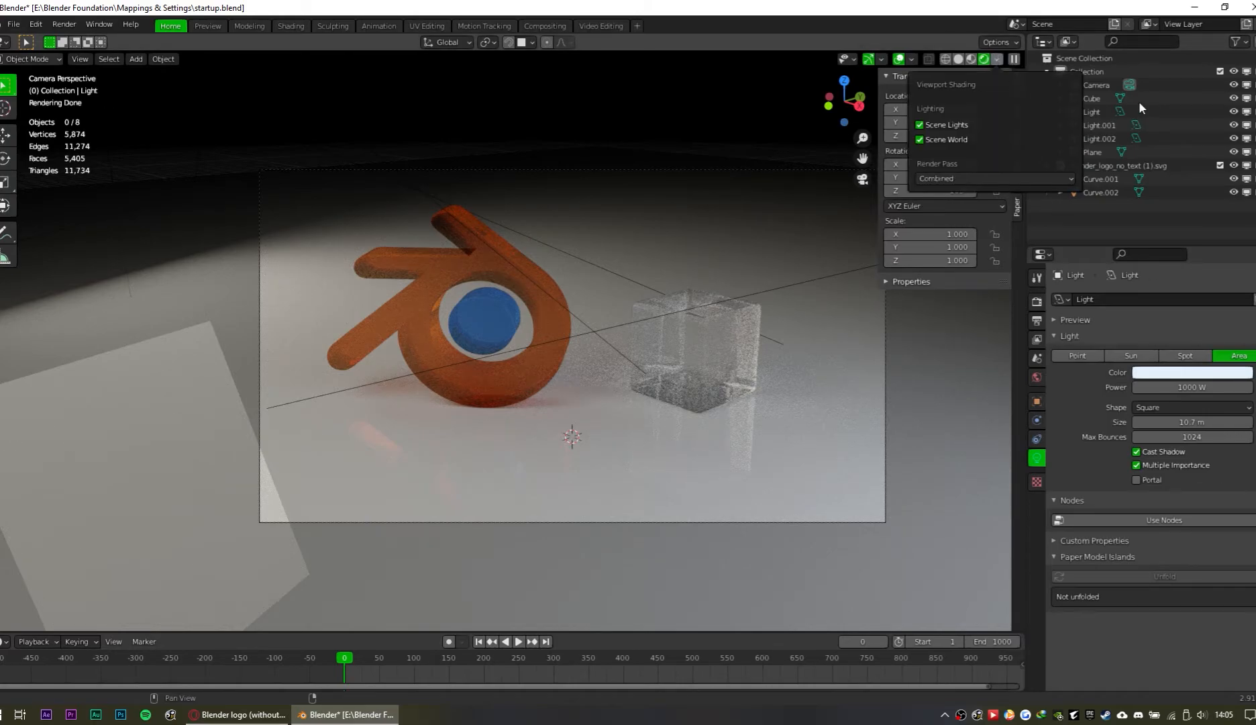
left_click(1108, 125)
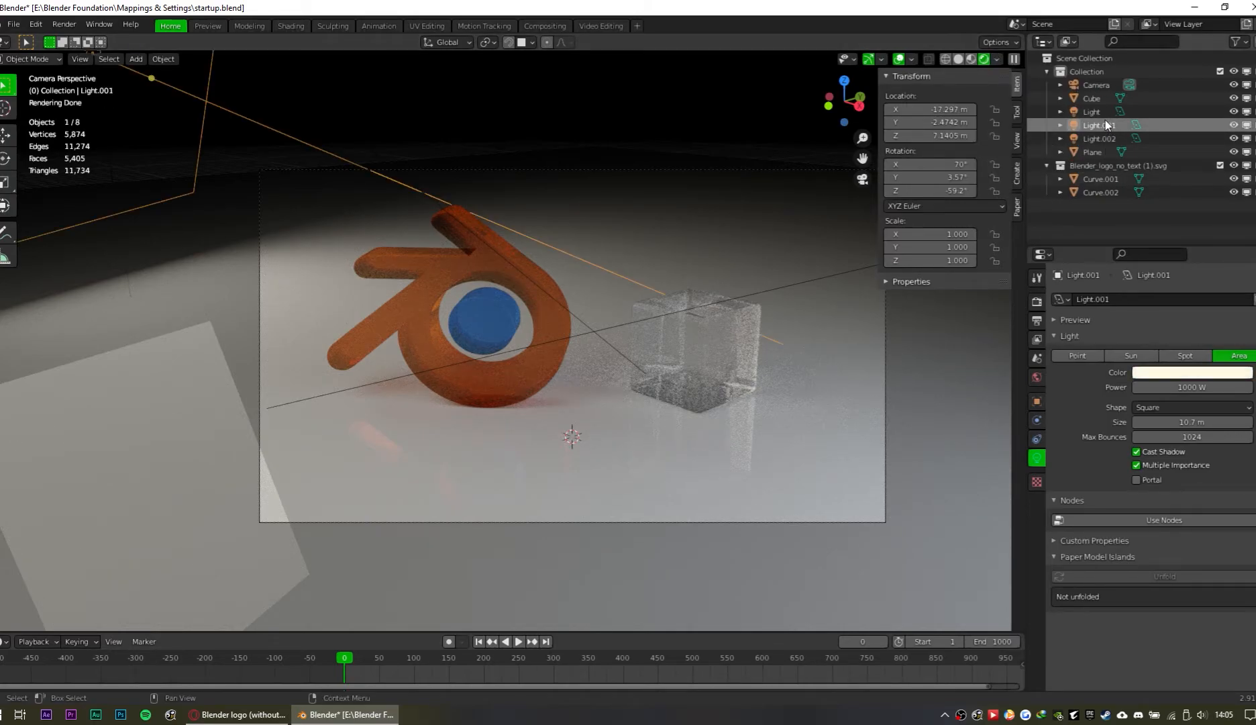
key("Delete")
Step: Extrude the two far edges of the floor plane upward to form back walls
middle_click_drag(618, 377, 625, 421)
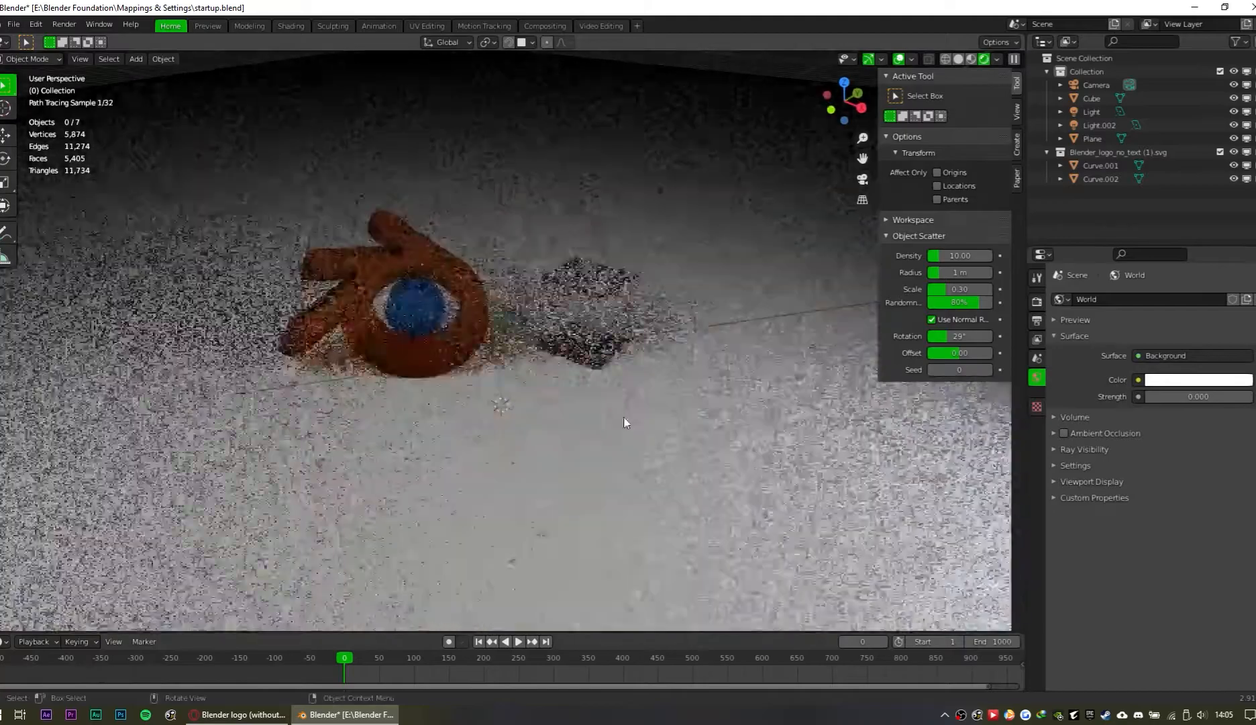
scroll(622, 421, "down", 6)
left_click(598, 237)
middle_click_drag(561, 328, 592, 433, "shift")
key("Tab")
scroll(591, 431, "down", 4)
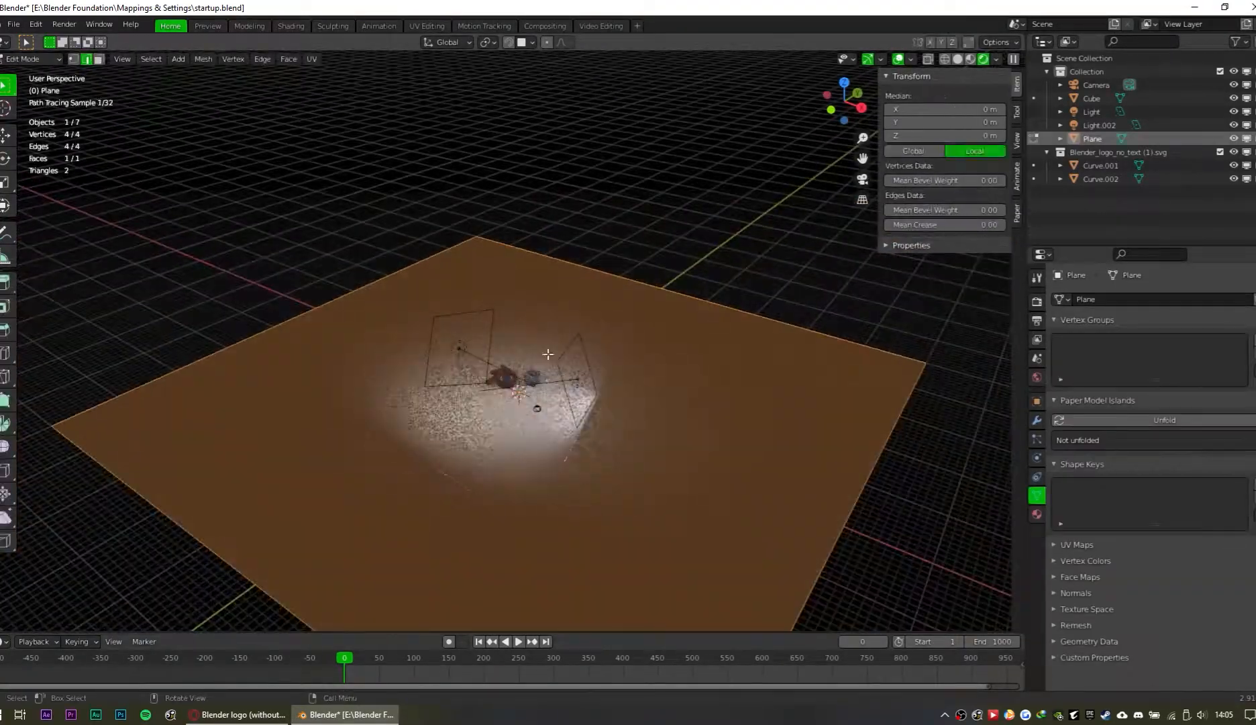
left_click(622, 269)
left_click(453, 258, "shift")
key("e")
key("z")
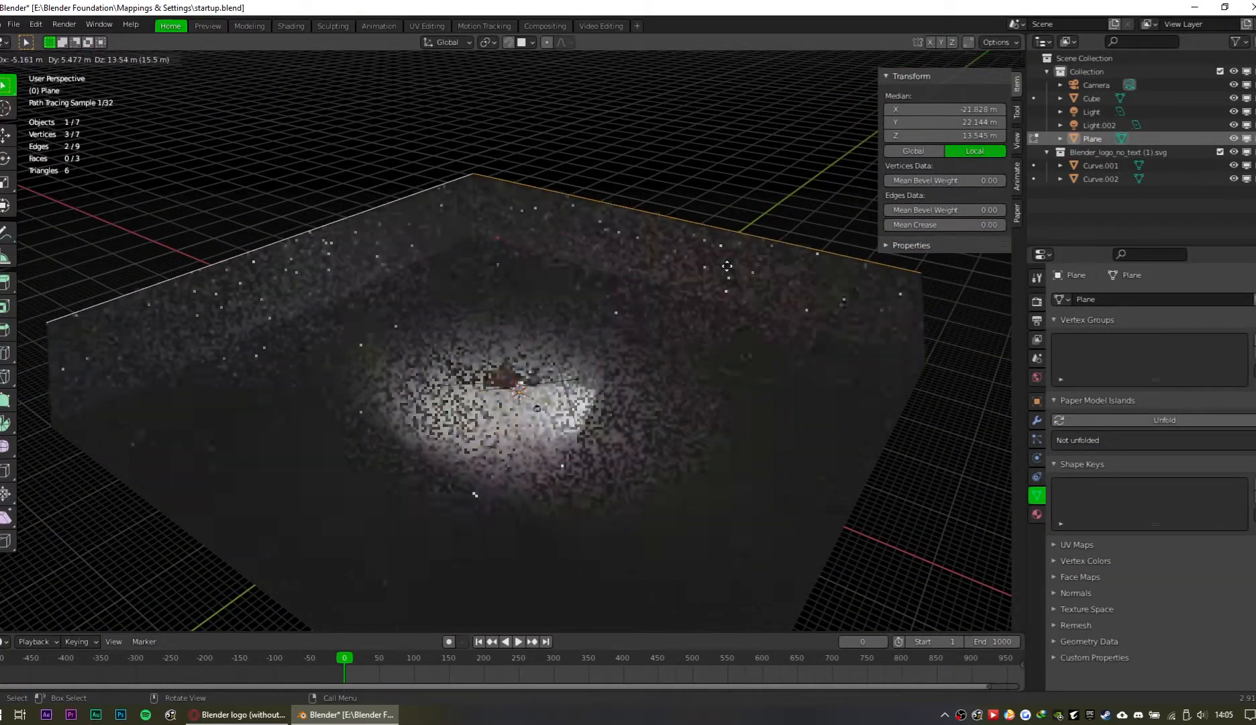
left_click(926, 392)
Step: Scale the whole floor and wall mesh to 0.579
key("a")
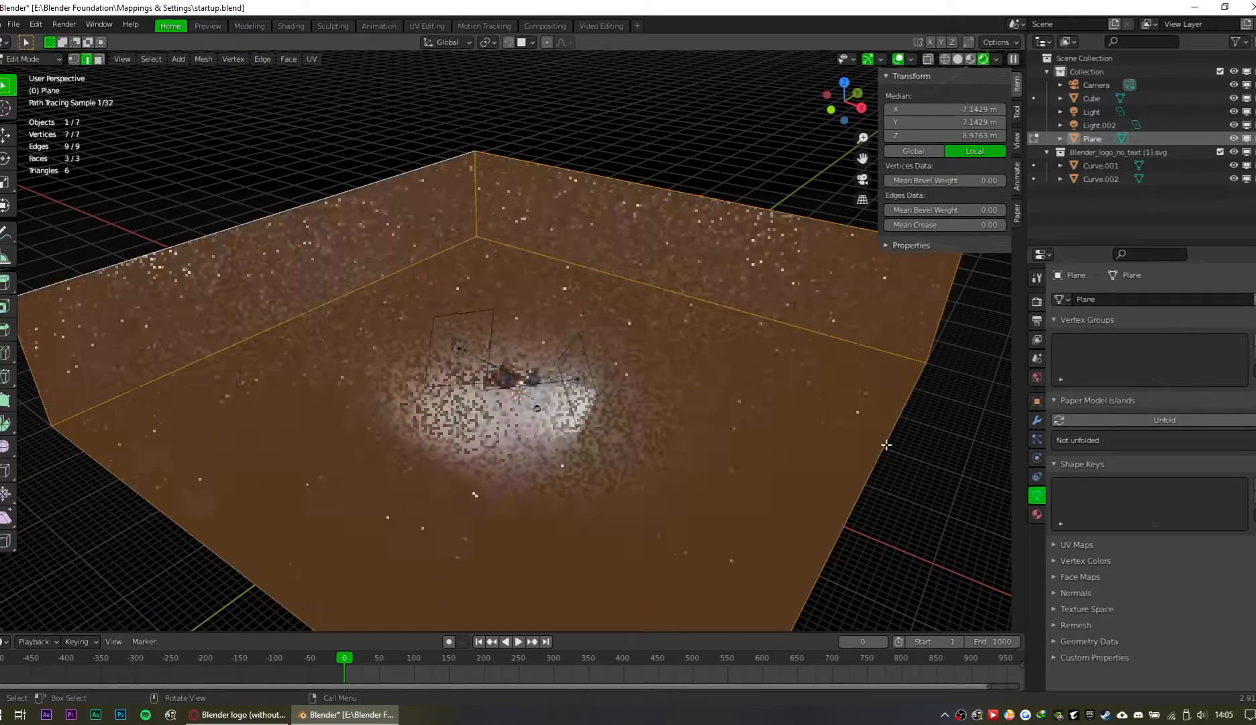
key("s")
right_click(813, 395)
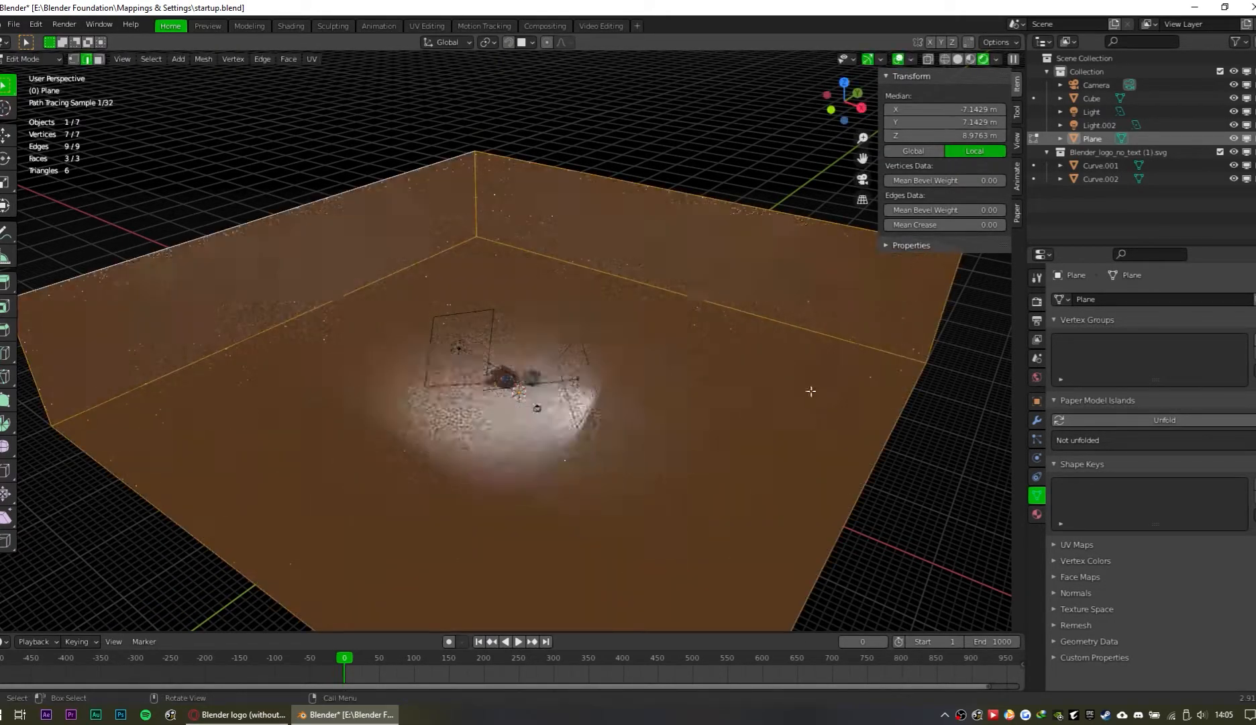
middle_click_drag(813, 396, 805, 356)
key("s")
left_click(763, 389)
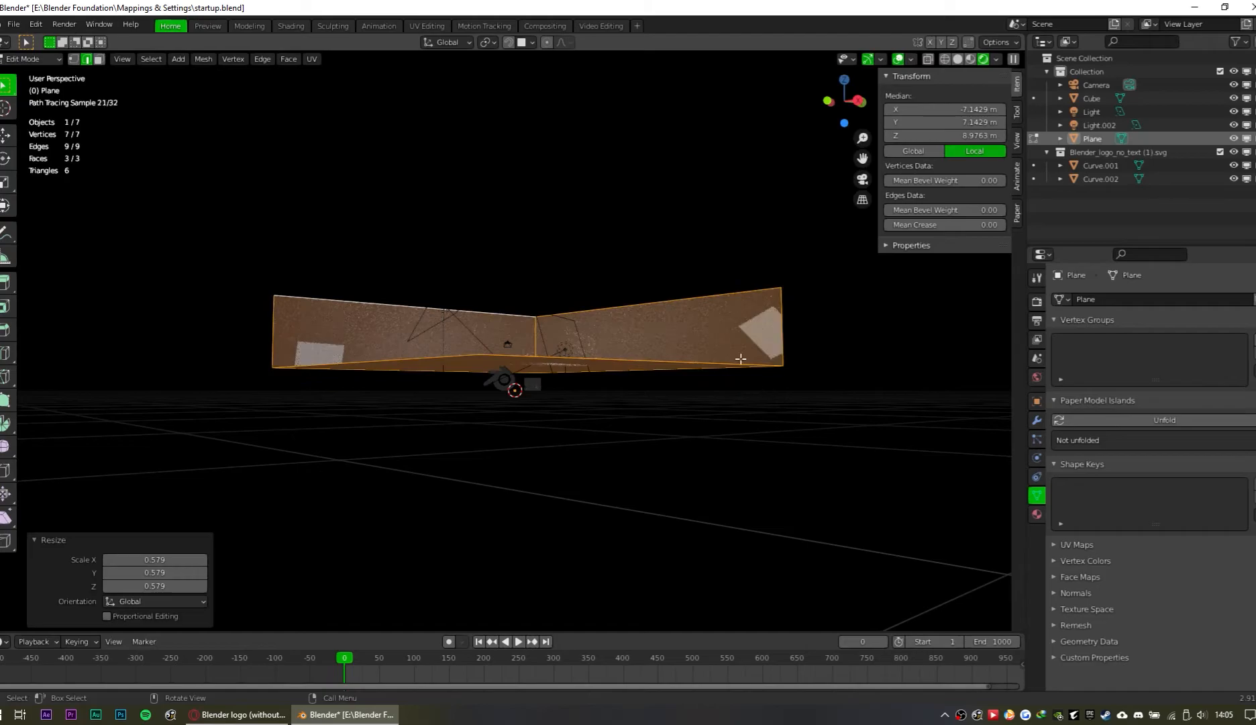
Step: Enable snapping in Increment mode and lower the floor and wall mesh by about 3.98 m along Z
key("shift+Tab")
left_click(522, 42)
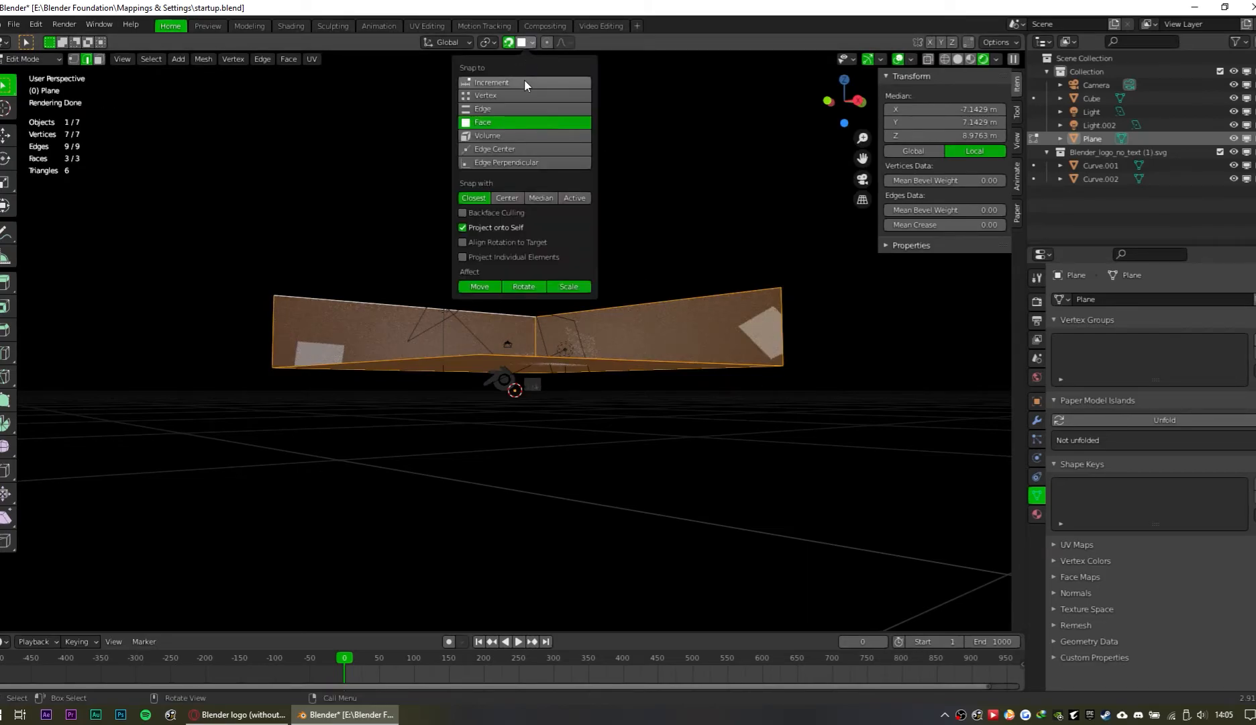
left_click(524, 82)
key("g")
key("z")
left_click(775, 441)
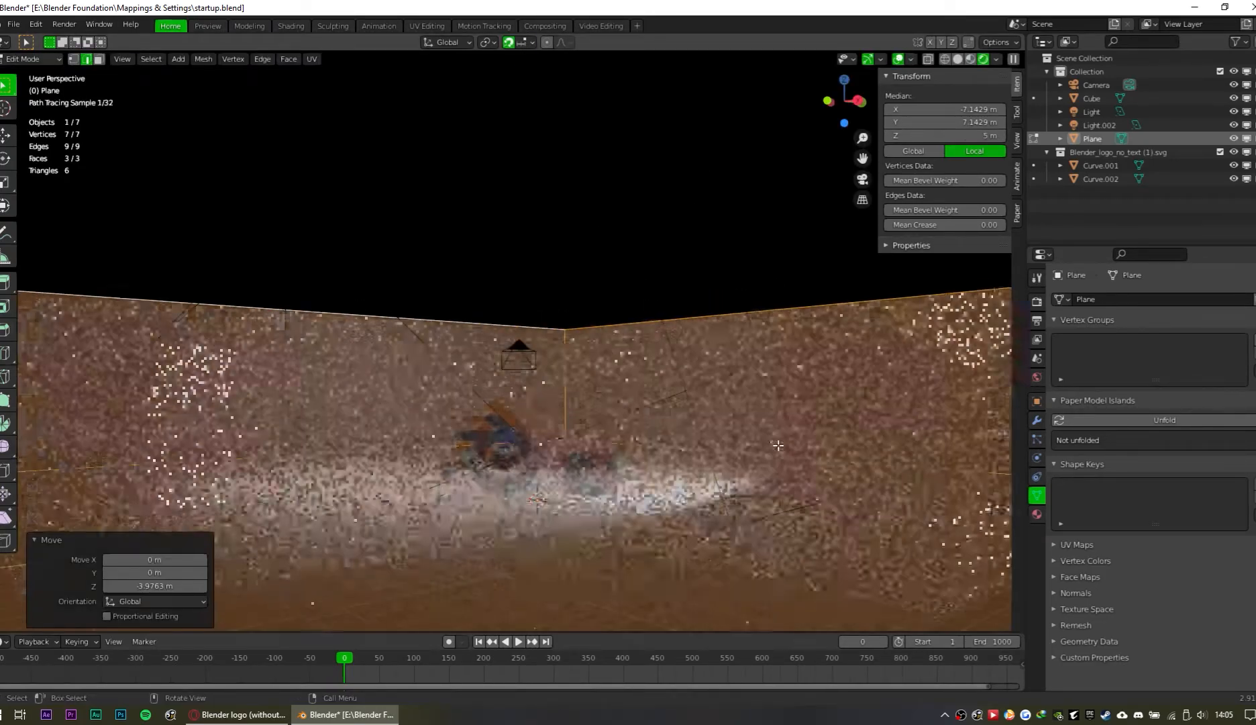
key("Tab")
scroll(692, 359, "up", 5)
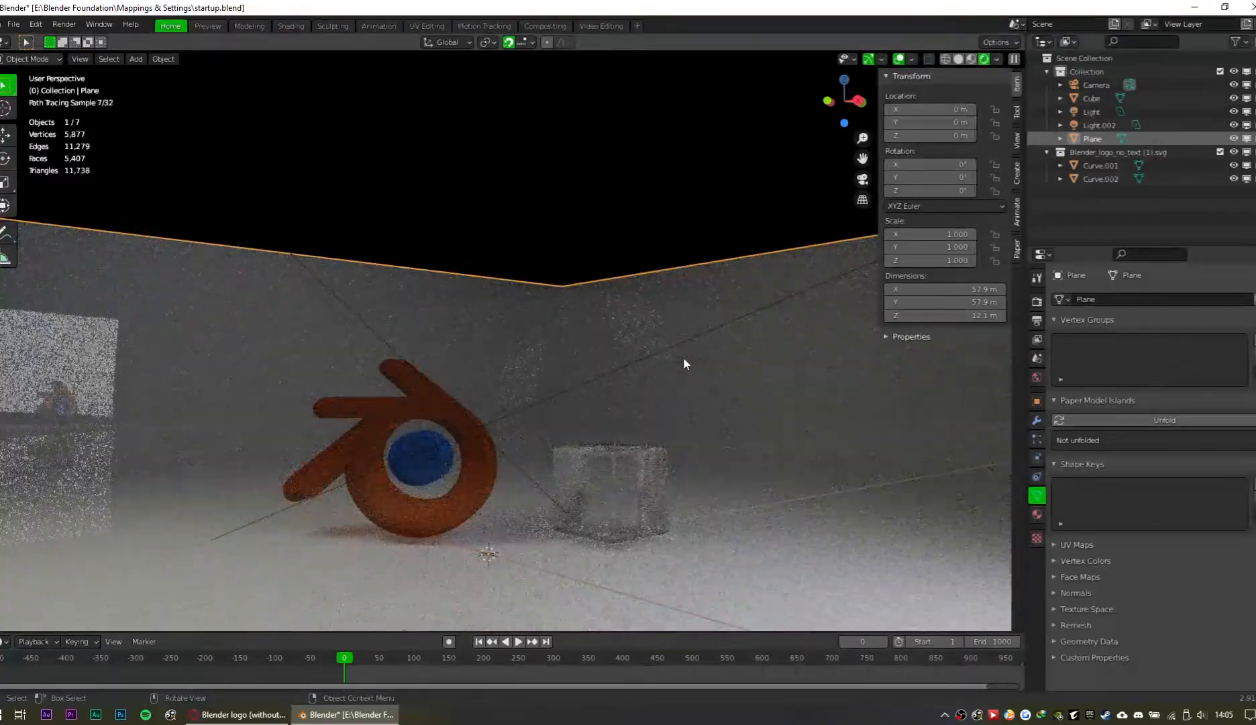
Step: Scale the floor and wall mesh by a further 0.7 and lower it 2 m along Z, returning to the camera view
scroll(683, 356, "down", 6)
key("Tab")
key("s")
left_click(779, 443)
middle_click_drag(776, 443, 743, 392)
key("g")
key("z")
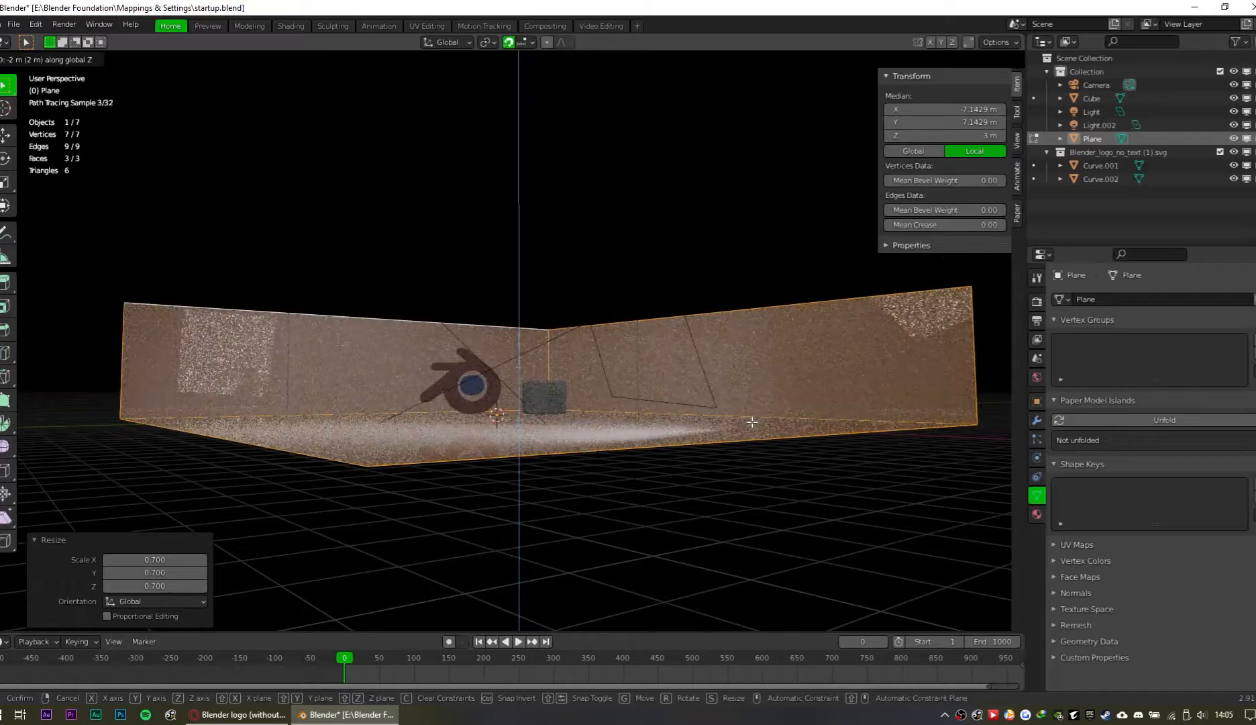
left_click(752, 422)
key("Tab")
middle_click_drag(599, 370, 629, 393)
key("KP_0")
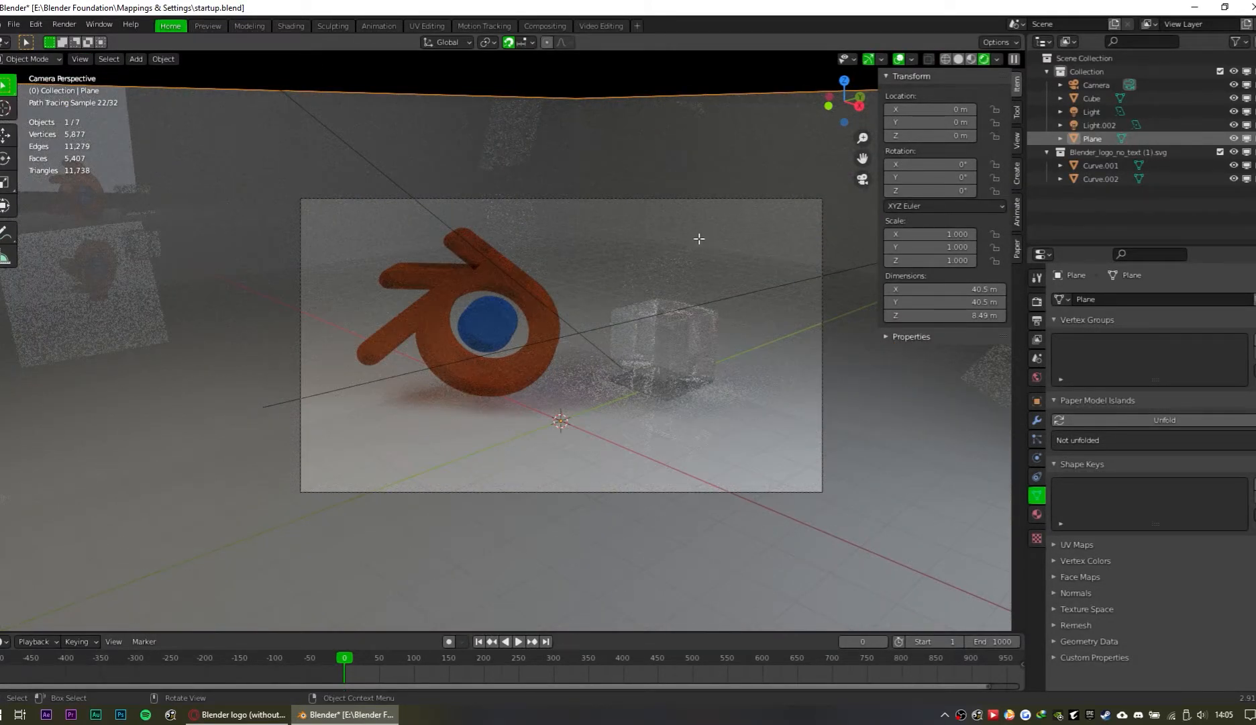
Step: Bevel the three edges meeting at the backdrop's corner about 6.04 m wide with 5 segments, and shade the plane smooth
key("Tab")
left_click(600, 230)
left_click(562, 226, "shift")
left_click(577, 210, "shift")
key("ctrl+b")
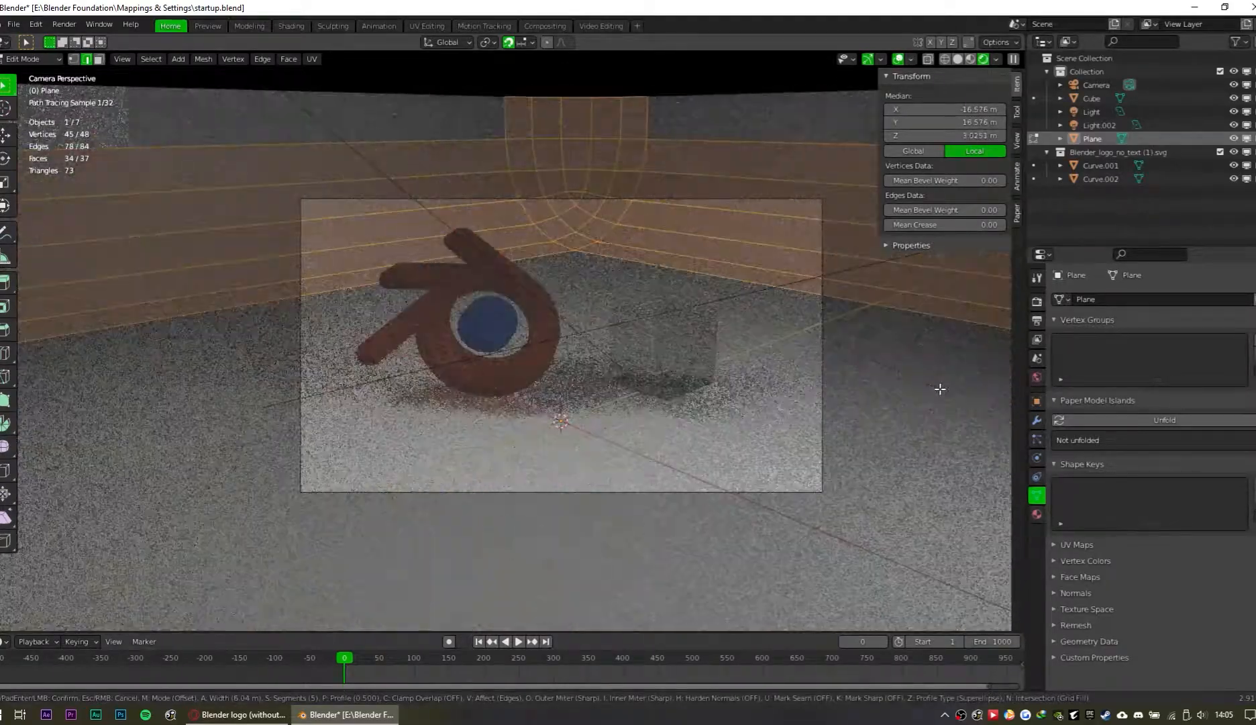
left_click(941, 388)
key("Tab")
right_click(671, 157)
Step: Select the backdrop plane and try other Roughness and Metallic amounts in its material
left_click(547, 297)
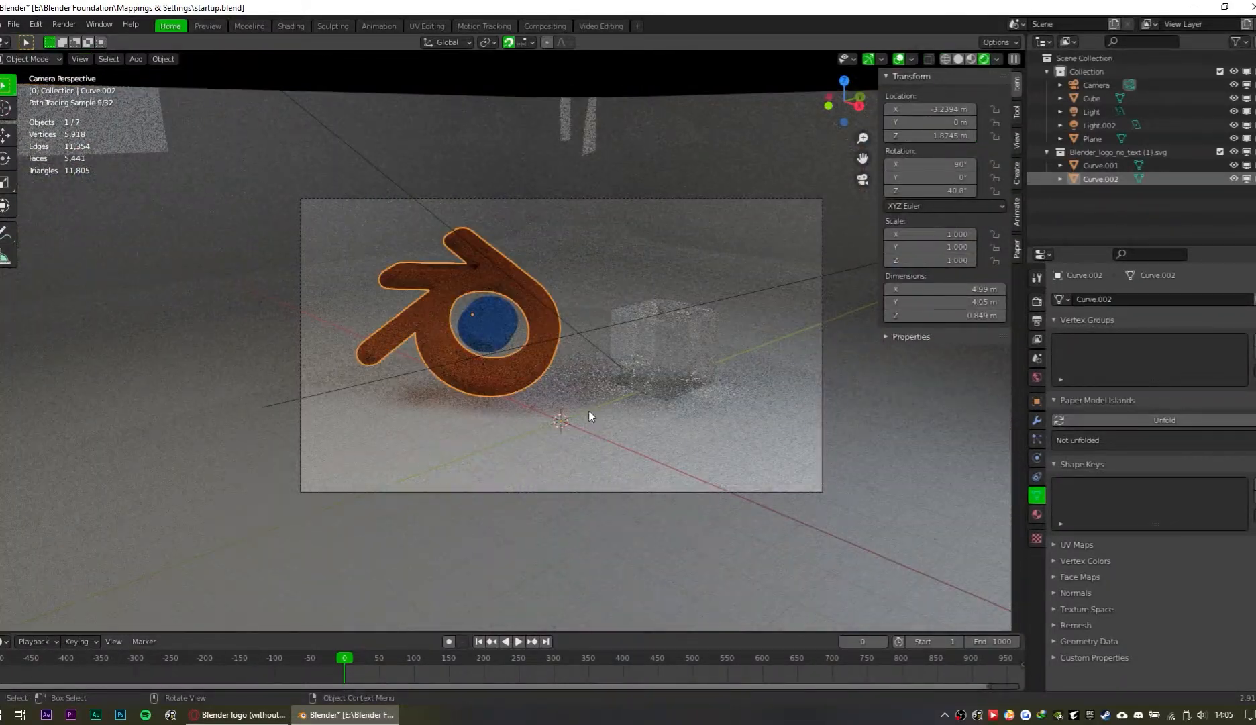
left_click(838, 446)
left_click(1037, 516)
scroll(1186, 469, "down", 5)
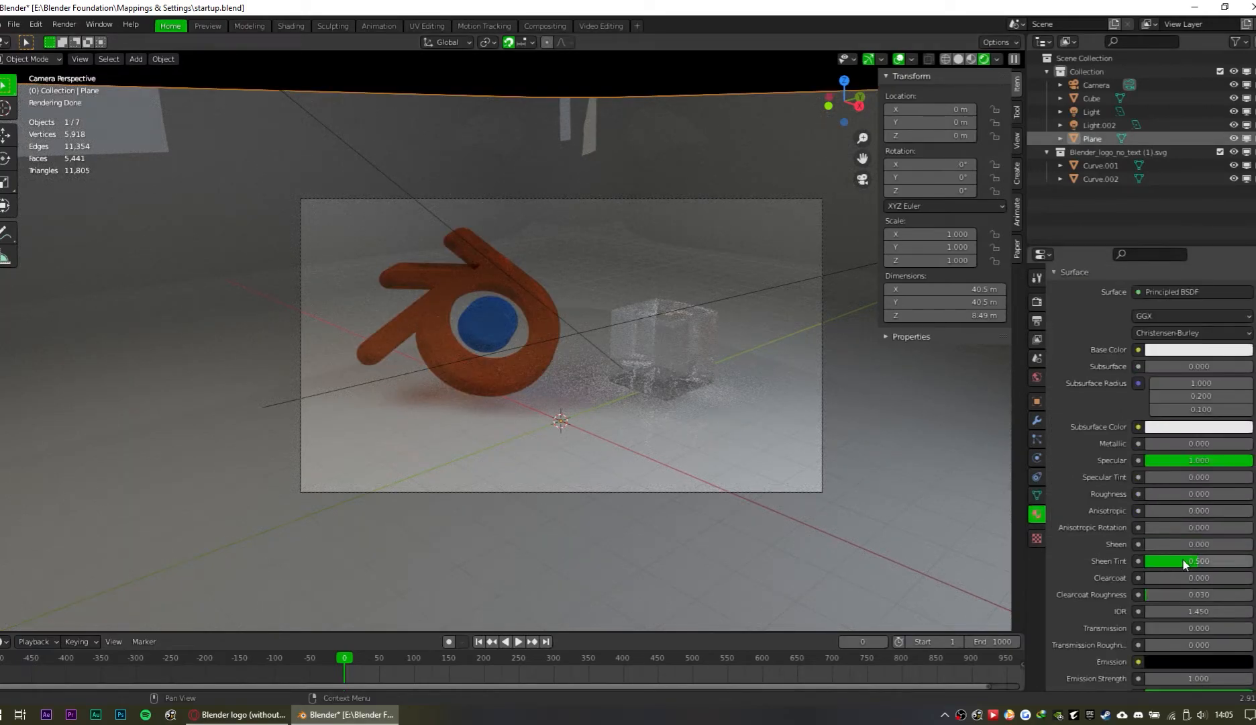
mouse_move(1183, 492)
left_mouse_down()
mouse_move(1209, 493)
mouse_move(1177, 493)
left_mouse_up()
left_click_drag(1220, 443, 1144, 443)
Step: Duplicate the cool-tinted area light and aim the copy down from above the logo at X -6, Y 1, Z 14 m
middle_click_drag(689, 313, 717, 418)
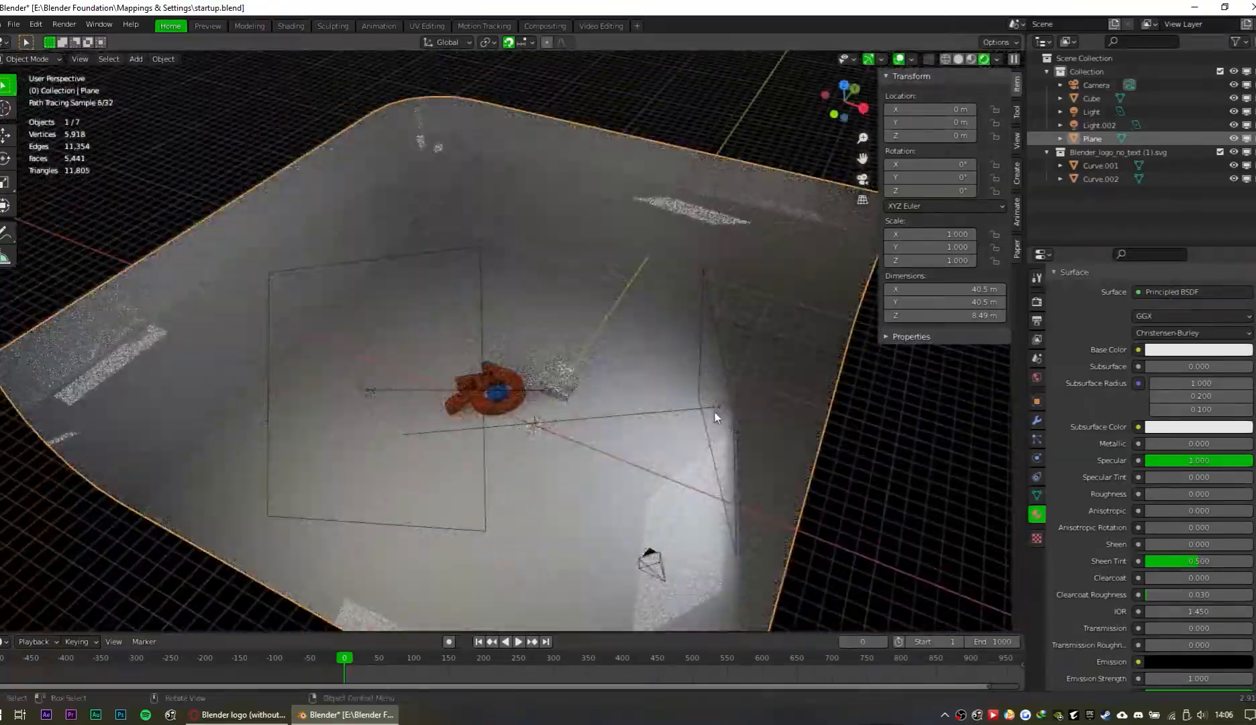
left_click(717, 413)
key("shift+d")
key("r")
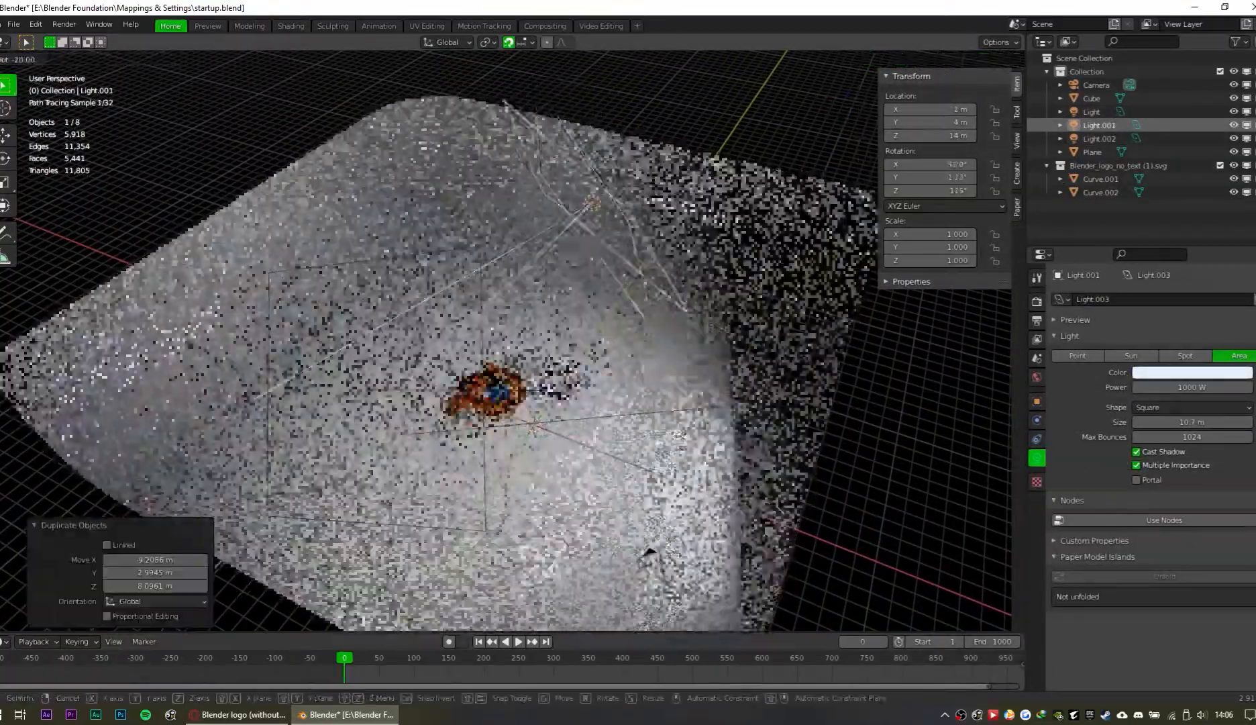
left_click(702, 120)
key("g")
left_click(558, 114)
Step: Double the overhead area light's power to 2000 W
left_click(1186, 386)
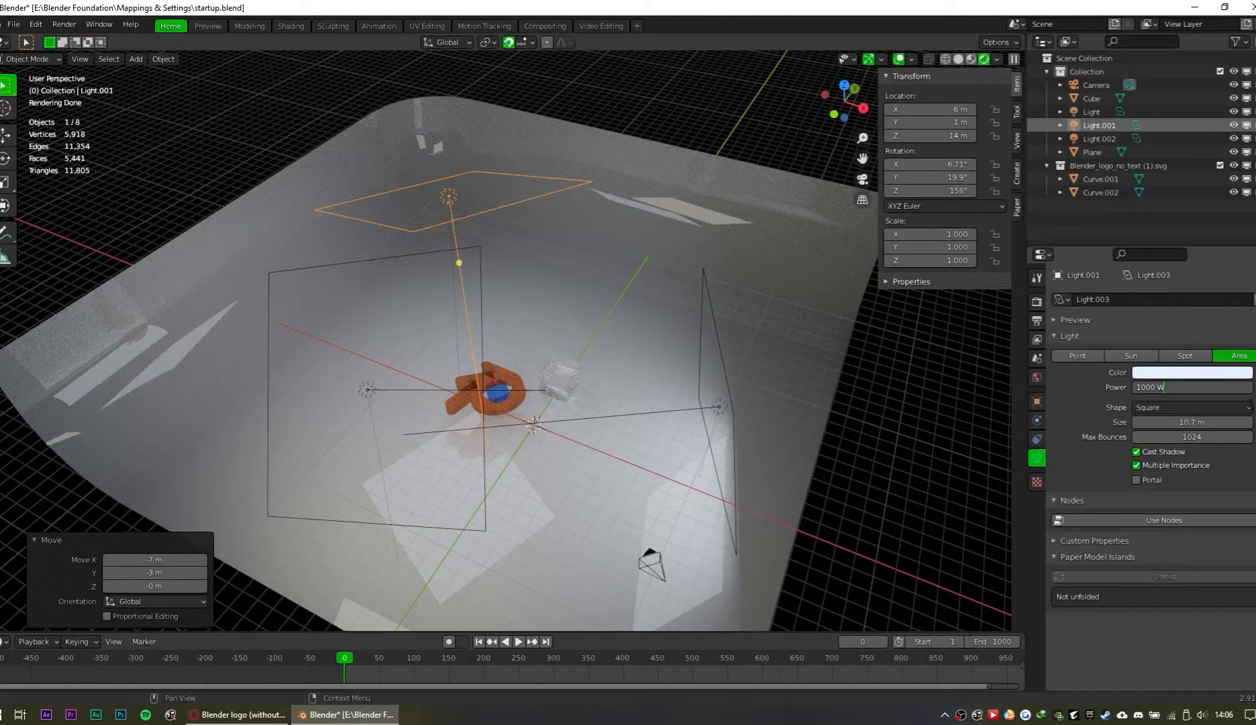
type("*2")
key("Return")
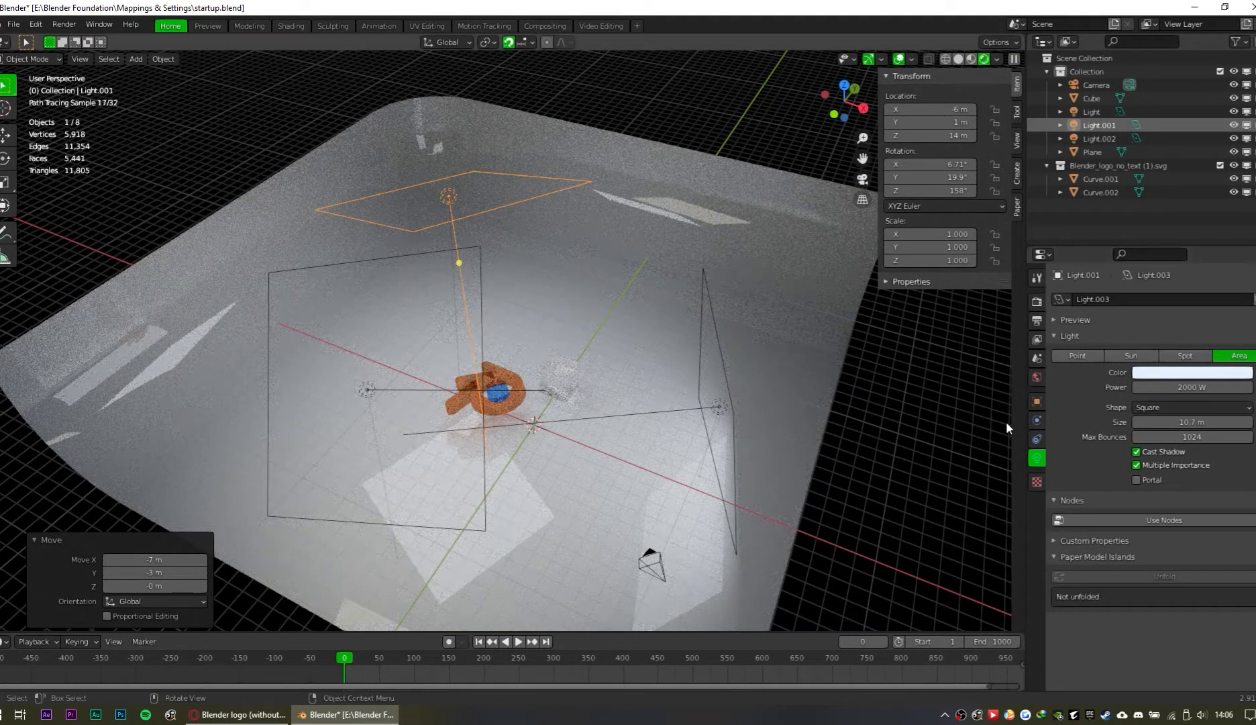
Step: Frame the scene in the camera view and render the final image
left_click(844, 487)
key("KP_0")
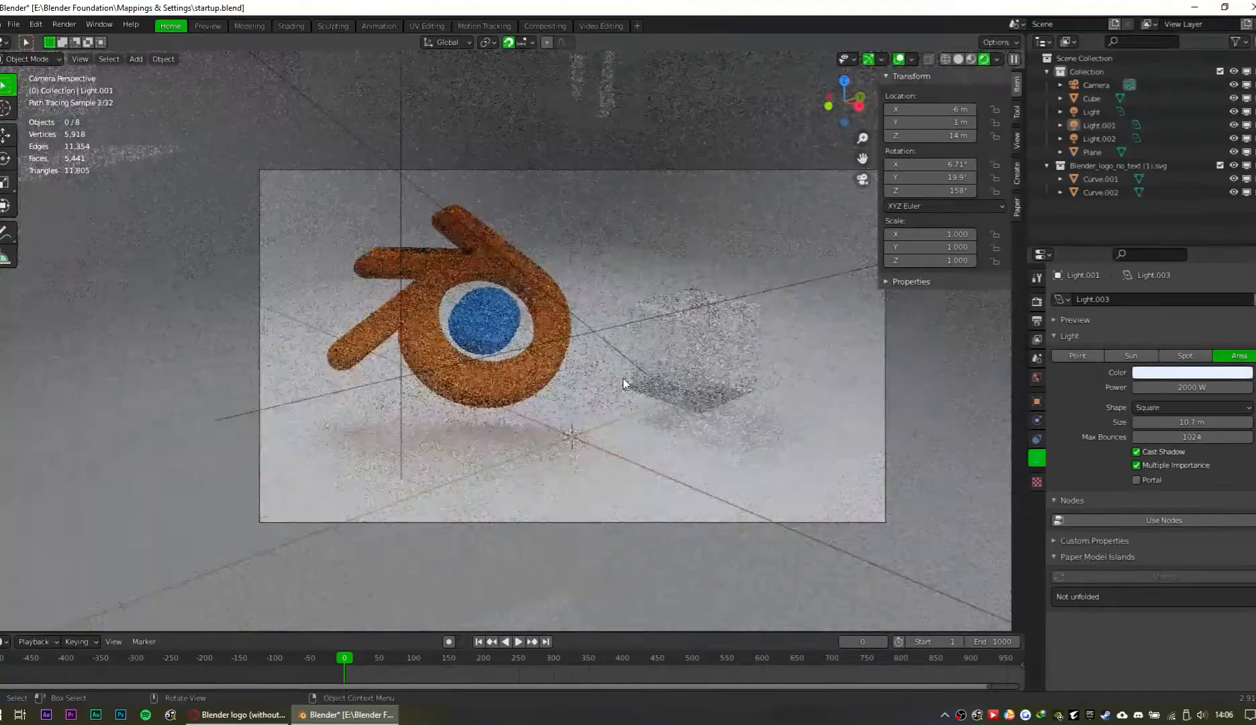
key("Home")
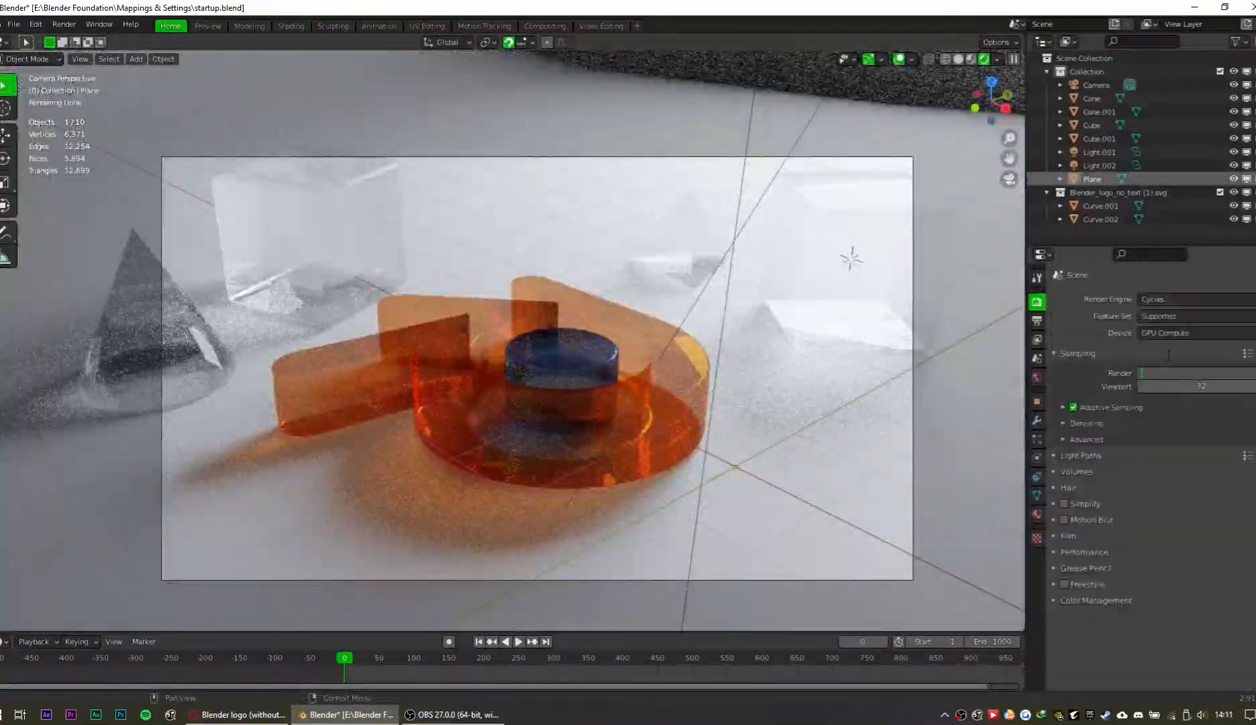
key("F12")
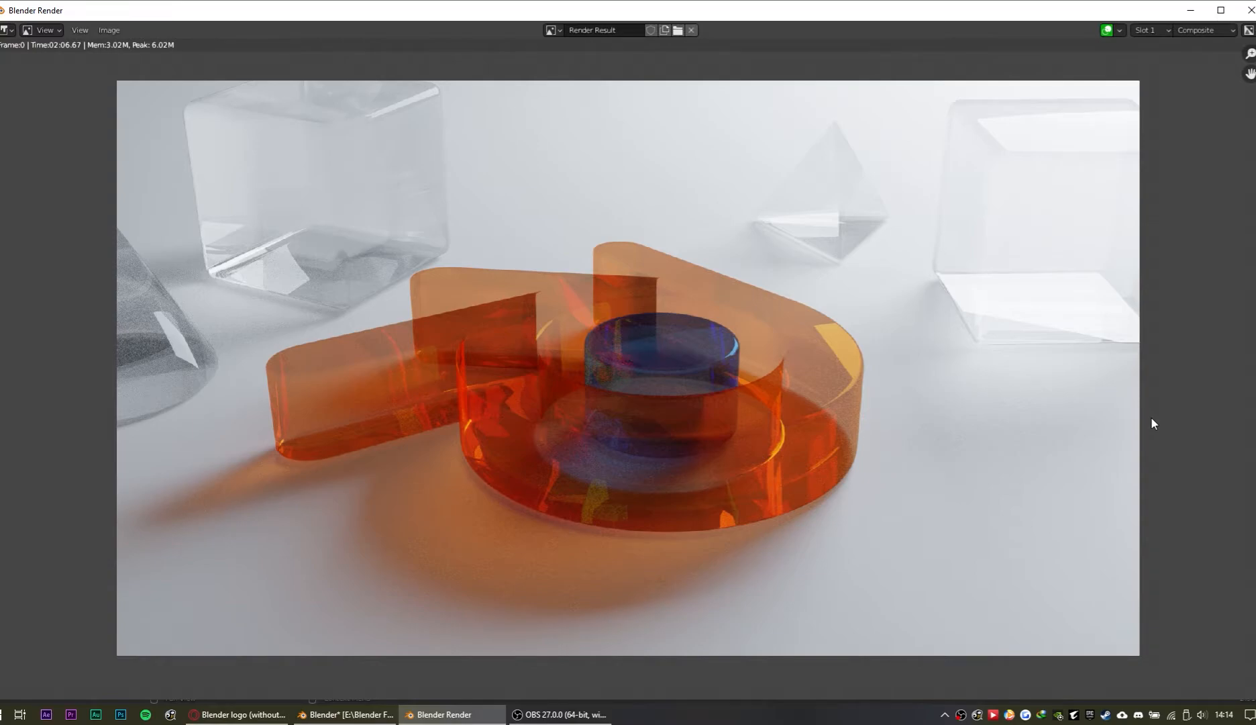
Step: Save the rendered image to a file
key("shift+alt+s")
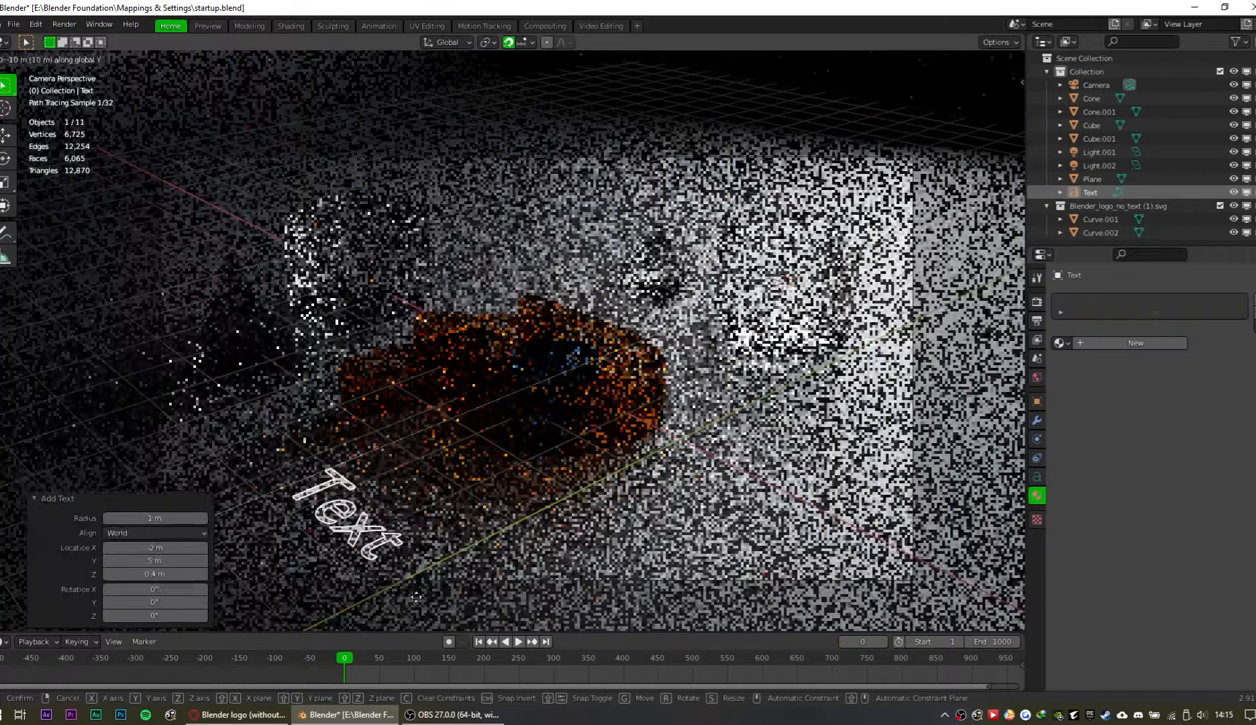
Step: Add the text GLASS MATERIAL in the AeroMaticsBold font and stand it upright in front of the logo
key("r")
key("x")
key("x")
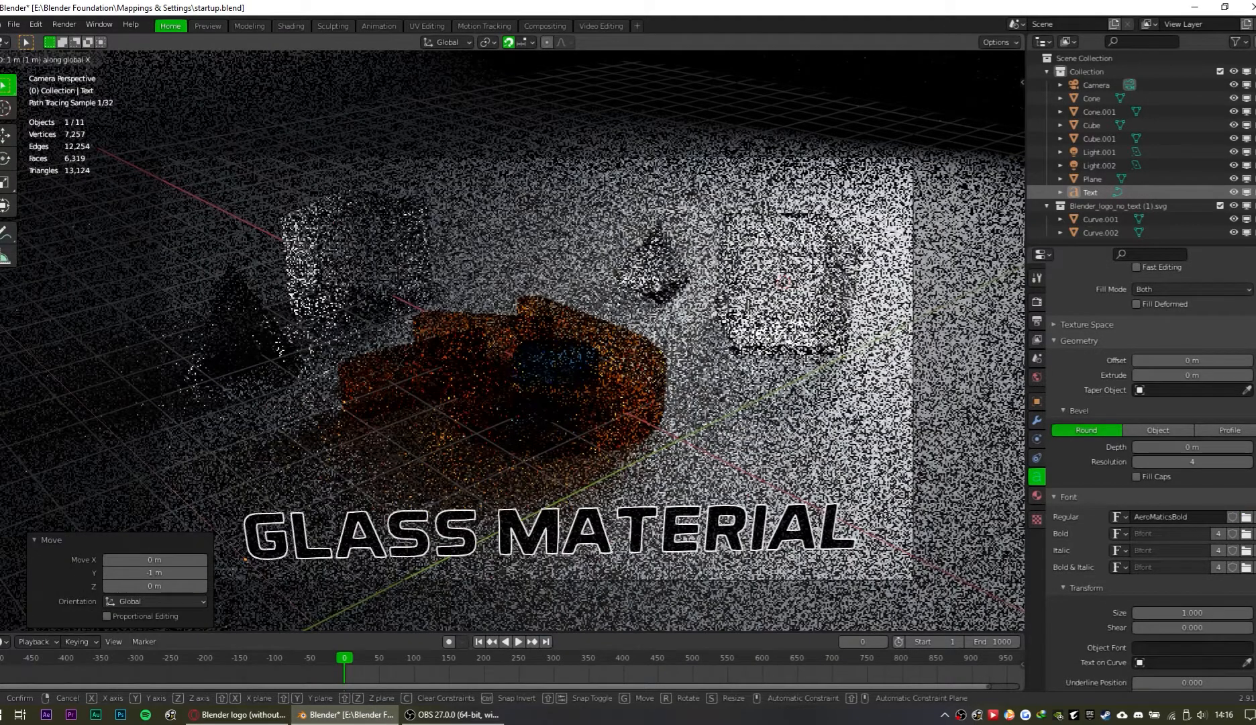
key("Escape")
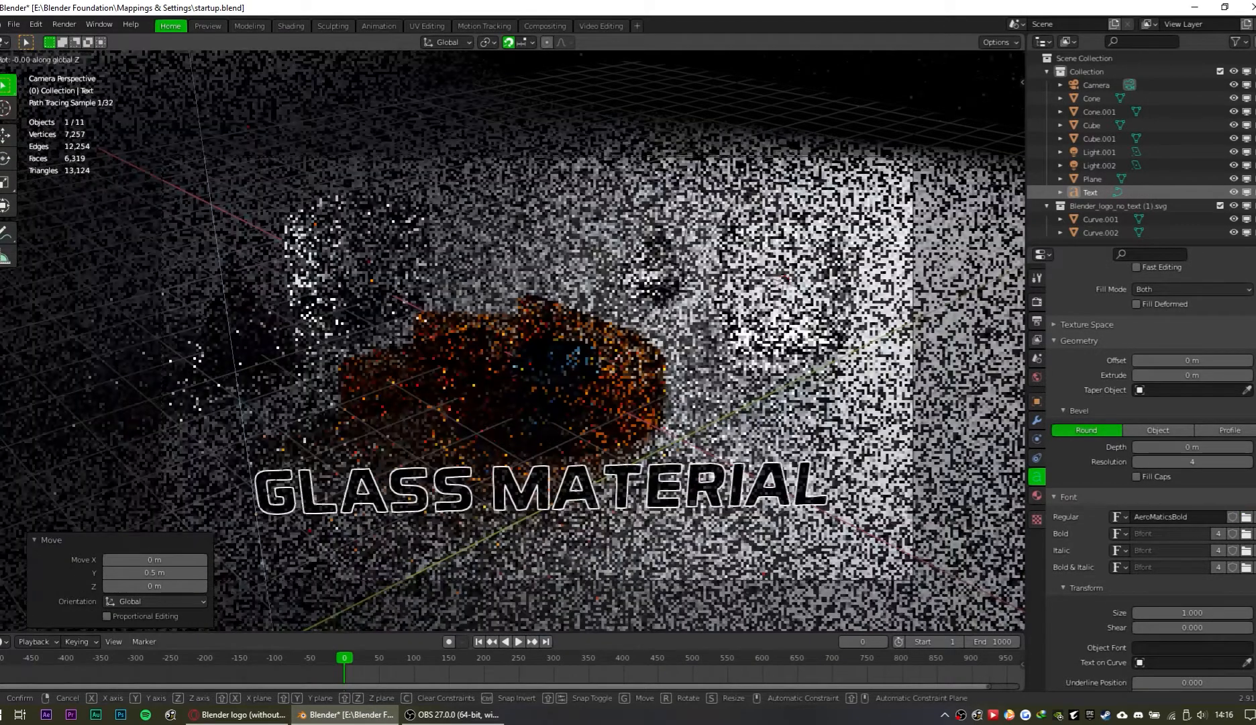
Step: Extrude the GLASS MATERIAL text 0.1 m and adjust its placement and scale in front of the logo
left_click(1218, 376)
type("0.1")
key("Return")
left_click(834, 495)
left_click(824, 500)
key("s")
left_click(1037, 496)
left_click(910, 469)
left_click(823, 498)
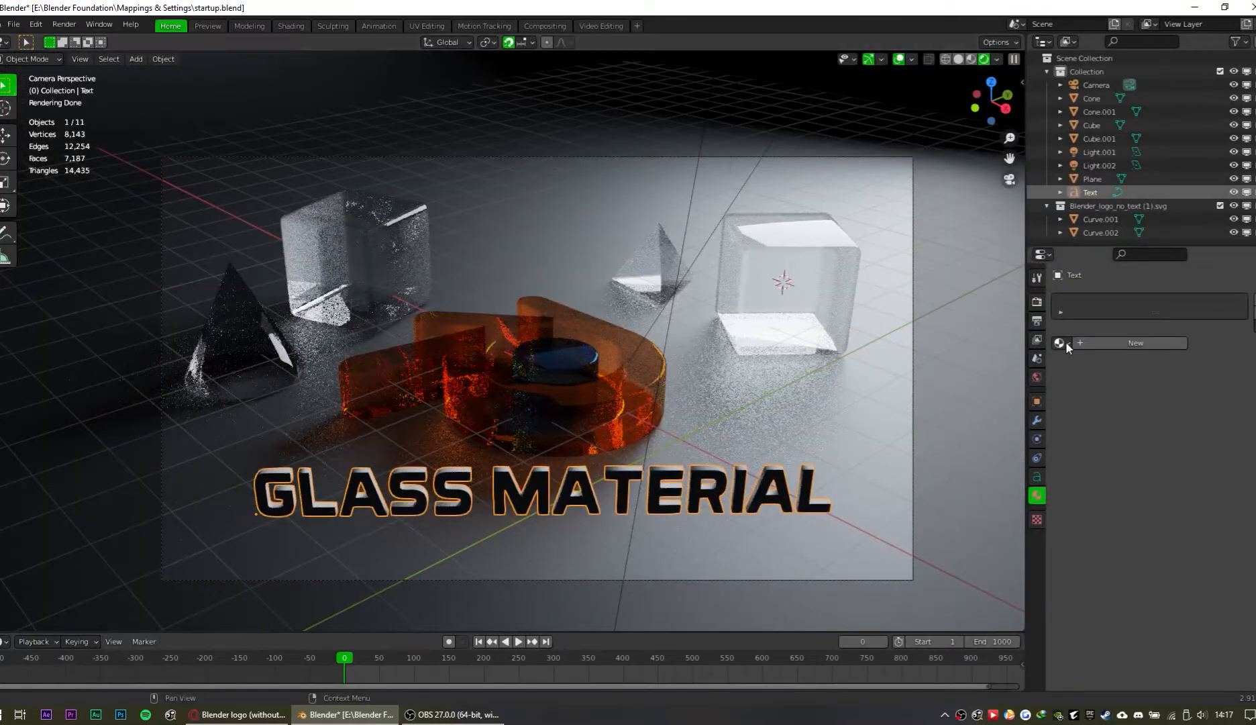
Step: Give the text a new material with full Metallic and a much lower Roughness
left_click(1094, 342)
left_click_drag(1156, 551, 1253, 551)
left_click_drag(1198, 601, 1134, 601)
Step: Add an area light, move it in front of the text and rotate it towards the letters
left_click(869, 513)
middle_click_drag(869, 514, 698, 464)
key("shift+a")
left_click(758, 619)
scroll(718, 402, "down", 5)
key("g")
left_click(718, 387)
key("z")
middle_click_drag(671, 416, 754, 471)
key("r")
key("g")
left_click(704, 359)
Step: Make the area light a 300 mW rectangle of about 8.07 by 1.09 m and rotate it along the text
left_click_drag(1195, 387, 1141, 388)
left_click(1193, 408)
left_click(1168, 450)
left_click_drag(555, 504, 896, 500)
middle_click_drag(698, 499, 763, 373)
key("r")
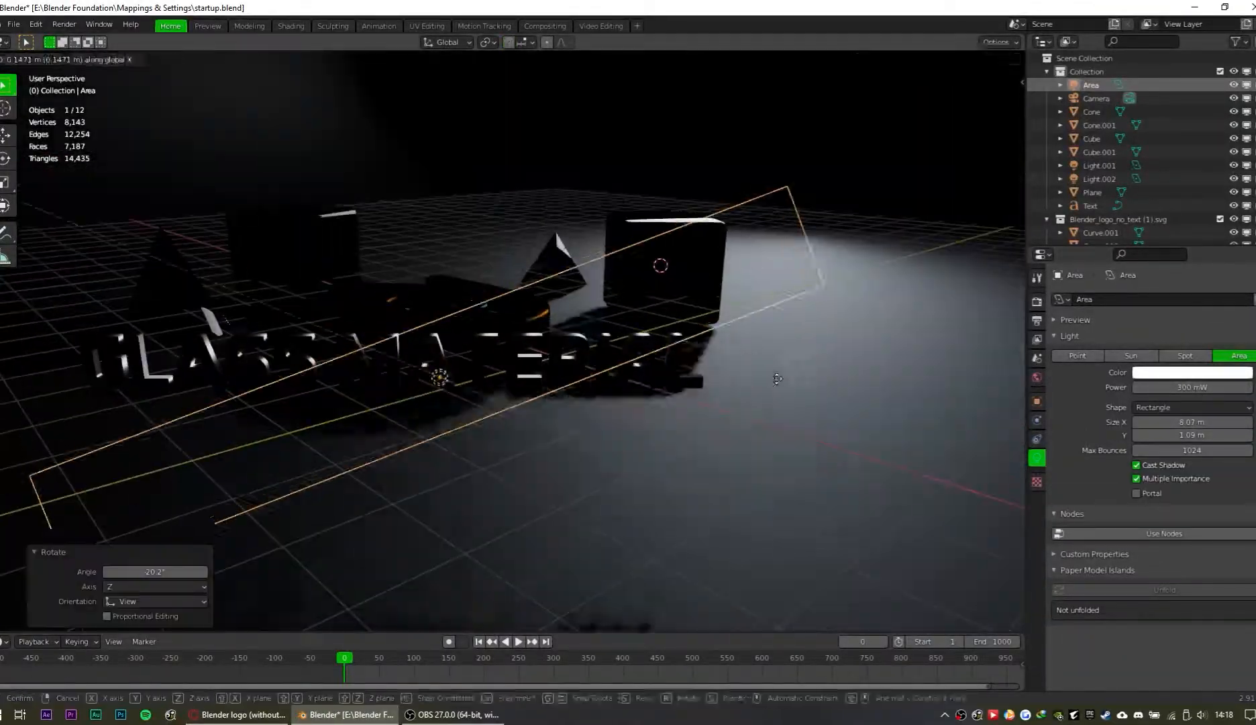
Step: Shift the area light along its local Z axis to light the lettering and raise its power
key("z")
key("g")
key("z")
key("z")
left_click(958, 412)
left_click_drag(1192, 387, 1242, 387)
key("g")
key("z")
key("z")
left_click(892, 429)
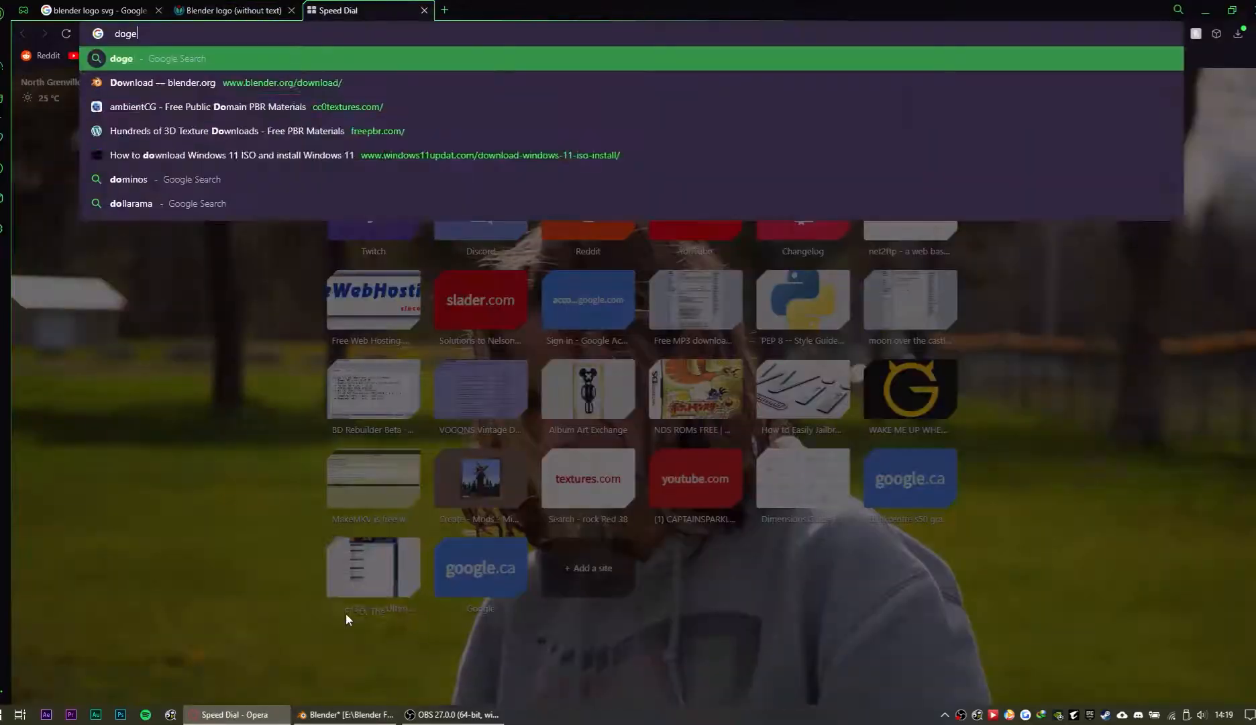
Step: In the Opera browser, search Google for doge images and pick a picture of the dog from the results
key("Return")
left_click(278, 171)
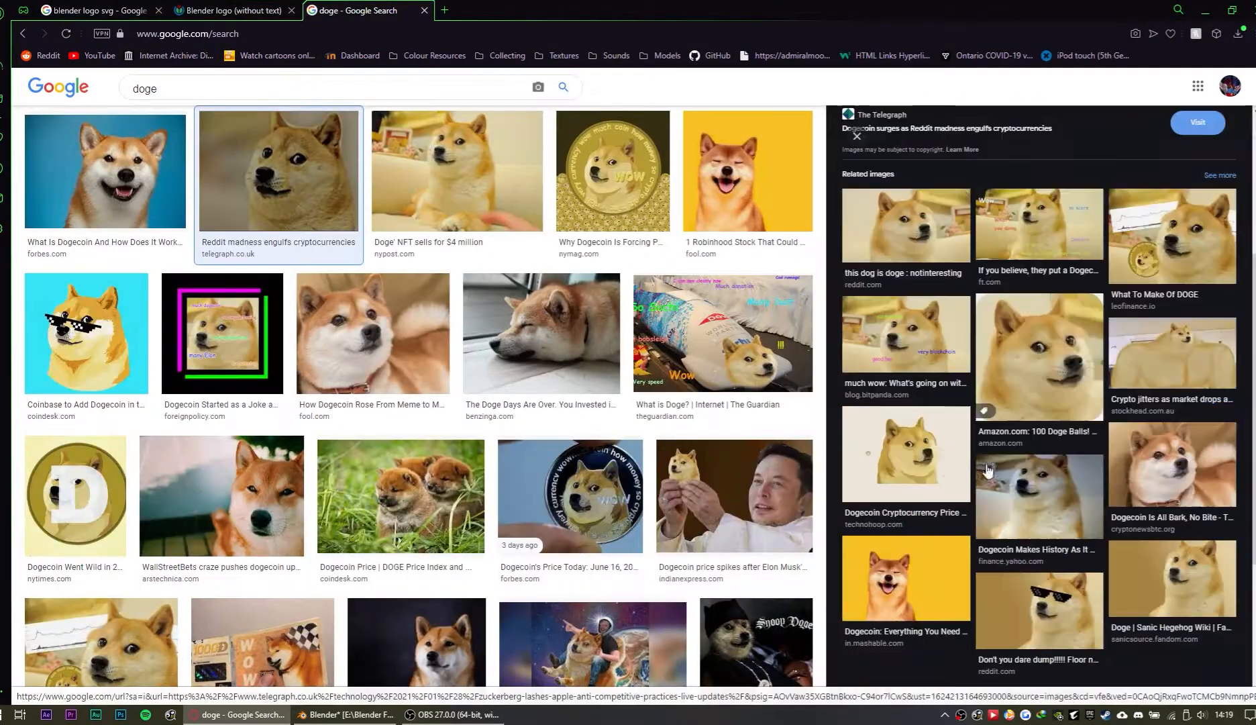
scroll(416, 402, "down", 5)
left_click(436, 524)
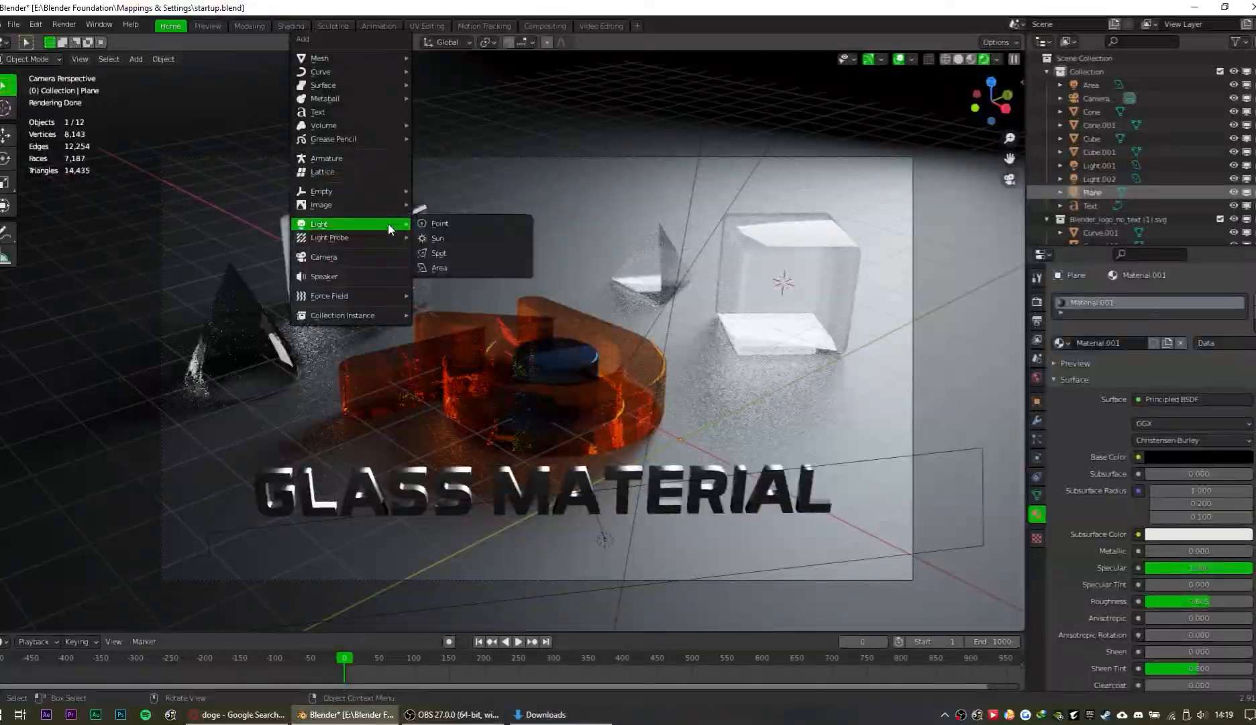